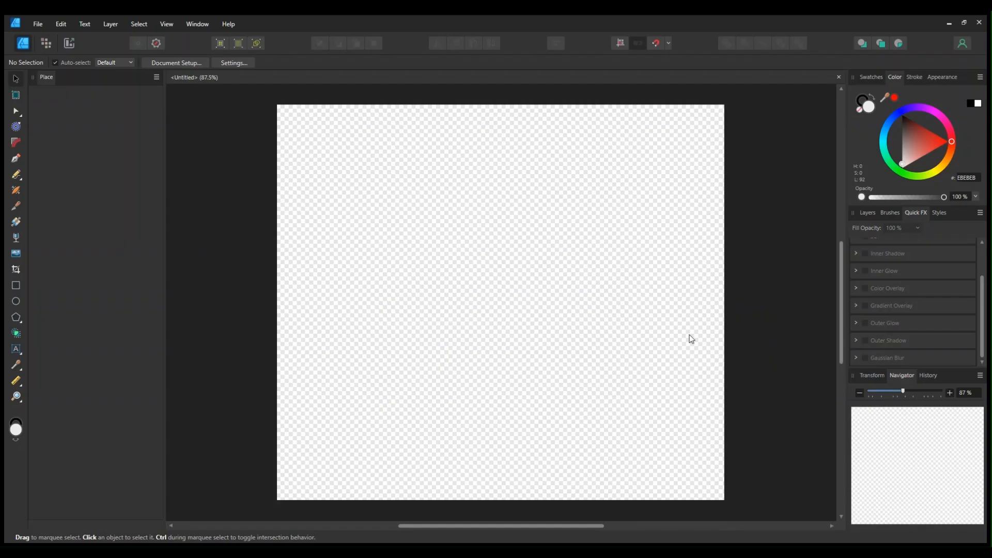
Step: Draw a curved path with the Pen tool from above the page's upper edge to just below its lower edge, bowing rightward
left_click(16, 158)
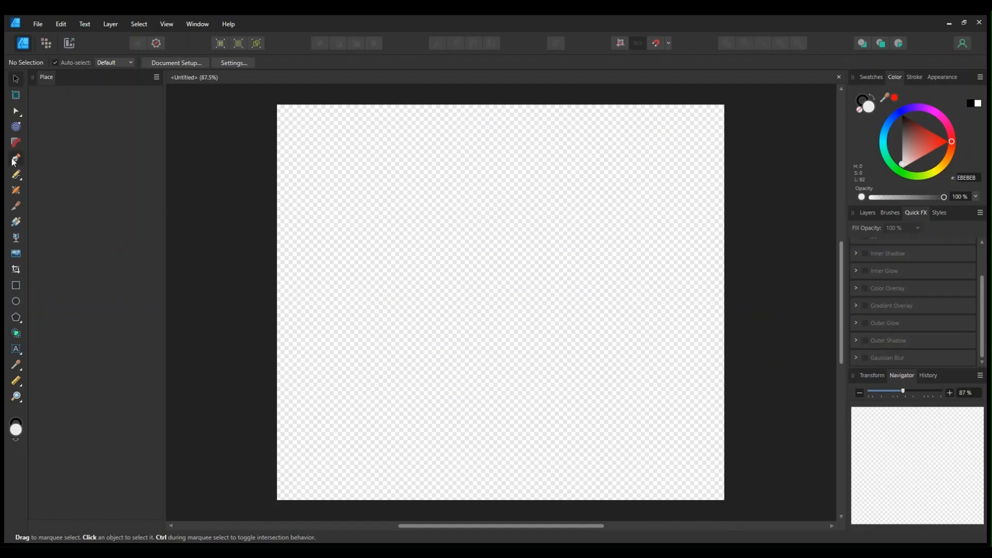
left_click(382, 98)
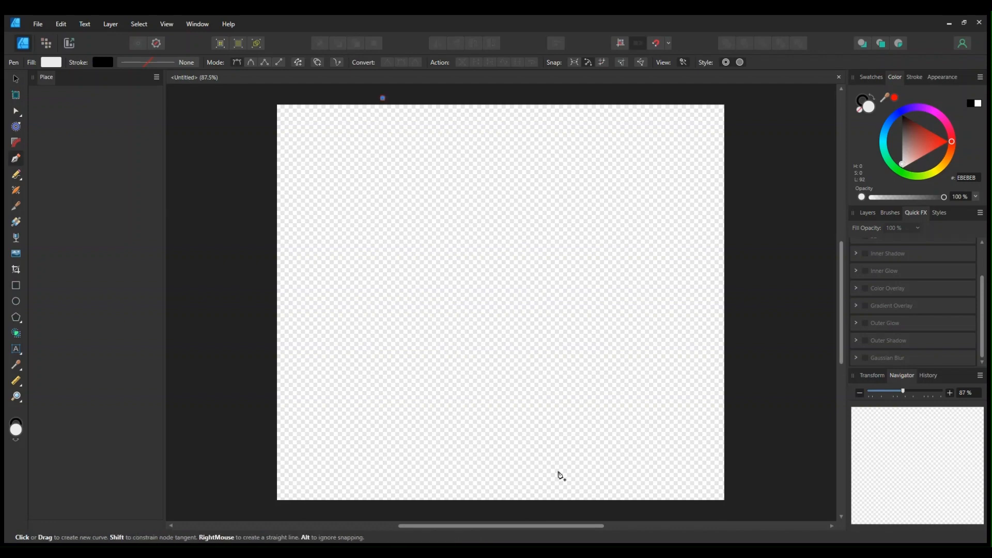
scroll(559, 475, "down", 1)
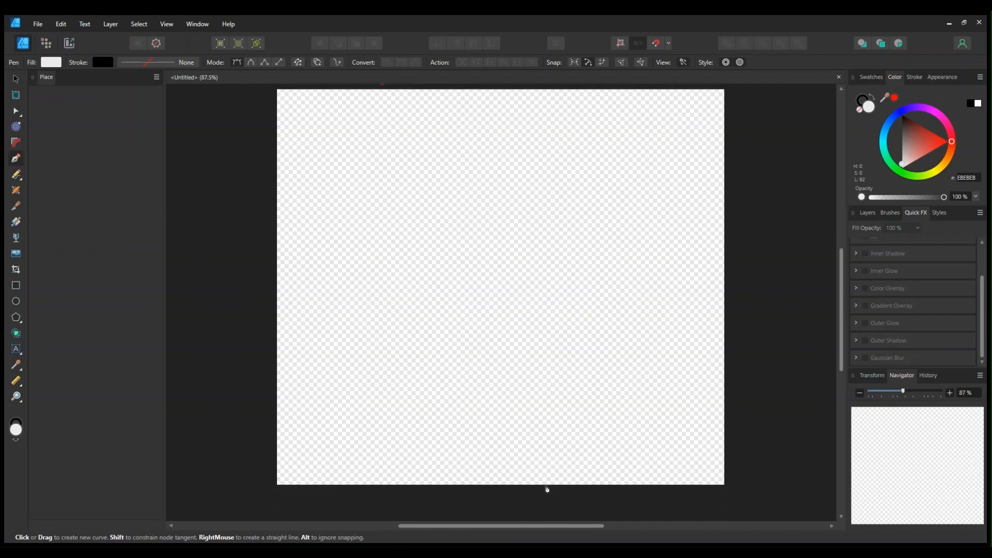
left_click_drag(543, 486, 591, 492)
scroll(716, 243, "up", 8)
scroll(716, 244, "up", 10)
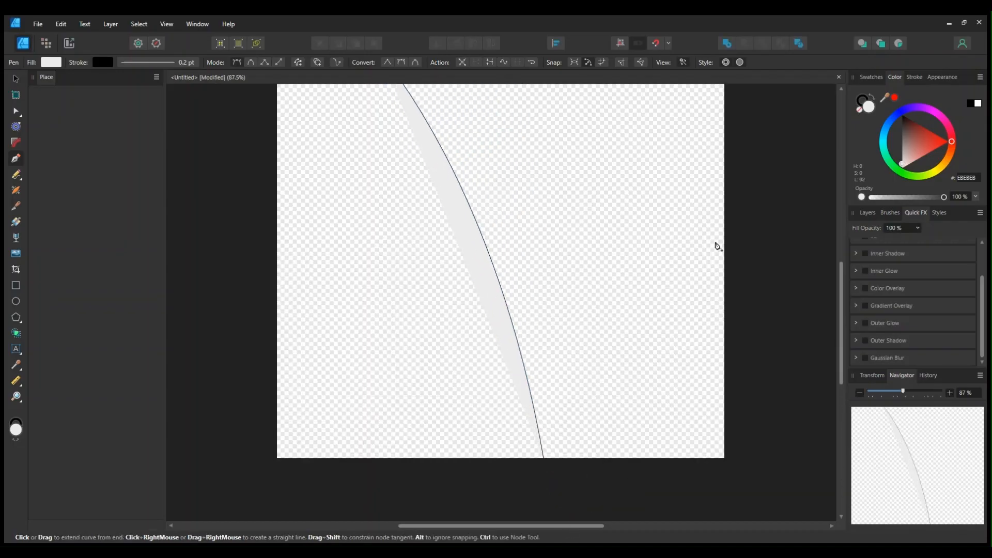
Step: Remove the curve's fill, set its black stroke width to 8.8 pt and finish the curve
left_click(861, 113)
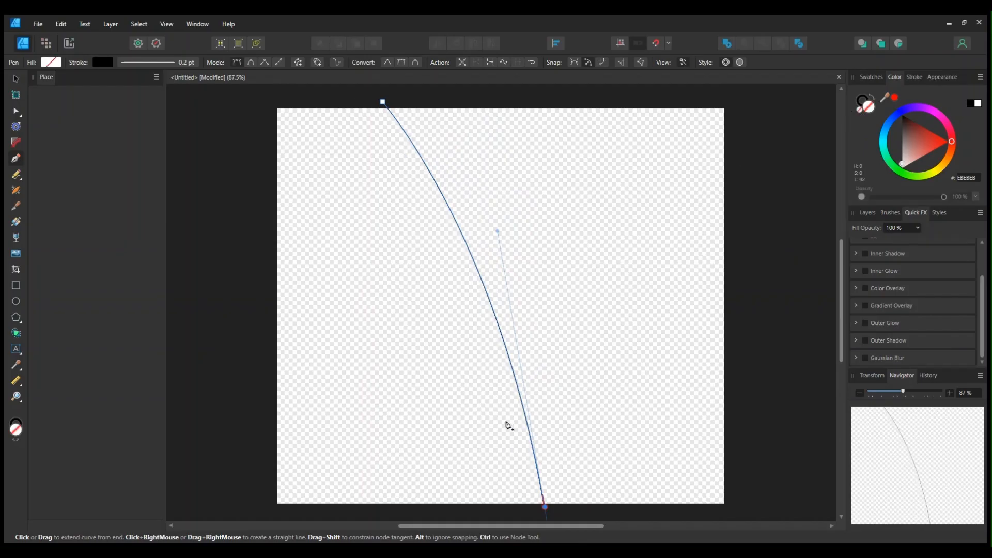
left_click(863, 101)
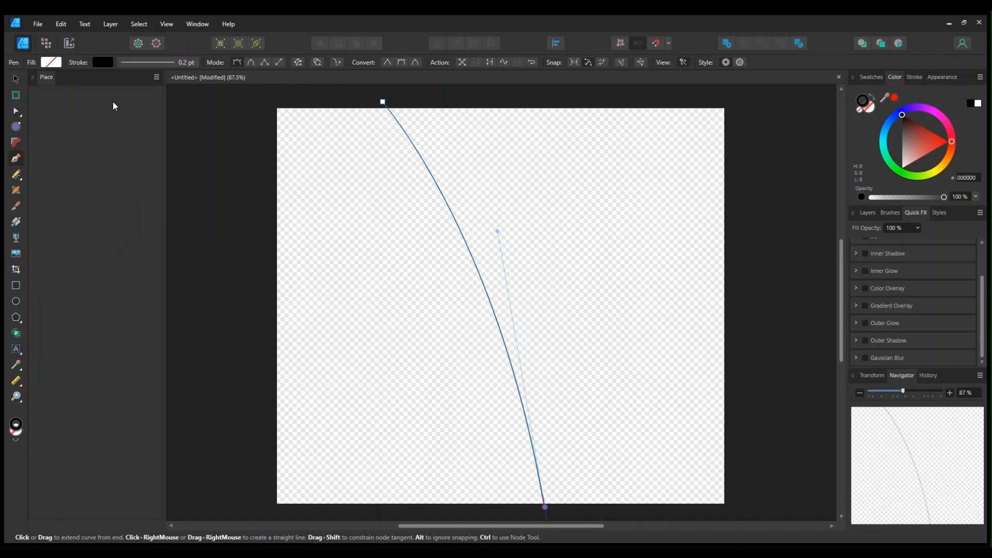
left_click_drag(116, 99, 147, 107)
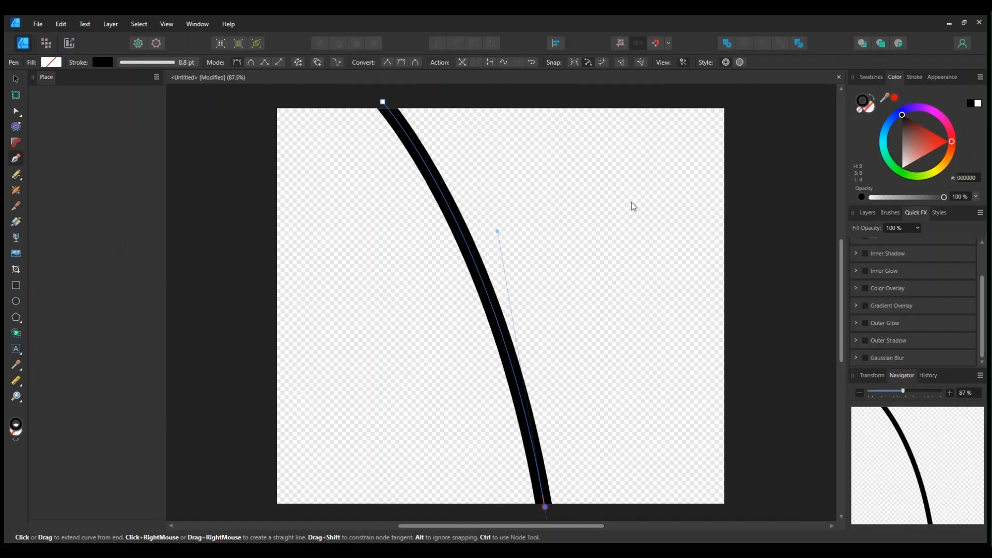
left_click(341, 270)
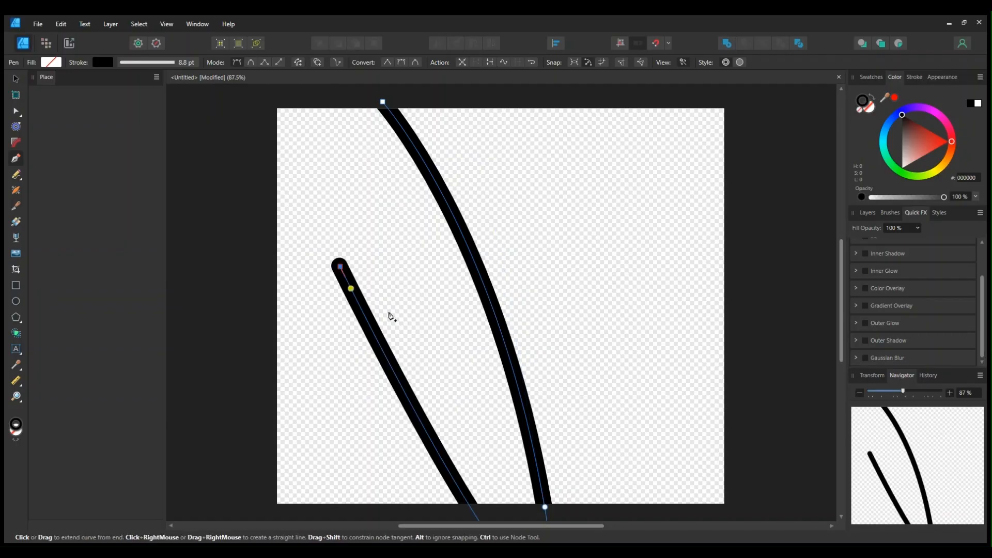
key("ctrl+z")
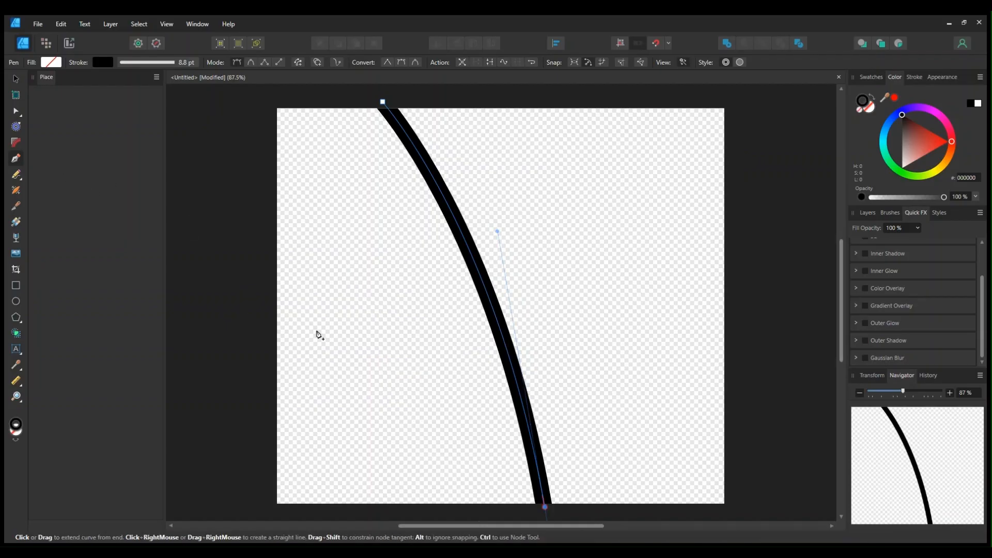
key("Escape")
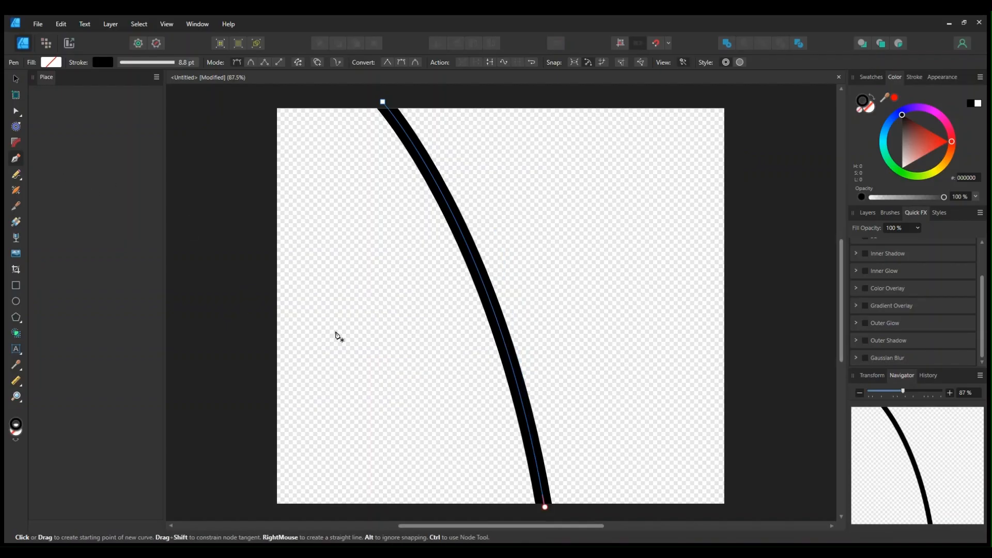
Step: Draw a second black curve branching from the middle of the first one up past the page's upper right edge, and deselect it
left_click(476, 269)
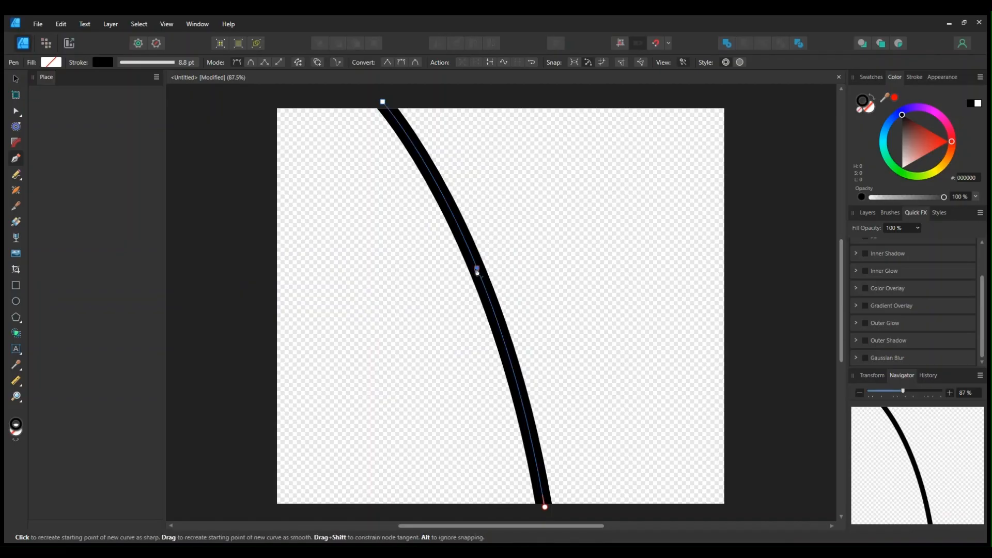
left_click_drag(606, 104, 661, 113)
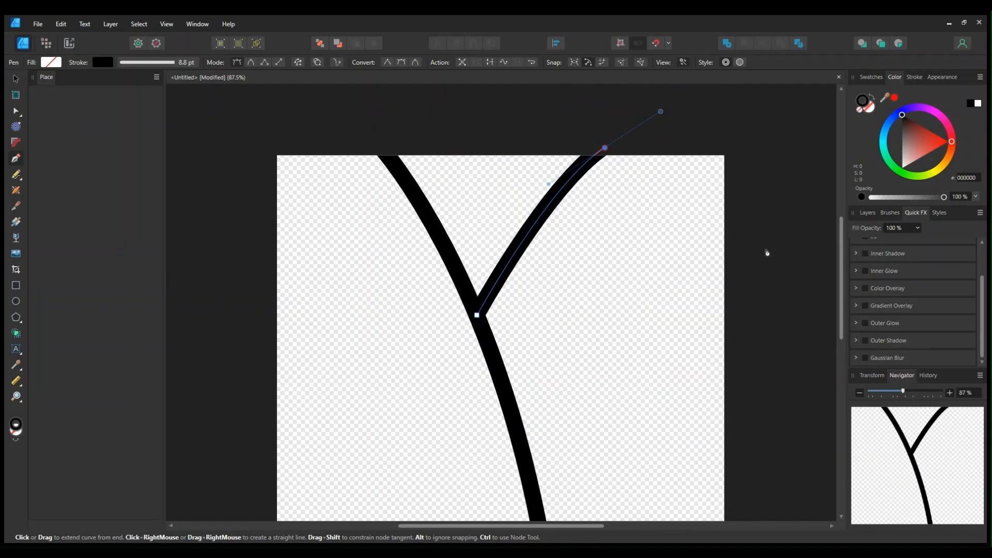
scroll(817, 266, "down", 2)
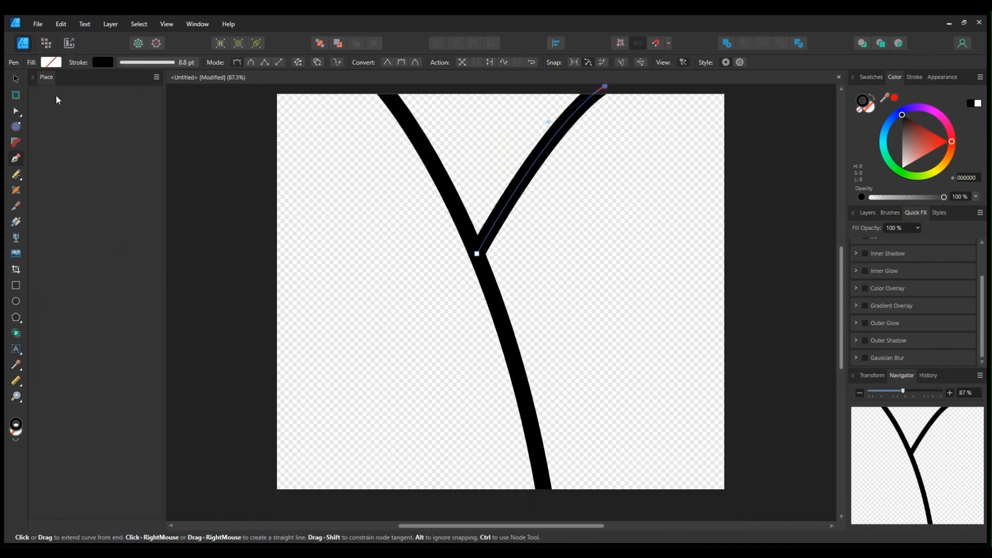
left_click(14, 80)
left_click(783, 294)
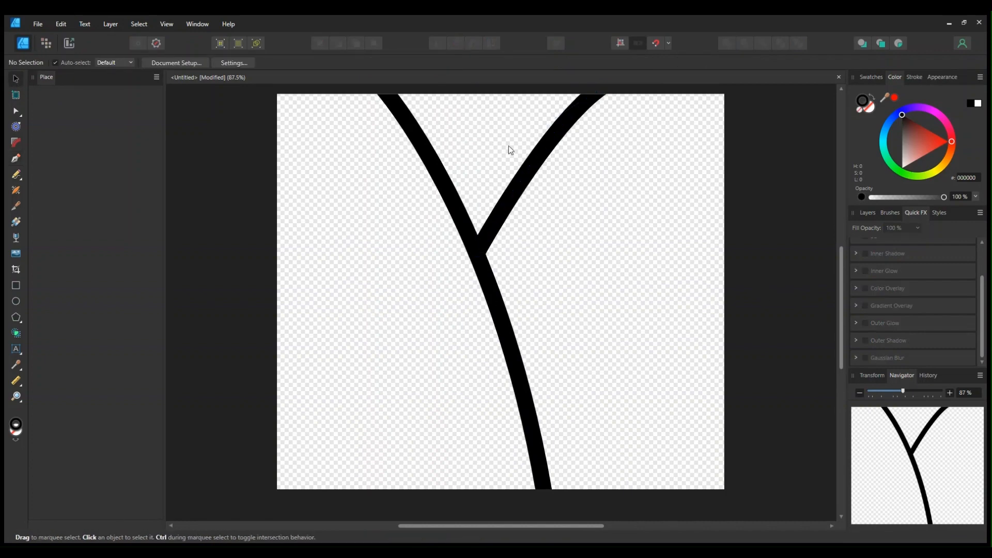
Step: Trace a V-shaped path along the two upper branches through their junction and move it beneath both black curves
left_click_drag(841, 330, 834, 309)
left_click(16, 158)
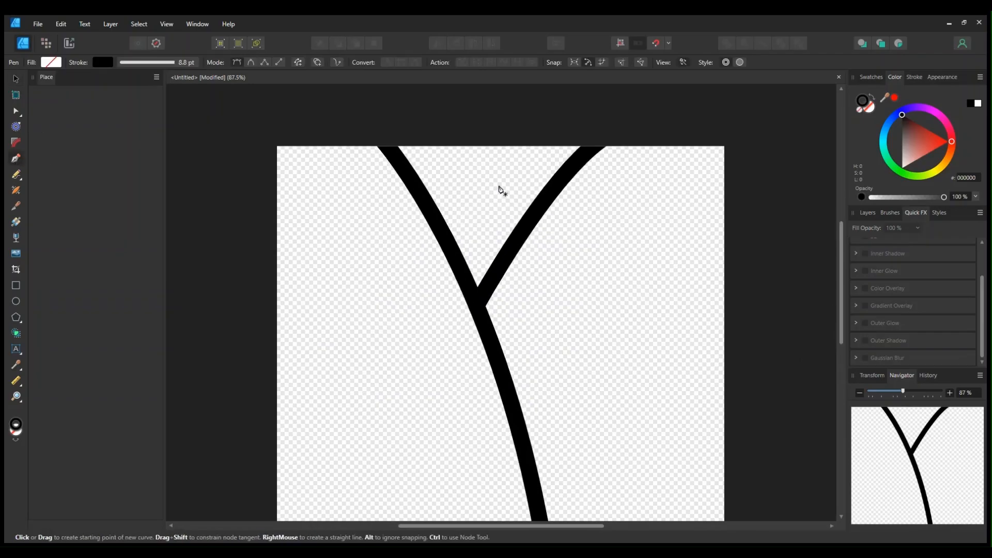
left_click_drag(381, 137, 431, 212)
left_click_drag(473, 308, 496, 273)
left_click(535, 212)
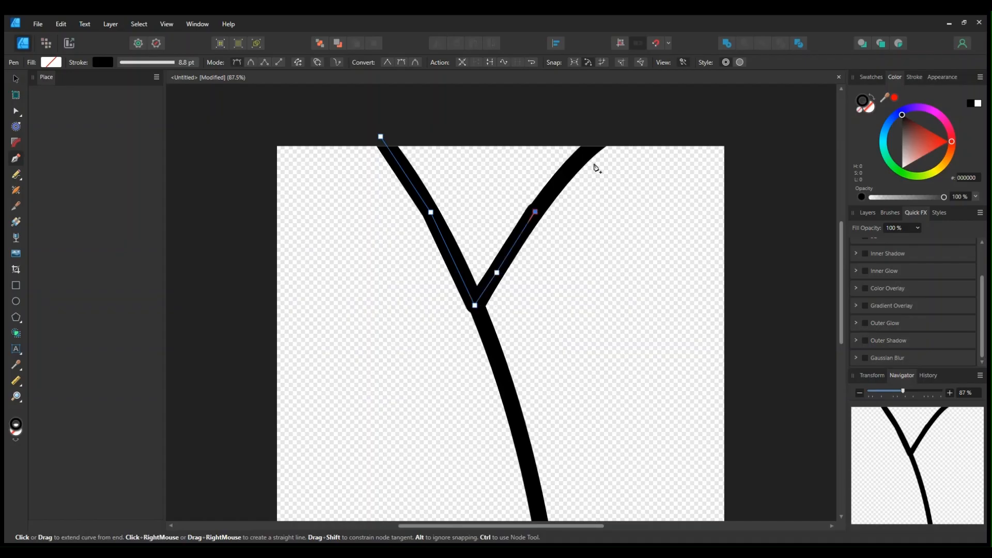
left_click(601, 136)
left_click(866, 212)
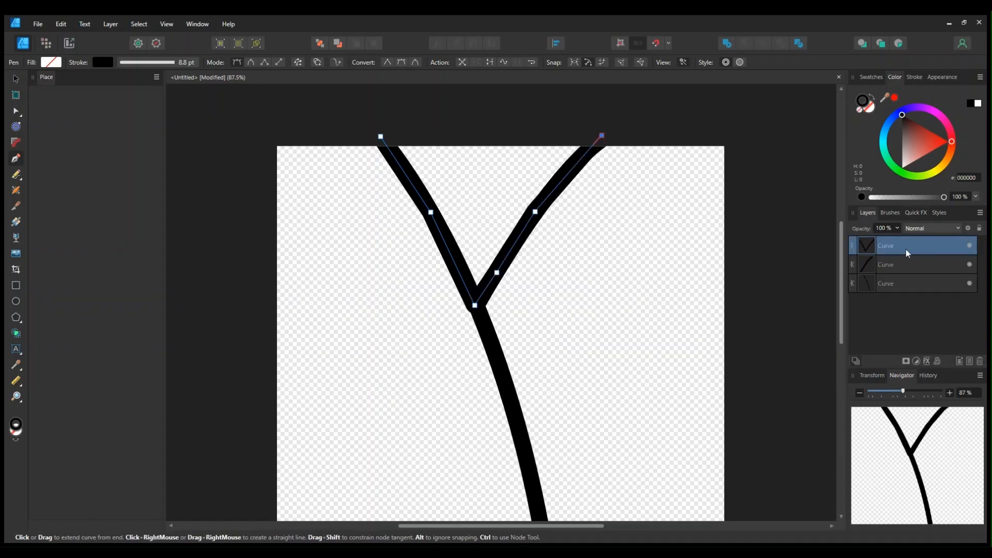
left_click_drag(888, 246, 892, 308)
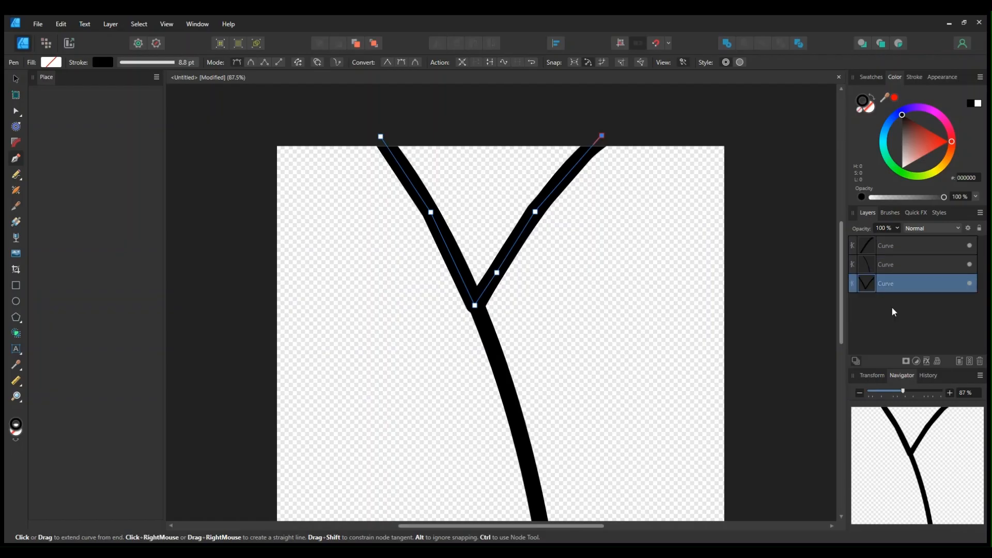
Step: Remove the V-shaped path's stroke and fill it with light blue 00DAFF
left_click(859, 109)
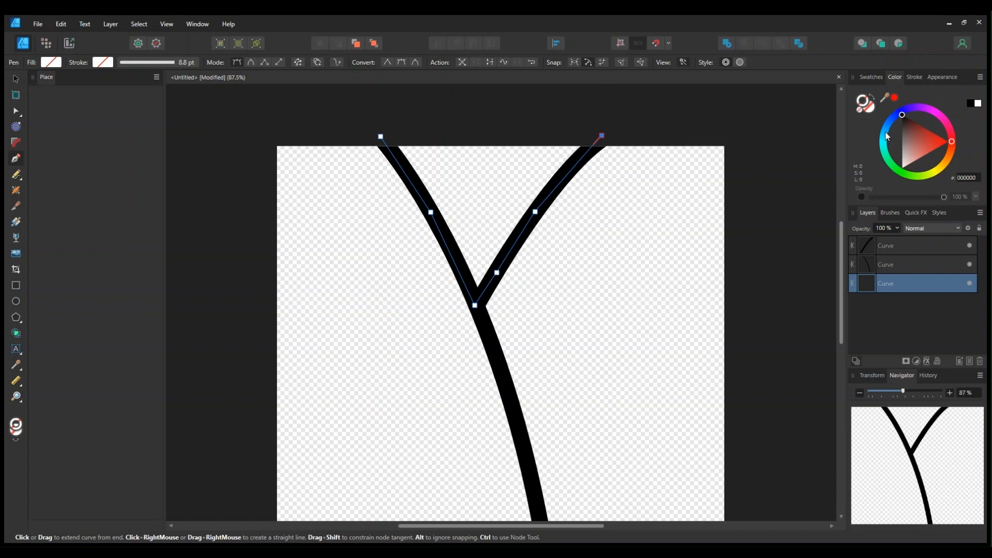
left_click_drag(887, 122, 884, 108)
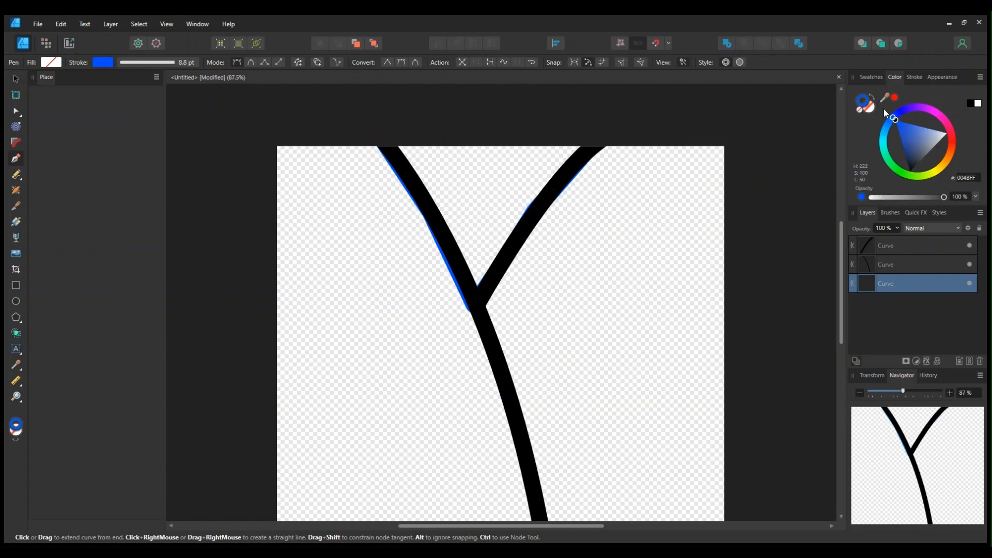
left_click(873, 95)
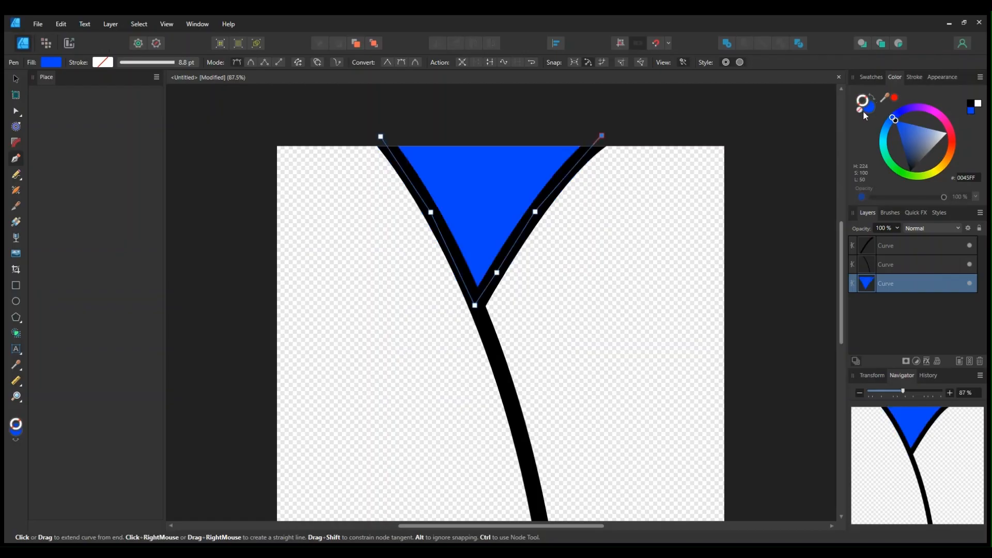
left_click_drag(893, 119, 882, 127)
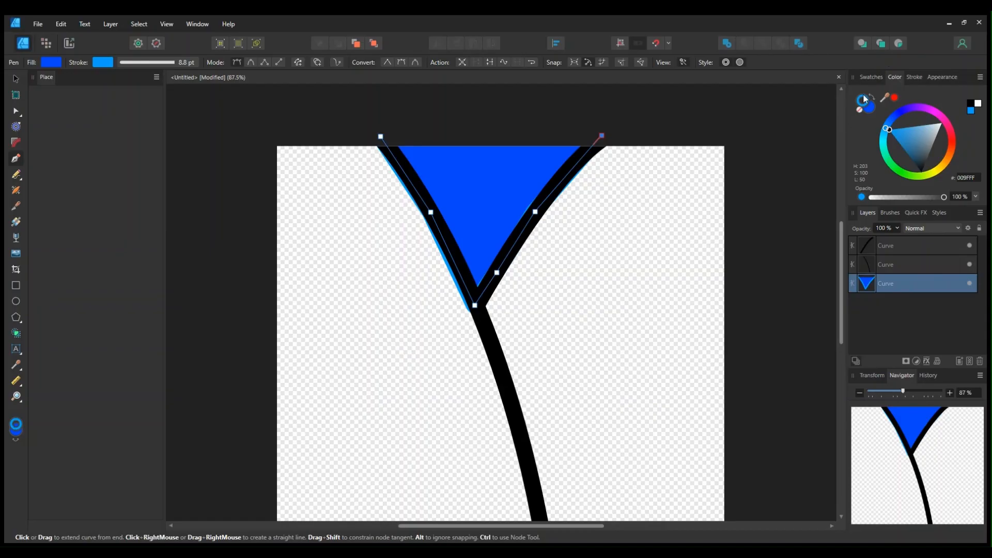
left_click(861, 110)
left_click(870, 107)
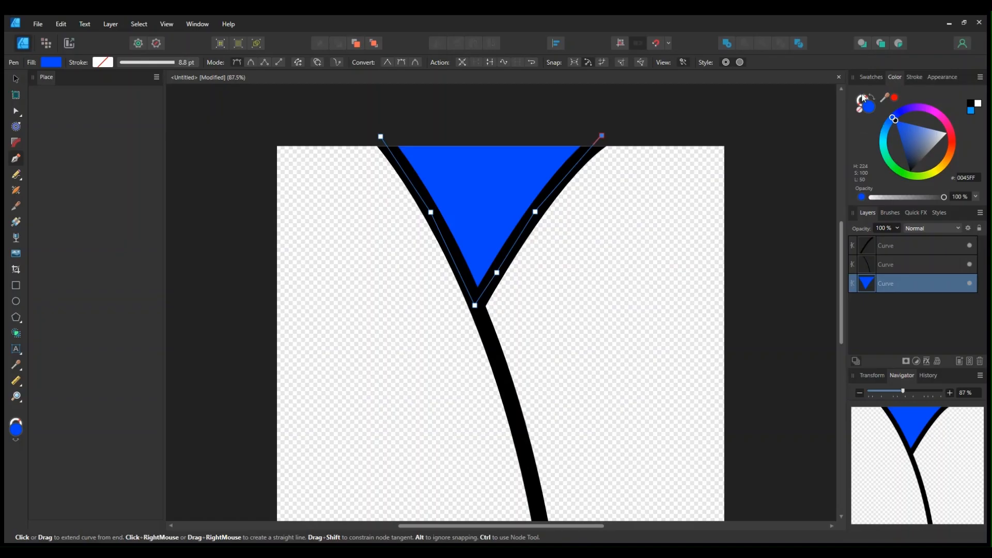
left_click_drag(893, 119, 882, 139)
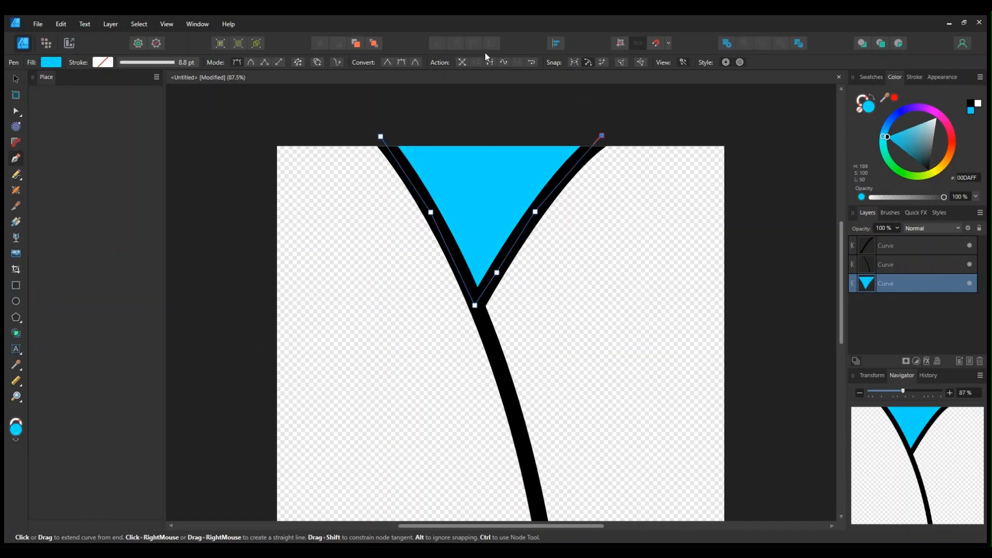
left_click(15, 79)
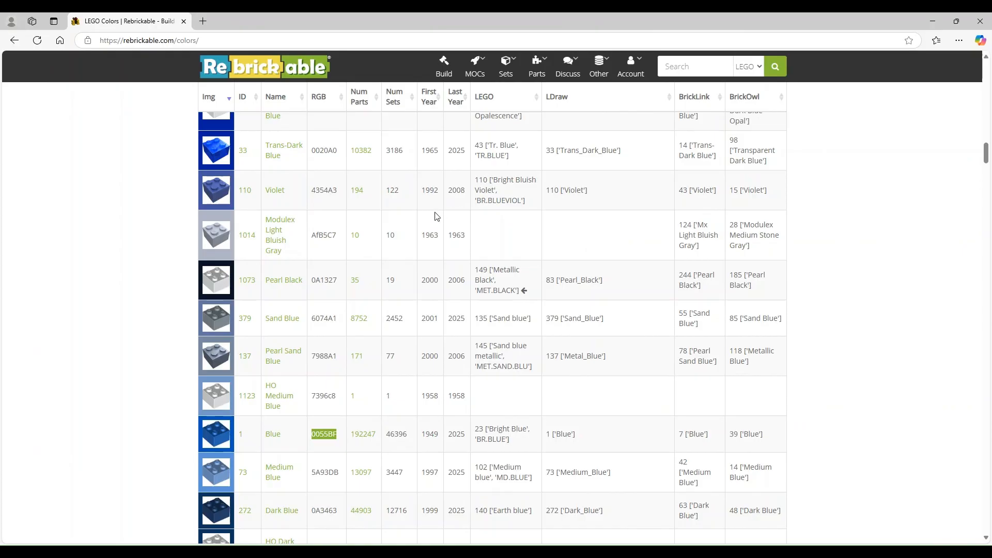
Step: Examine the blue, turquoise and azure shades in Rebrickable's LEGO colour table for a match to the light blue fill
scroll(436, 216, "up", 4)
scroll(436, 216, "up", 8)
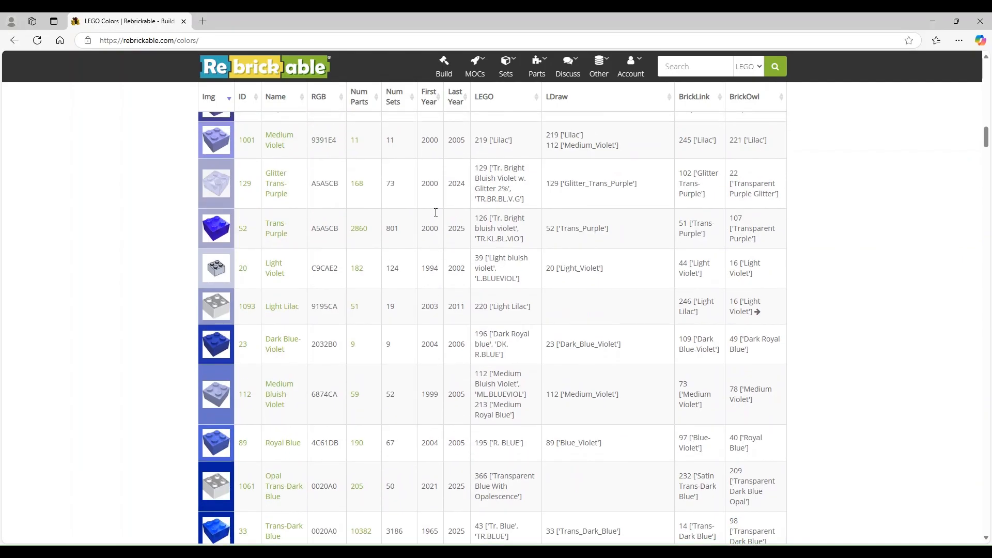
scroll(324, 368, "down", 15)
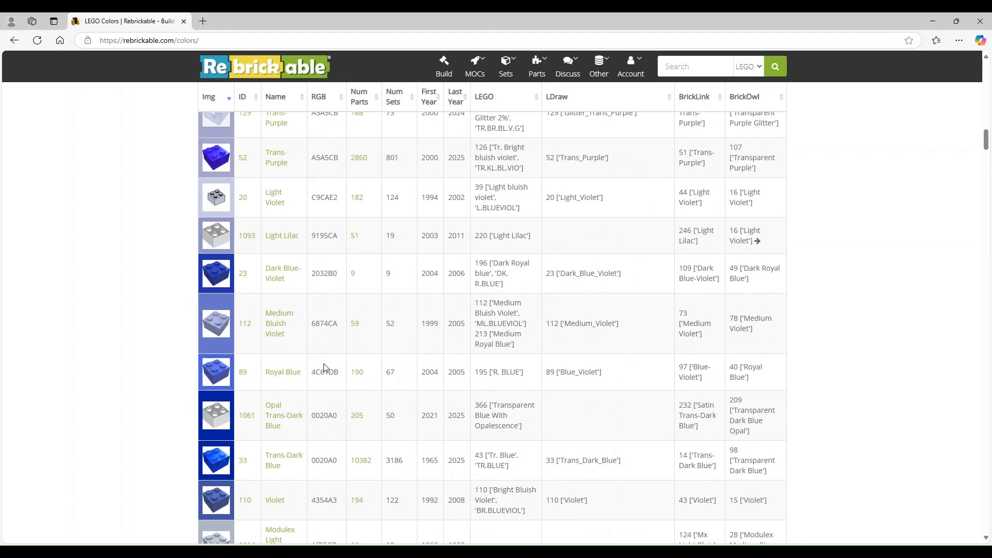
scroll(323, 373, "down", 8)
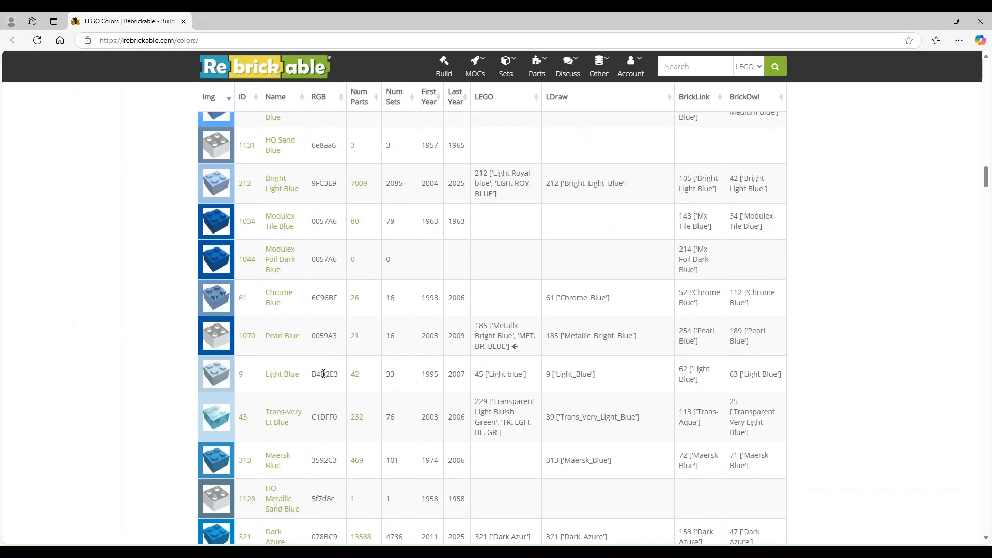
scroll(324, 373, "up", 9)
left_click(139, 269)
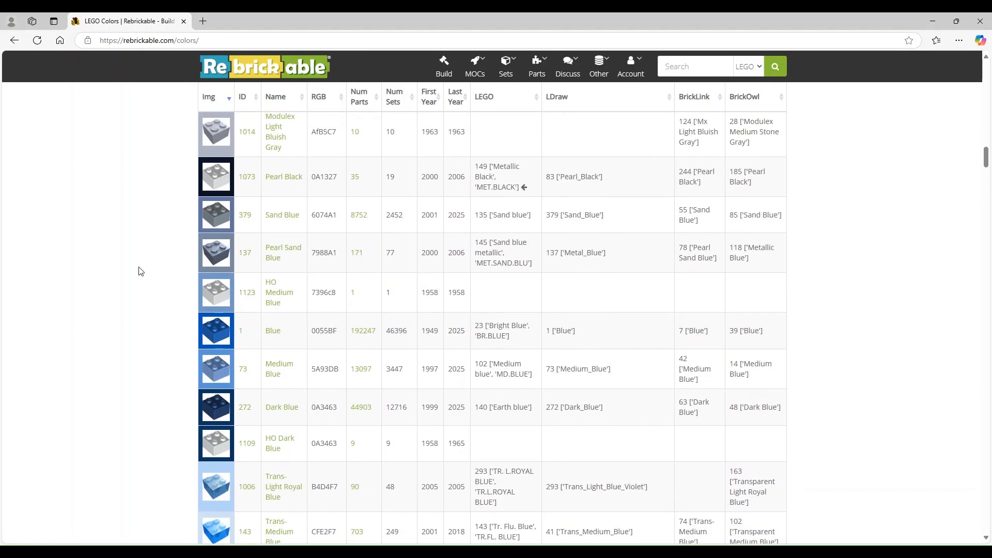
scroll(346, 328, "down", 4)
scroll(345, 323, "down", 2)
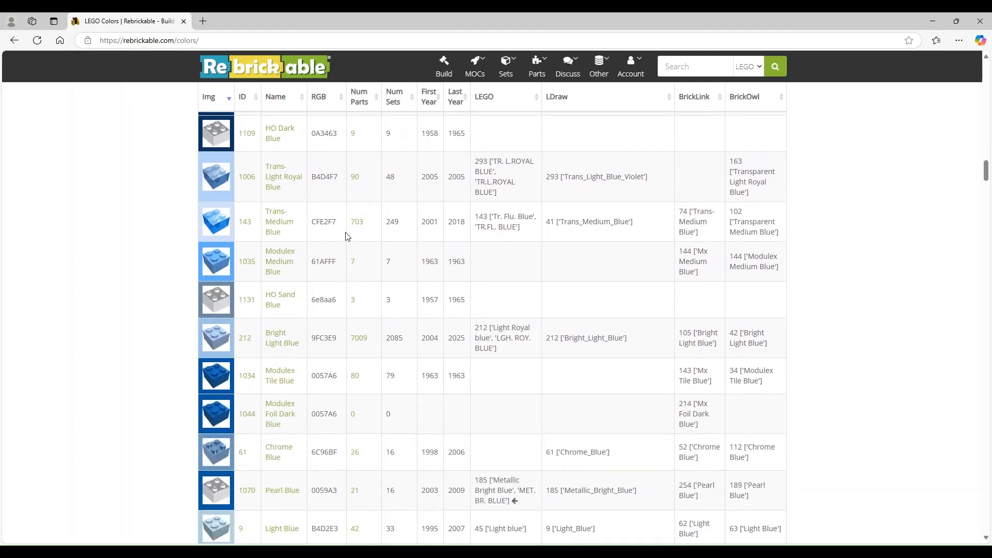
scroll(331, 446, "down", 5)
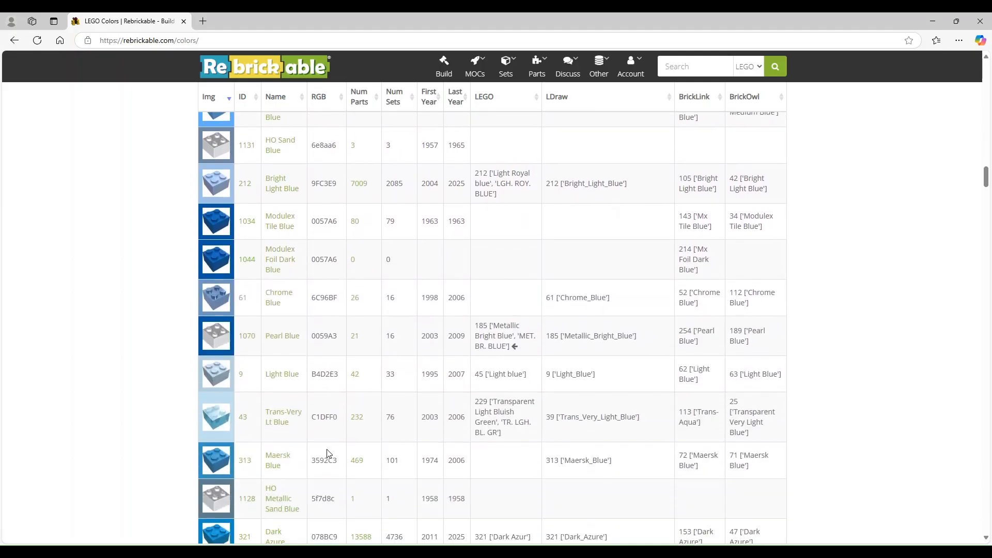
scroll(327, 451, "down", 1)
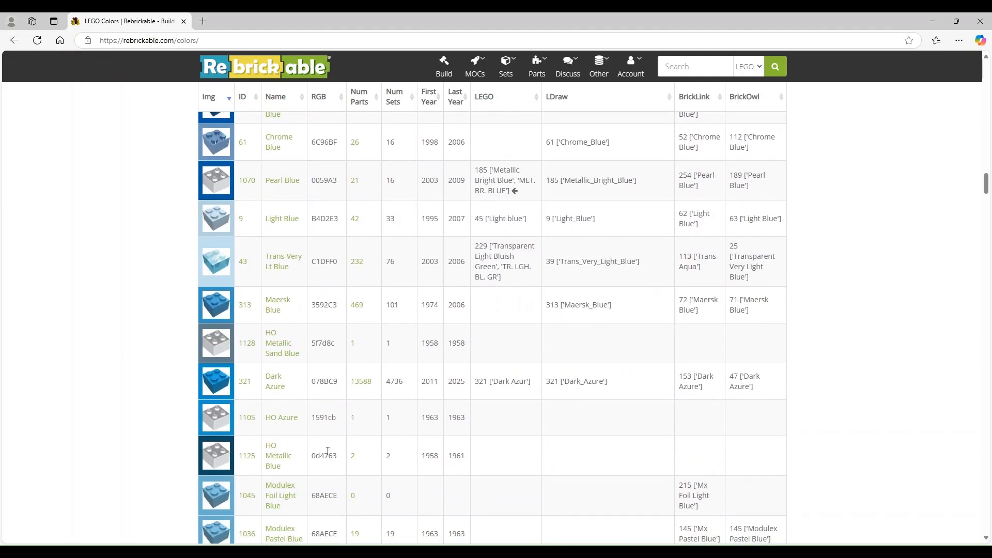
scroll(327, 451, "down", 3)
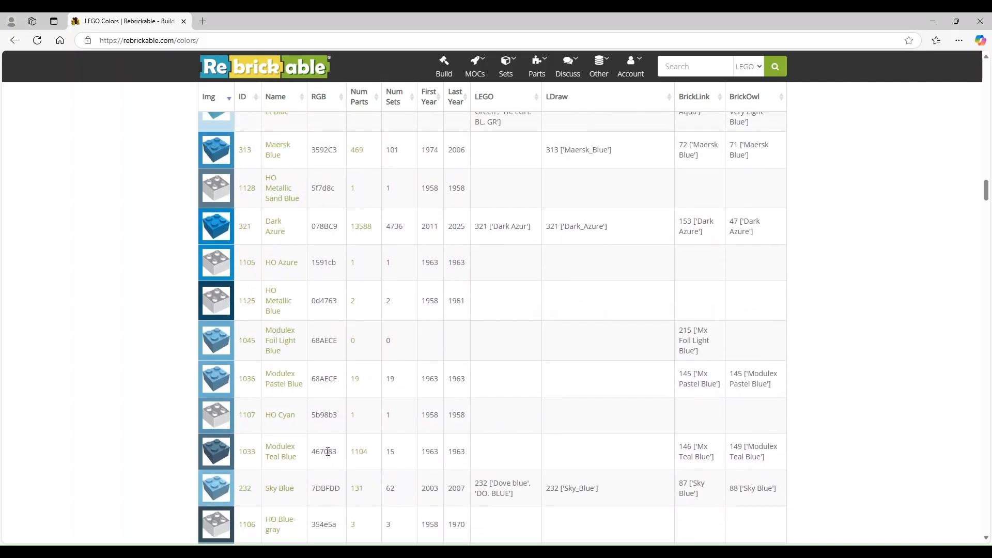
scroll(340, 323, "down", 2)
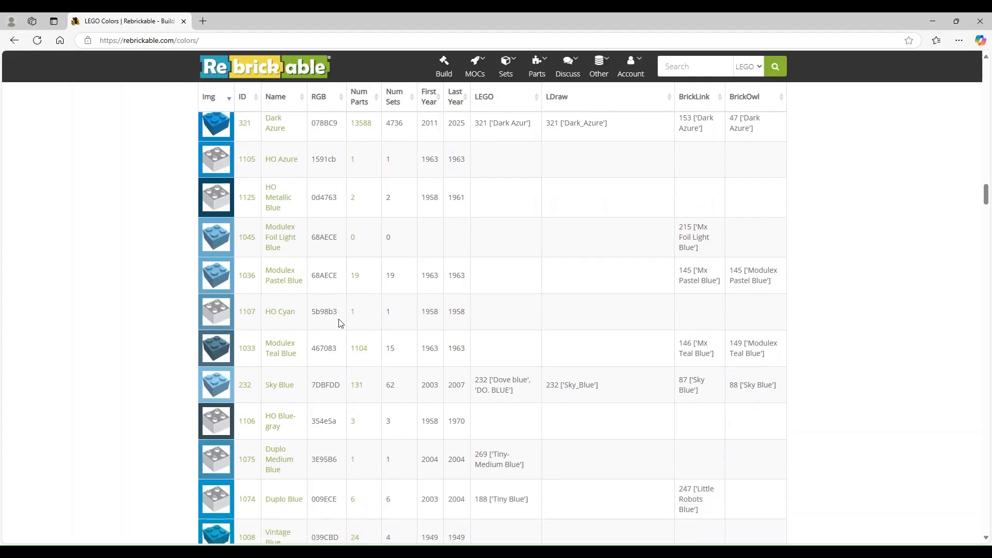
scroll(340, 323, "down", 6)
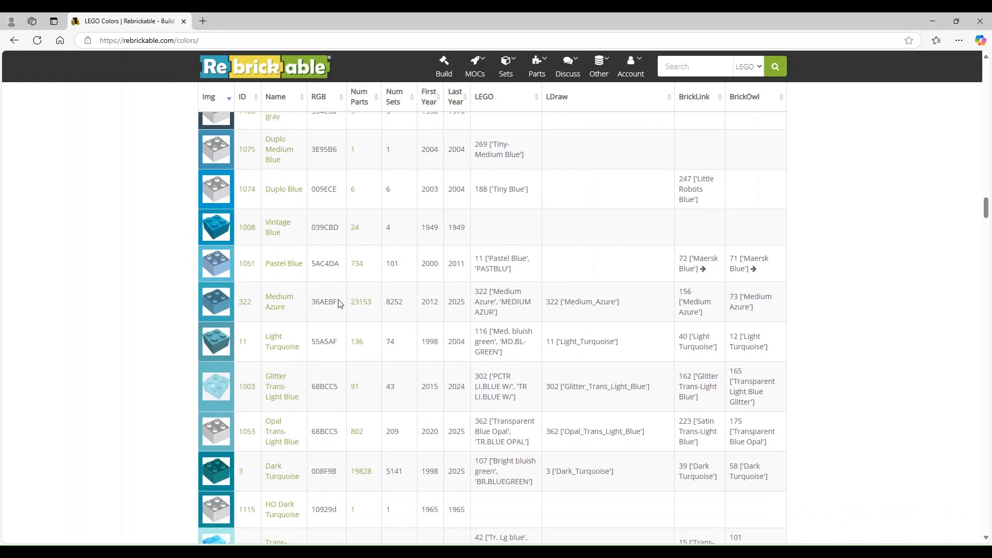
Step: Copy the Medium Azure RGB code, apply 36AEBF as the V-shaped path's fill in Affinity Designer, and deselect the shape
left_click_drag(338, 302, 321, 302)
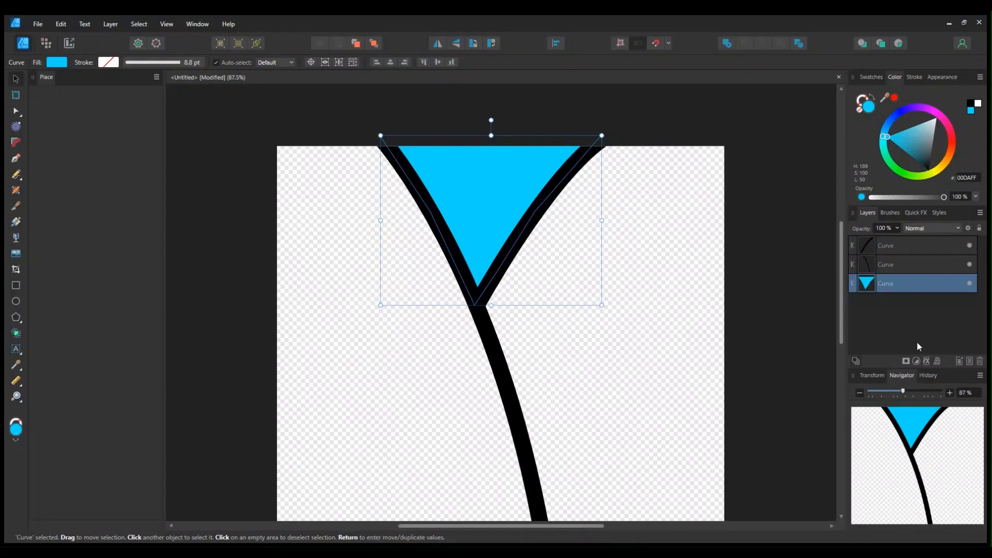
left_click(974, 178)
type("36AEBF")
key("Return")
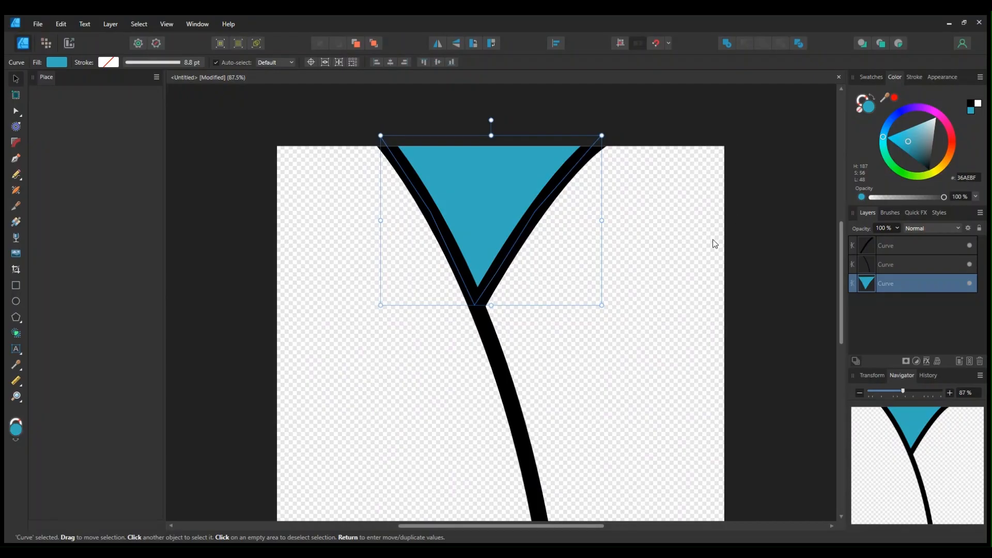
left_click(594, 292)
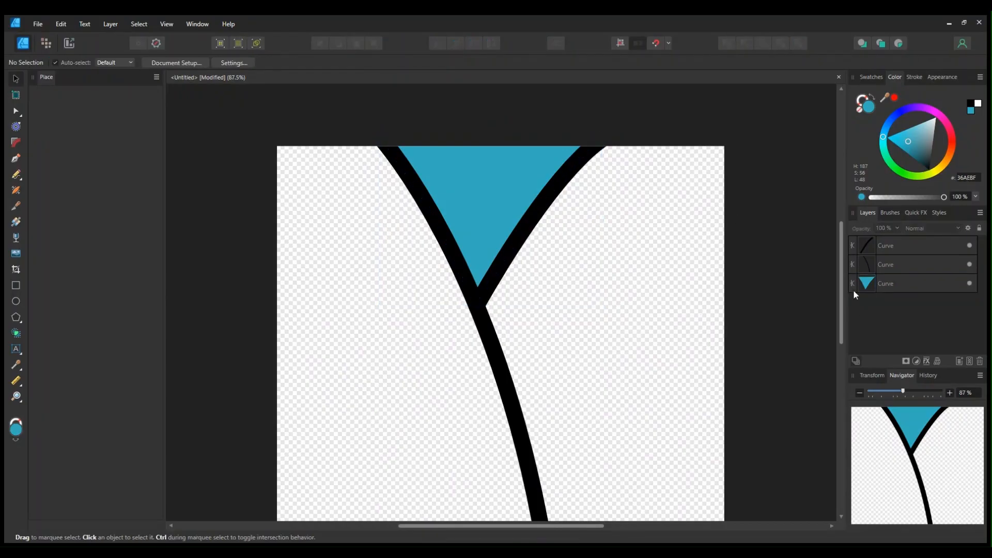
Step: Adjust the first black curve slightly near its junction with the upper right branch and select its middle node
left_click_drag(845, 282, 831, 298)
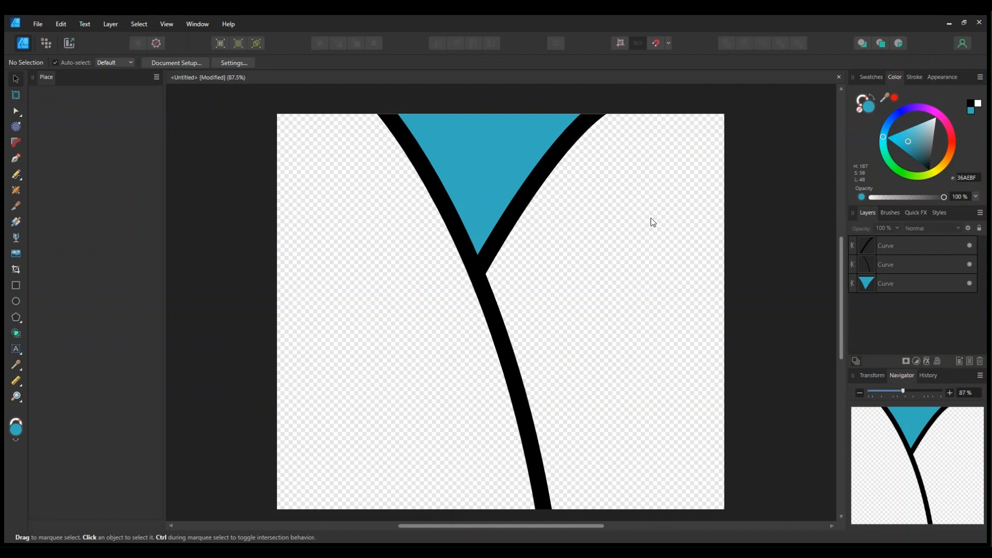
scroll(644, 223, "down", 2)
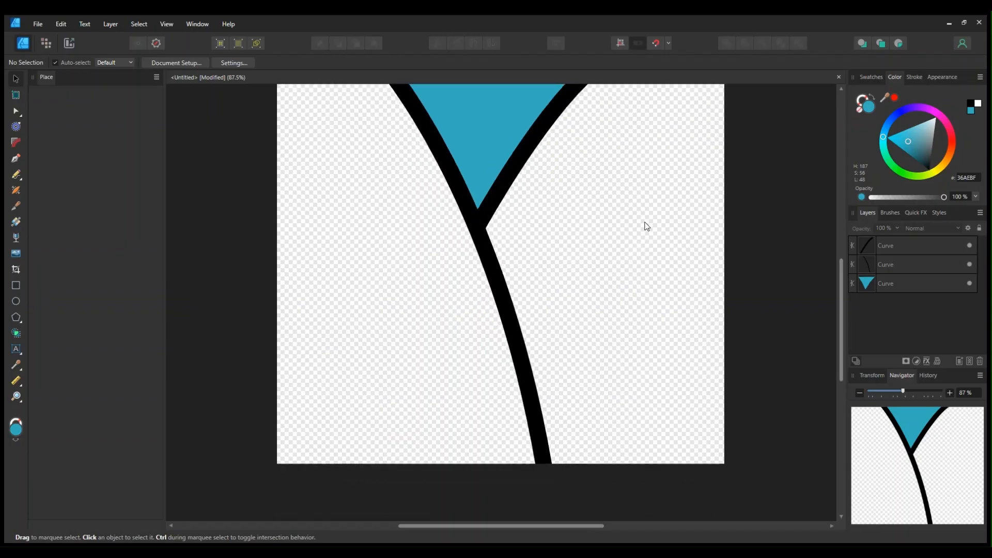
left_click(465, 209)
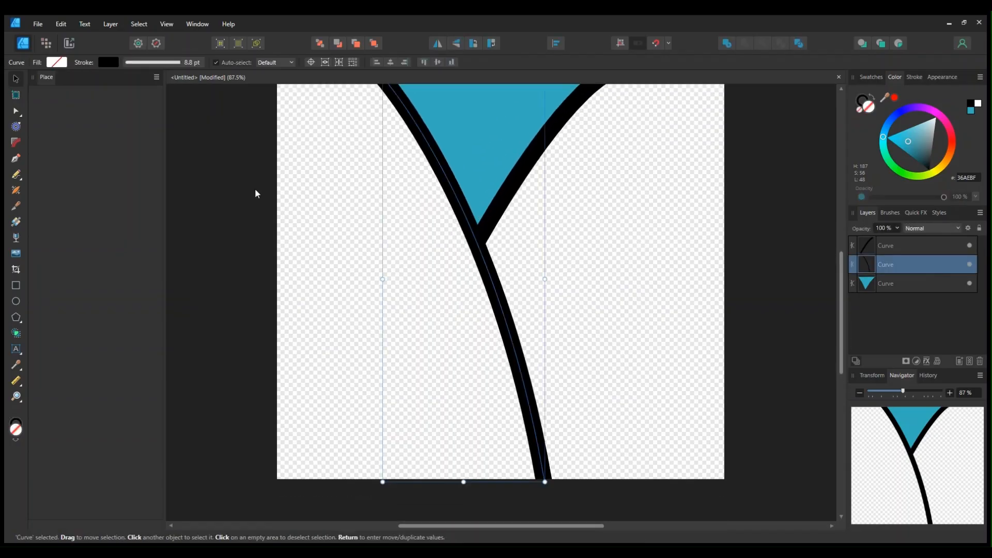
left_click(15, 111)
left_click_drag(461, 209, 467, 250)
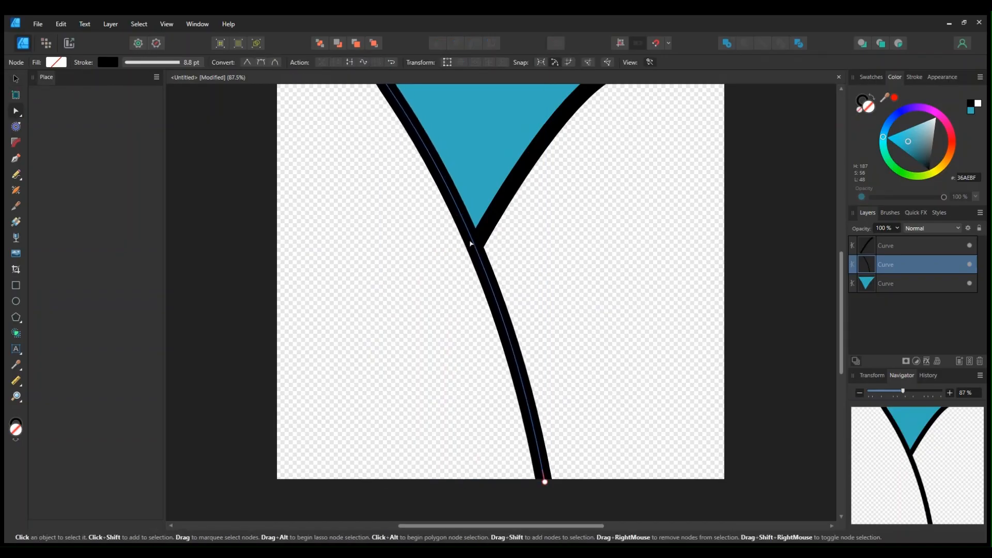
left_click(471, 243)
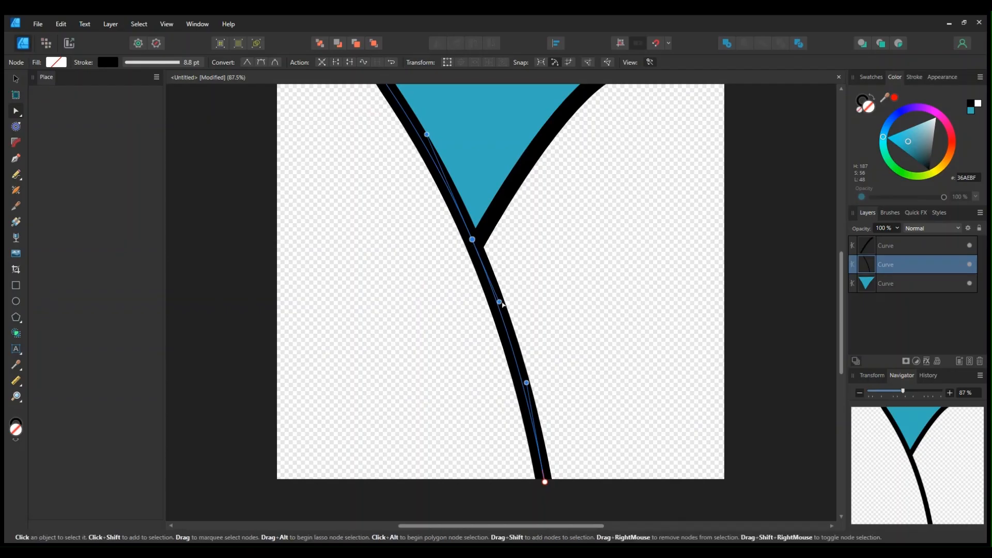
left_click_drag(502, 305, 520, 320)
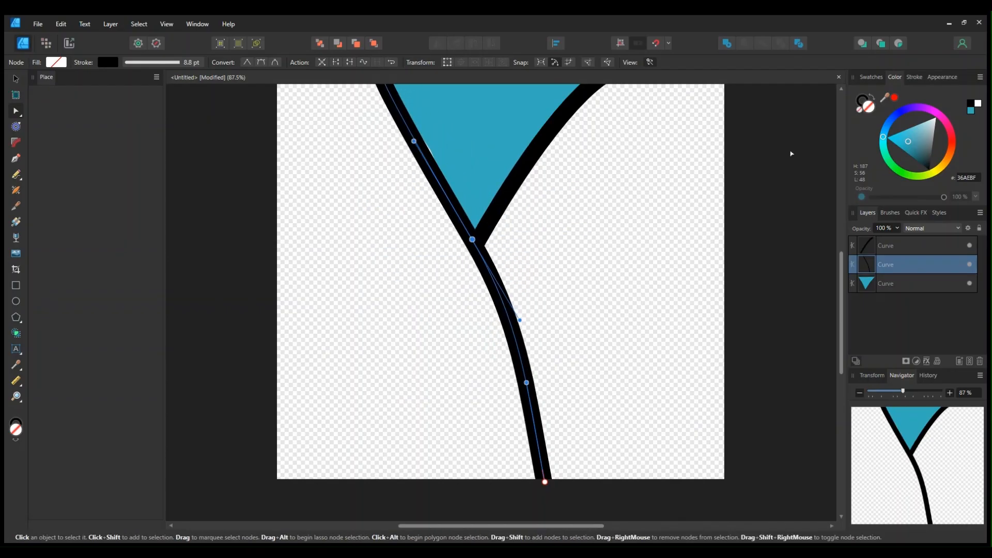
key("ctrl+z")
left_click(581, 203)
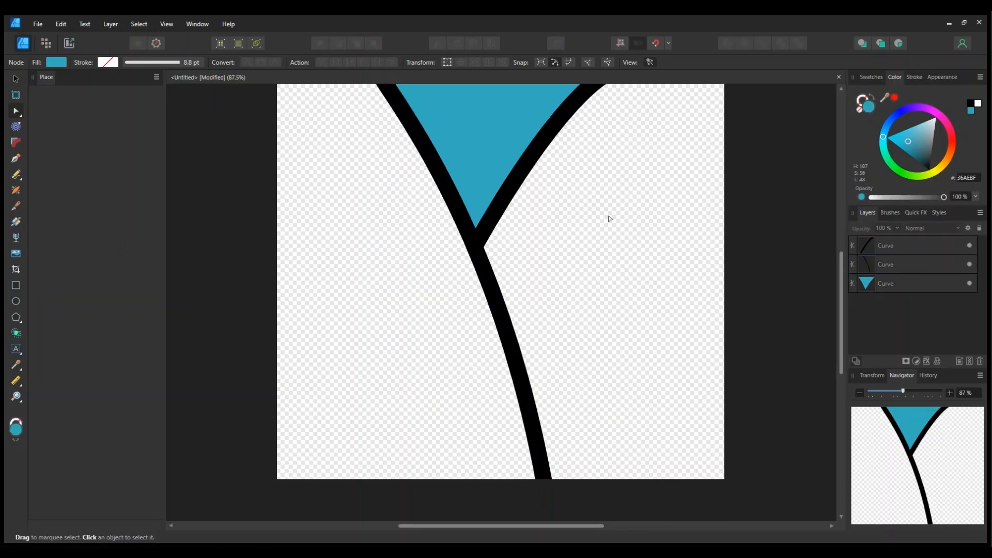
Step: Move the second black curve's lower end farther down the first curve and bend the branch inward with its handle
scroll(618, 231, "up", 2)
scroll(618, 237, "down", 2)
scroll(615, 240, "up", 1)
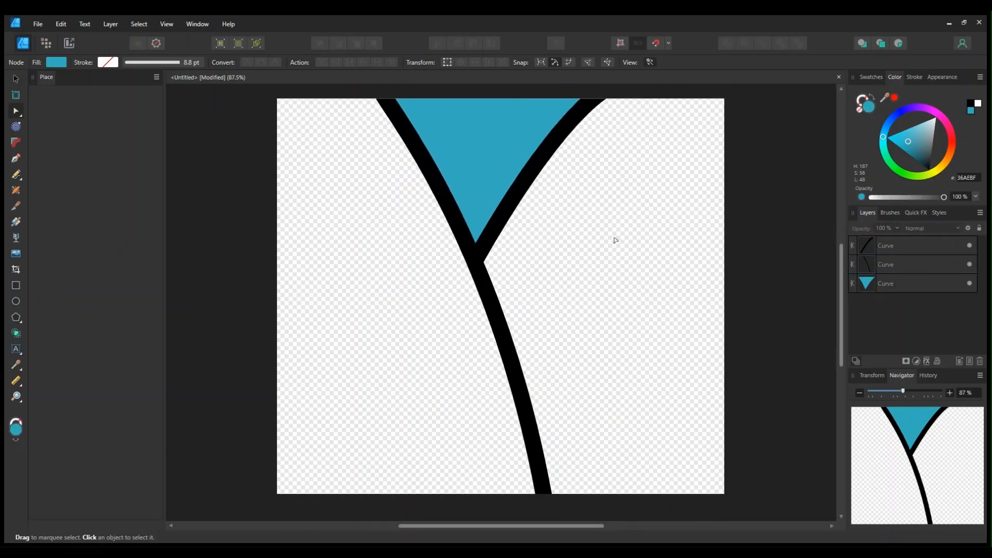
left_click(515, 208)
left_click_drag(476, 260, 499, 321)
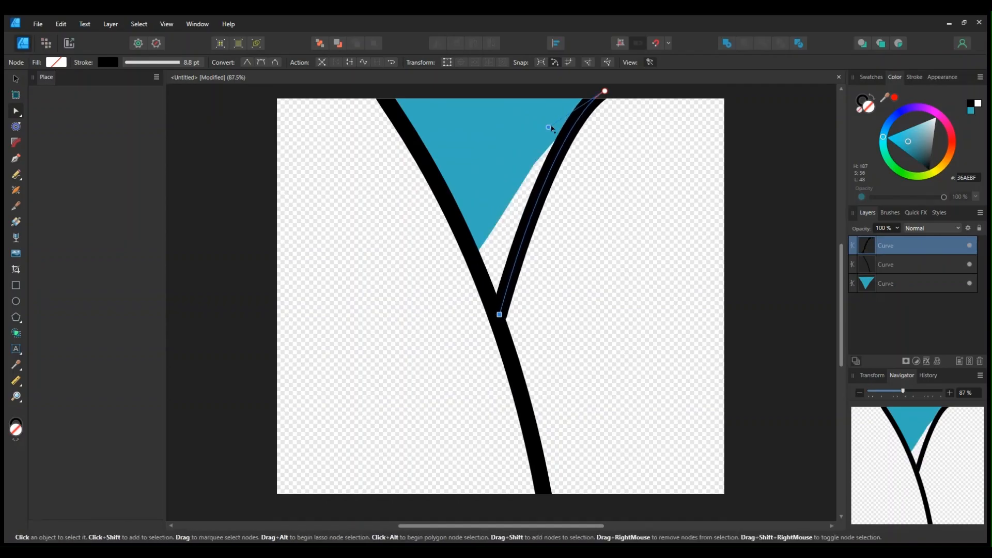
left_click_drag(549, 128, 498, 211)
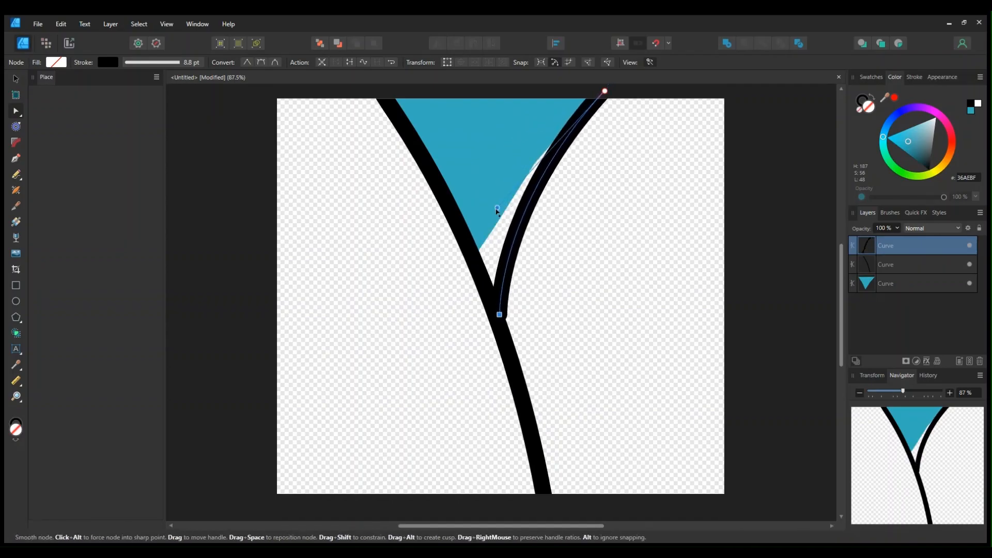
Step: Move the blue shape's bottom point and two right-side nodes beneath the reshaped right branch to close the gaps
left_click(477, 179)
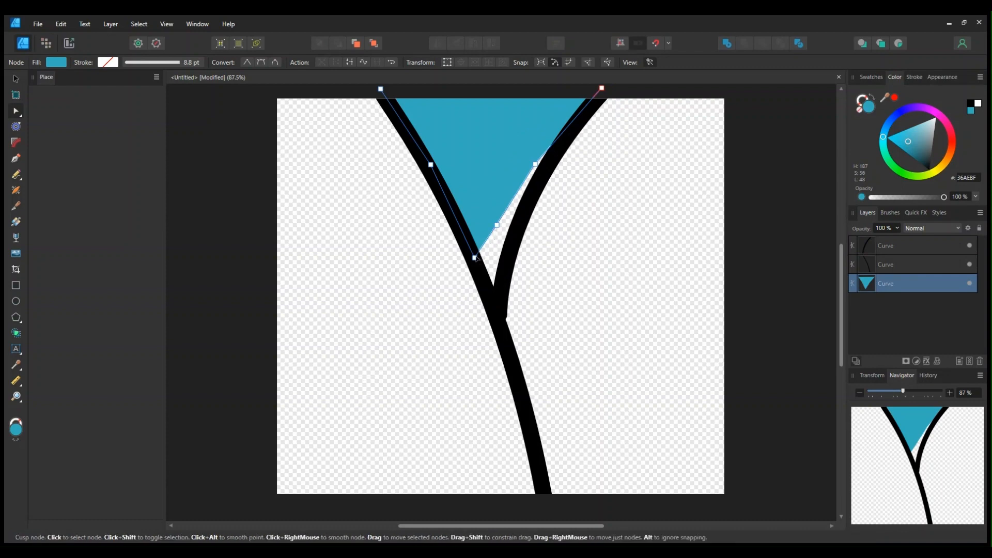
left_click_drag(476, 258, 500, 310)
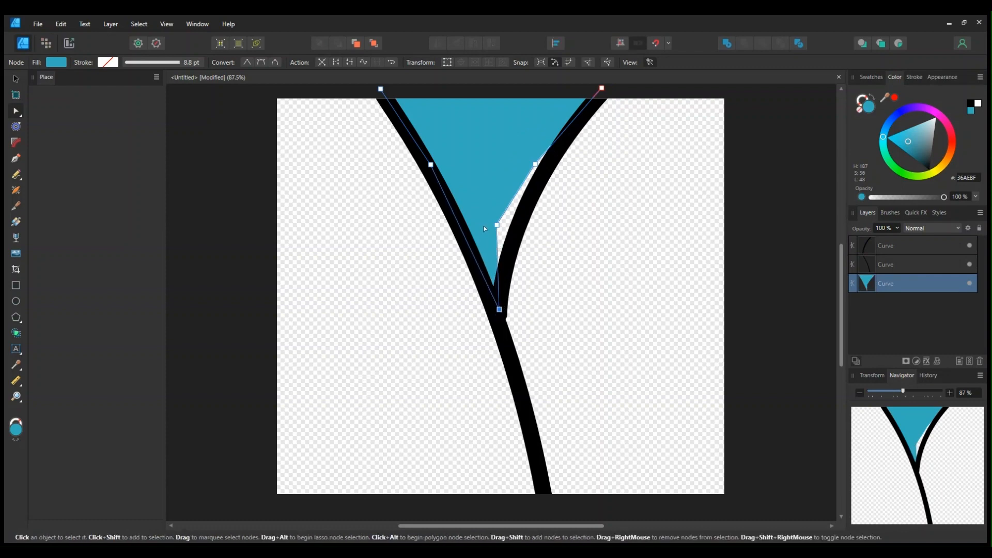
left_click_drag(504, 232, 518, 245)
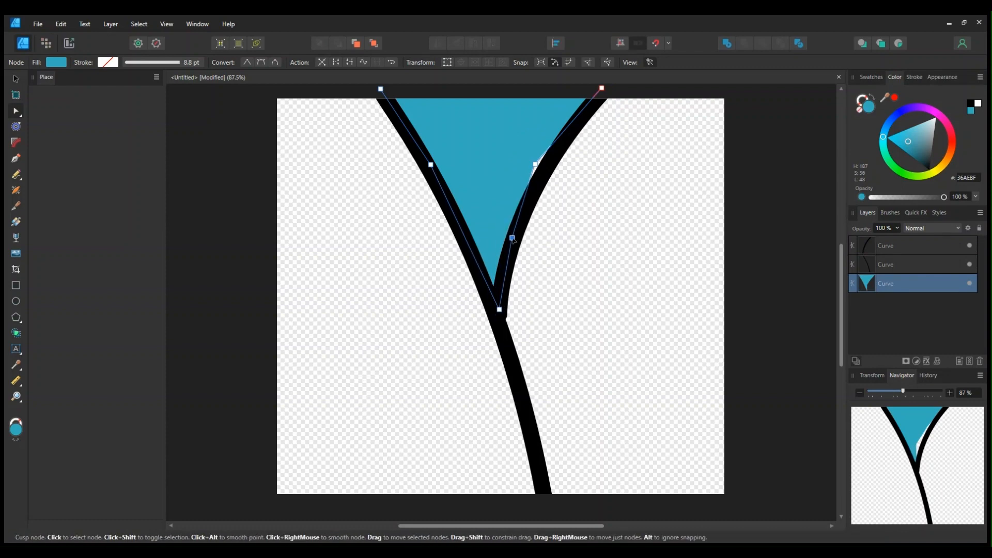
left_click_drag(542, 175, 550, 184)
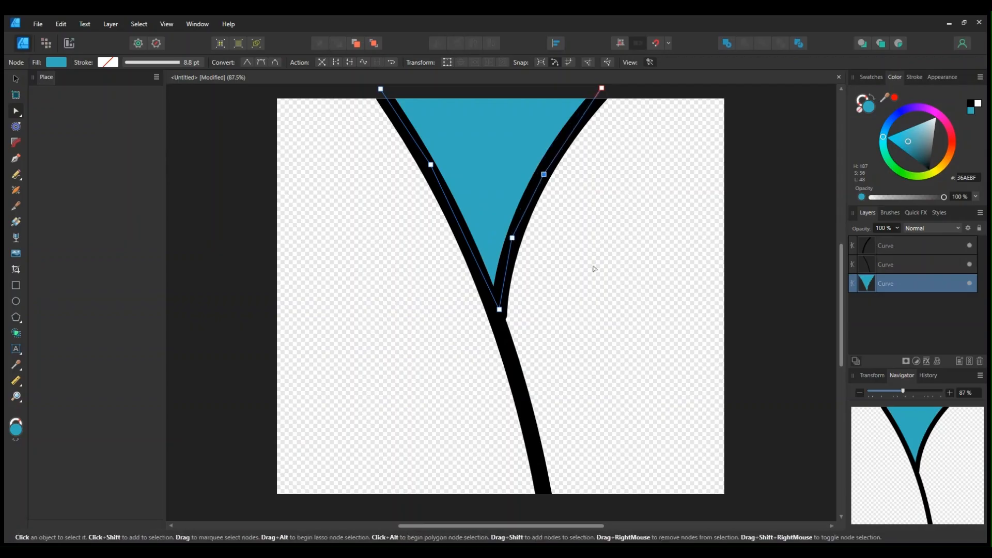
Step: Nudge the right branch's lower end node so it merges cleanly into the first black curve, and deselect it
scroll(698, 327, "down", 3)
scroll(697, 327, "up", 6)
scroll(698, 327, "down", 3)
scroll(698, 327, "down", 3)
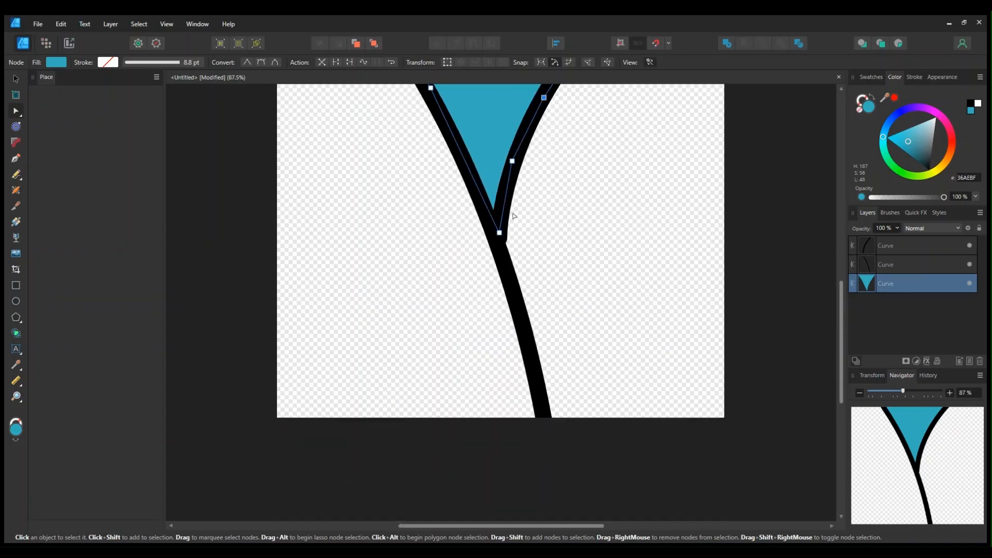
left_click(593, 209)
left_click(513, 193)
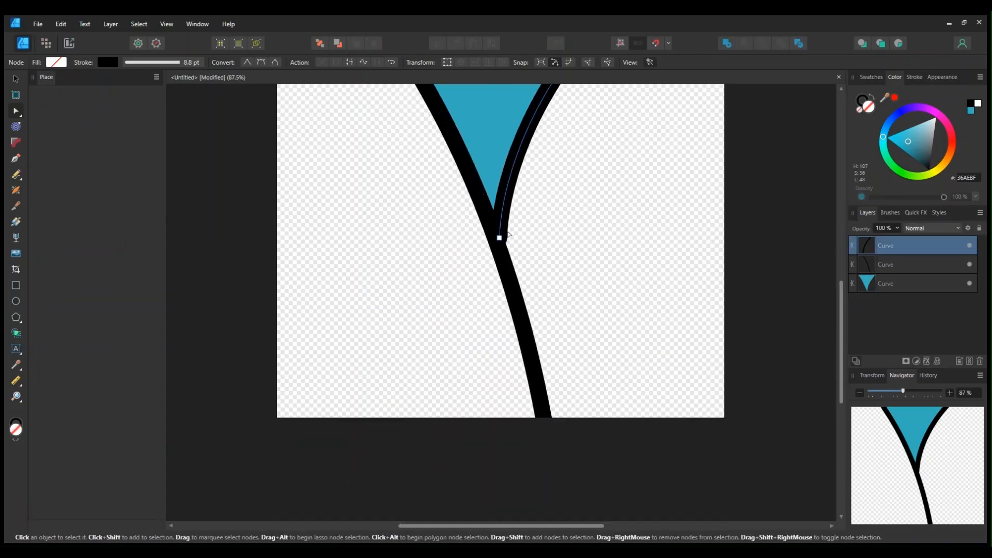
left_click(500, 238)
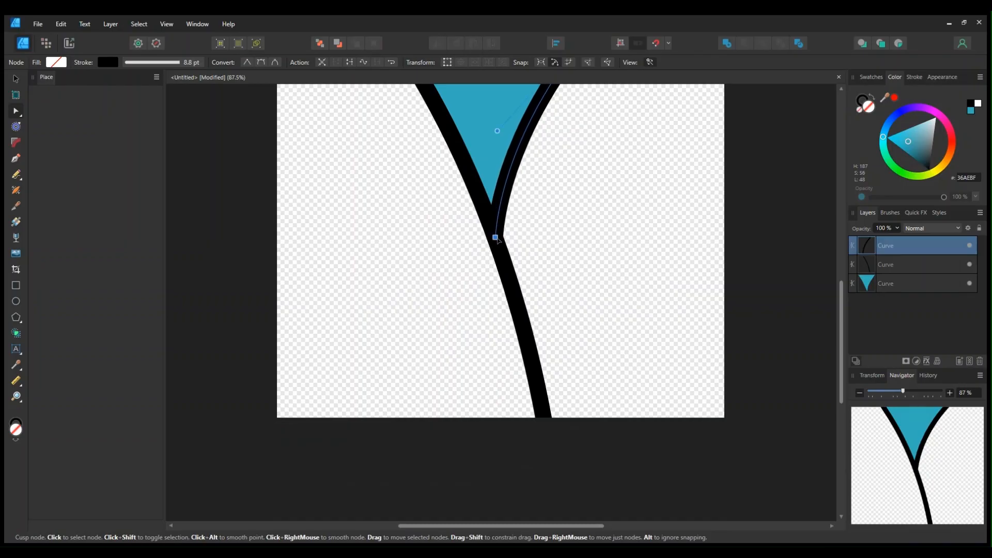
left_click(566, 230)
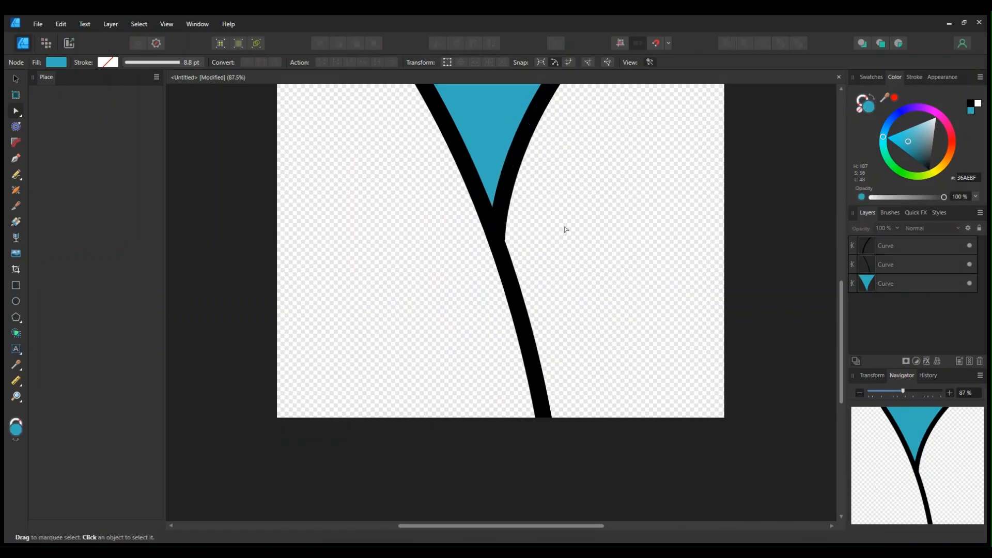
scroll(566, 229, "up", 3)
scroll(566, 229, "down", 3)
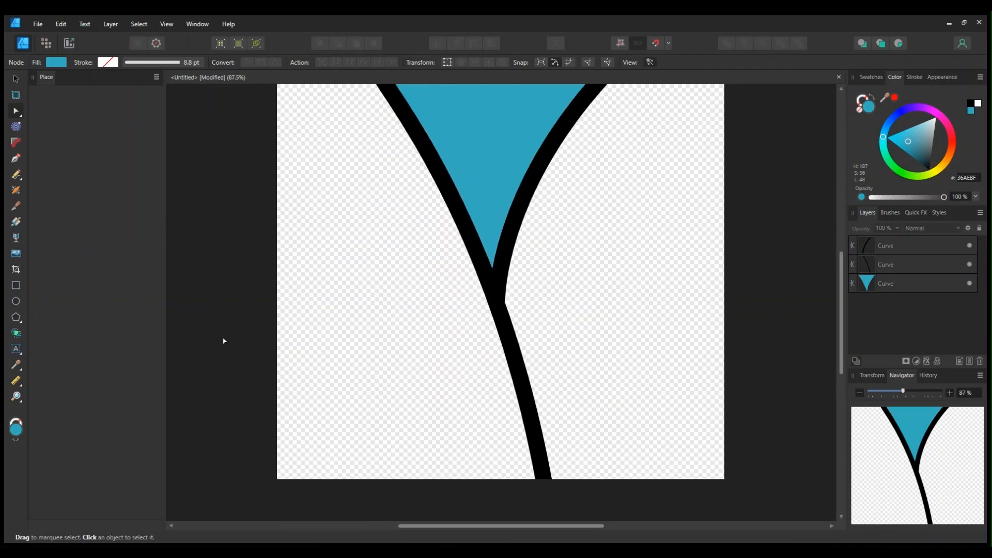
scroll(329, 339, "up", 2)
scroll(326, 340, "down", 2)
Step: Draw a short curved shape with the Pen tool, rising from the canvas's bottom edge near the lower-left corner and returning to it
left_click(16, 80)
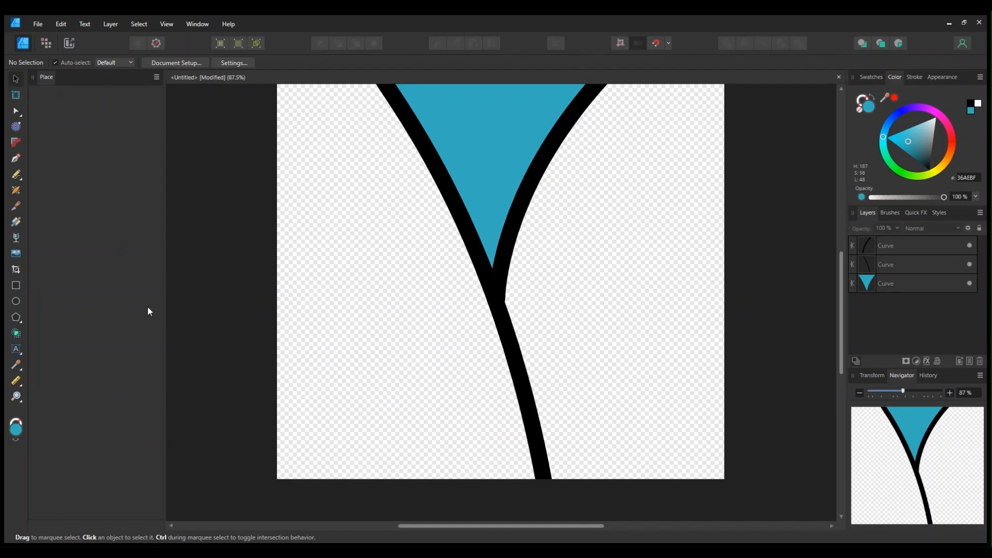
left_click(16, 159)
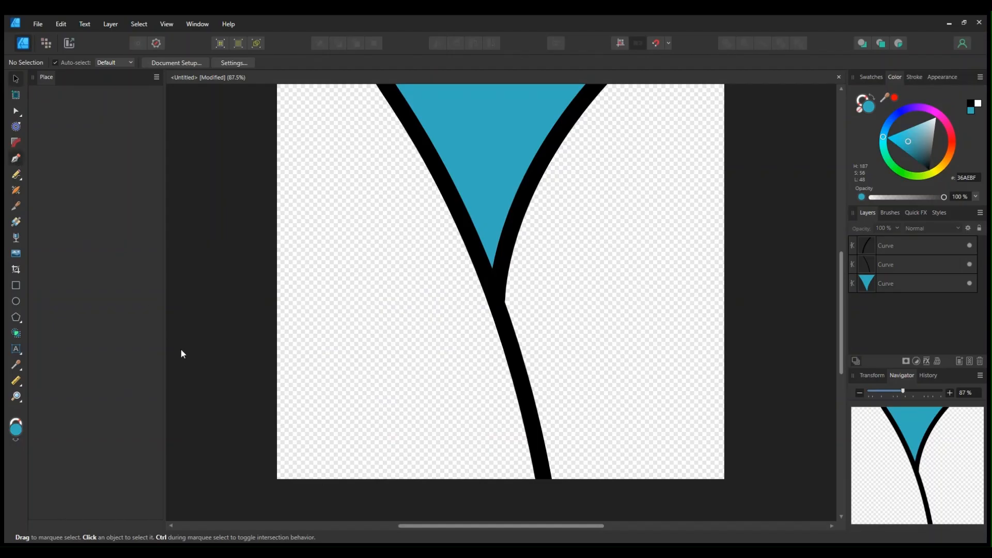
left_click(300, 480)
mouse_move(317, 420)
left_mouse_down()
mouse_move(312, 398)
mouse_move(319, 408)
left_mouse_up()
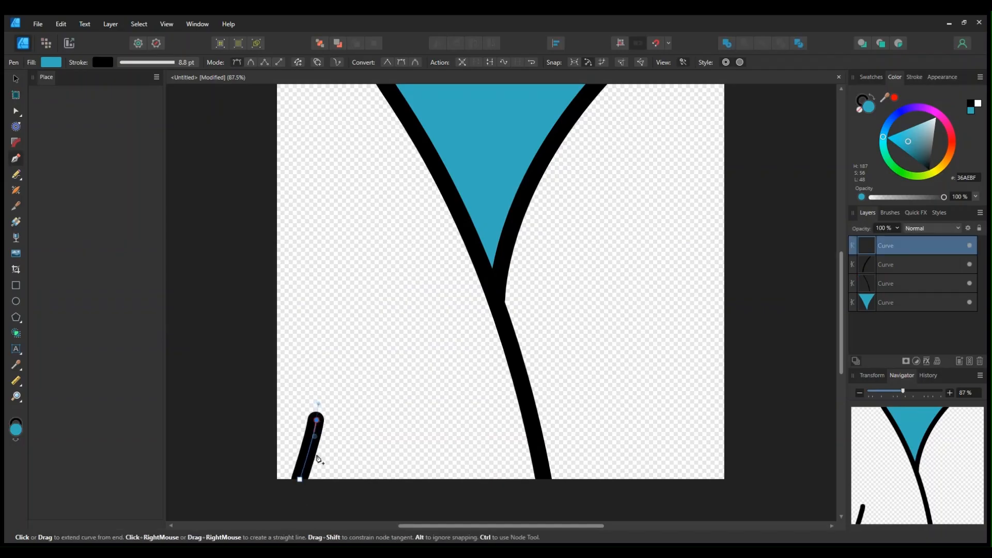
mouse_move(310, 483)
left_mouse_down()
mouse_move(281, 505)
mouse_move(289, 506)
left_mouse_up()
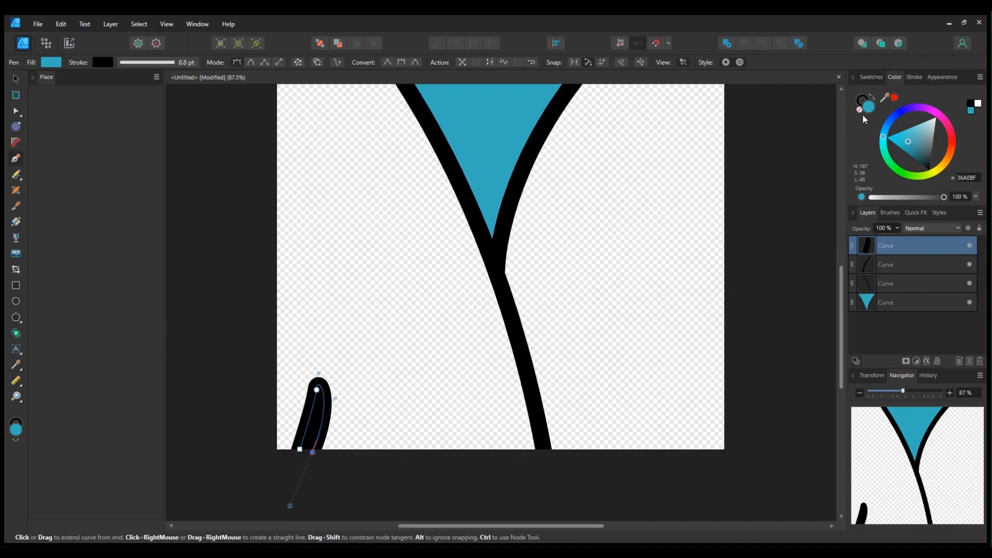
Step: Swap the new shape's fill and stroke colours so its fill is black, and remove its stroke
left_click(873, 98)
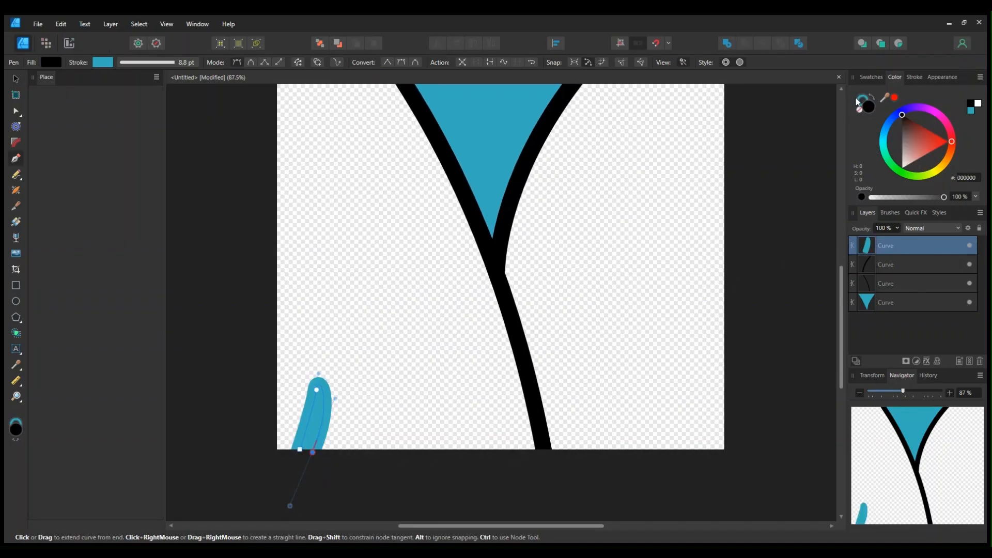
left_click(861, 101)
left_click(860, 109)
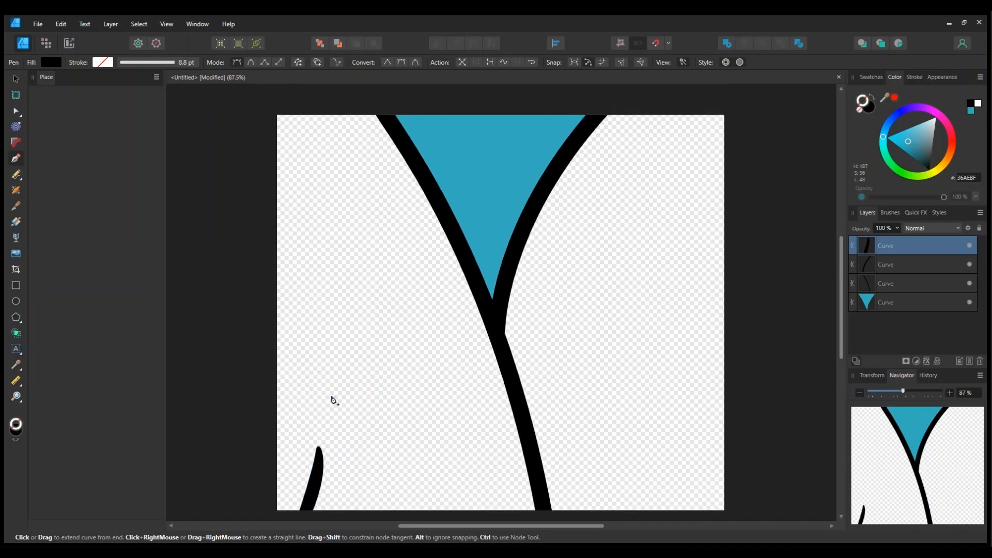
Step: Reshape the small black shape into a crease by sharpening and raising its tip and bending its right edge inward
scroll(337, 397, "up", 5)
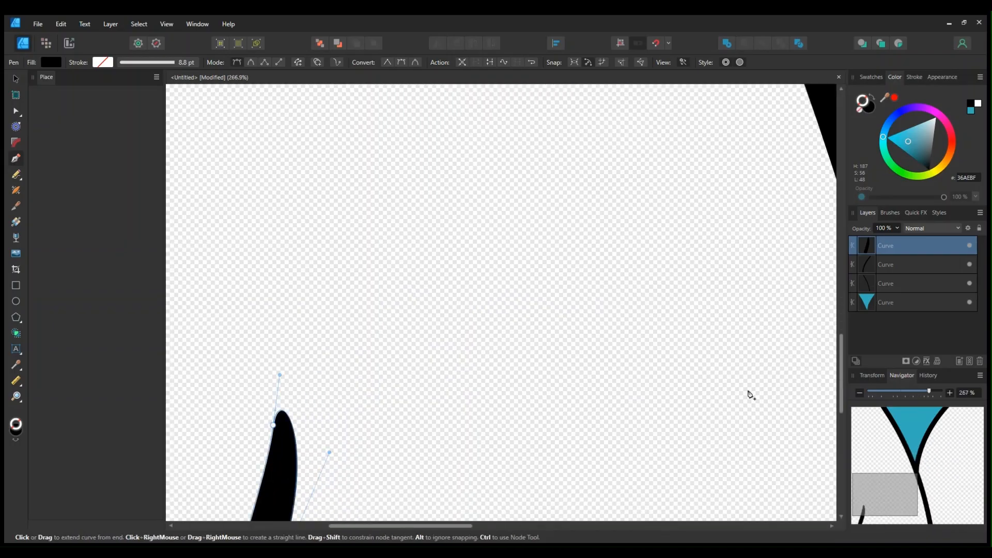
scroll(831, 394, "down", 3)
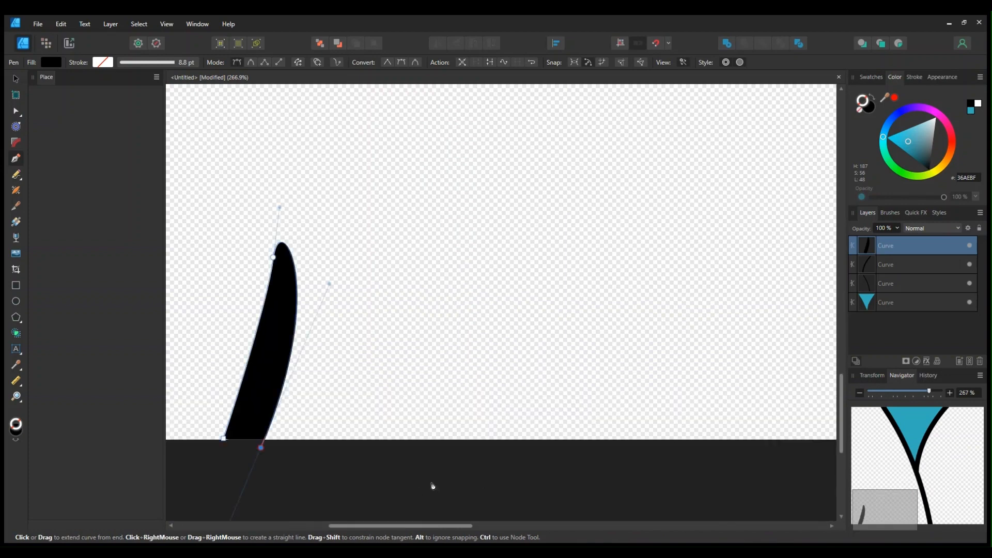
left_click_drag(366, 526, 332, 526)
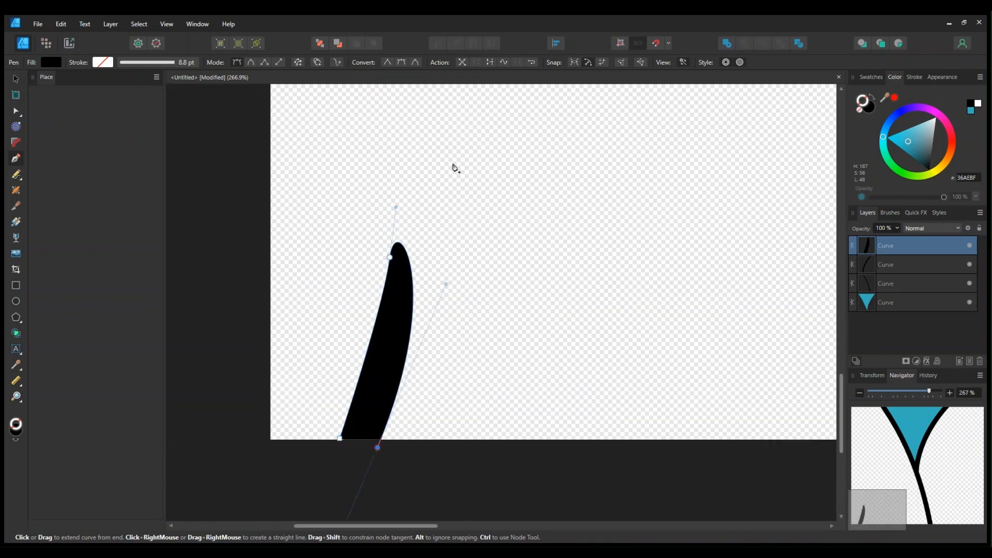
left_click(14, 112)
left_click_drag(396, 207, 401, 345)
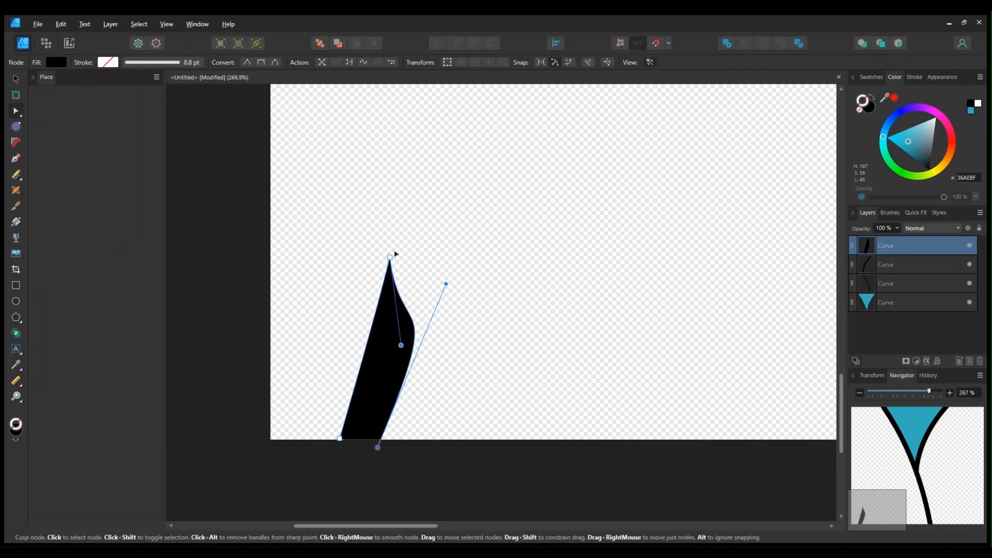
left_click_drag(396, 254, 434, 174)
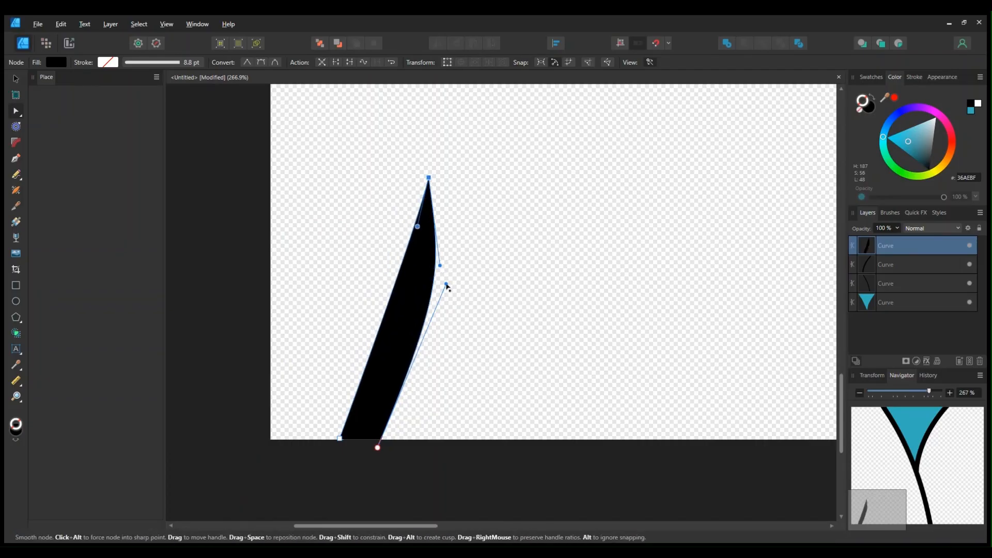
left_click_drag(447, 287, 357, 368)
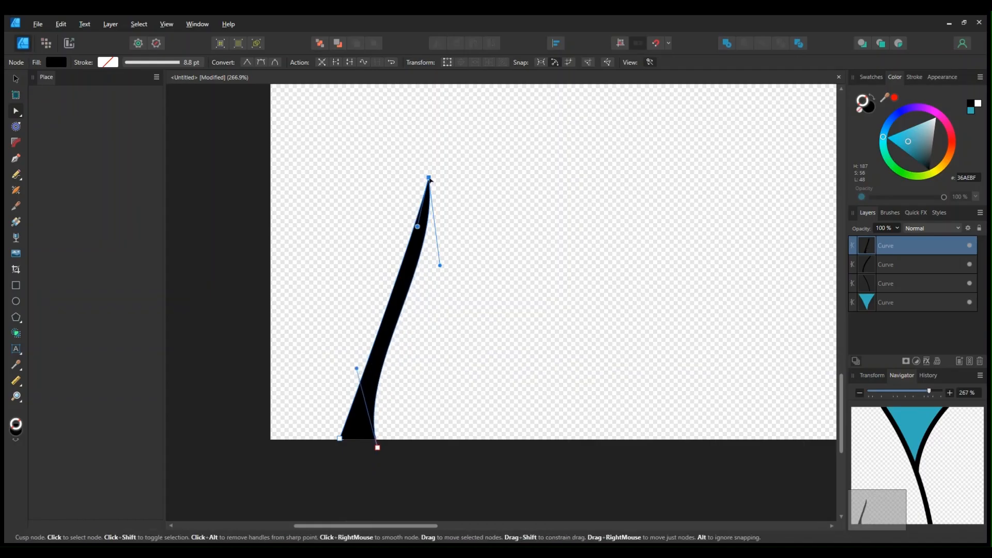
Step: Try stretching the crease's tip farther up and to the right, and deselect the shape
left_click_drag(431, 180, 527, 139)
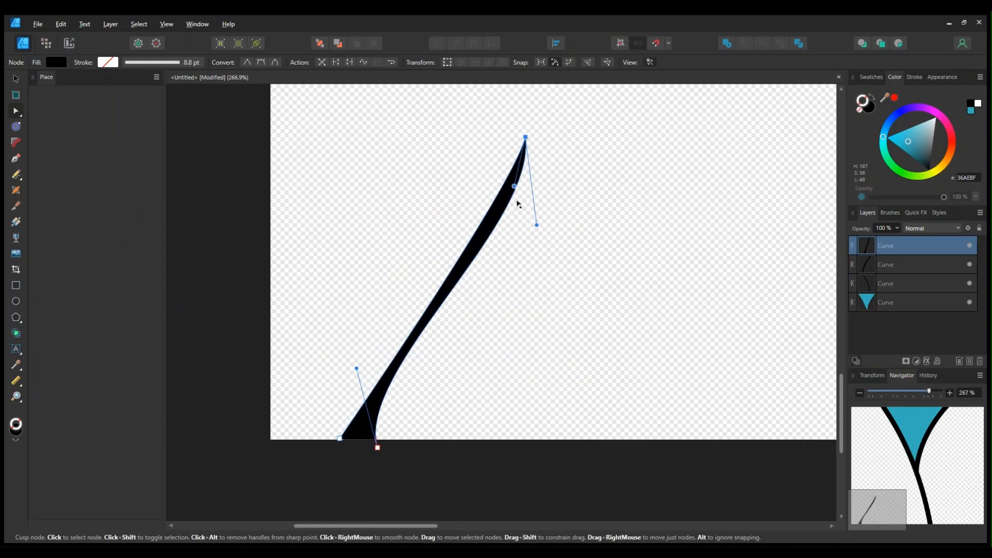
left_click(518, 316)
scroll(518, 317, "up", 4)
scroll(515, 317, "down", 3)
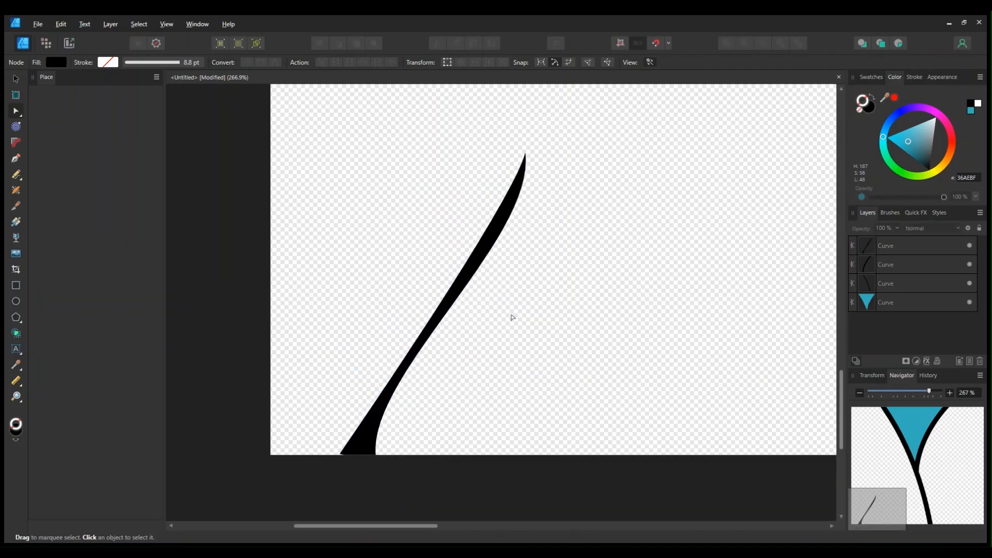
Step: Bring the crease's tip back toward its base, refine the curve handle at the tip, and shorten the crease
left_click(493, 225)
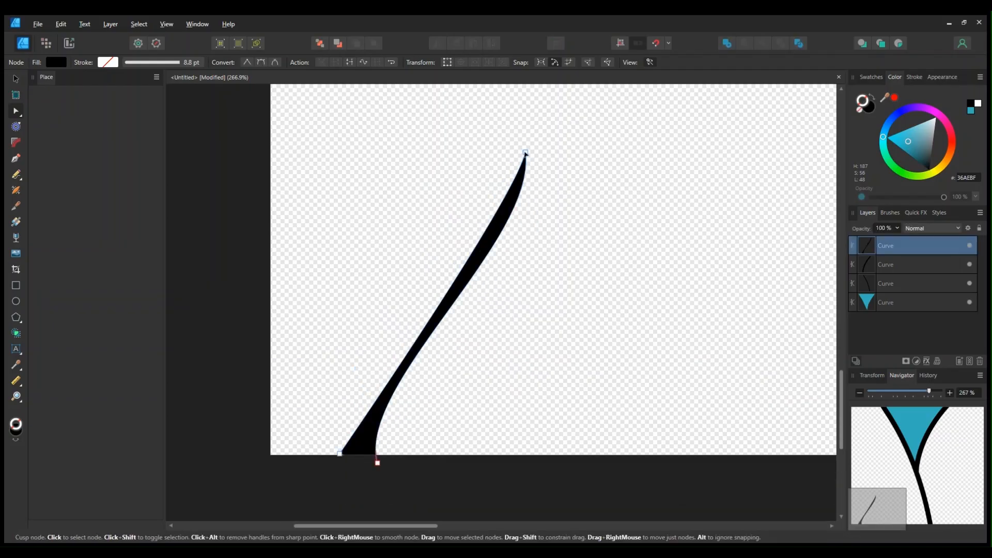
left_click_drag(525, 152, 428, 119)
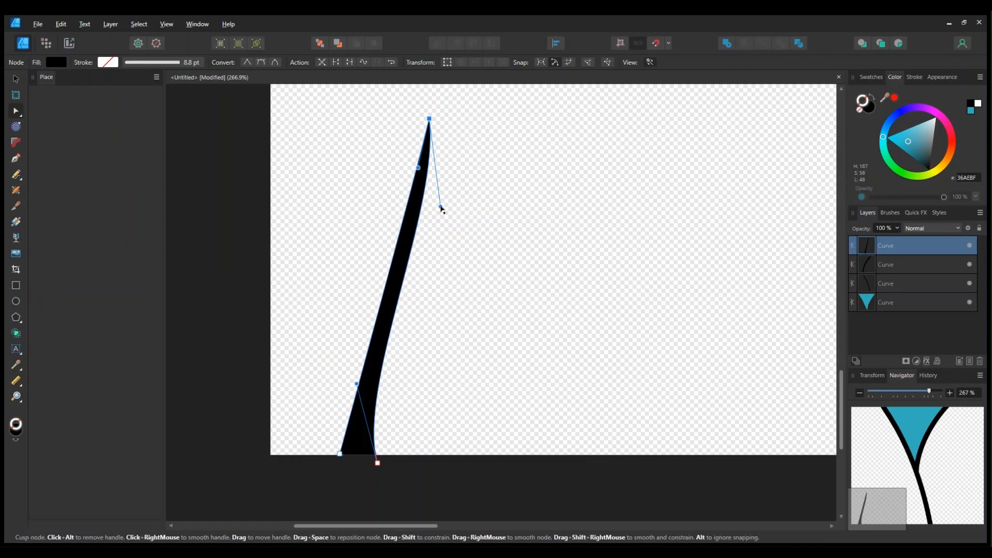
mouse_move(440, 207)
left_mouse_down()
mouse_move(428, 199)
mouse_move(437, 197)
left_mouse_up()
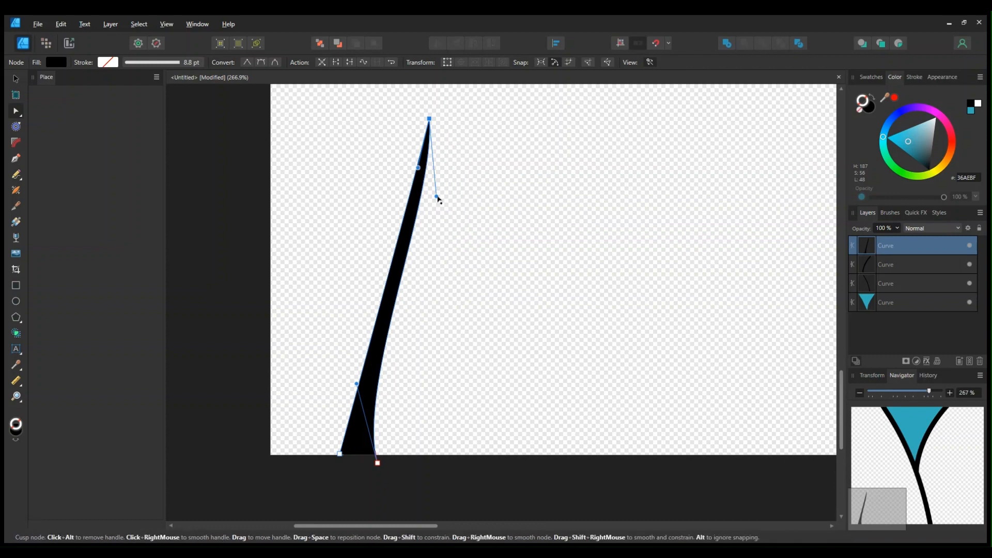
mouse_move(437, 196)
left_mouse_down()
mouse_move(454, 181)
mouse_move(443, 181)
left_mouse_up()
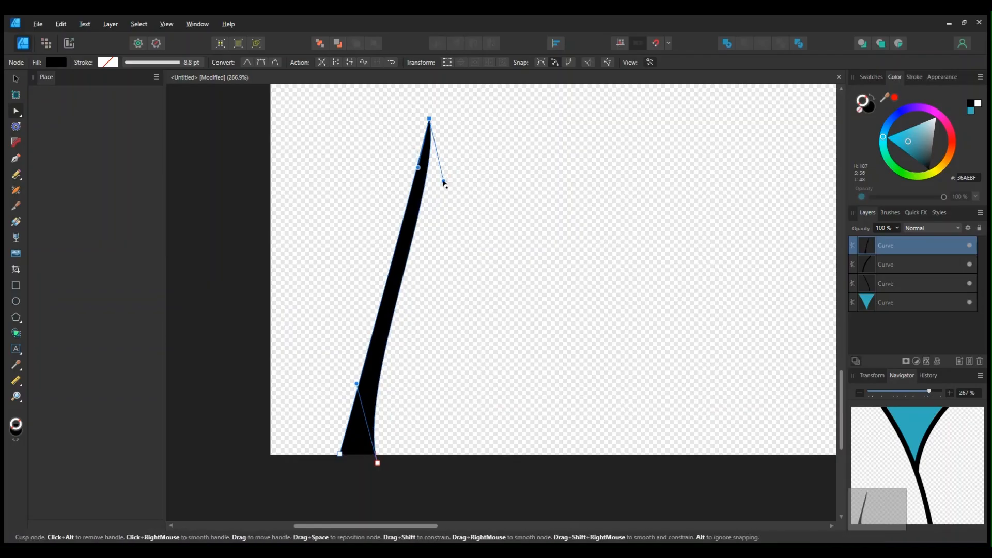
left_click_drag(444, 181, 440, 223)
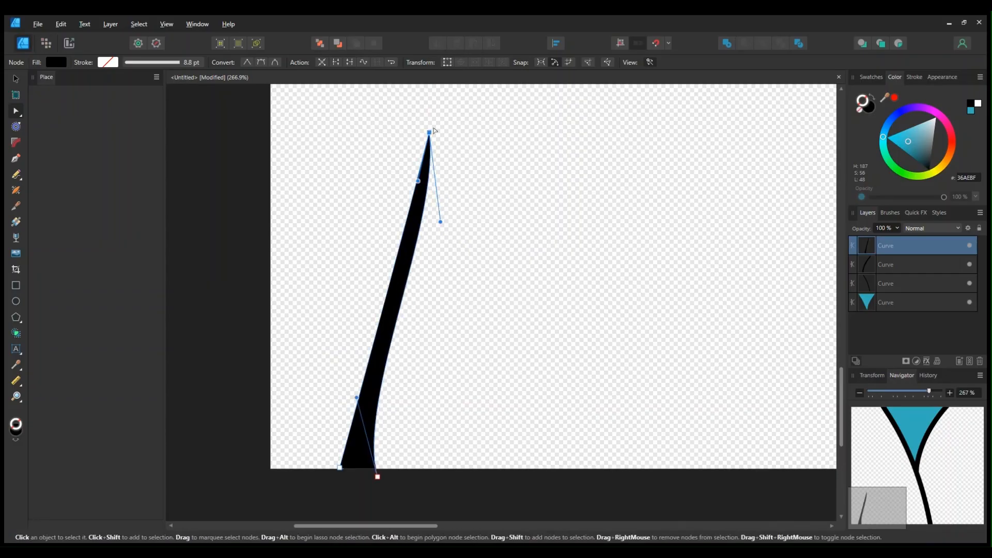
left_click_drag(430, 133, 413, 219)
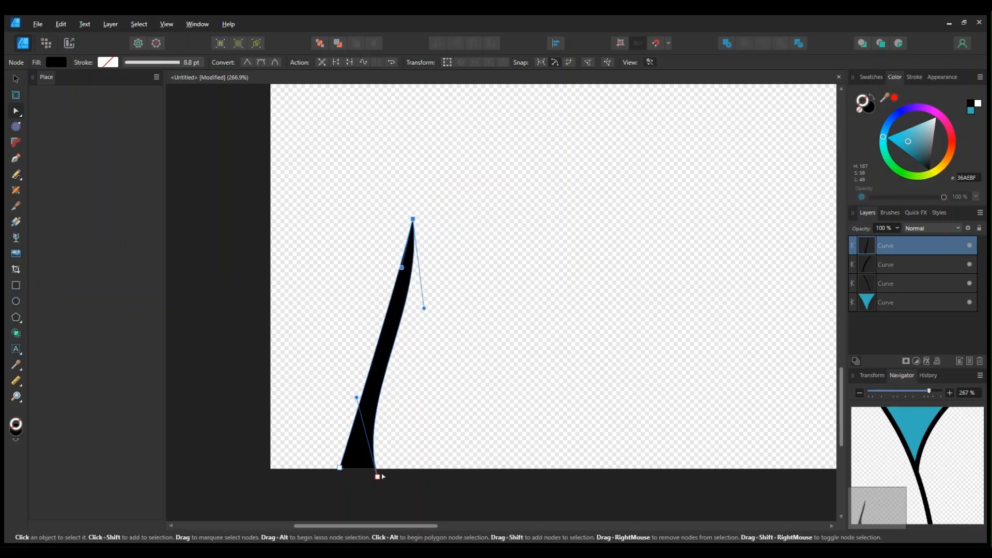
Step: Widen the crease's base to the right with a concave right edge, raise its tip, and extend the left base corner below the canvas
left_click_drag(378, 476, 427, 476)
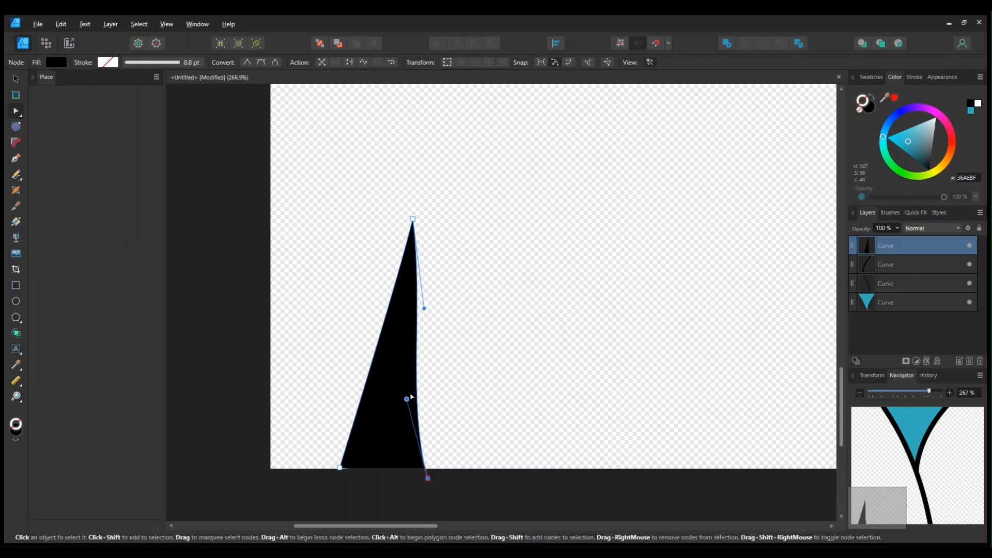
left_click_drag(407, 398, 384, 402)
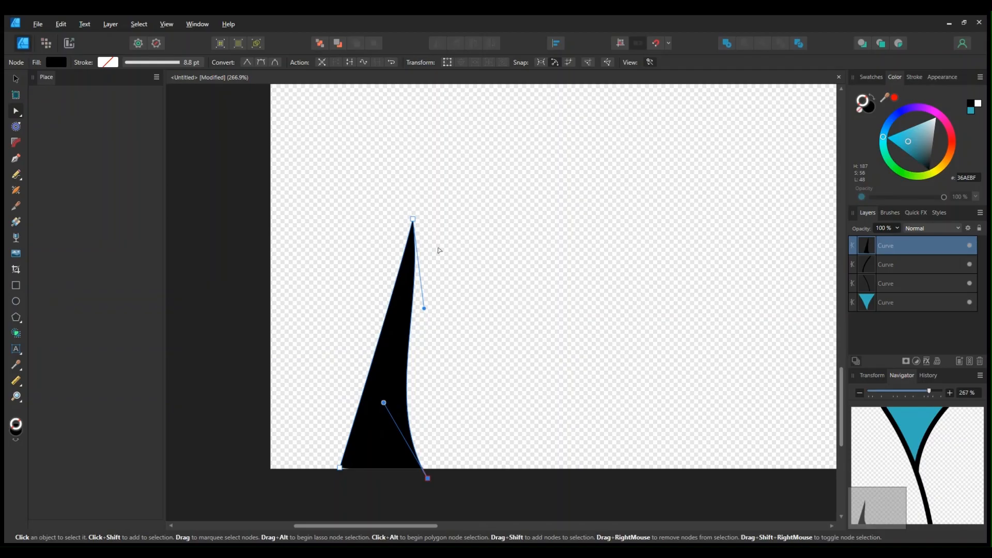
left_click_drag(413, 219, 426, 198)
left_click_drag(340, 468, 342, 477)
scroll(546, 334, "up", 1)
scroll(547, 334, "down", 3)
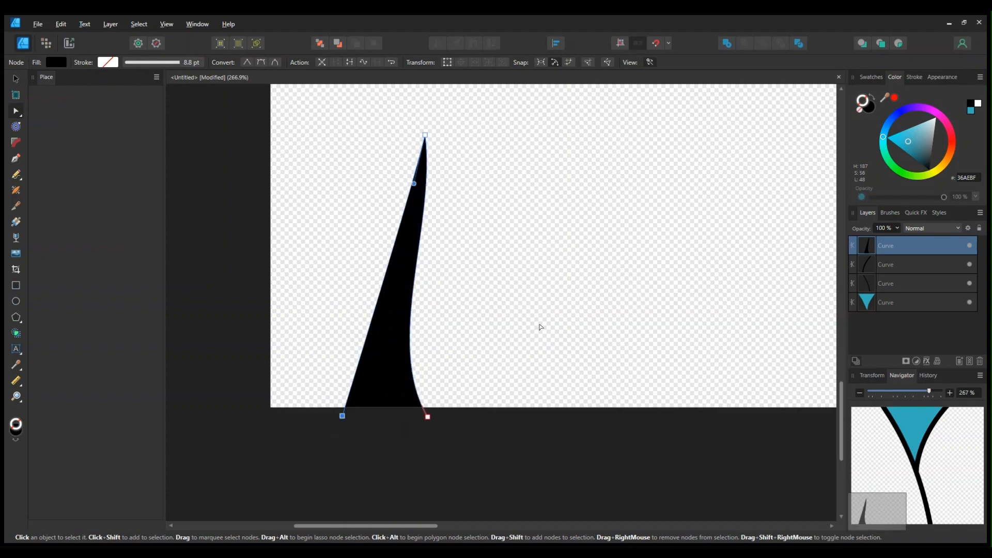
Step: Narrow the whole crease, tilt it slightly clockwise, and position it so its base runs past the canvas's bottom edge
scroll(539, 327, "down", 5)
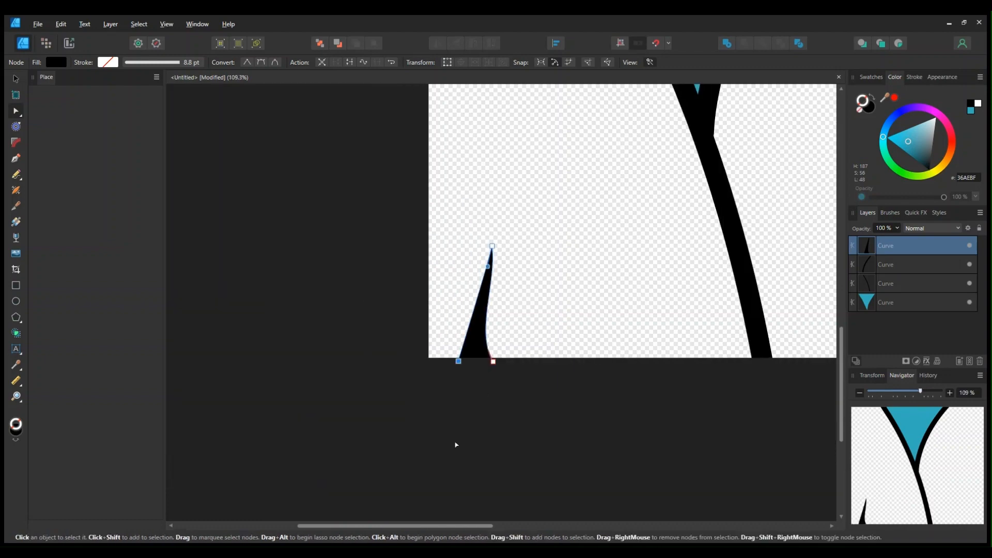
scroll(815, 339, "up", 4)
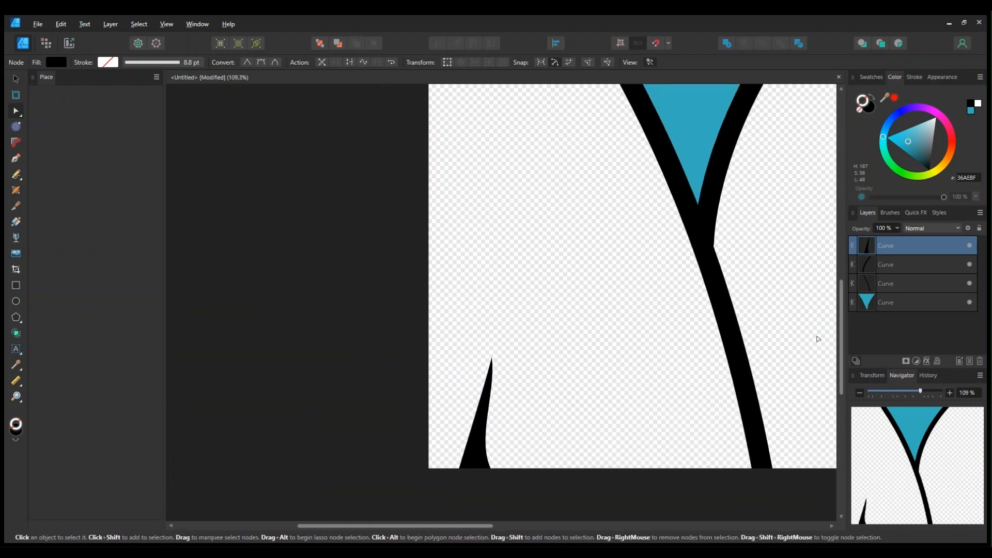
left_click(17, 81)
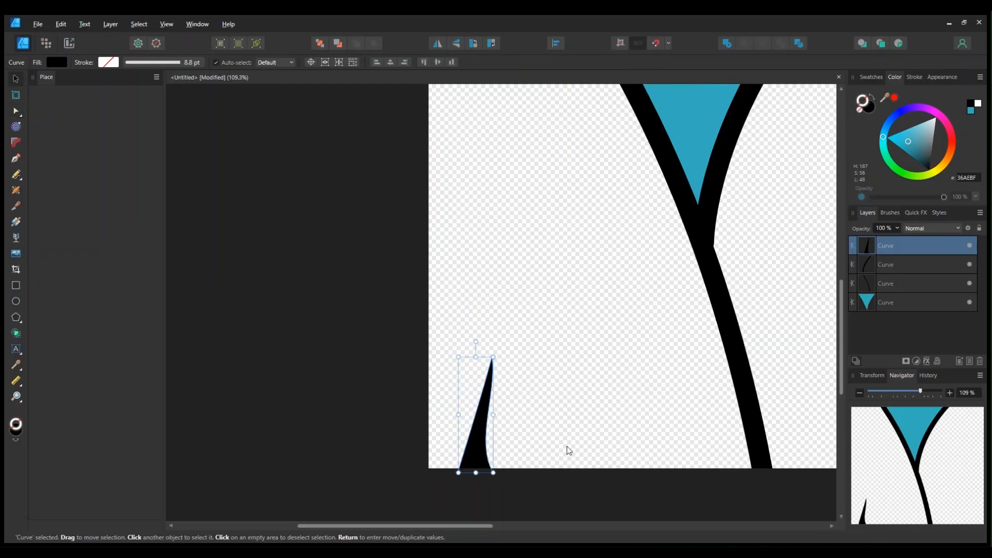
left_click_drag(494, 414, 474, 462)
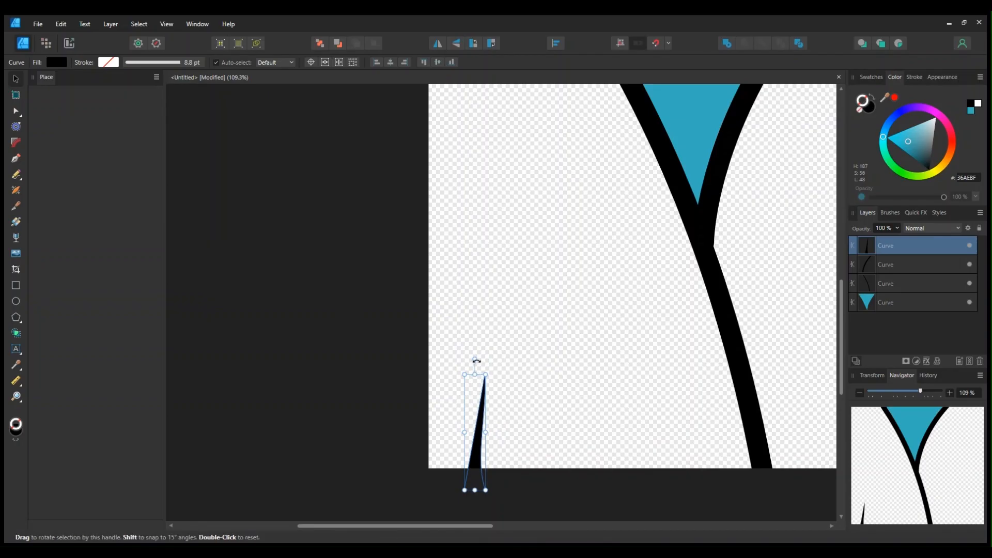
left_click_drag(475, 361, 485, 355)
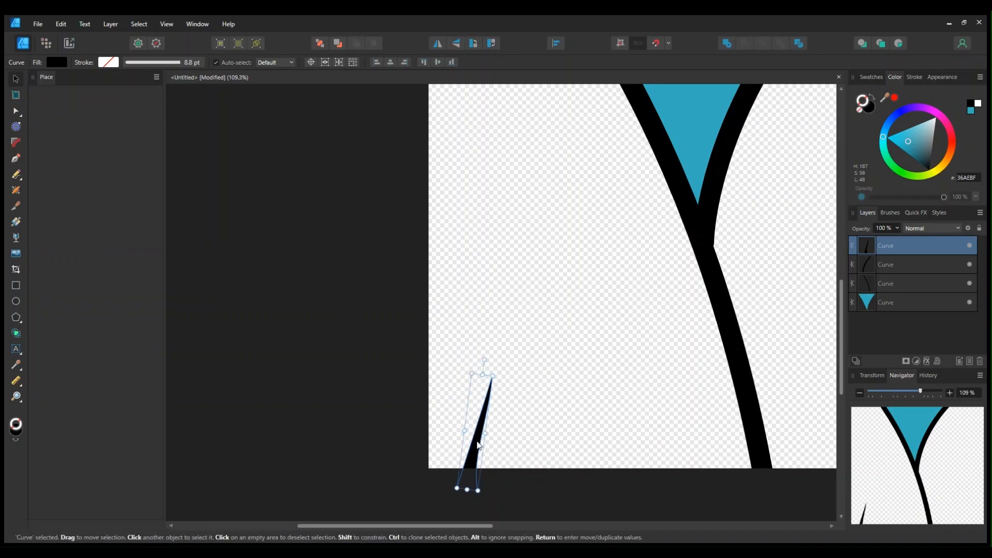
left_click_drag(471, 436, 468, 441)
Step: Draw a second, shorter pointed black crease along the canvas's bottom edge to the right of the first one
scroll(628, 373, "down", 5)
scroll(616, 376, "up", 12)
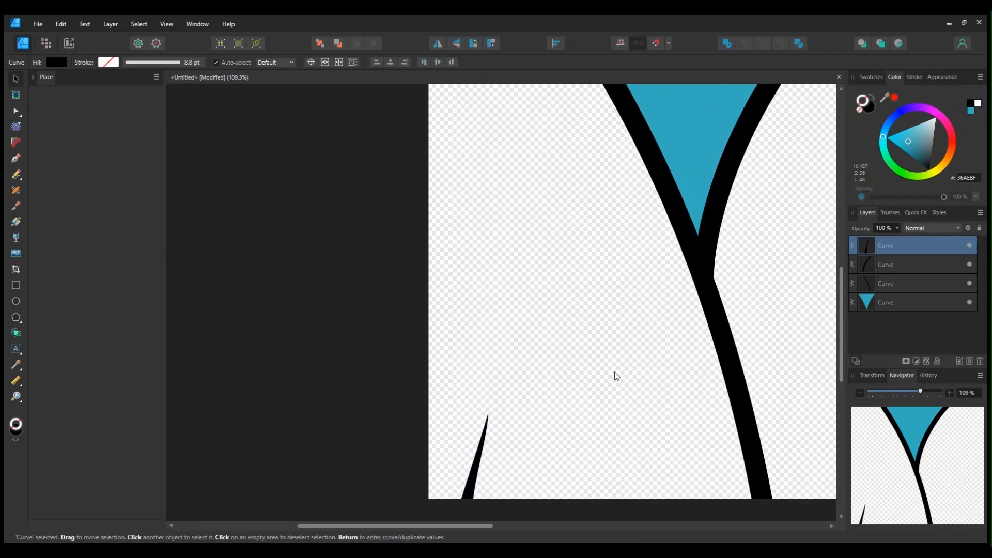
scroll(615, 377, "down", 10)
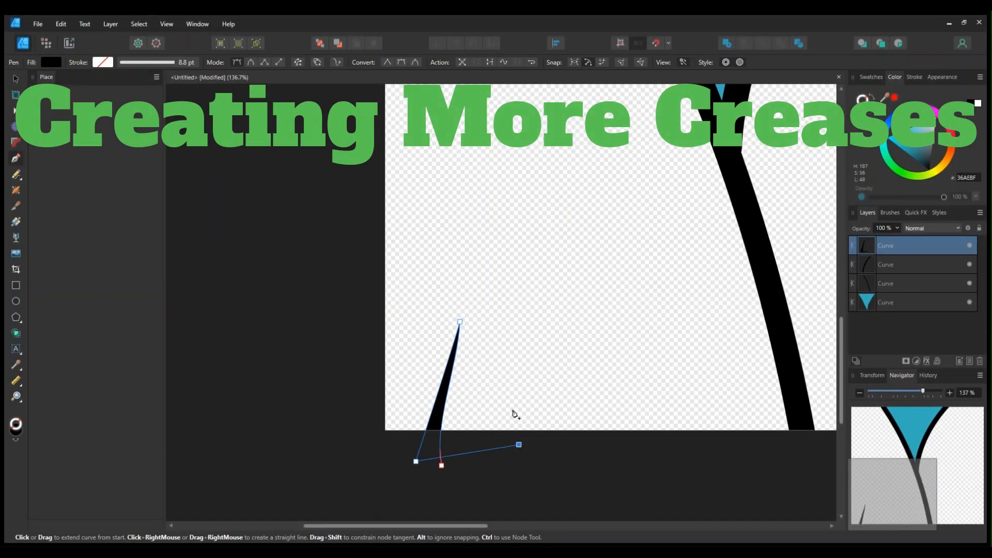
mouse_move(488, 369)
left_mouse_down()
mouse_move(514, 411)
mouse_move(563, 367)
left_mouse_up()
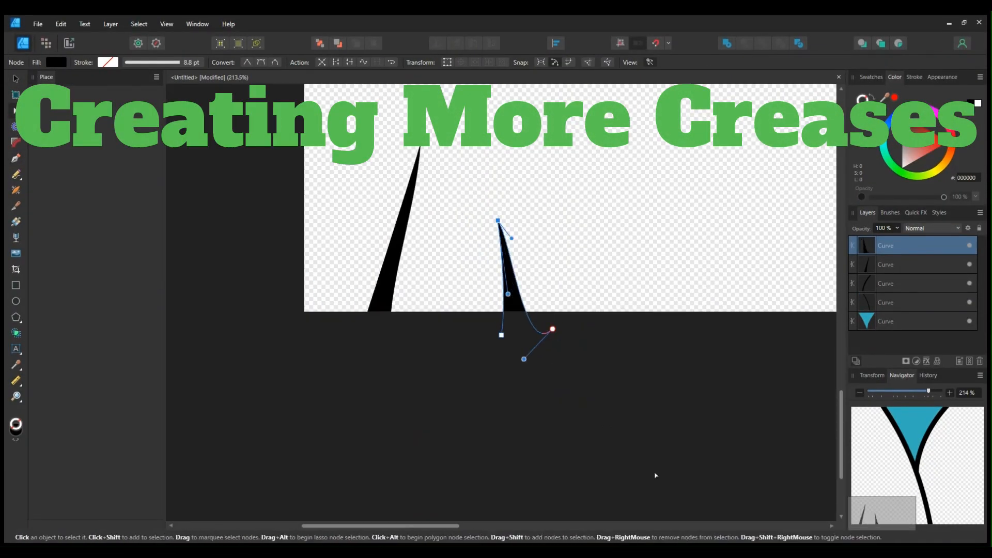
left_click_drag(525, 282, 559, 286)
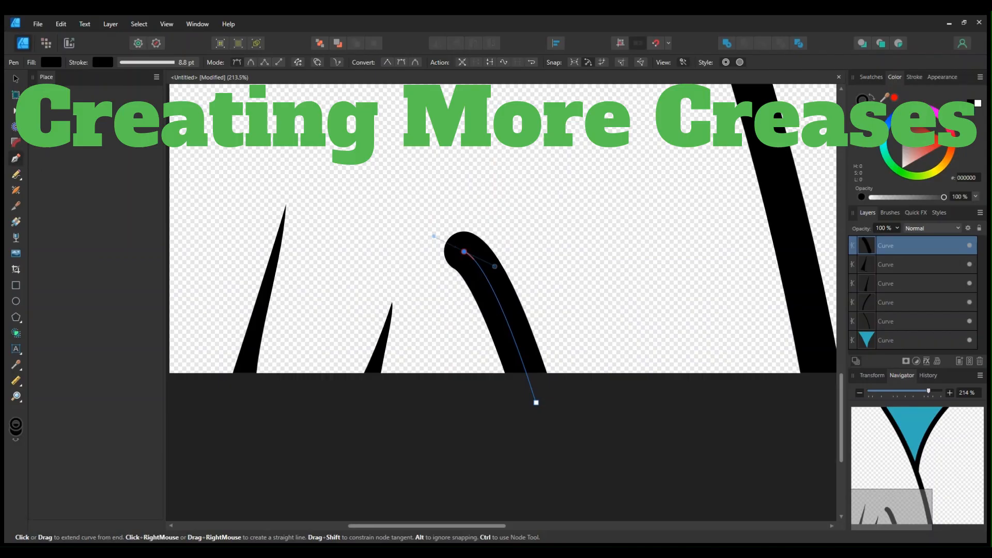
Step: Complete a third, left-leaning crease beside the second with no stroke, and reshape its nodes and handles so it tapers to a point
key("slash")
left_click(536, 403)
mouse_move(540, 321)
left_mouse_down()
mouse_move(558, 370)
mouse_move(531, 322)
left_mouse_up()
key("a")
scroll(532, 234, "up", 3)
left_click(398, 269)
mouse_move(339, 240)
left_mouse_down()
mouse_move(462, 288)
mouse_move(413, 257)
left_mouse_up()
left_click(530, 406)
left_click_drag(493, 311, 467, 350)
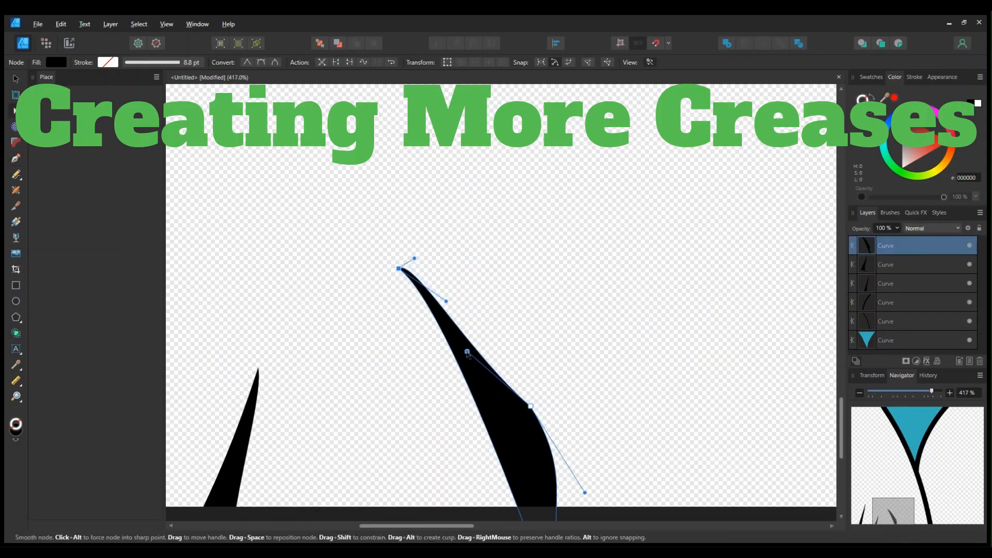
Step: Slim the third crease by pulling in its bulging right edge and reducing the overall width of the shape
scroll(581, 414, "down", 4)
left_click_drag(584, 303, 522, 296)
scroll(537, 290, "up", 1)
key("v")
left_click_drag(579, 274, 535, 270)
scroll(673, 303, "down", 2)
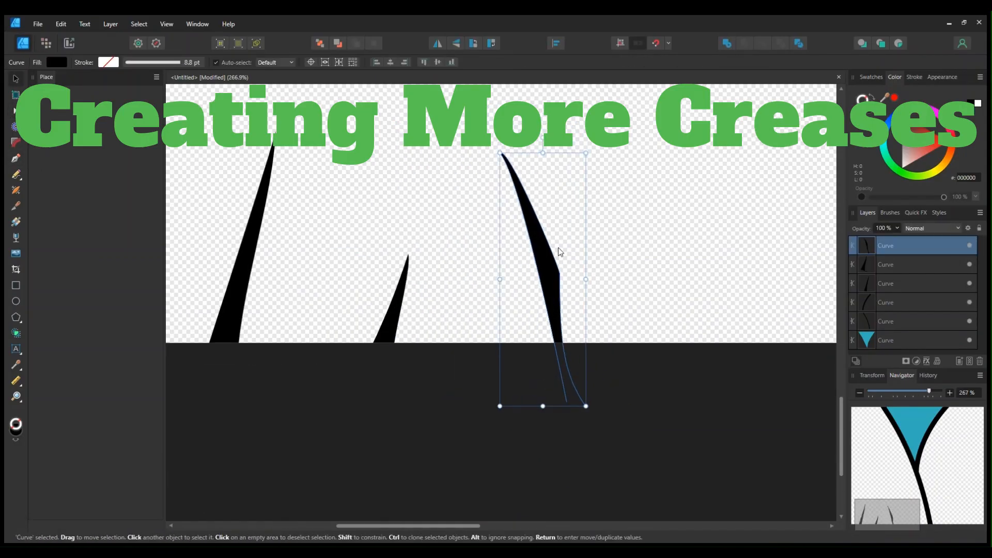
Step: Draw a fourth curved black crease shape with no stroke, between the third crease and the main stem, with its base below the canvas edge
scroll(655, 260, "down", 2)
left_click_drag(346, 526, 426, 526)
key("p")
left_click(487, 321)
left_click_drag(480, 255, 511, 275)
left_click_drag(522, 337, 551, 391)
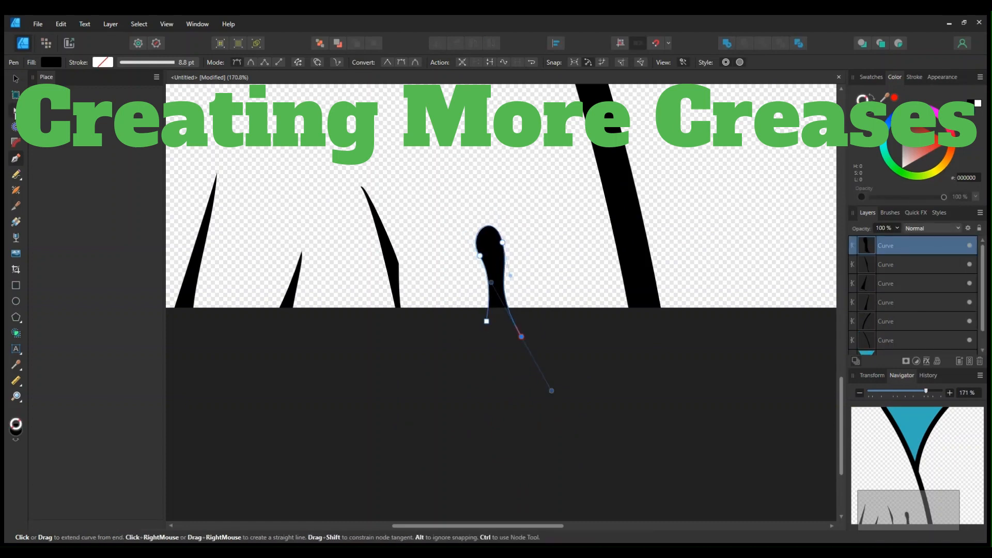
Step: Reshape the fourth crease's nodes and handles into a slim crease that forks into two pointed tips
key("a")
left_click_drag(502, 242, 486, 204)
left_click_drag(478, 171, 481, 249)
left_click_drag(486, 322, 504, 333)
left_click(480, 256)
left_click_drag(465, 236, 527, 309)
left_click(537, 392)
Step: Move the third crease slightly to the right, closer to the forked crease
scroll(548, 439, "up", 1)
key("v")
left_click_drag(392, 289, 408, 293)
left_click(464, 371)
Step: Draw a curved black crease shape to the right of the main stem, starting just below the canvas's bottom edge
scroll(464, 371, "up", 1)
mouse_move(520, 526)
left_mouse_down()
mouse_move(540, 506)
mouse_move(640, 509)
left_mouse_up()
key("p")
left_click(416, 350)
left_click(392, 273)
left_click(445, 215)
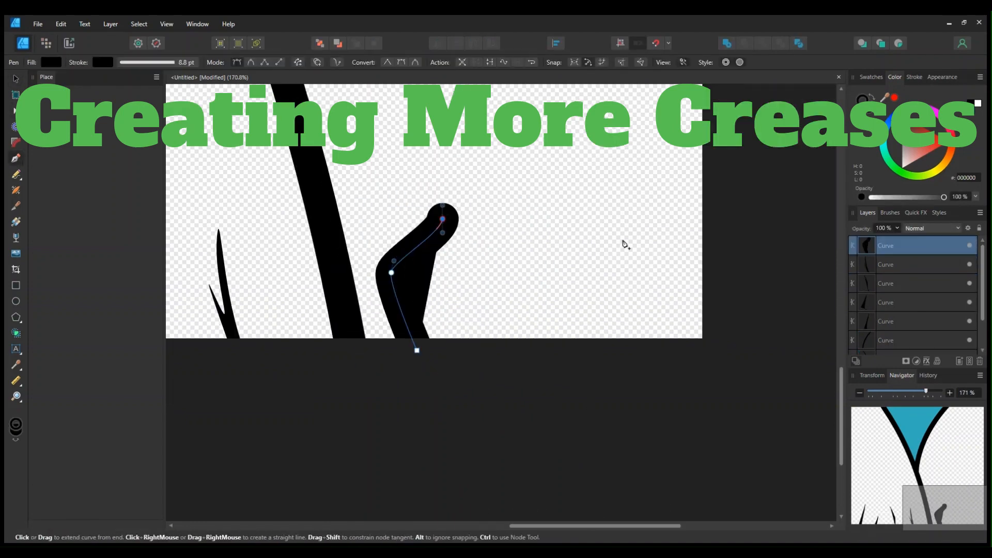
Step: Remove the stroke from the new crease and reshape it into a left-leaning curve rising from a wide base
key("a")
scroll(417, 289, "up", 5)
left_click_drag(376, 351, 400, 336)
key("v")
left_click_drag(462, 216, 462, 108)
scroll(567, 443, "down", 4)
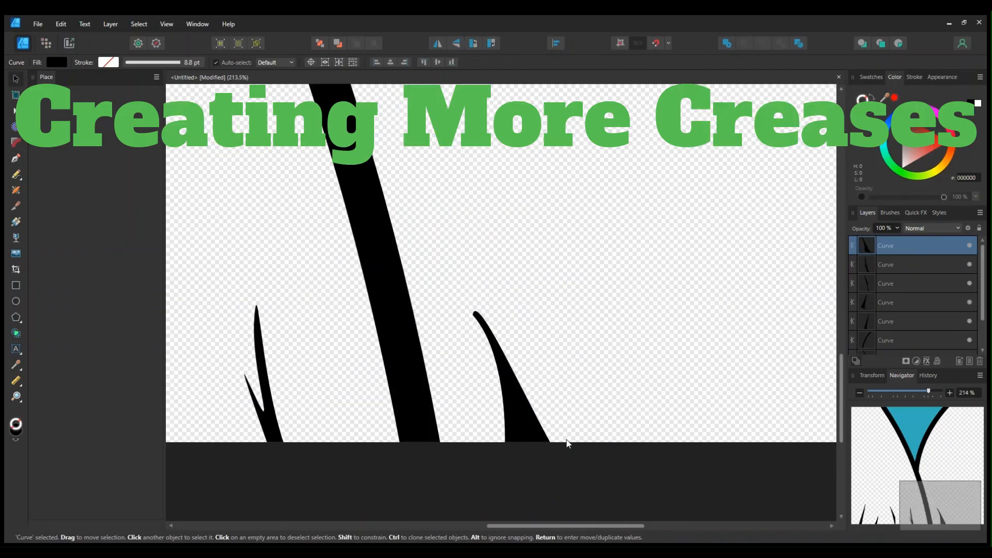
Step: Refine that crease by narrowing its base, tapering its tip to a point, and rotating it to stand almost upright
scroll(565, 442, "up", 3)
key("a")
left_click_drag(447, 467, 499, 468)
key("v")
left_click_drag(485, 181, 557, 199)
scroll(581, 205, "up", 4)
left_click_drag(524, 473, 616, 282)
left_click_drag(623, 269, 583, 260)
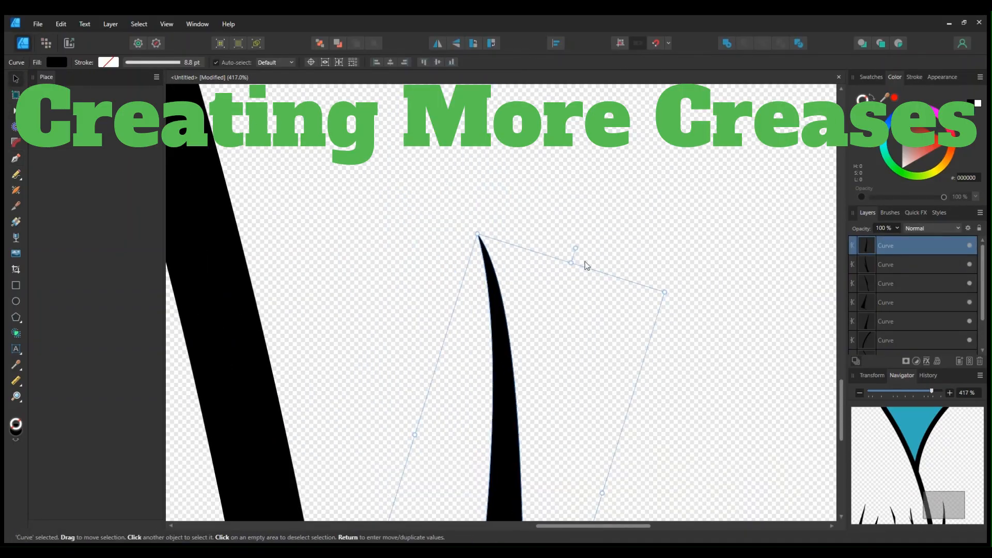
Step: Draw another crease shape farther right along the canvas's bottom edge, with a black fill and no stroke
scroll(593, 259, "down", 4)
scroll(593, 260, "up", 1)
left_click(17, 158)
left_click(499, 433)
left_click_drag(540, 293, 534, 244)
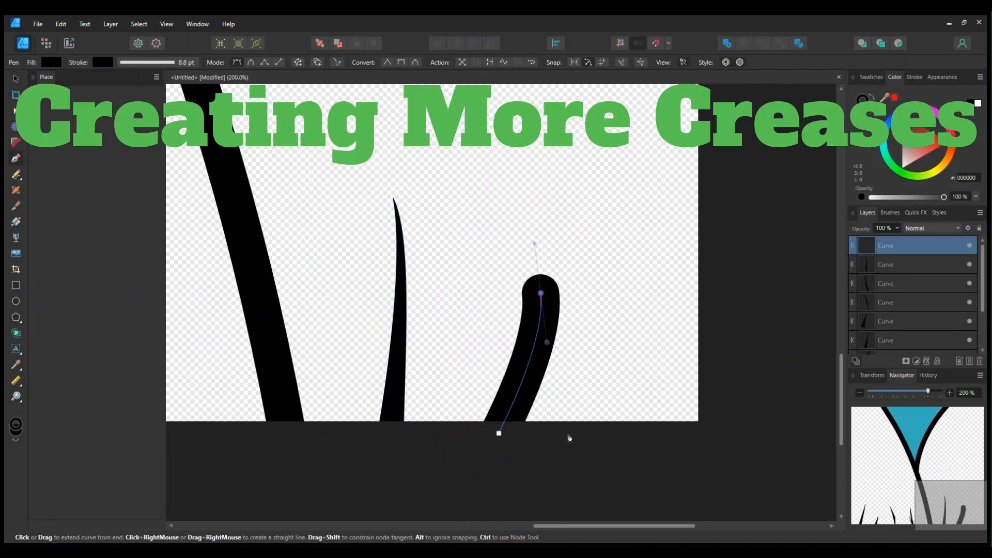
left_click(578, 442)
key("shift+x")
Step: Reshape the rightmost crease into a narrow pointed form and tilt it slightly to the left
key("a")
left_click_drag(522, 186, 557, 334)
left_click_drag(540, 293, 509, 285)
left_click_drag(578, 442, 520, 438)
key("v")
left_click_drag(525, 279, 512, 278)
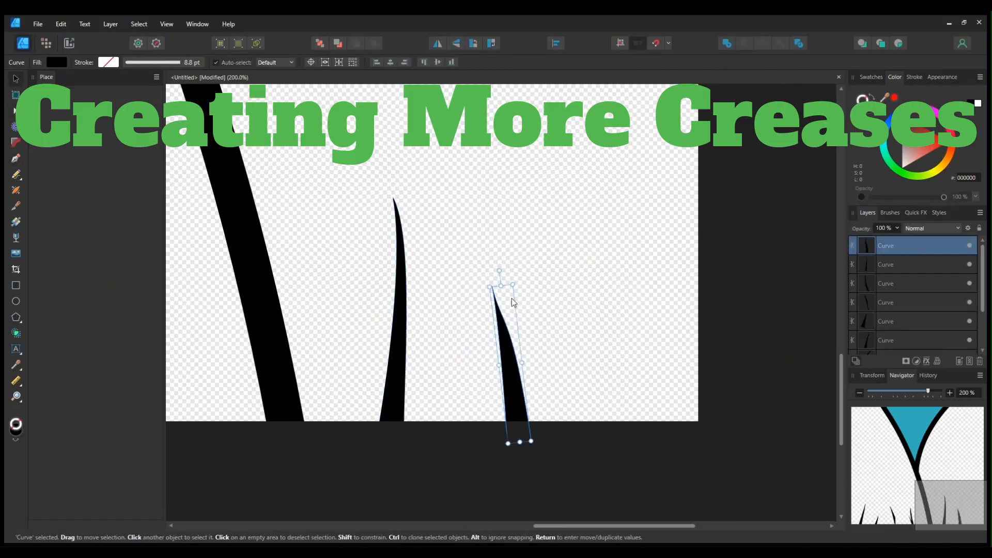
Step: Examine the whole row of creases along the canvas's bottom edge
key("ctrl+minus")
key("ctrl+minus")
key("ctrl+minus")
key("ctrl+minus")
key("ctrl+minus")
key("ctrl+plus")
key("ctrl+plus")
key("ctrl+plus")
key("ctrl+plus")
key("ctrl+minus")
key("ctrl+minus")
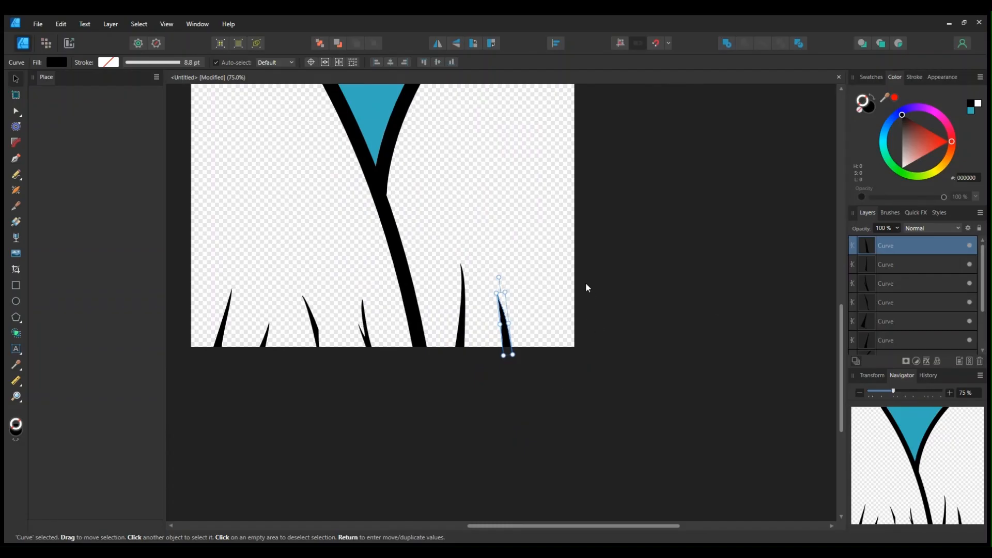
left_click_drag(500, 526, 414, 510)
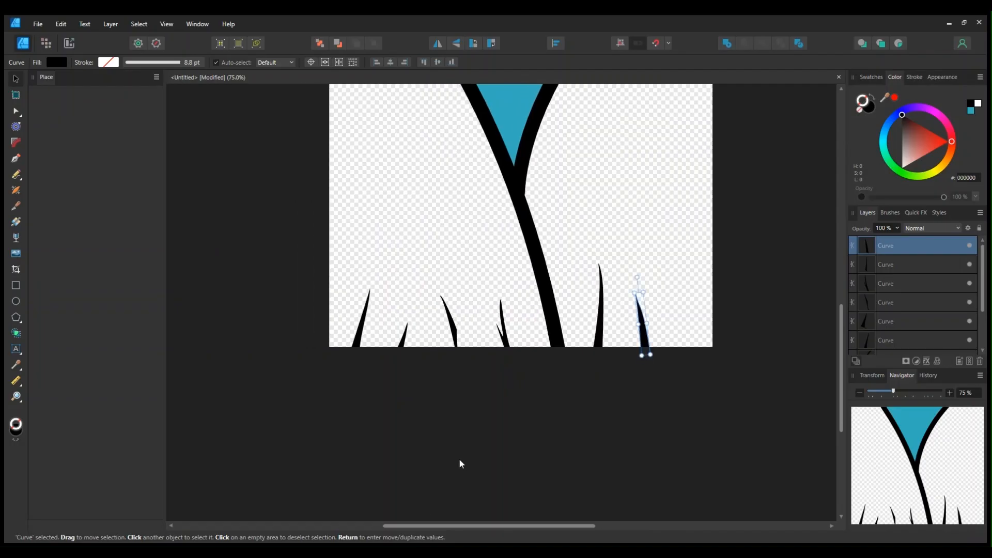
Step: Duplicate the forked crease and place the copy near the canvas's bottom-right corner
left_click(506, 344)
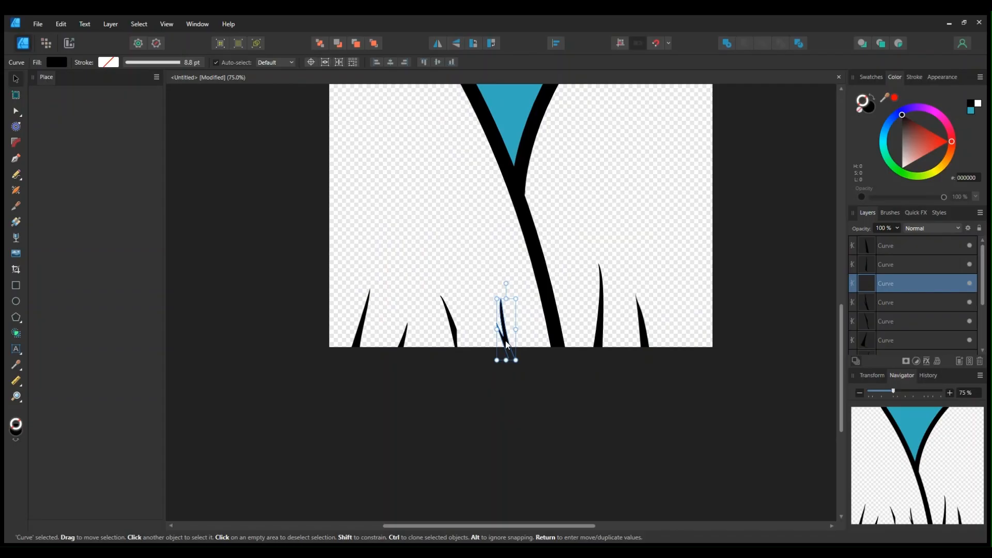
left_click_drag(506, 344, 689, 345)
left_click(739, 356)
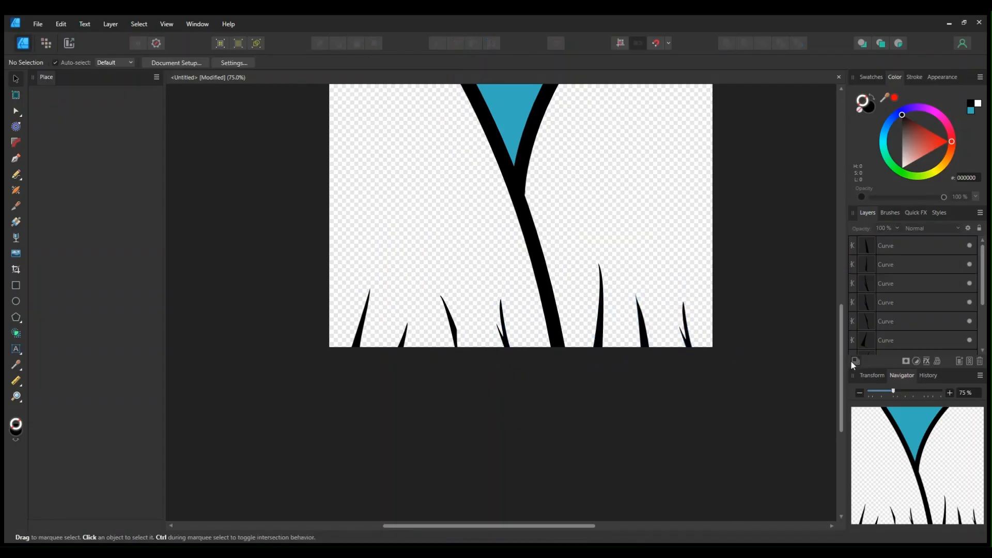
Step: Stretch the crease just right of the main stem and the third crease from the left upward to make both taller
scroll(843, 360, "up", 2)
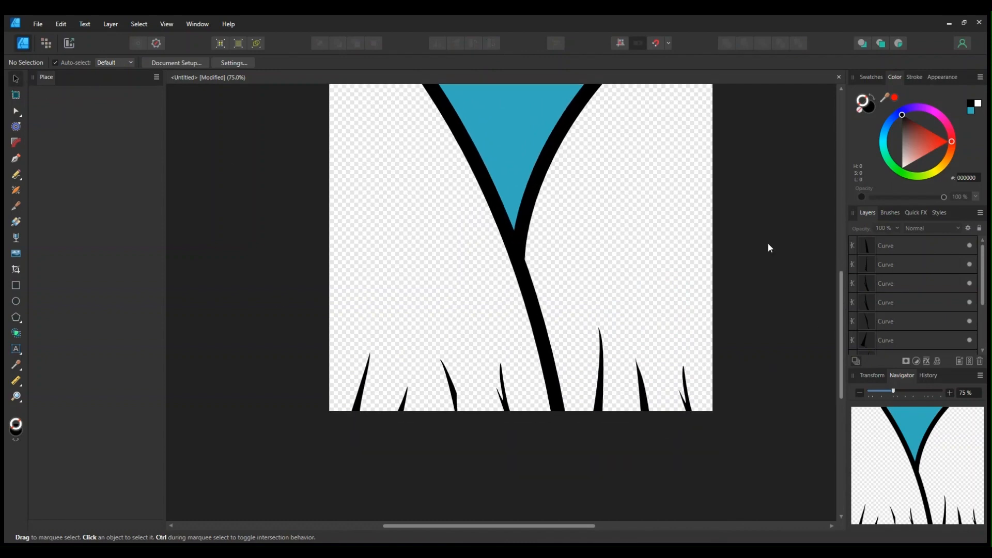
left_click_drag(839, 312, 826, 293)
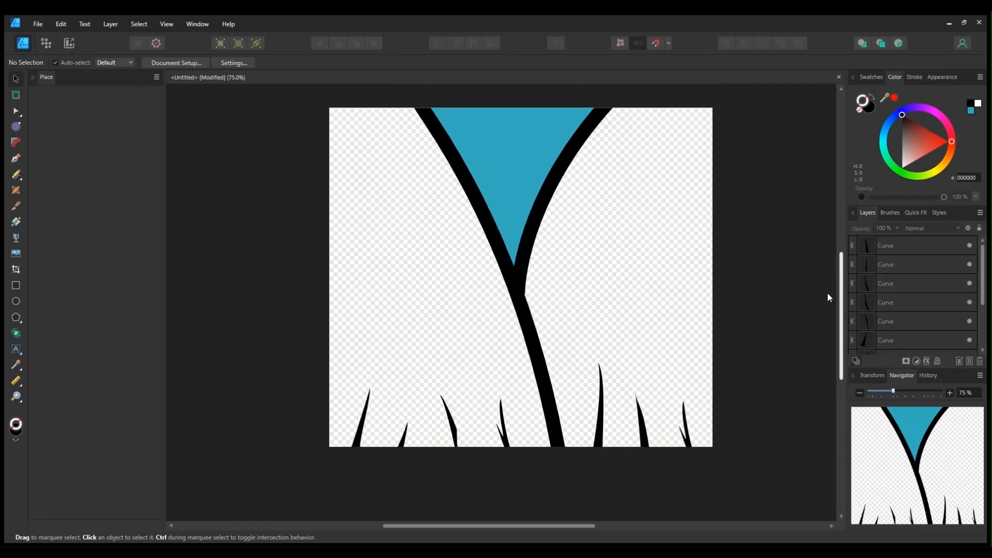
left_click(602, 397)
left_click_drag(617, 368, 622, 335)
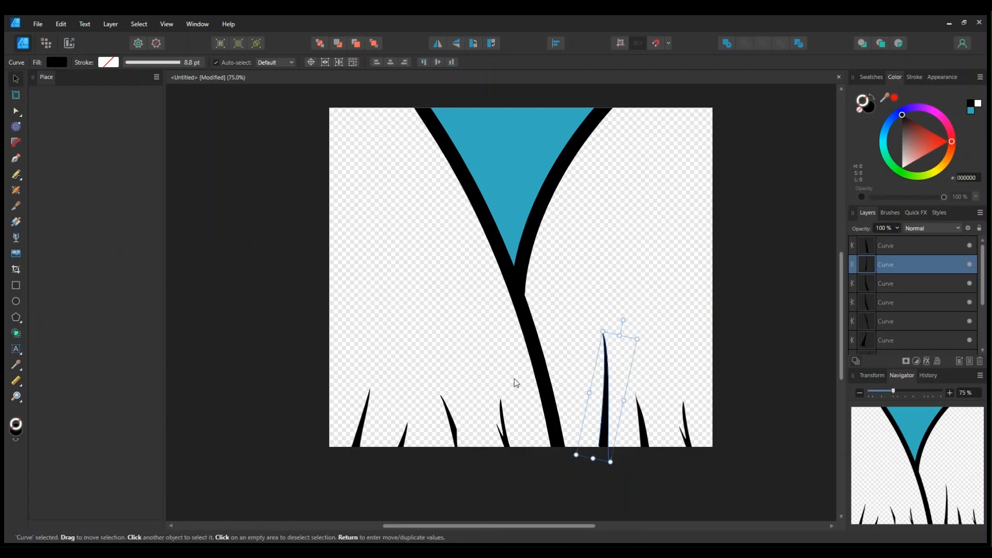
left_click(451, 408)
left_click_drag(452, 388, 450, 356)
left_click(767, 352)
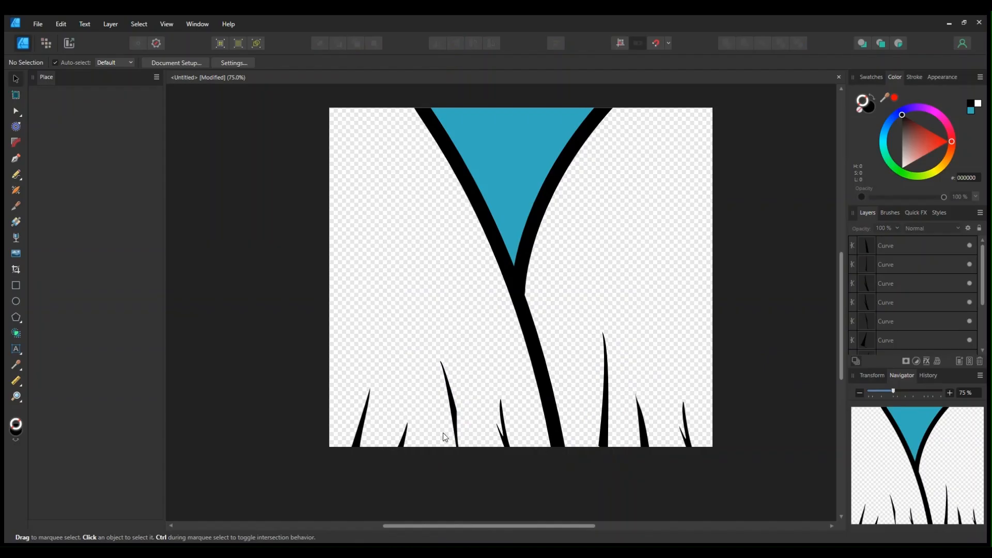
Step: Tilt the leftmost crease farther clockwise and lower it so its base runs past the canvas's bottom edge
left_click(368, 407)
left_click_drag(369, 385, 386, 350)
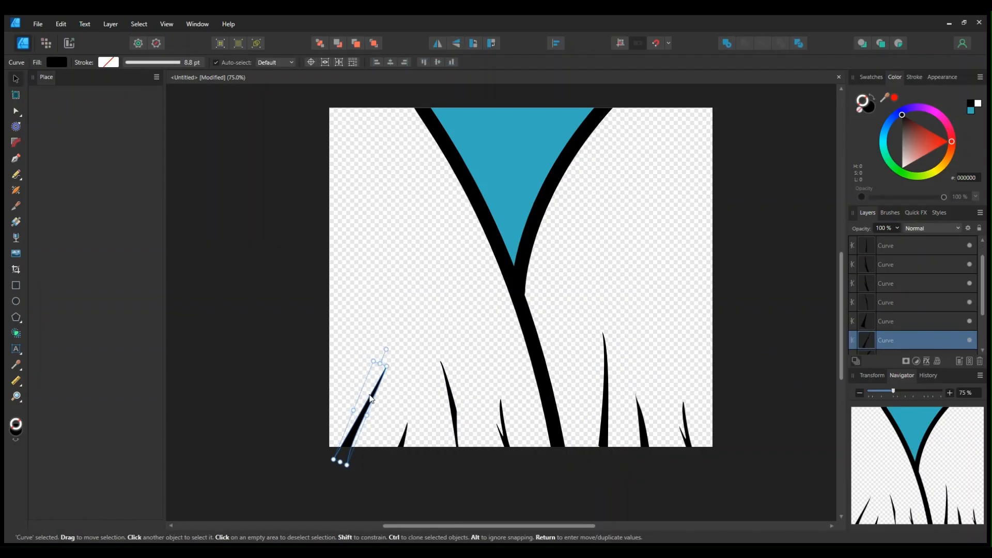
left_click_drag(370, 398, 370, 406)
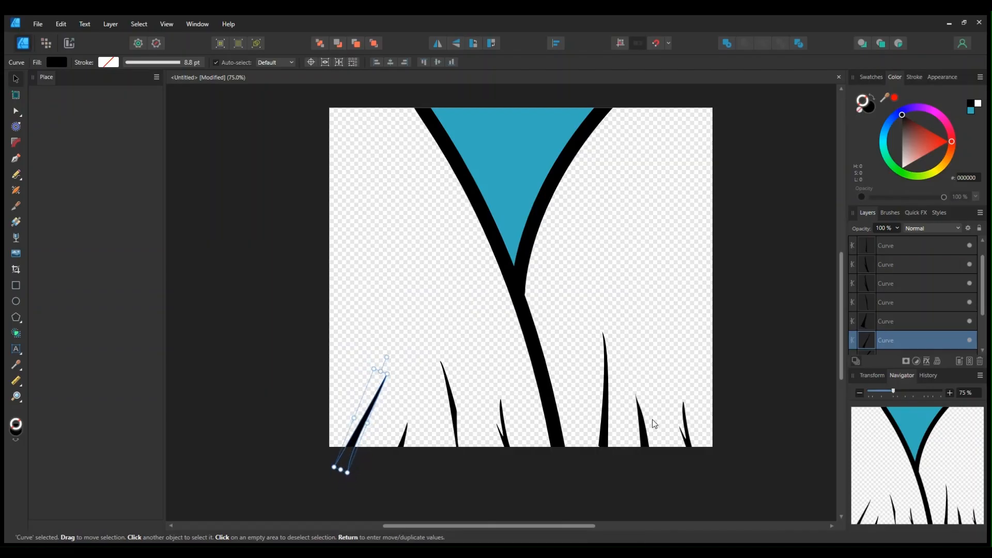
Step: Rotate the duplicated forked crease at the far right clockwise so its tall tip leans right
left_click(693, 433)
left_click(687, 437)
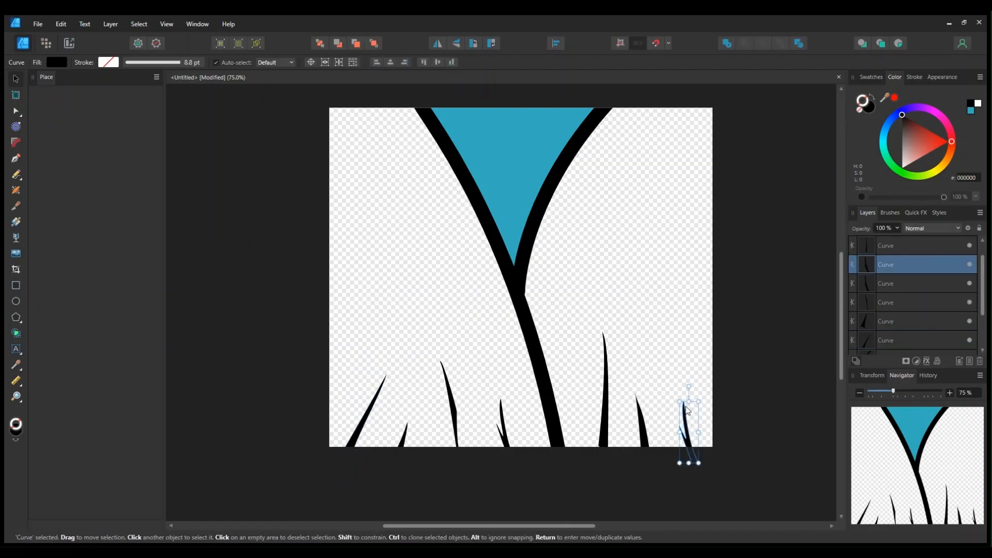
left_click_drag(689, 386, 704, 368)
left_click(755, 443)
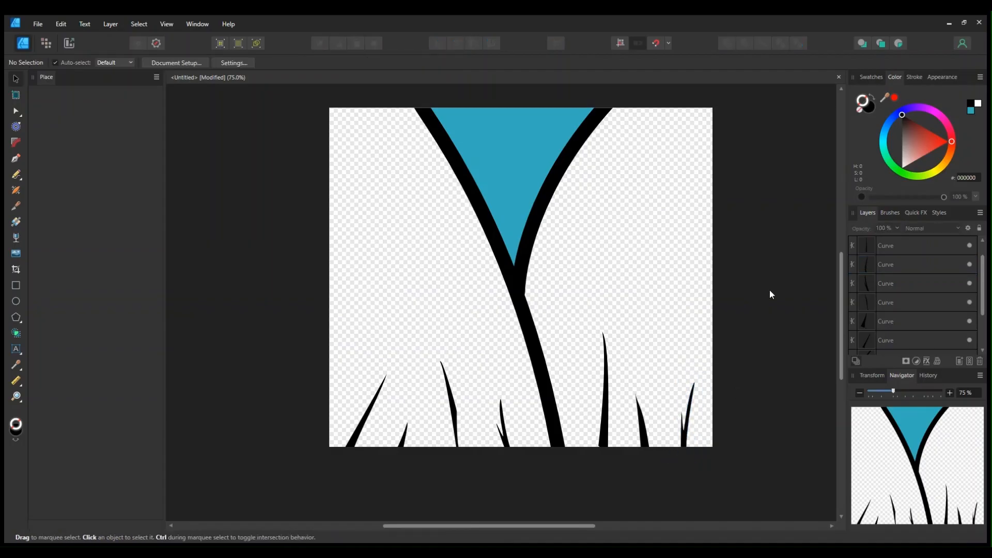
Step: Draw a wide black ellipse with no stroke over the upper part of the blue shape, straddling the canvas's top edge
left_click_drag(841, 280, 829, 234)
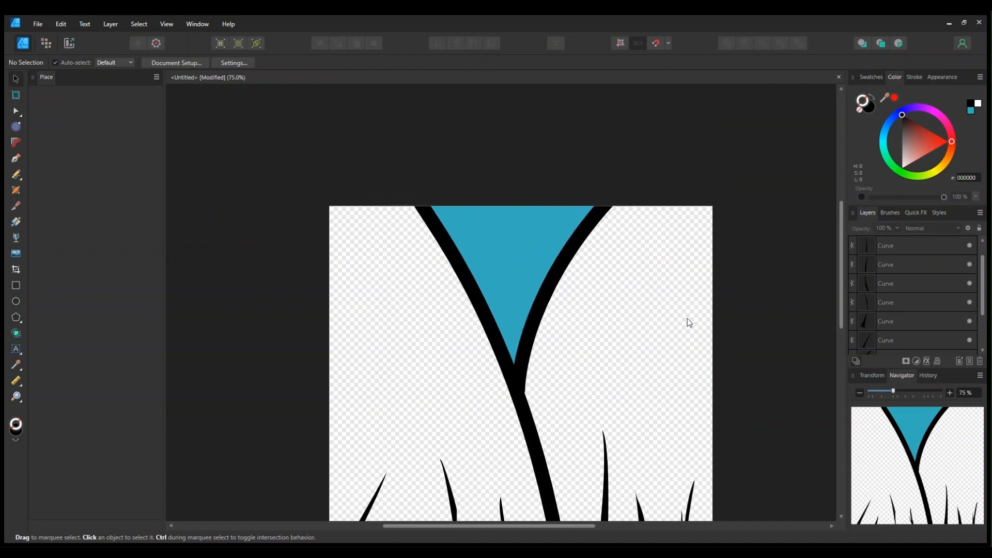
left_click(487, 213)
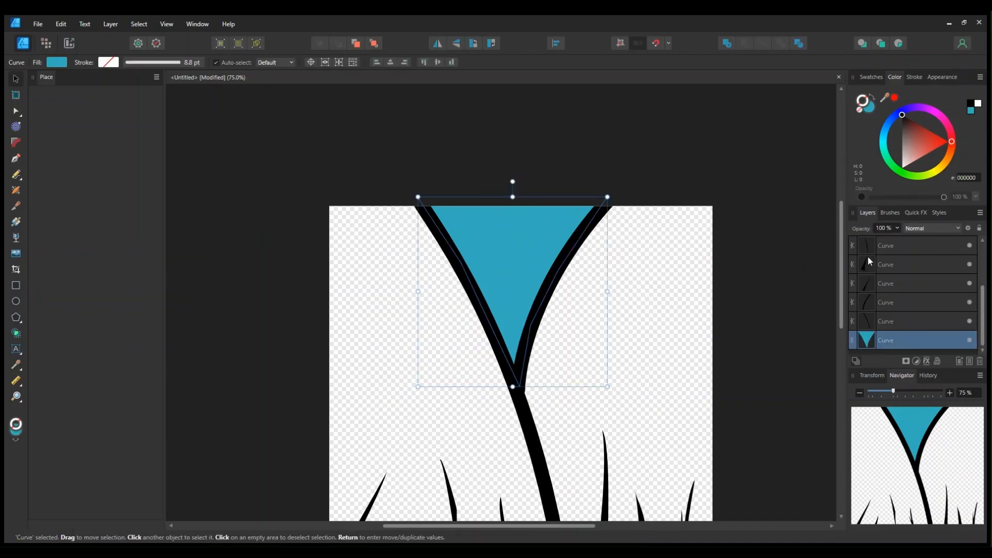
left_click_drag(841, 237, 826, 218)
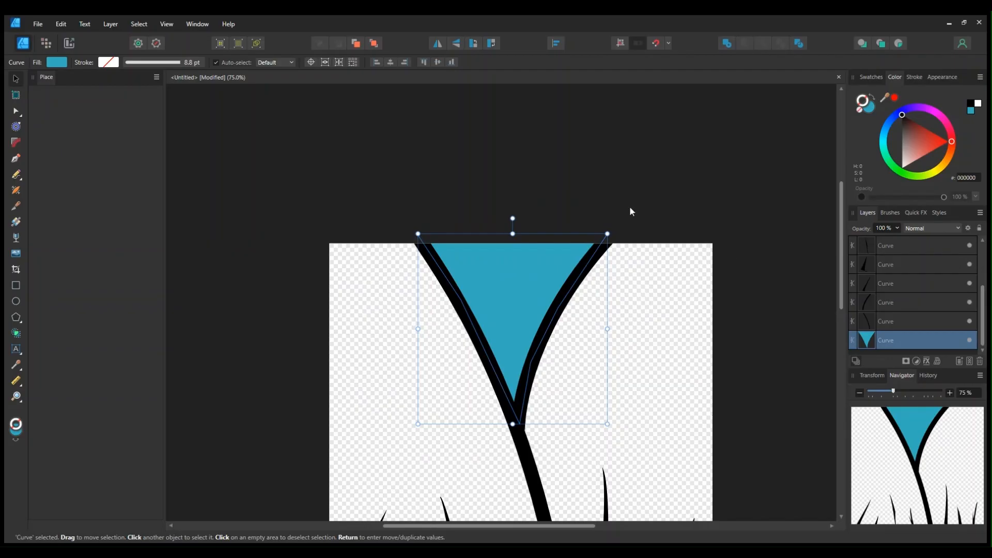
scroll(649, 261, "up", 5)
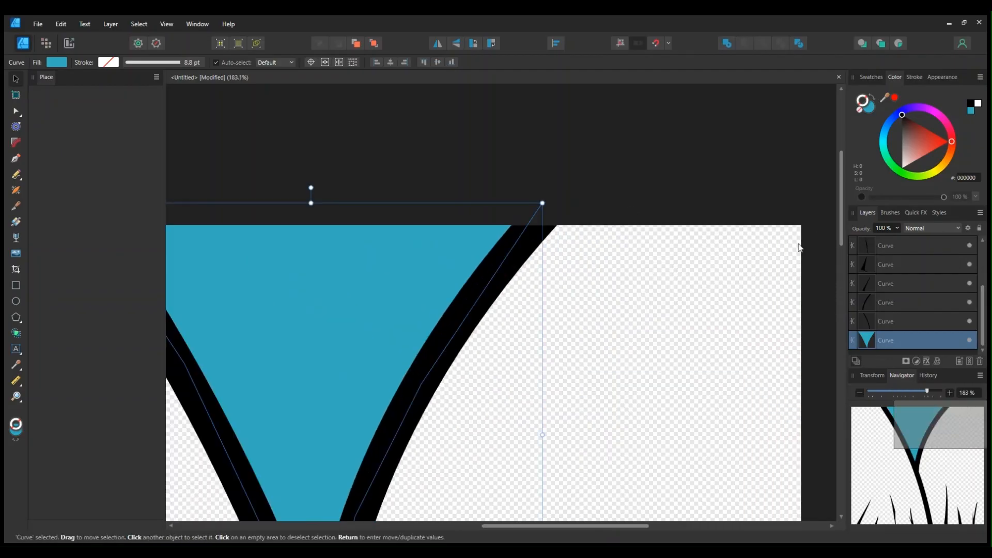
left_click_drag(547, 526, 495, 485)
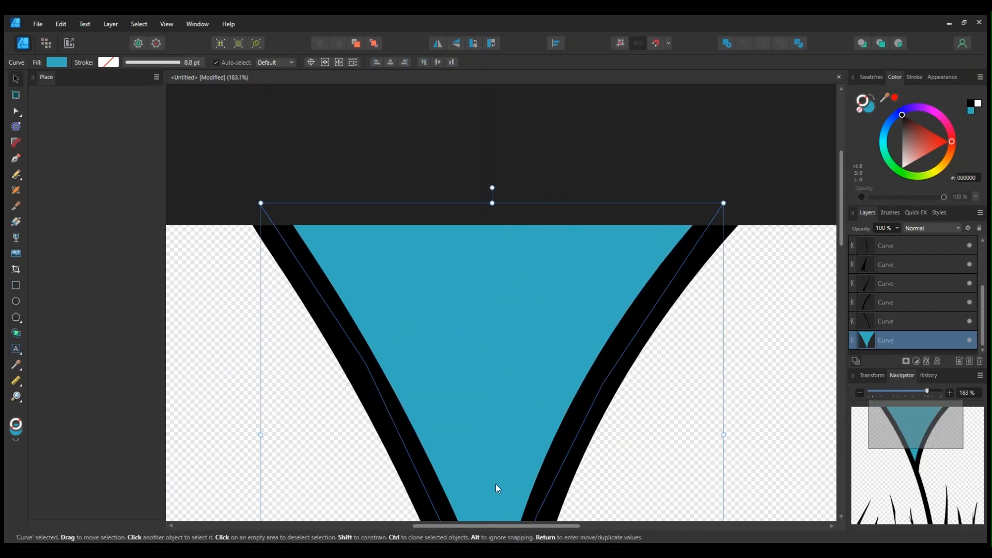
left_click(16, 303)
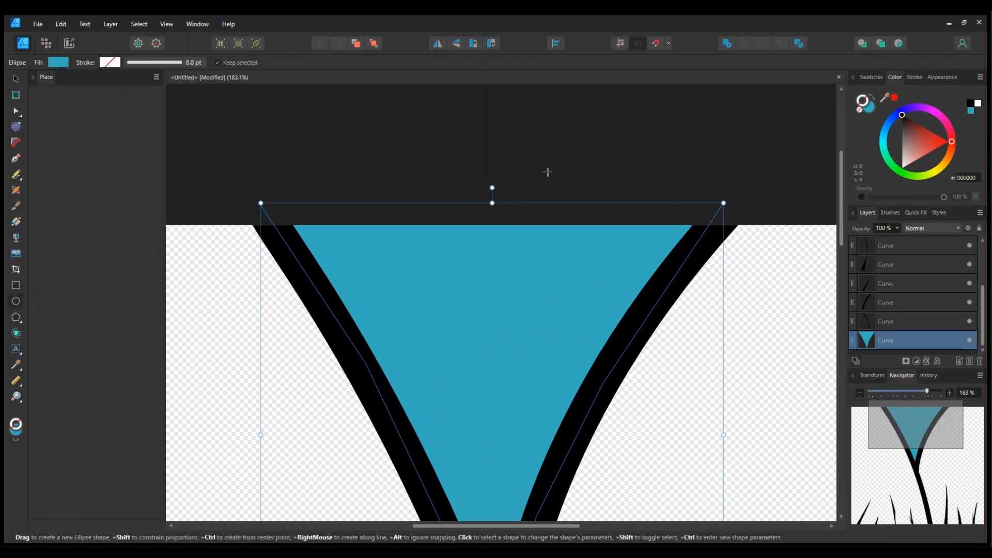
left_click_drag(548, 172, 289, 281)
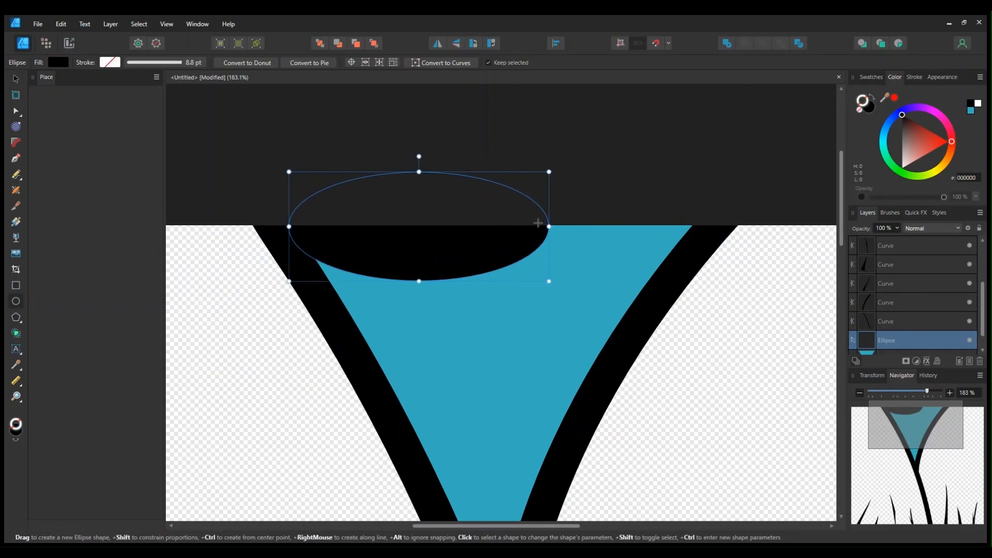
Step: Widen the ellipse until it reaches both thick black curves, and centre it over the blue shape, slightly higher
left_click_drag(548, 226, 699, 226)
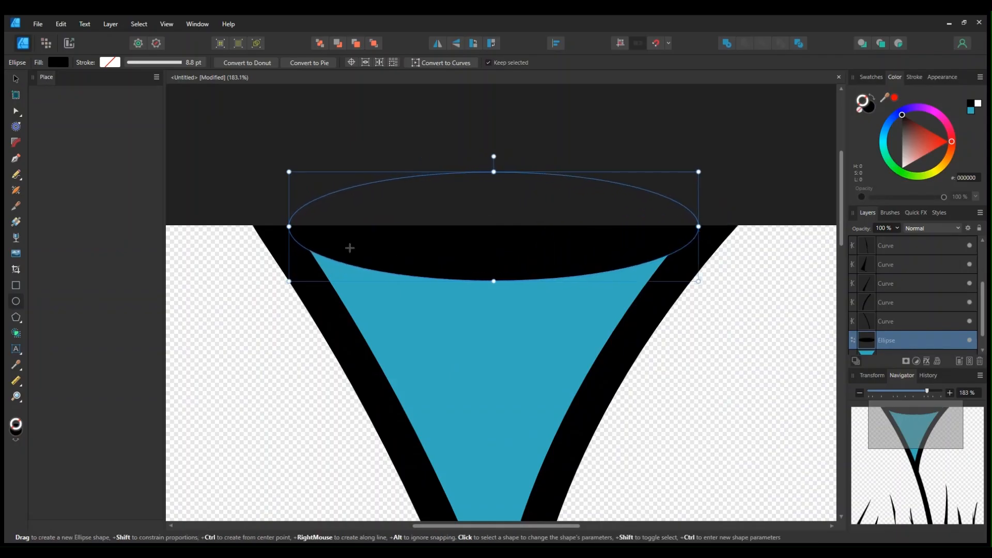
left_click(15, 79)
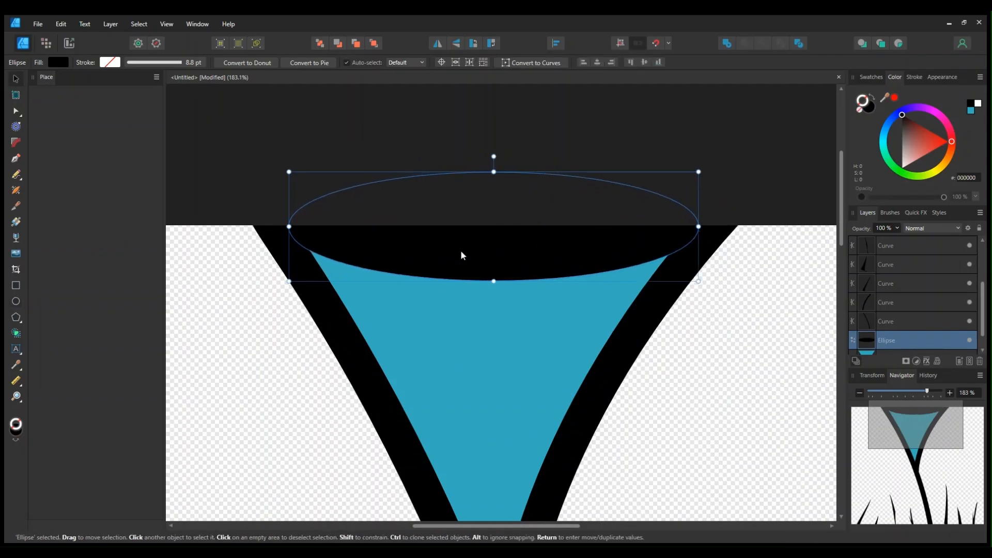
left_click_drag(461, 252, 460, 252)
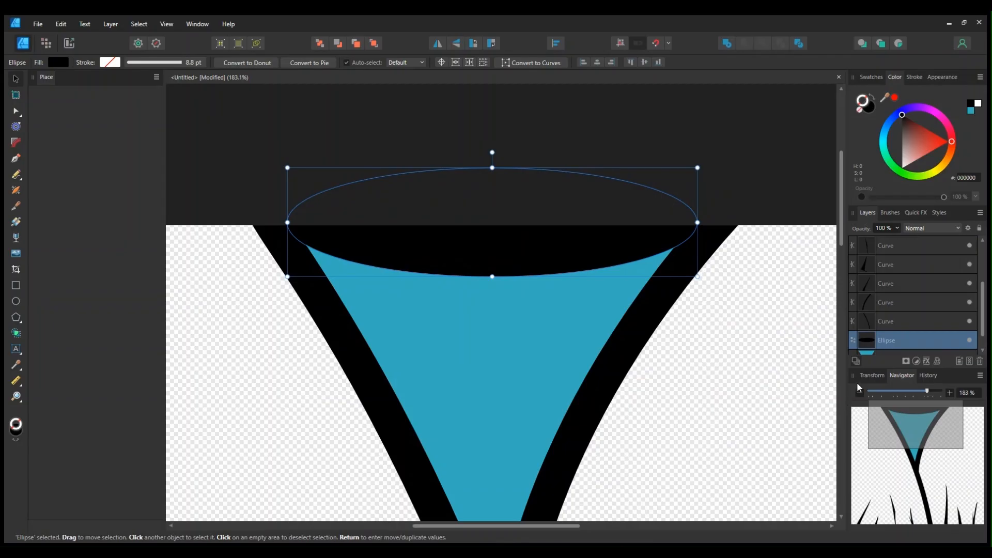
Step: Activate the ellipse's fill colour, switch to the Rebrickable LEGO Colors page in the browser, and copy Yellow's RGB code F2CD37
scroll(744, 222, "down", 1)
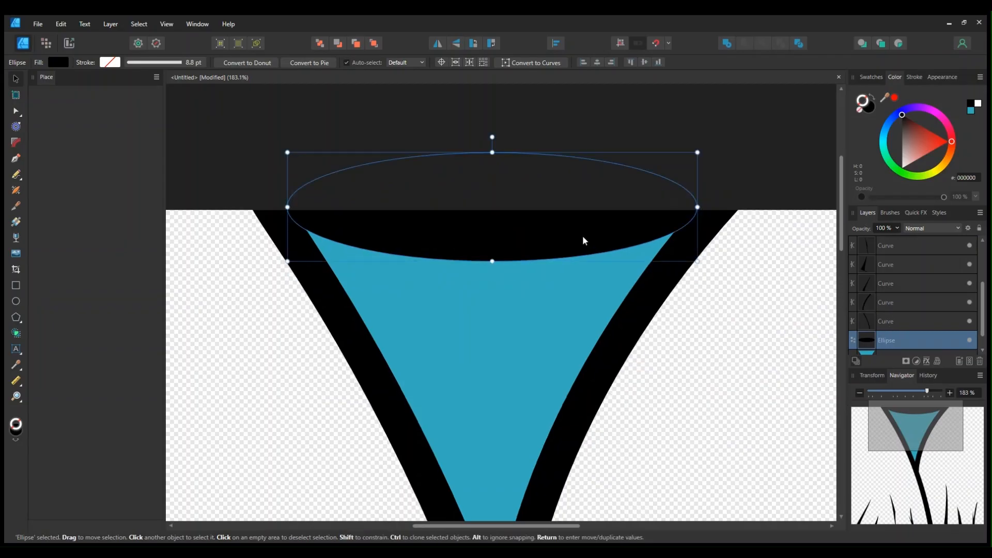
left_click(867, 107)
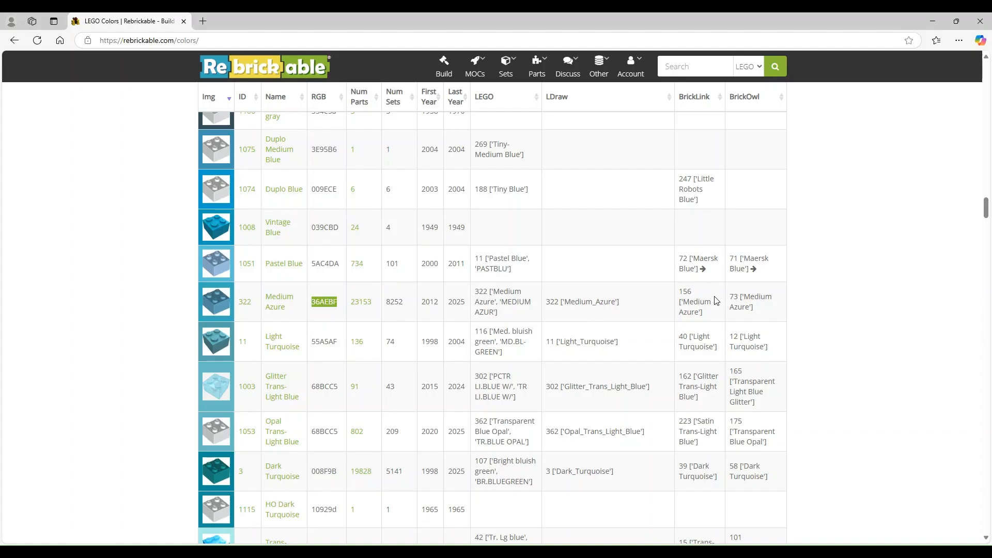
scroll(715, 301, "down", 20)
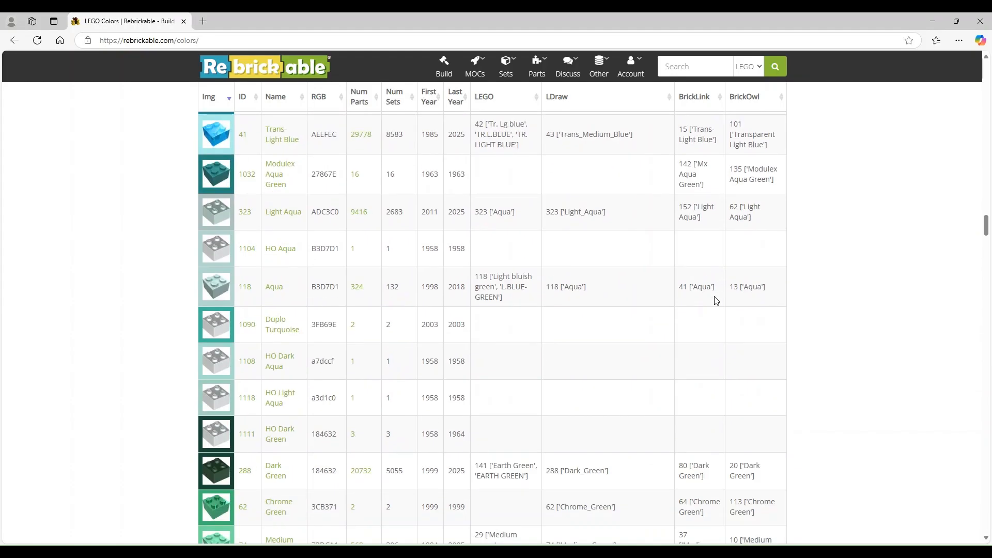
scroll(714, 298, "down", 20)
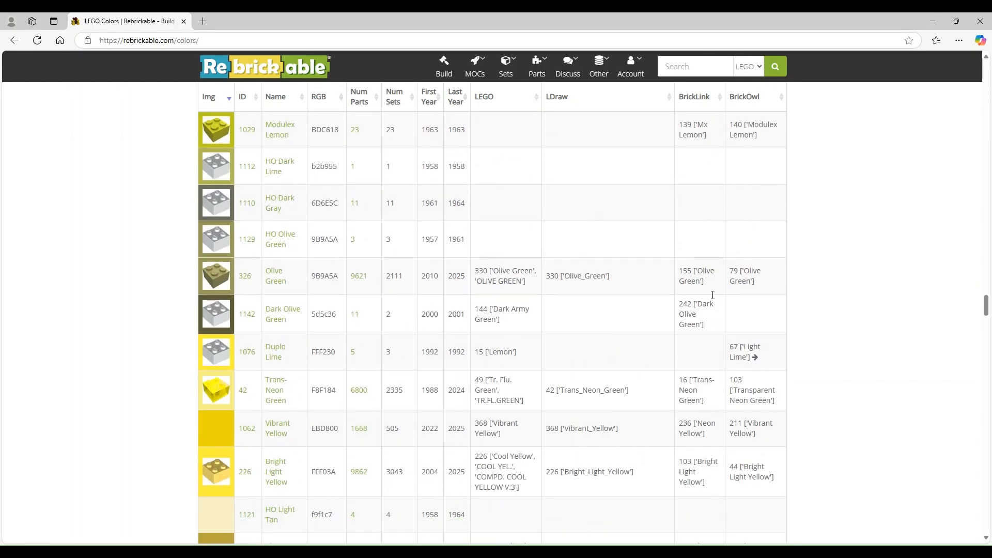
scroll(713, 299, "up", 3)
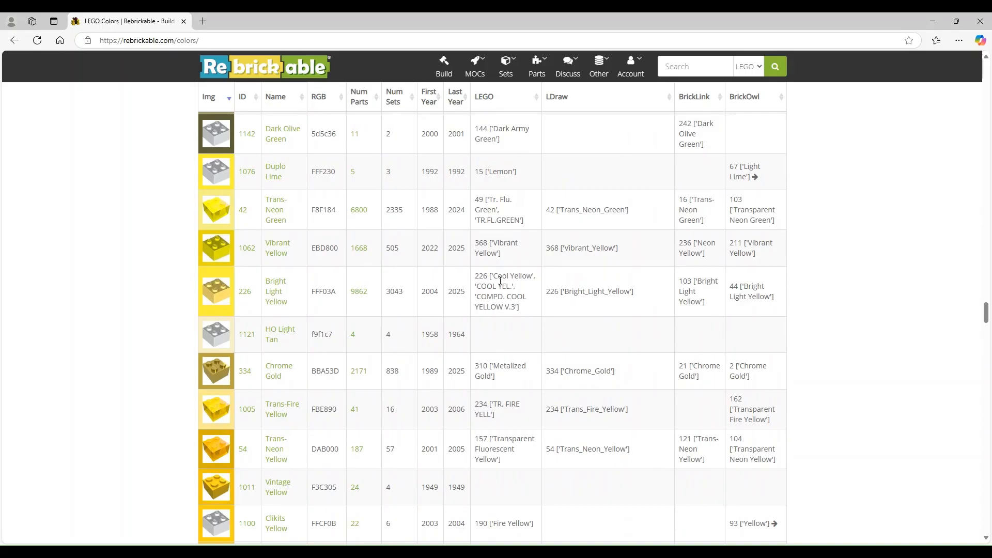
scroll(512, 294, "down", 3)
scroll(511, 298, "down", 2)
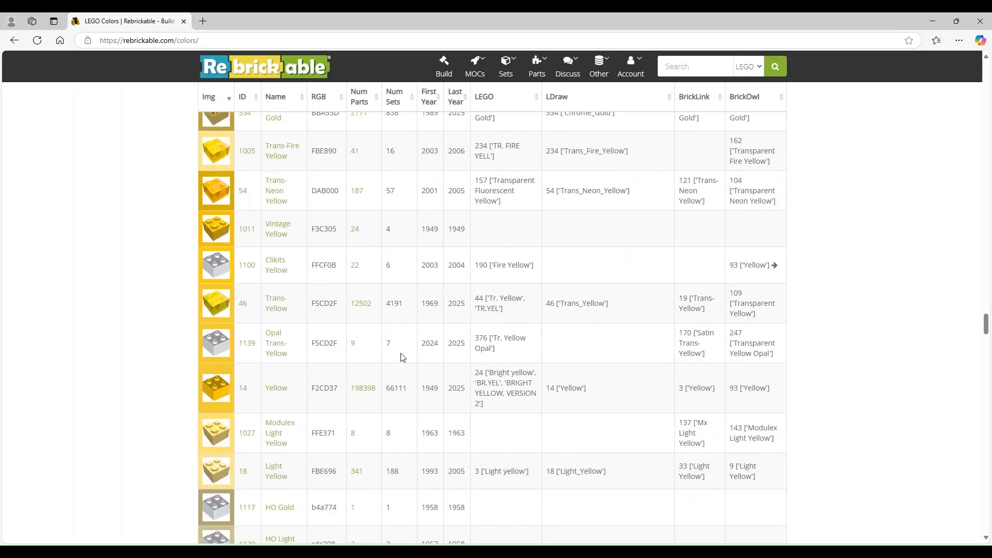
left_click_drag(340, 395, 310, 391)
key("ctrl+c")
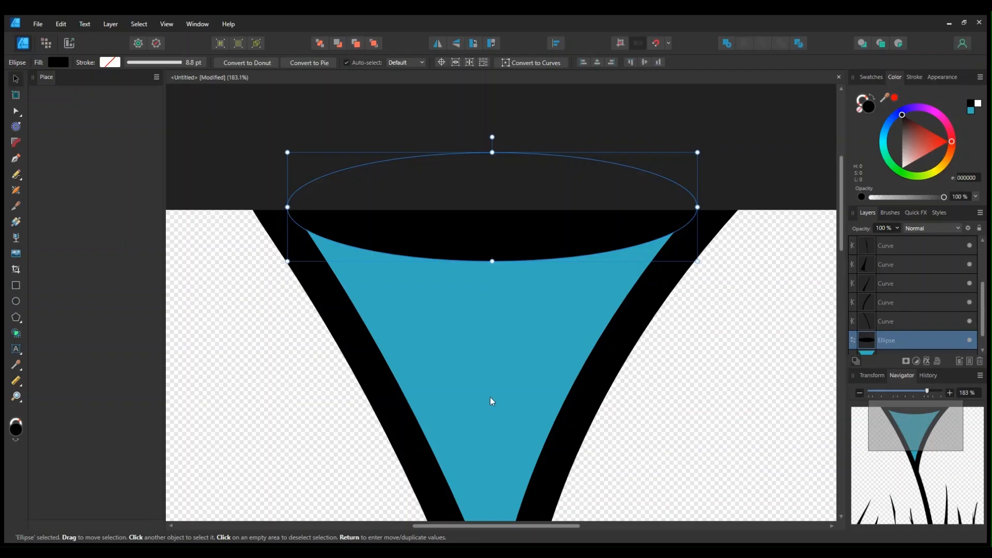
Step: Set the fill colour of the ellipse over the blue shape to LEGO Yellow, F2CD37
left_click(972, 178)
key("ctrl+v")
key("Return")
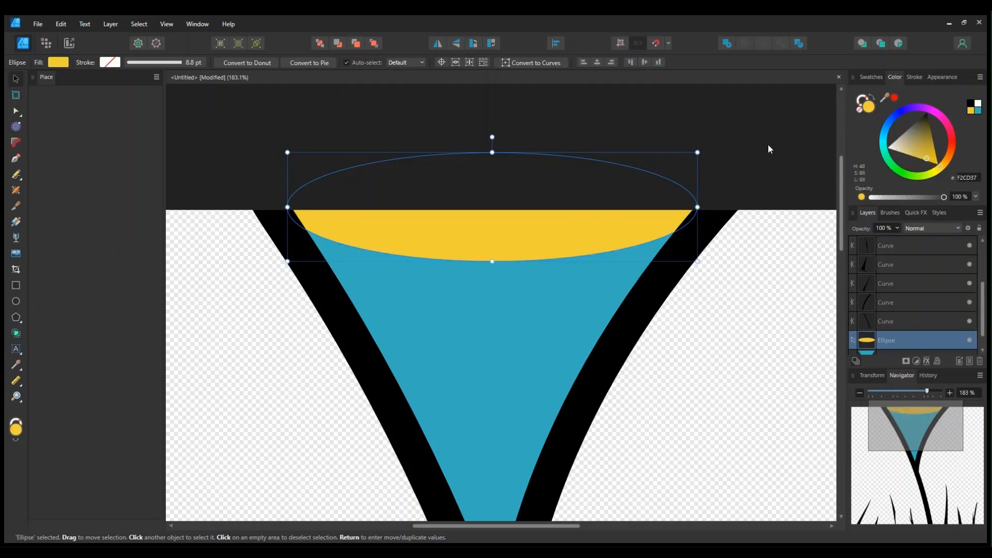
Step: Give the yellow ellipse a red stroke, D21414, and reduce the stroke width to 4.8 pt
left_click(867, 100)
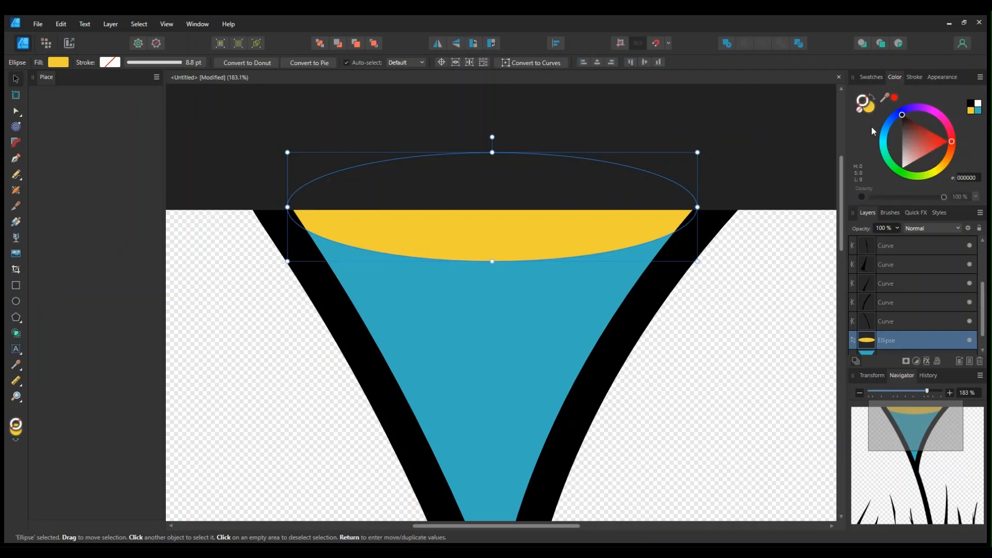
left_click(972, 102)
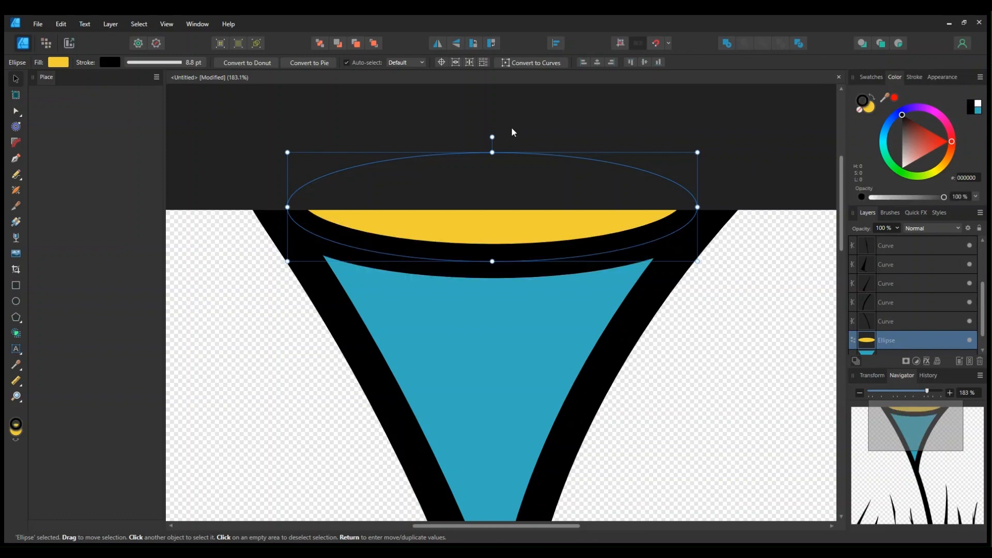
mouse_move(903, 124)
left_mouse_down()
mouse_move(904, 144)
mouse_move(932, 157)
mouse_move(936, 138)
left_mouse_up()
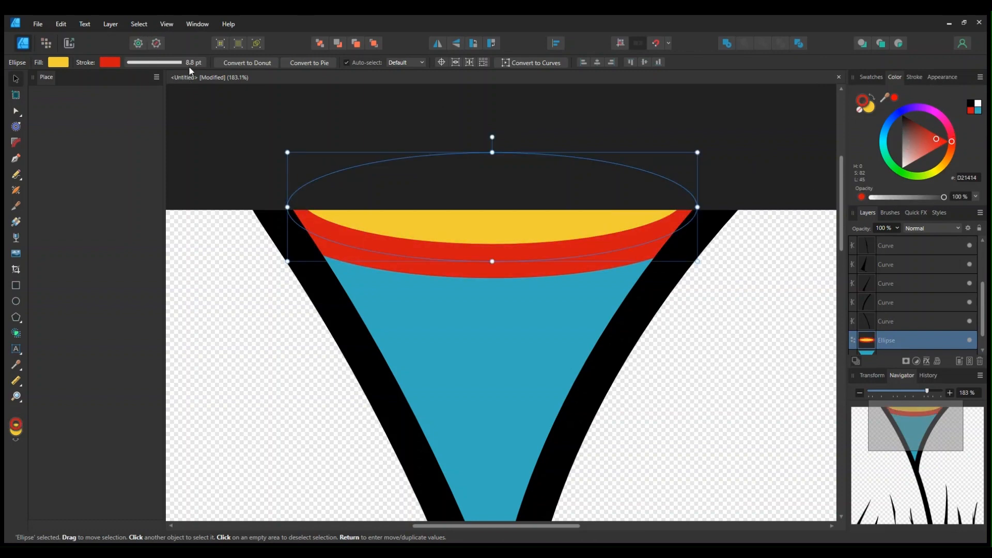
left_click_drag(154, 98, 146, 98)
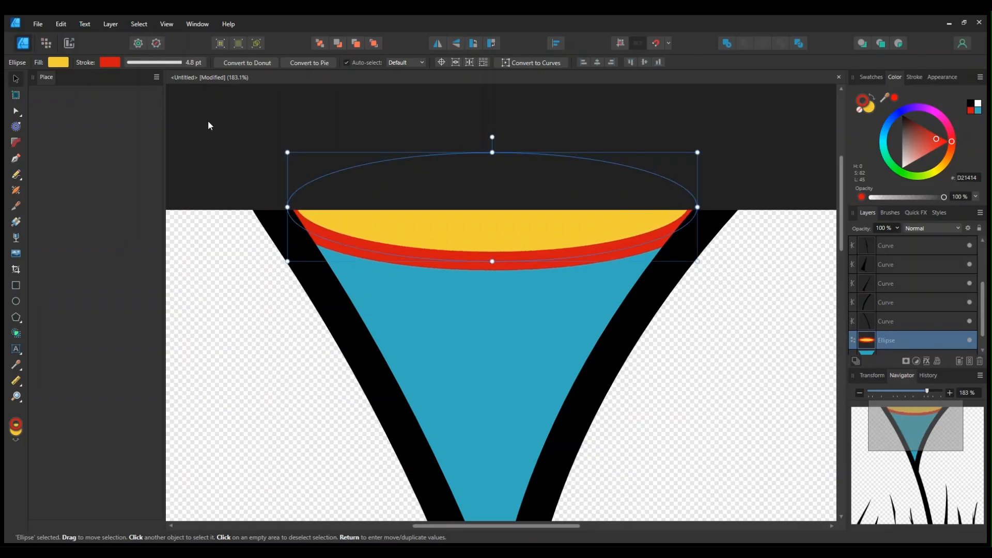
Step: Copy Light Bluish Gray's RGB code from the Rebrickable LEGO Colors page and apply A0A5A9 as the ellipse's stroke colour
left_click(748, 149)
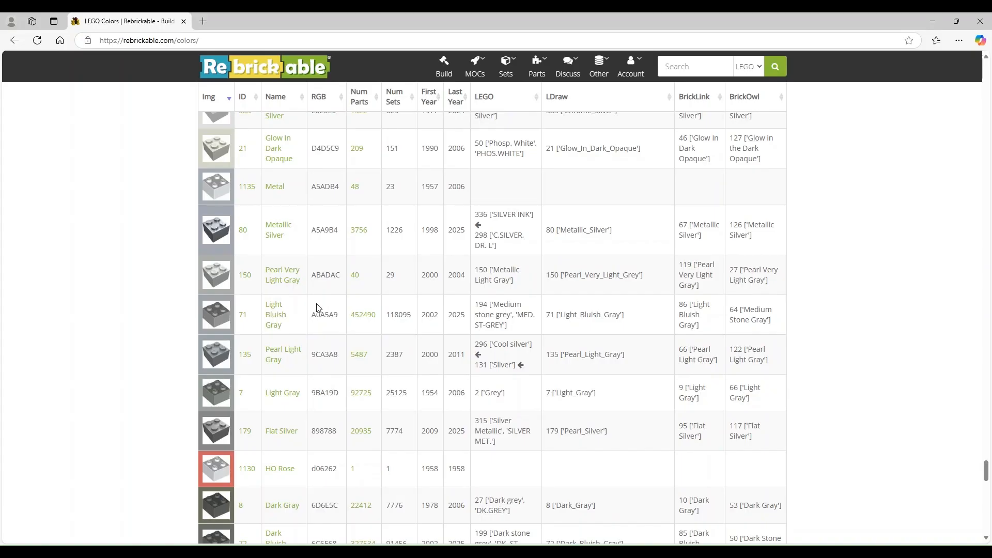
left_click_drag(343, 316, 313, 316)
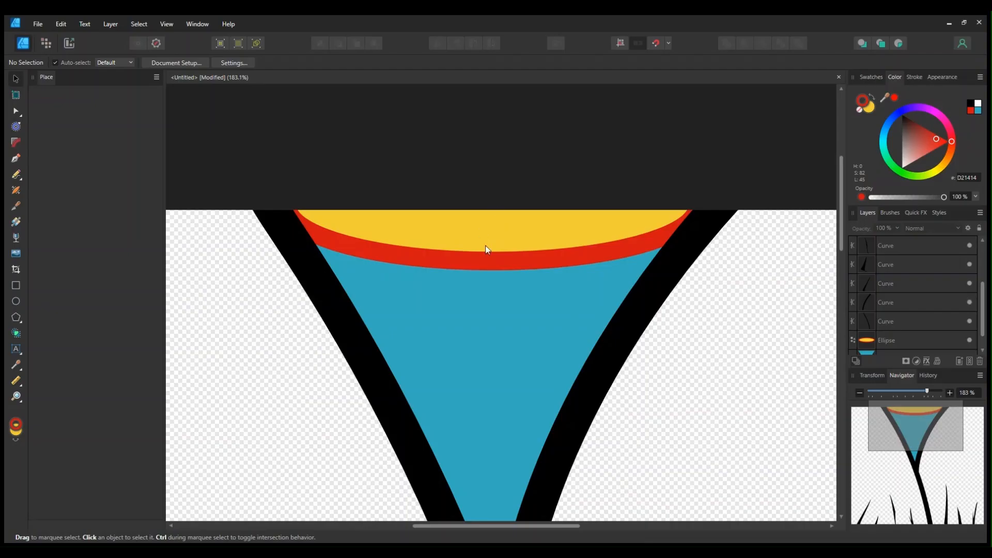
left_click(490, 263)
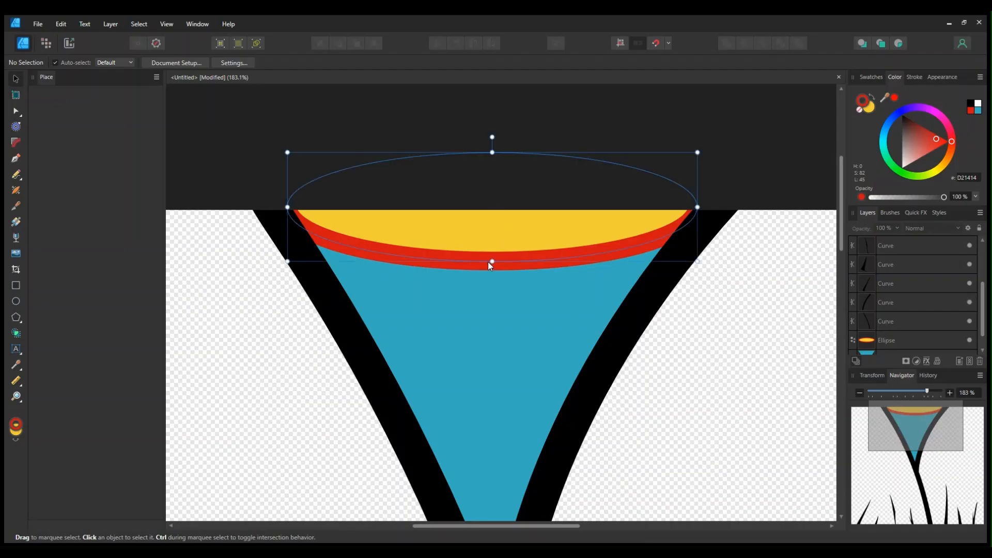
left_click(973, 178)
type("A0A5A9")
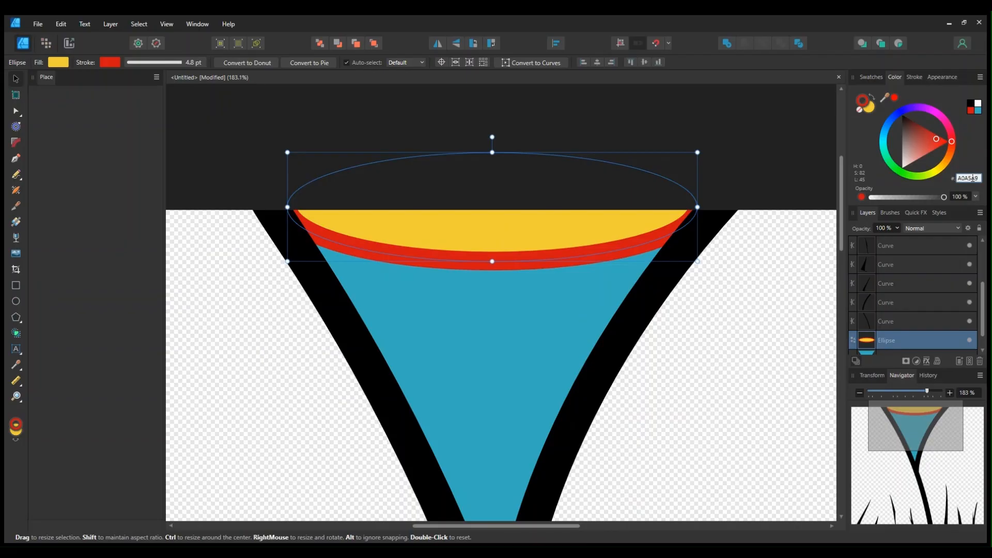
key("Return")
left_click(771, 128)
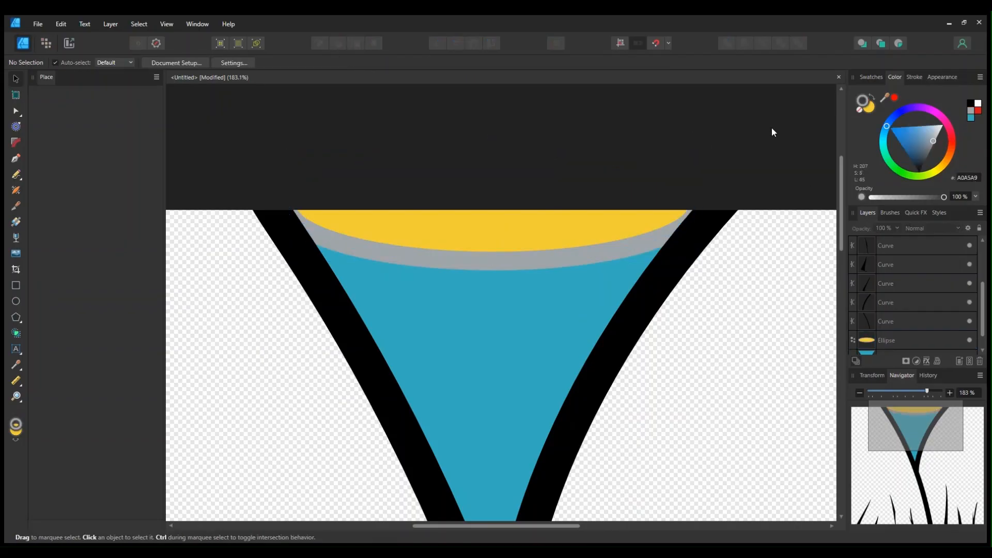
Step: Nest the ellipse inside the blue curve's layer and make it taller and slightly wider, spanning the gap between the black curves
scroll(771, 128, "down", 2)
scroll(737, 169, "up", 1)
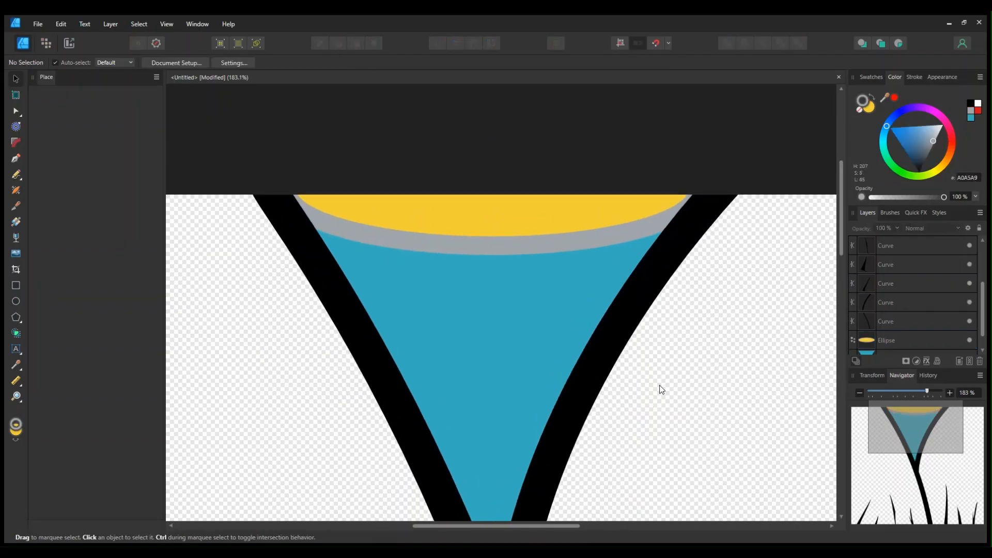
scroll(658, 338, "down", 6)
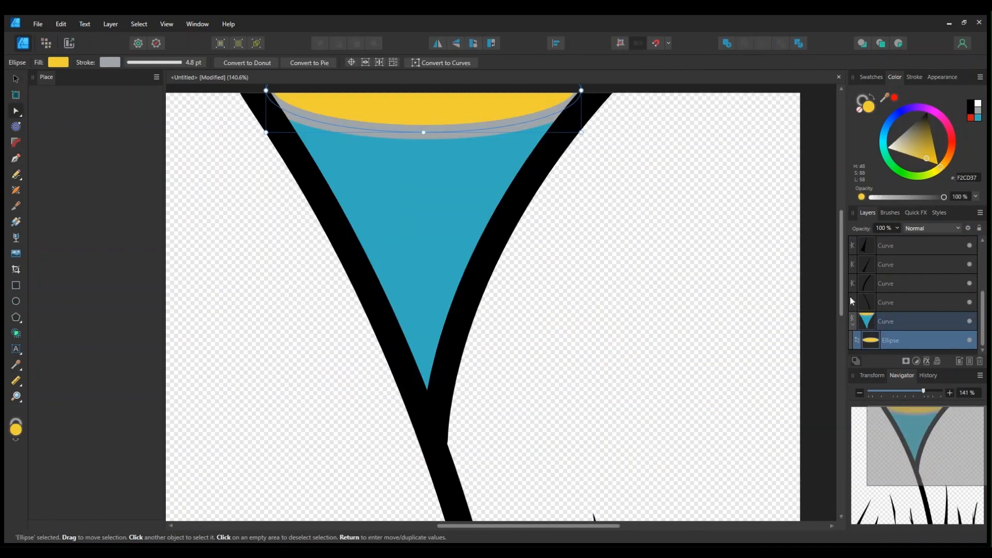
scroll(842, 290, "up", 3)
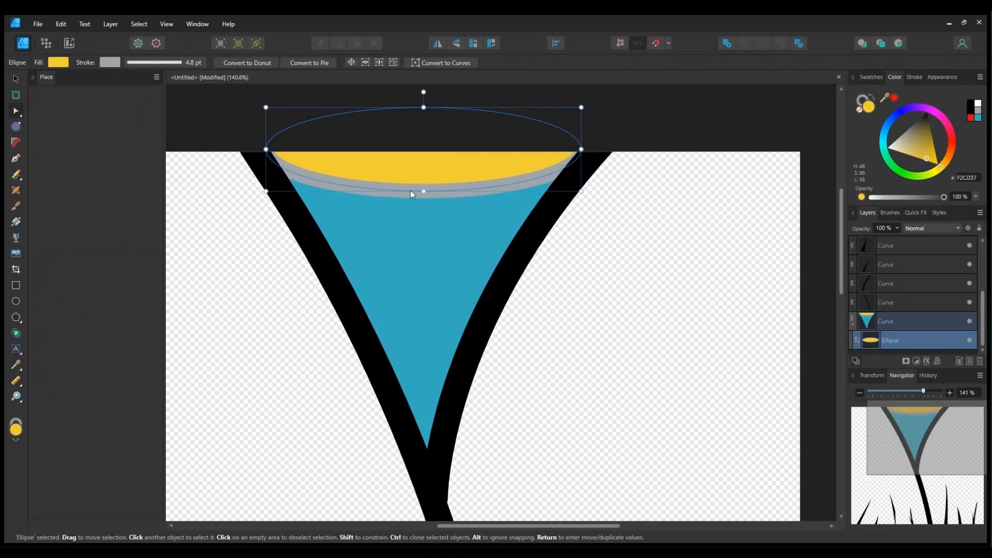
left_click_drag(424, 191, 424, 229)
mouse_move(388, 177)
left_mouse_down()
mouse_move(373, 164)
mouse_move(386, 160)
left_mouse_up()
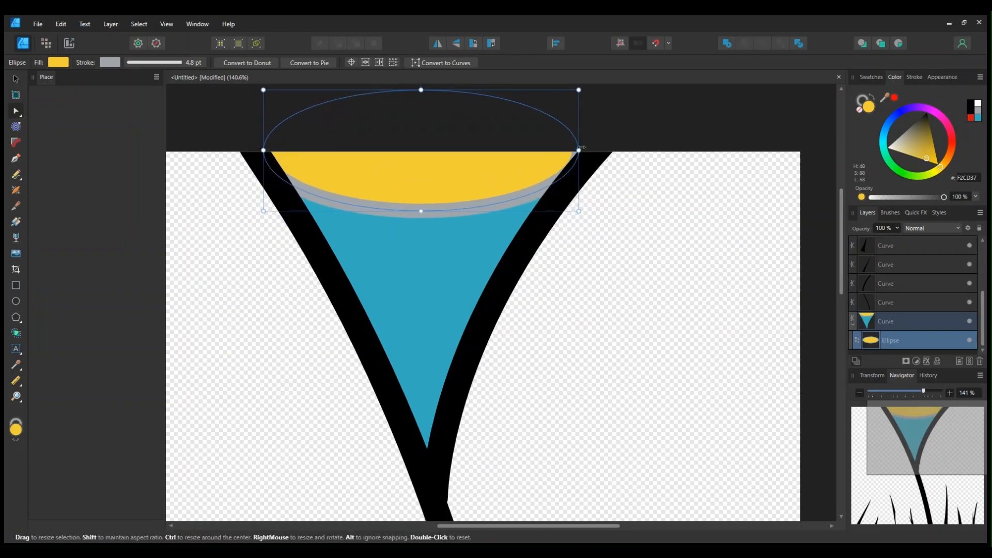
left_click_drag(586, 151, 594, 151)
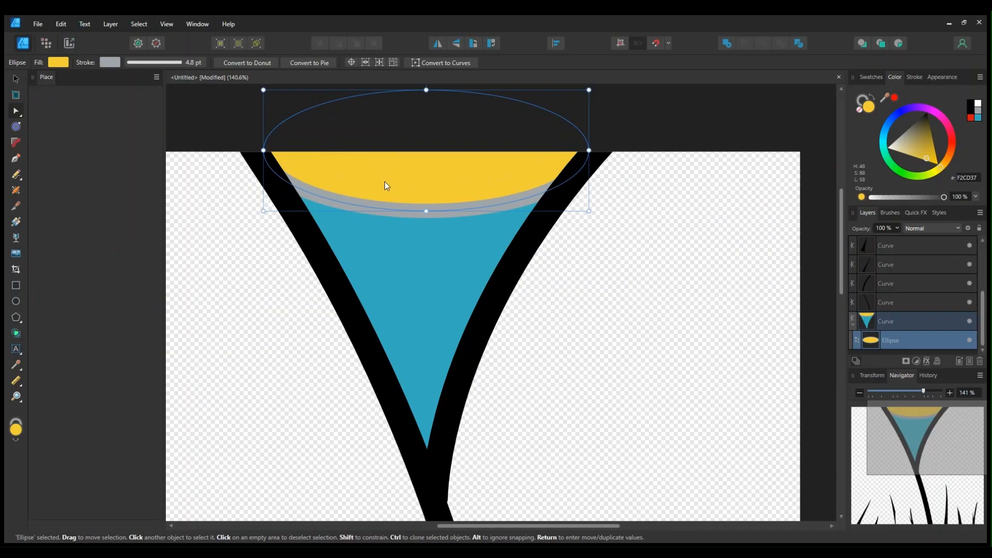
left_click_drag(384, 181, 383, 181)
Step: Stretch the ellipse vertically into a nearly circular shape and nudge it slightly within the blue area
scroll(585, 343, "down", 5)
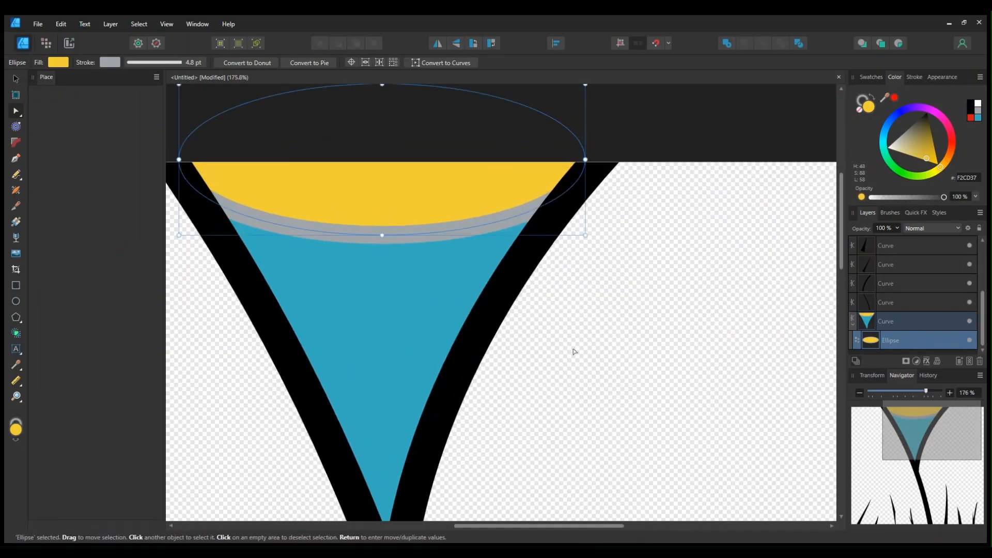
left_click_drag(496, 240, 495, 134)
mouse_move(500, 207)
left_mouse_down()
mouse_move(503, 243)
mouse_move(501, 213)
left_mouse_up()
left_click(729, 323)
scroll(727, 332, "down", 1)
scroll(725, 333, "down", 6)
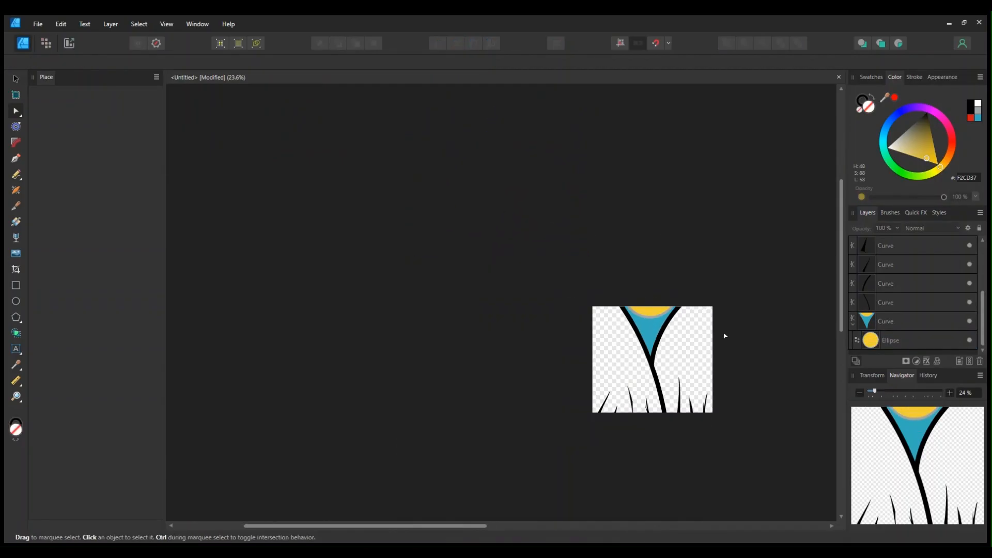
scroll(725, 336, "up", 4)
scroll(725, 335, "up", 5)
Step: Widen the ellipse on both sides past the thick black curves and move it slightly down
left_click(433, 214)
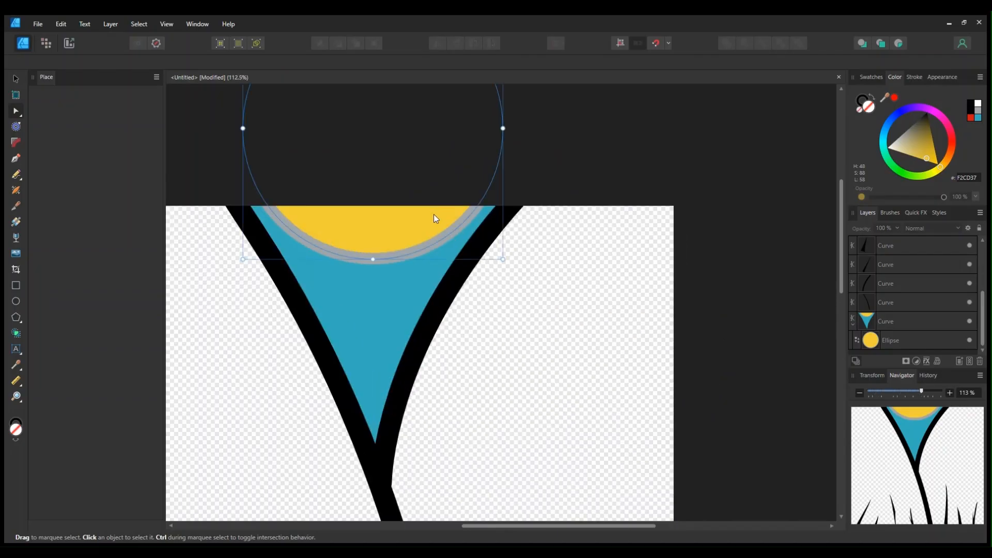
left_click_drag(503, 128, 536, 129)
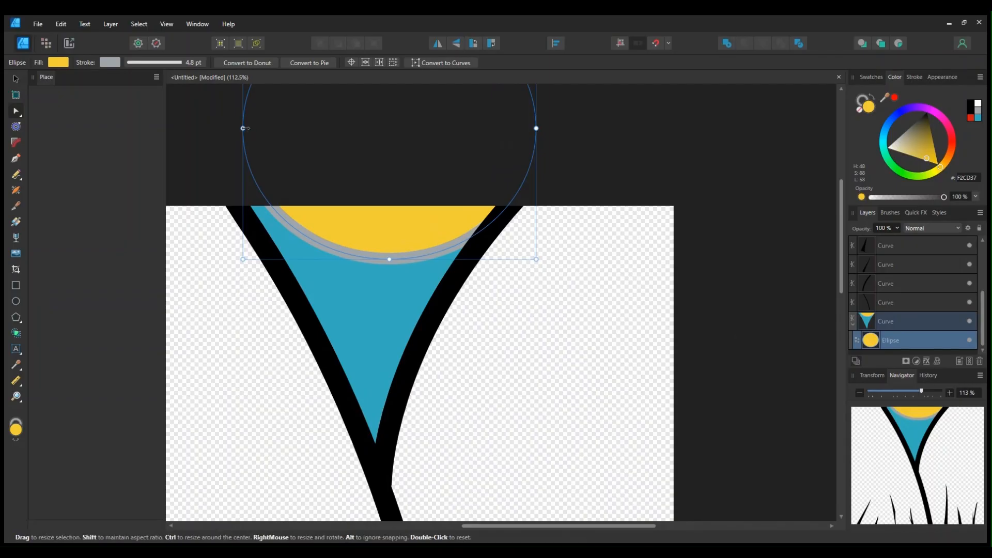
left_click_drag(243, 128, 207, 128)
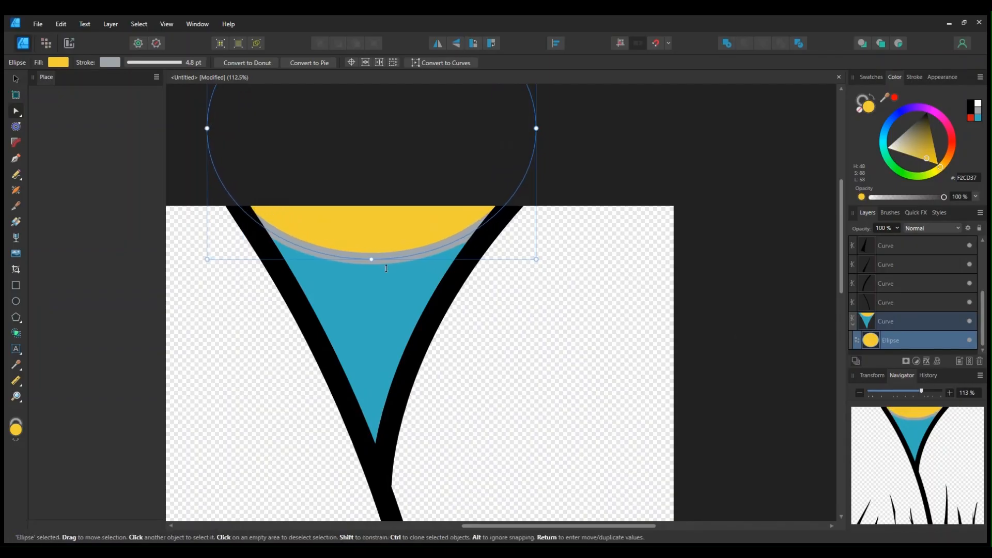
left_click_drag(381, 224, 380, 235)
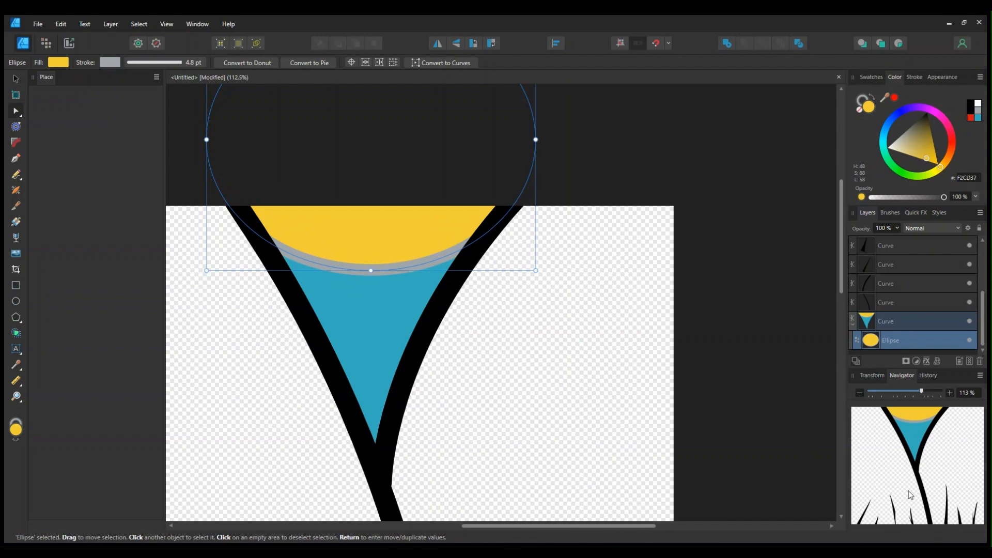
Step: Set the ellipse's X position to 500 px and deselect it
left_click(879, 377)
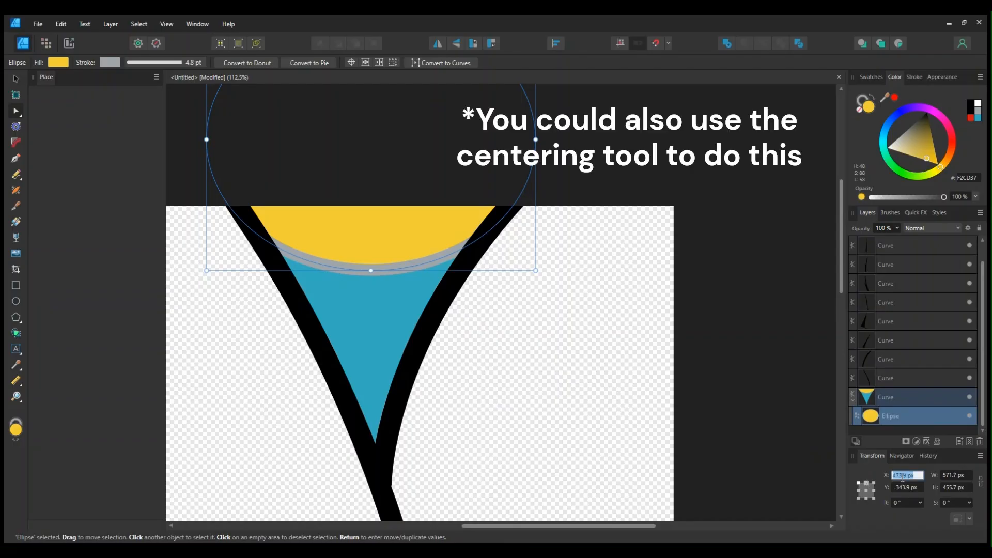
type("500")
key("Return")
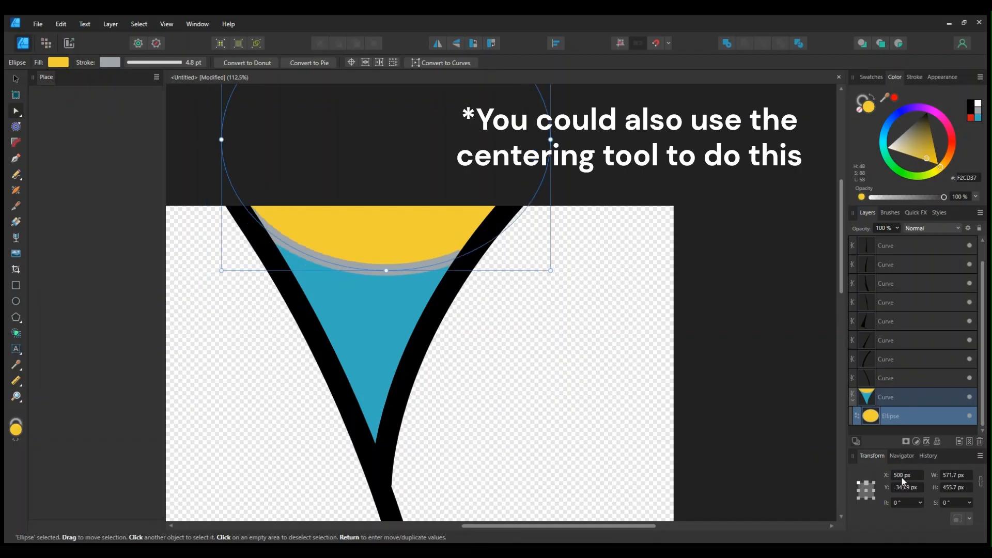
left_click(708, 336)
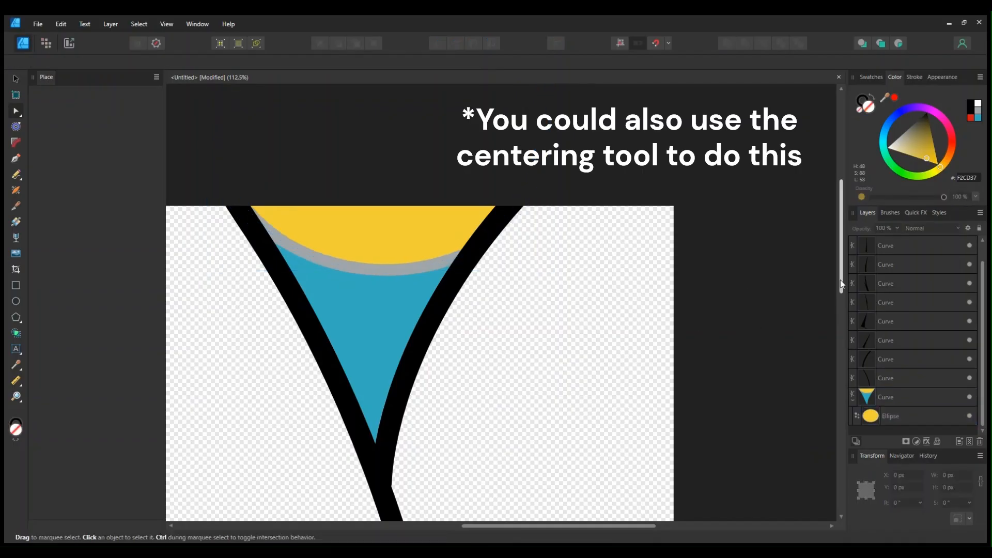
Step: Draw an unfilled, black-outlined rectangle about 225 by 234 px left of the blue shape and shift it slightly further left
mouse_move(844, 266)
left_mouse_down()
mouse_move(847, 325)
mouse_move(846, 250)
left_mouse_up()
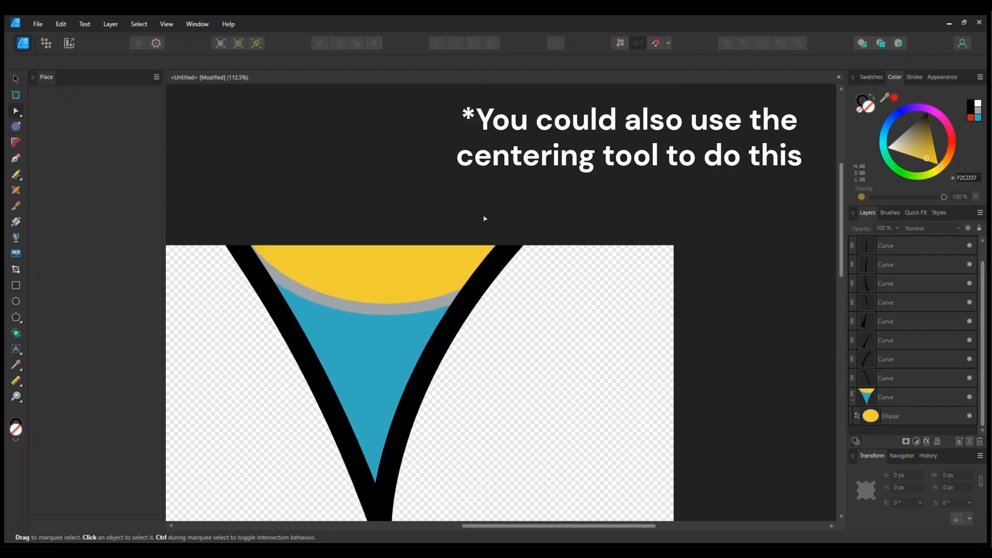
left_click_drag(844, 240, 803, 366)
key("m")
mouse_move(268, 132)
left_mouse_down()
mouse_move(352, 272)
mouse_move(365, 232)
left_mouse_up()
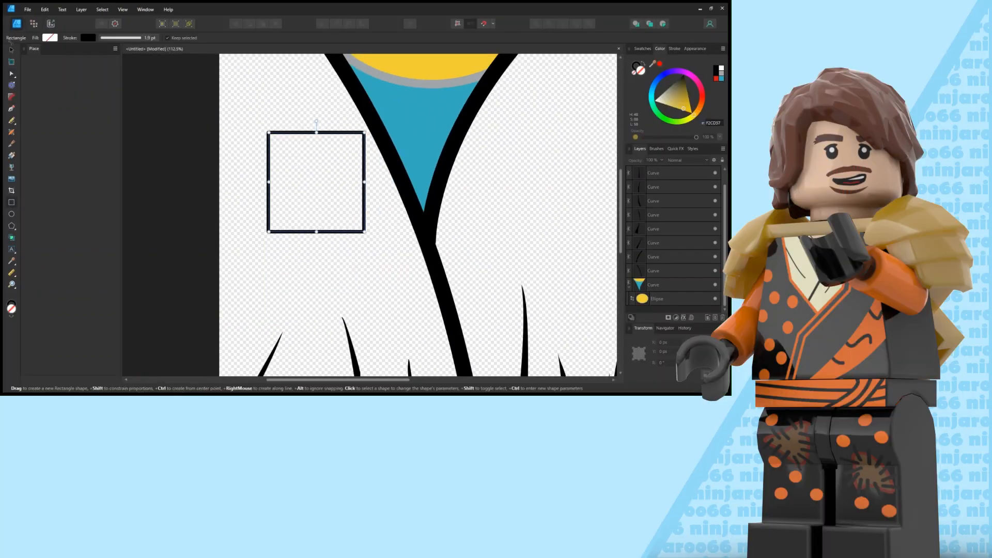
key("v")
mouse_move(291, 134)
left_mouse_down()
mouse_move(276, 159)
mouse_move(273, 137)
mouse_move(333, 190)
mouse_move(286, 150)
mouse_move(285, 136)
mouse_move(251, 146)
left_mouse_up()
Step: Draw an upside-down trapezoid along the rectangle's upper edge and enlarge it to the rectangle's full width as a pocket flap
left_click(45, 118)
left_click(12, 50)
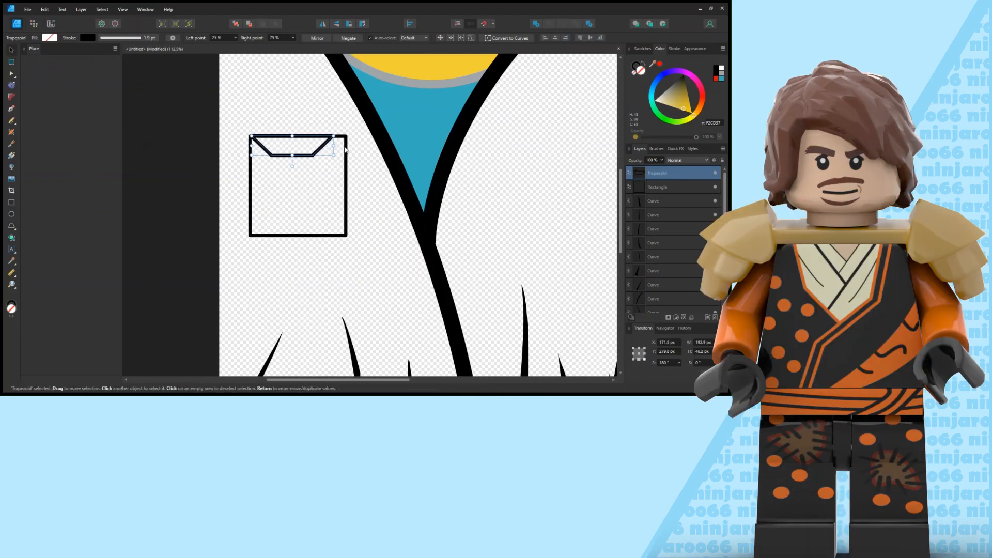
left_click_drag(333, 146, 299, 175)
left_click(379, 245)
scroll(379, 246, "up", 4)
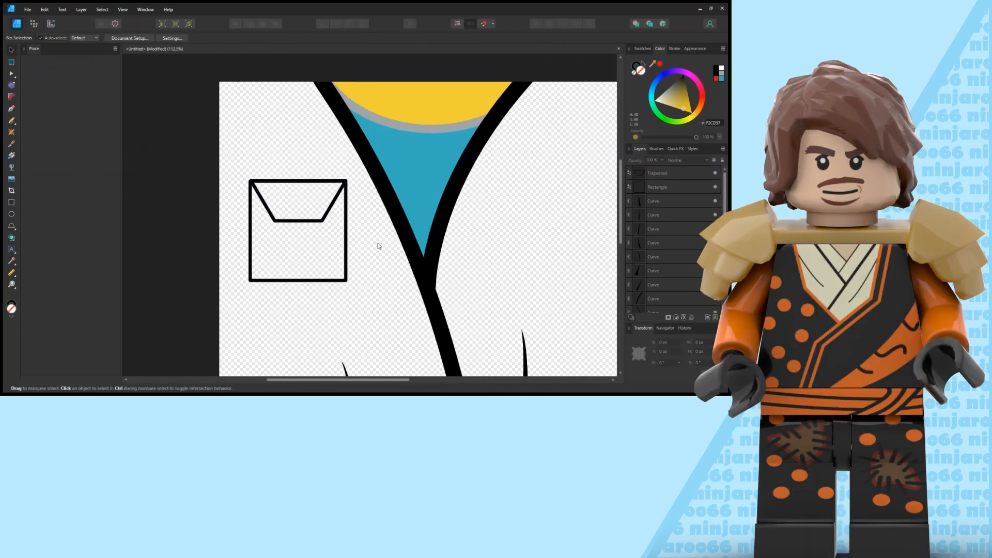
scroll(377, 247, "down", 11)
scroll(377, 249, "up", 4)
scroll(376, 249, "up", 1)
Step: Select the pocket's outer rectangle for node editing and convert it to curves
left_click(252, 194)
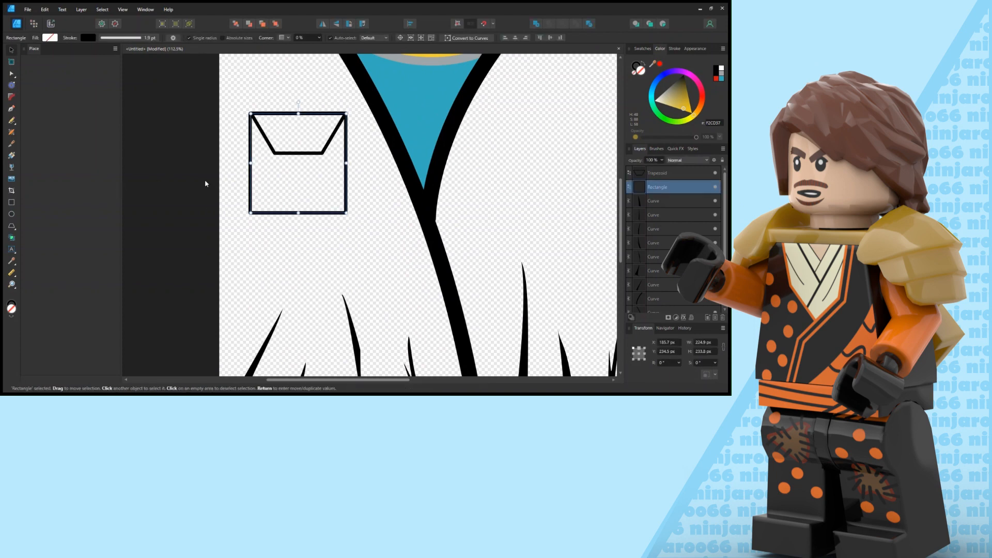
left_click(12, 75)
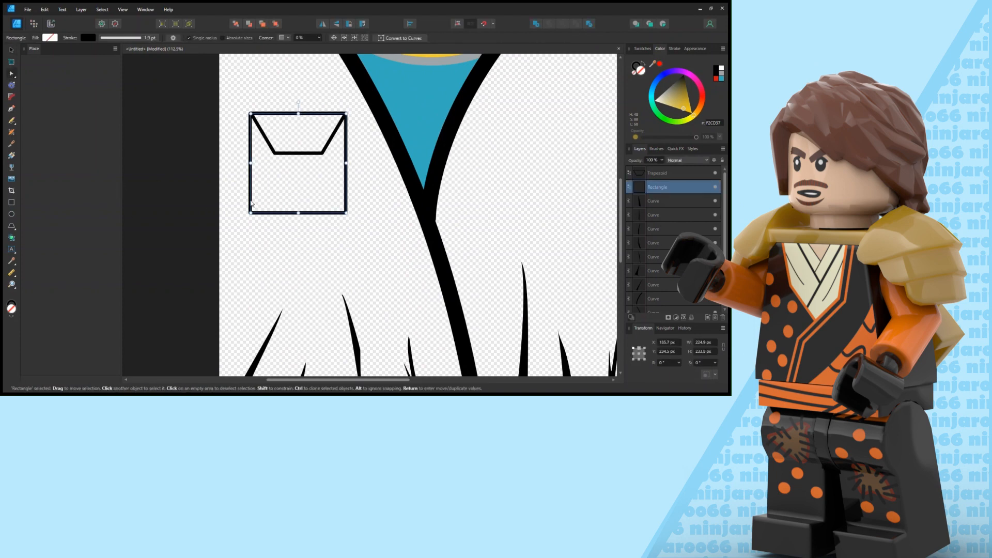
key("ctrl+plus")
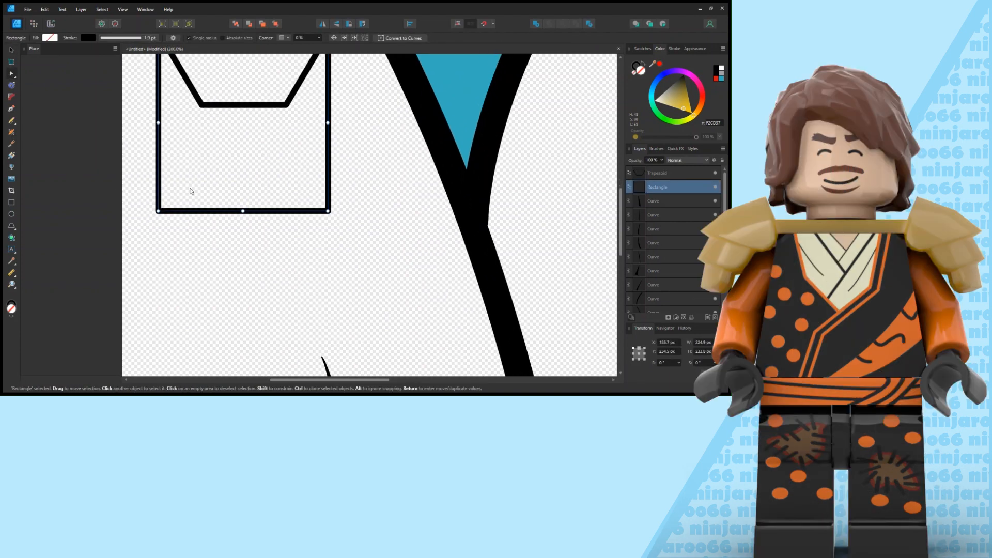
key("ctrl+Return")
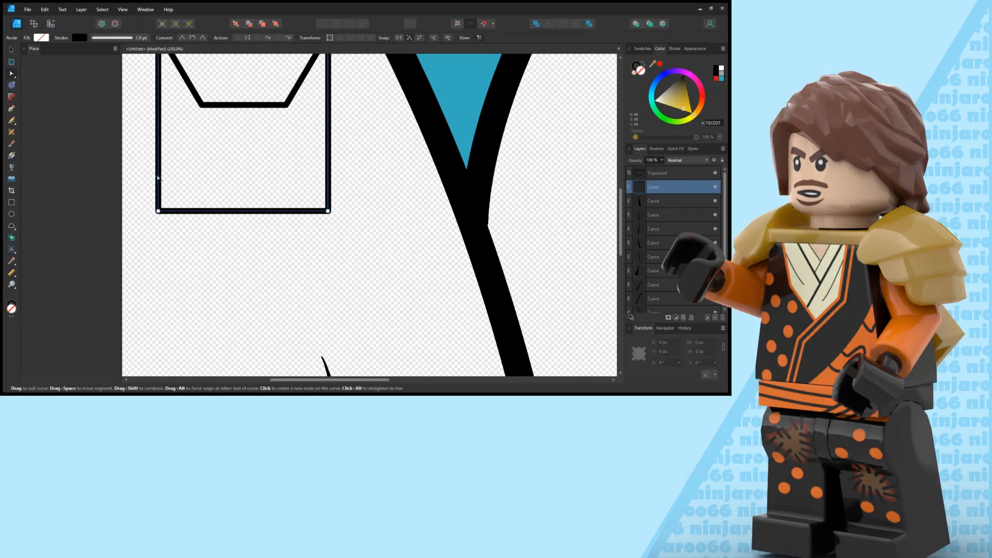
Step: Bevel both lower corners of the pocket outline by adding a node beside each corner and moving the corner nodes
left_click(158, 177)
left_click_drag(158, 211, 187, 211)
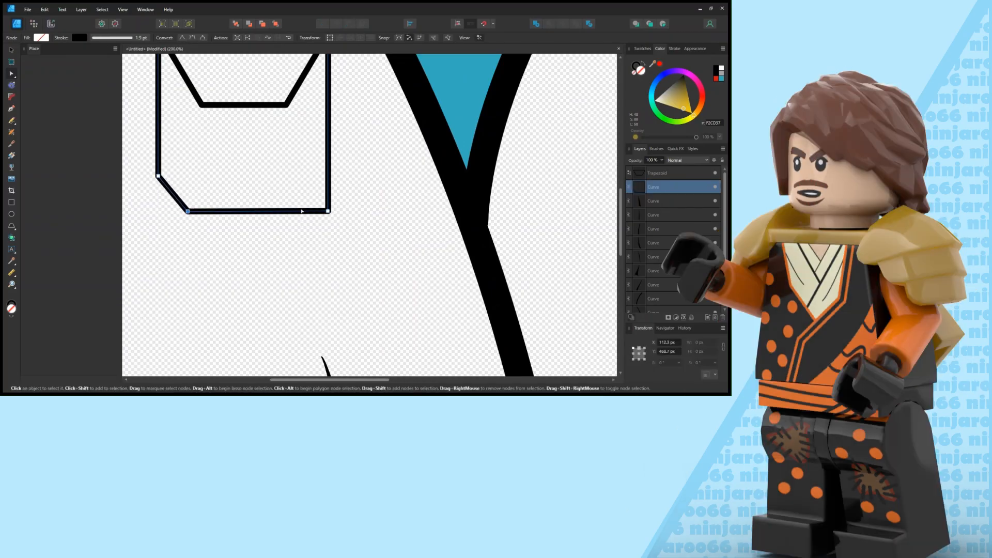
left_click(302, 210)
left_click_drag(328, 211, 326, 176)
left_click(344, 237)
scroll(344, 237, "down", 5)
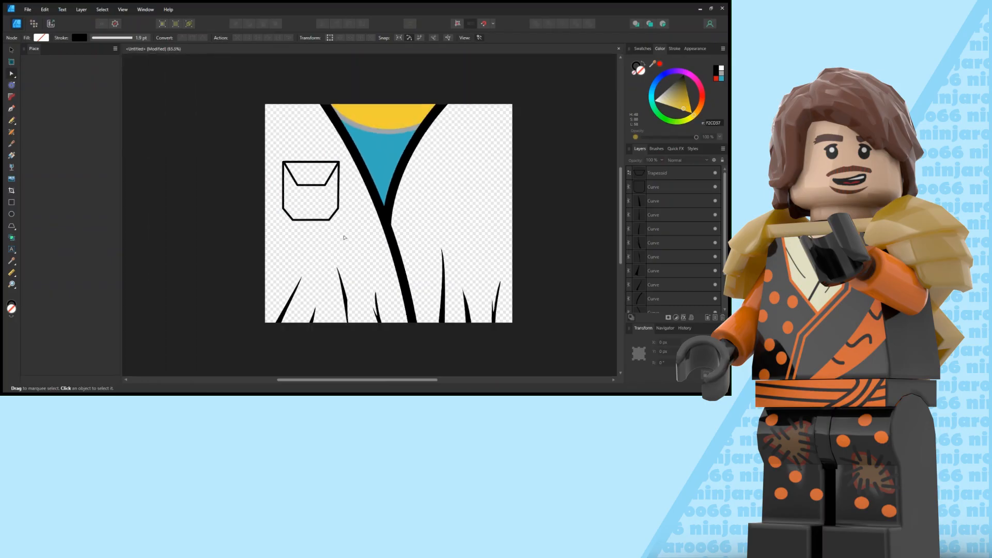
scroll(344, 237, "down", 3)
scroll(344, 236, "up", 8)
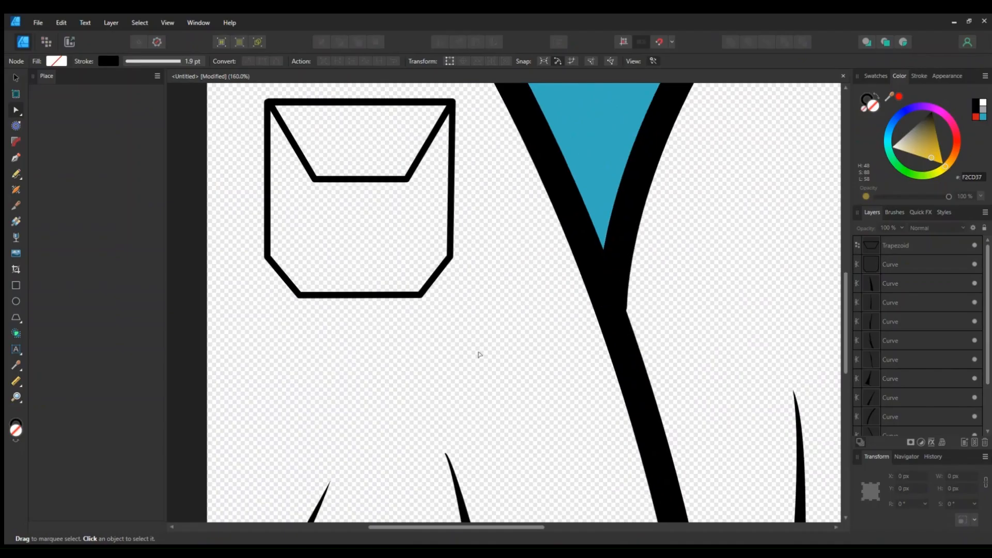
Step: Scale the pocket flap and outline together down to about 178 px square and move them closer to the collar
scroll(479, 355, "up", 1)
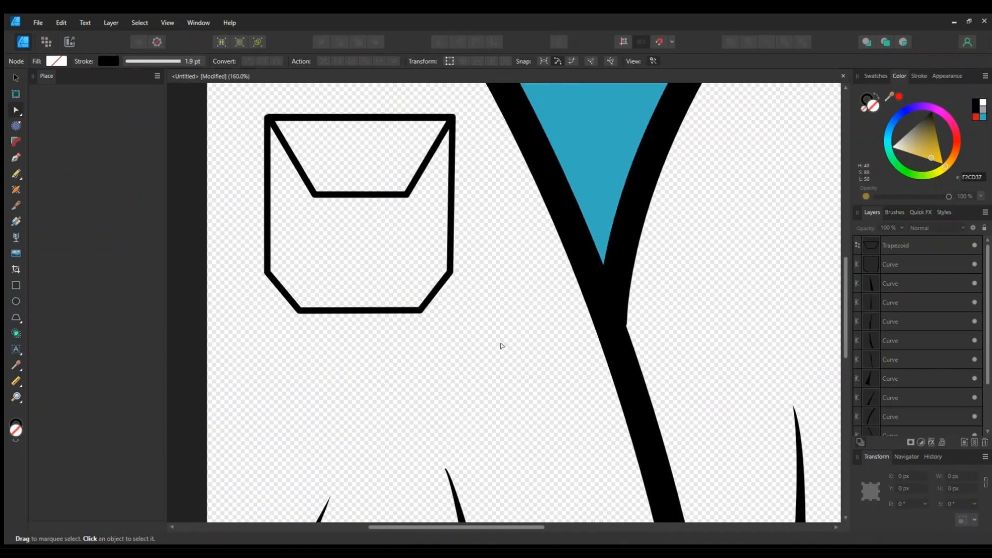
scroll(502, 347, "down", 6)
left_click_drag(846, 281, 846, 306)
scroll(517, 430, "up", 1)
scroll(737, 434, "up", 1)
left_click_drag(846, 362, 845, 315)
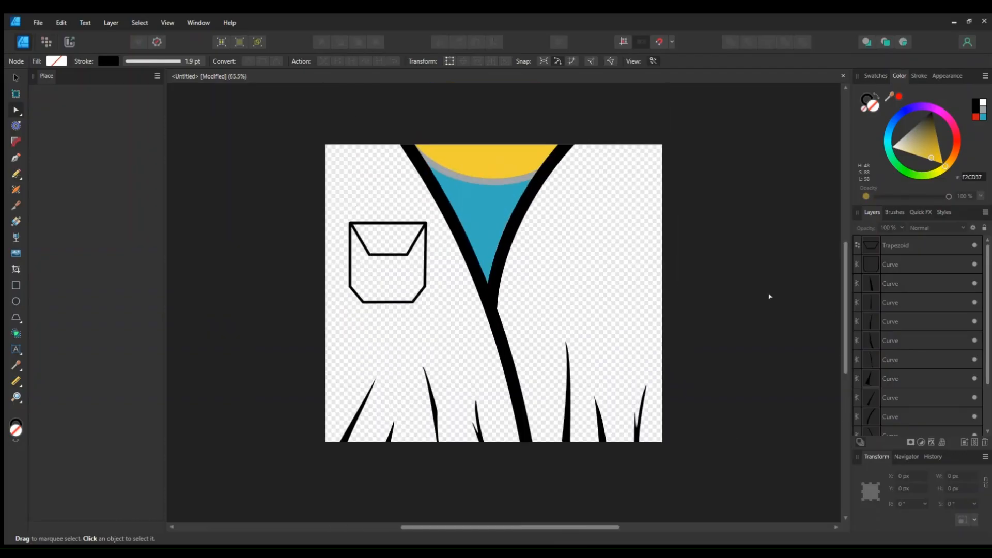
scroll(720, 242, "up", 1)
left_click(925, 246)
left_click(920, 264, "shift")
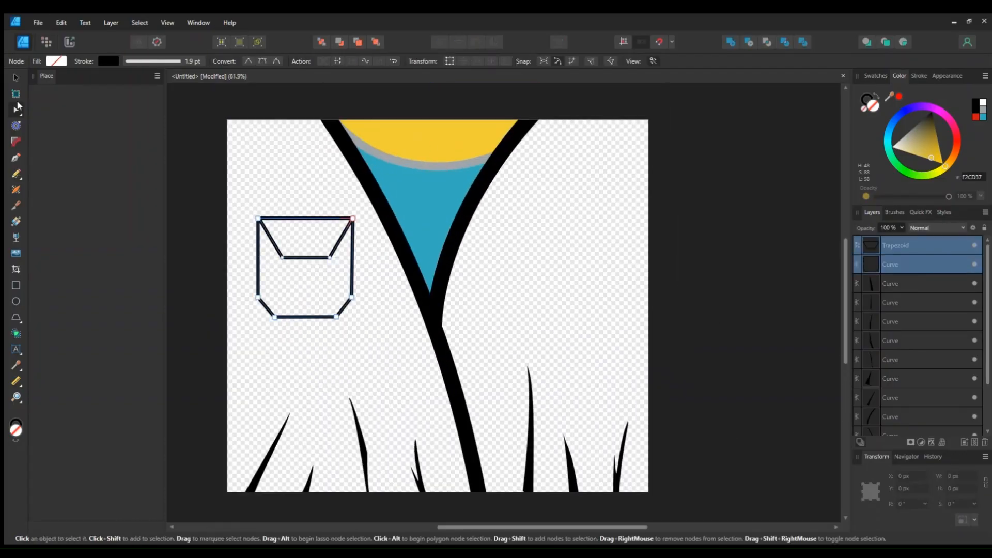
left_click(16, 78)
left_click_drag(258, 218, 276, 240)
left_click_drag(315, 282, 339, 266)
left_click(677, 310)
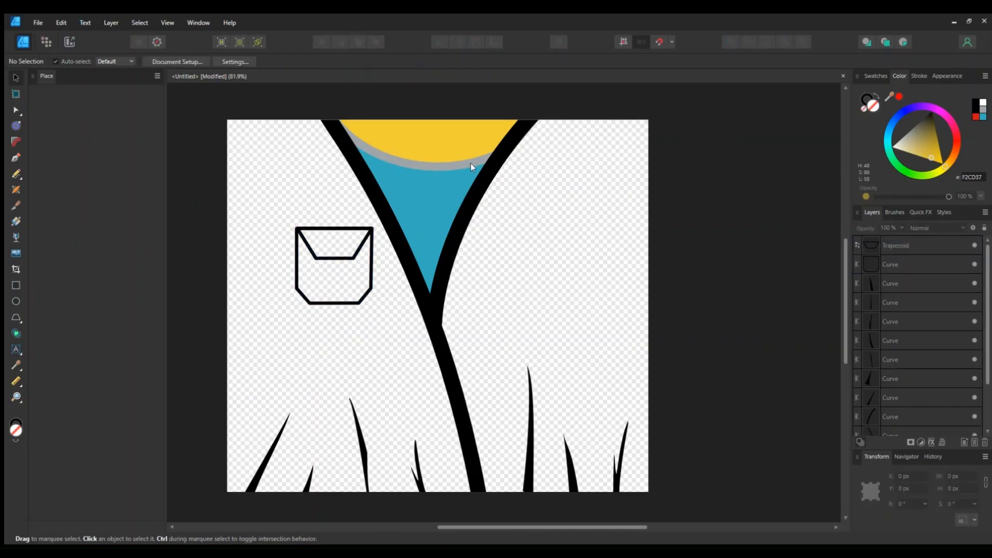
Step: Thicken the pocket flap's stroke and set the pocket outline's stroke width to 4.5 pt
left_click(357, 252)
left_click(912, 271, "shift")
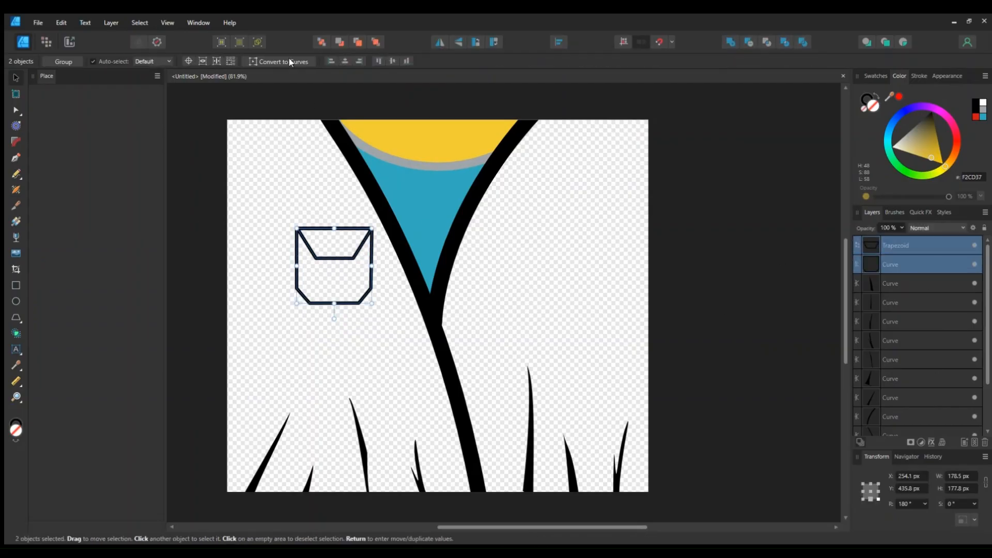
left_click(201, 191)
left_click(334, 258)
left_click(176, 61)
left_click_drag(150, 102, 157, 102)
left_click(322, 302)
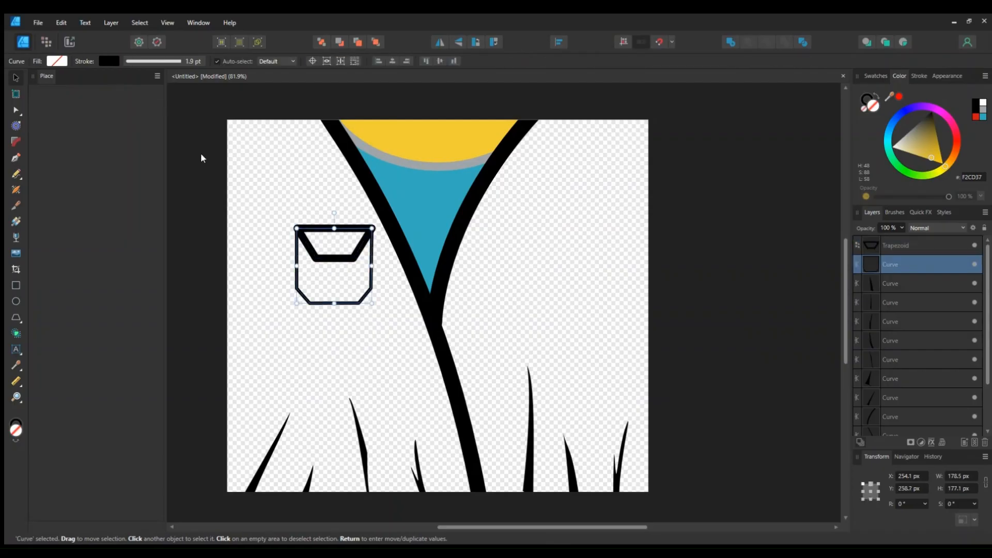
left_click(166, 61)
left_click(218, 101)
type("4.5")
key("Return")
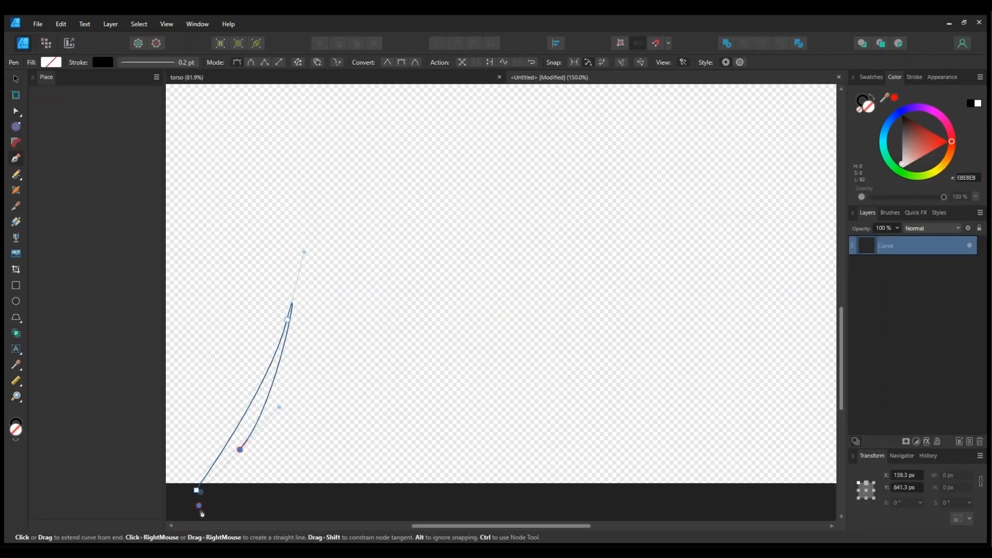
Step: Draw a forked, black-filled crease at the lower-left edge of the new document's page and adjust its base node
left_click_drag(564, 526, 466, 526)
scroll(434, 310, "down", 3)
left_click(388, 364)
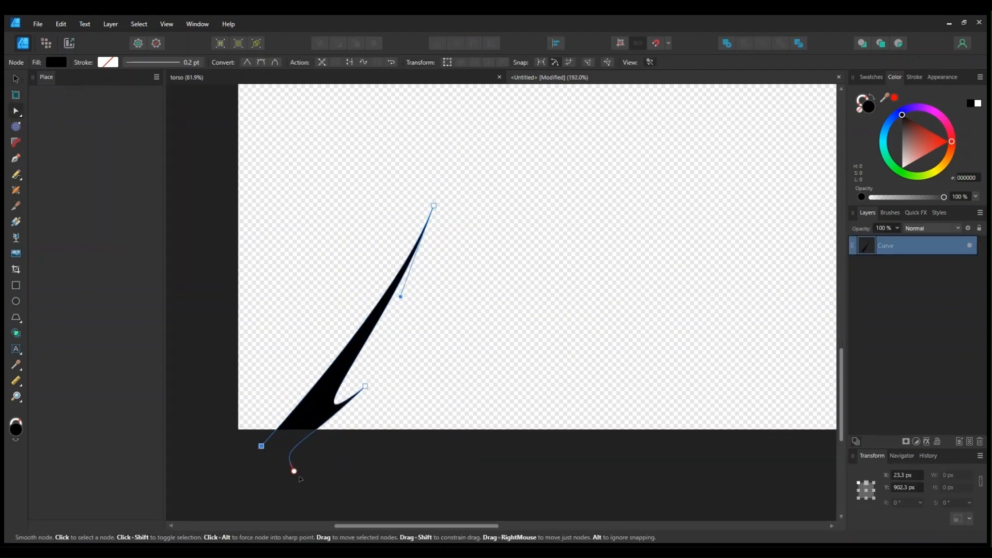
left_click_drag(293, 469, 347, 478)
Step: Draw a shorter, slightly curved black crease just right of the forked one, rising from the page's lower edge
left_click(17, 79)
left_click(417, 412)
left_click(460, 310)
mouse_move(479, 370)
left_mouse_down()
mouse_move(527, 379)
mouse_move(469, 369)
left_mouse_up()
scroll(465, 361, "up", 1)
Step: Draw a third tall crease with a bent base right of the short one, filled black without a stroke
left_click(443, 439)
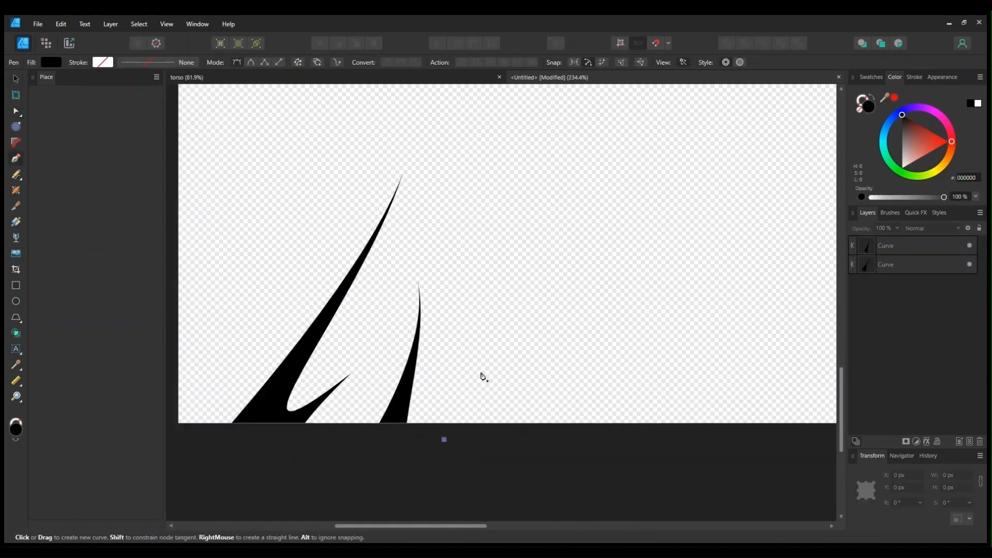
left_click(16, 111)
left_click(872, 97)
left_click(15, 78)
left_click(474, 365)
left_click_drag(476, 155, 414, 97)
left_click(545, 433)
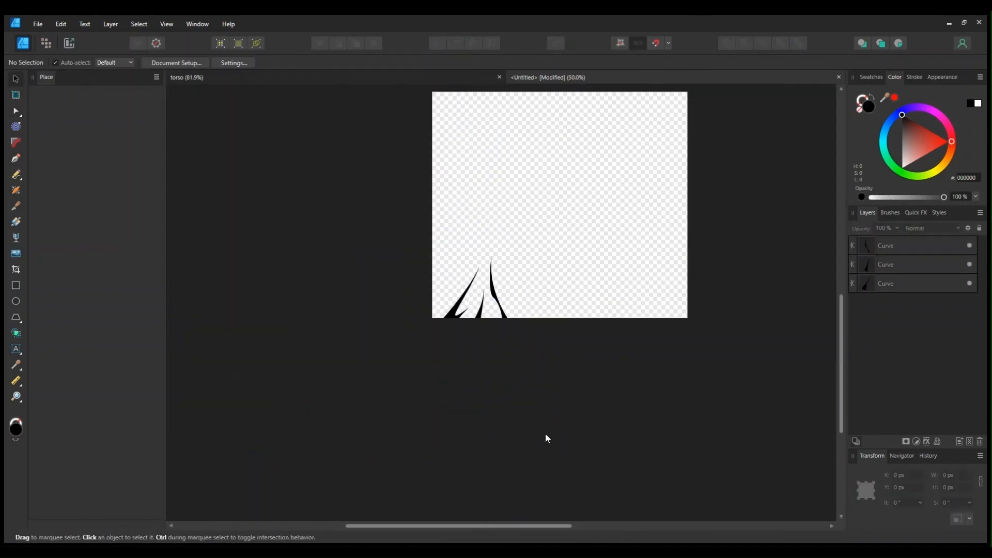
Step: Draw a thin black crease leaning right near the middle of the page's lower edge
scroll(496, 352, "up", 4)
left_click(551, 290)
left_click(462, 331)
left_click_drag(517, 259, 525, 122)
scroll(496, 331, "down", 3)
Step: Draw a narrow crease with a small hooked tip right of the middle, refine its nodes and fill it black
left_click(597, 362)
left_click_drag(573, 286, 602, 279)
left_click_drag(589, 337, 649, 393)
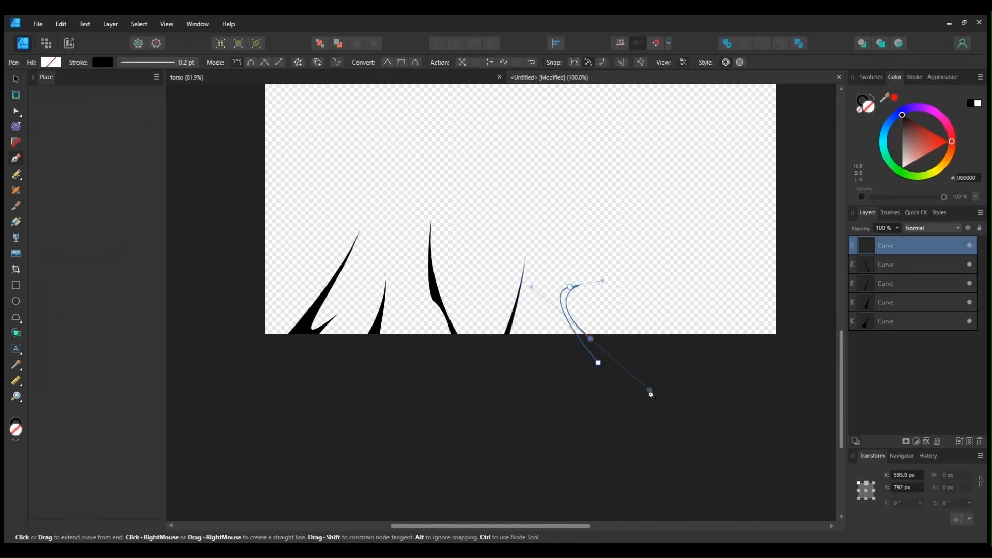
left_click(16, 111)
scroll(502, 310, "up", 3)
left_click_drag(660, 257, 655, 267)
left_click(16, 79)
left_click(713, 274)
scroll(793, 224, "down", 3)
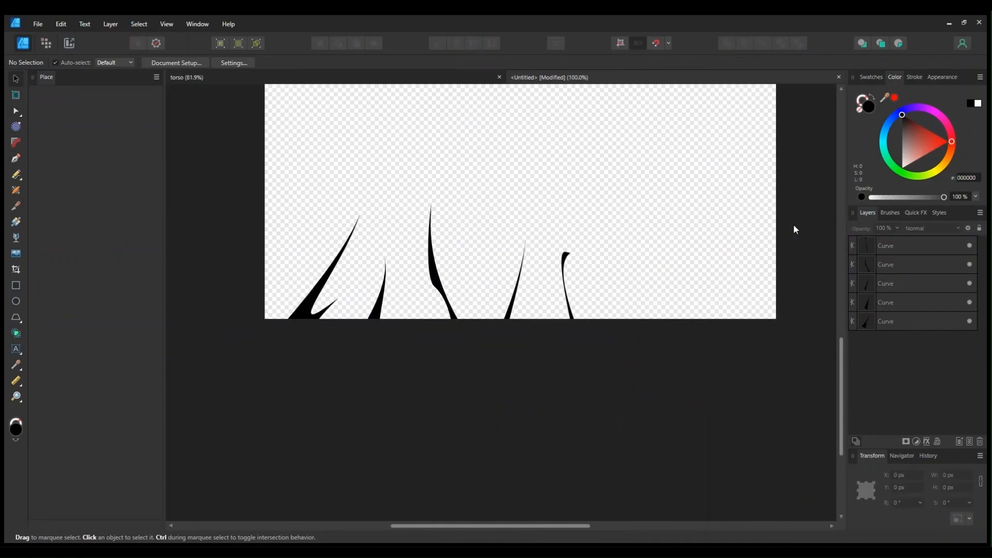
Step: Add a bold arched crease and a straight tapered crease, both filled black, toward the page's lower-right side
scroll(672, 315, "up", 2)
left_click(15, 158)
left_click_drag(378, 166, 414, 150)
left_click(517, 341)
scroll(609, 319, "down", 5)
left_click(15, 78)
left_click(610, 318)
scroll(517, 319, "up", 3)
left_click_drag(494, 526, 448, 526)
left_click(15, 158)
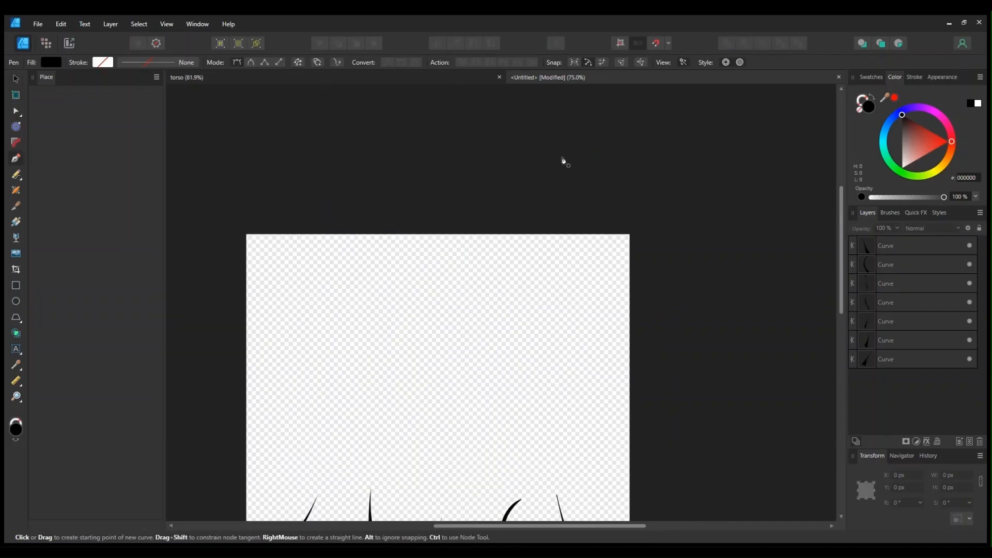
scroll(563, 160, "down", 2)
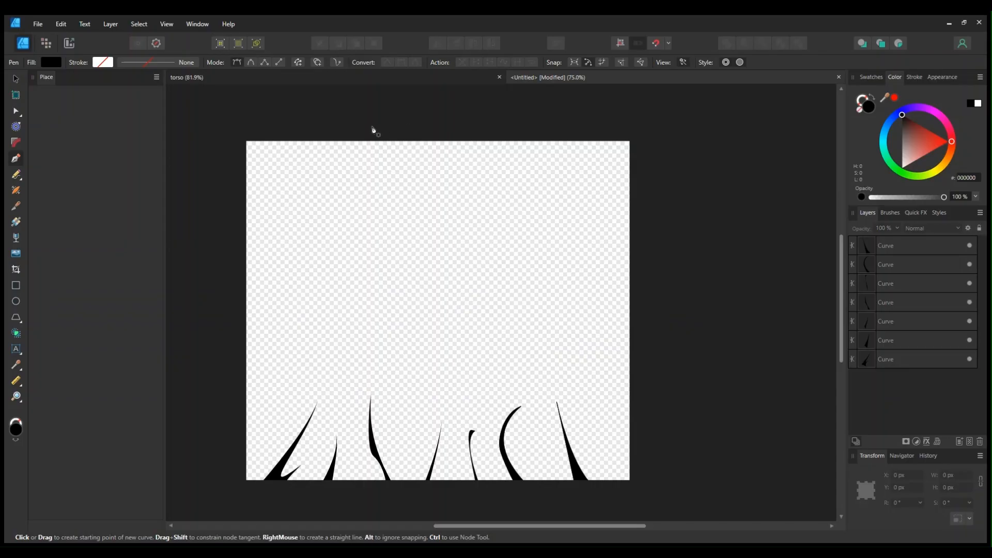
Step: Place the torso.png image in the crease document and move it to fit the page
left_click(320, 79)
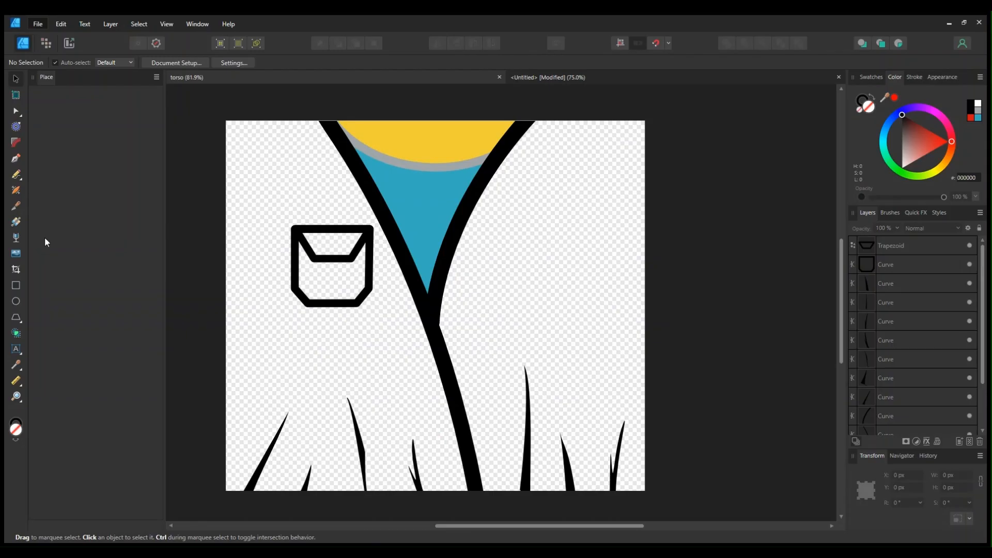
left_click(549, 76)
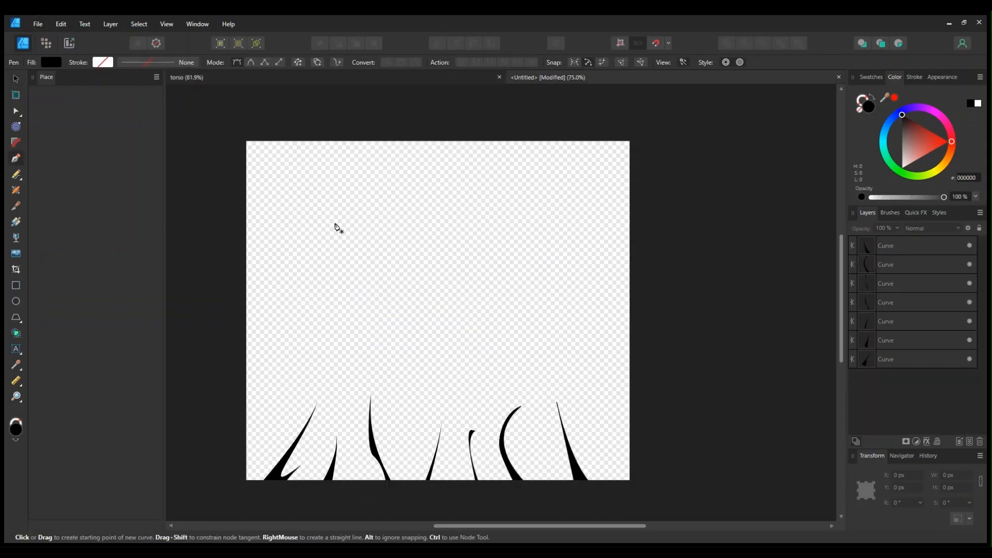
left_click(45, 21)
left_click(108, 154)
left_click(374, 258)
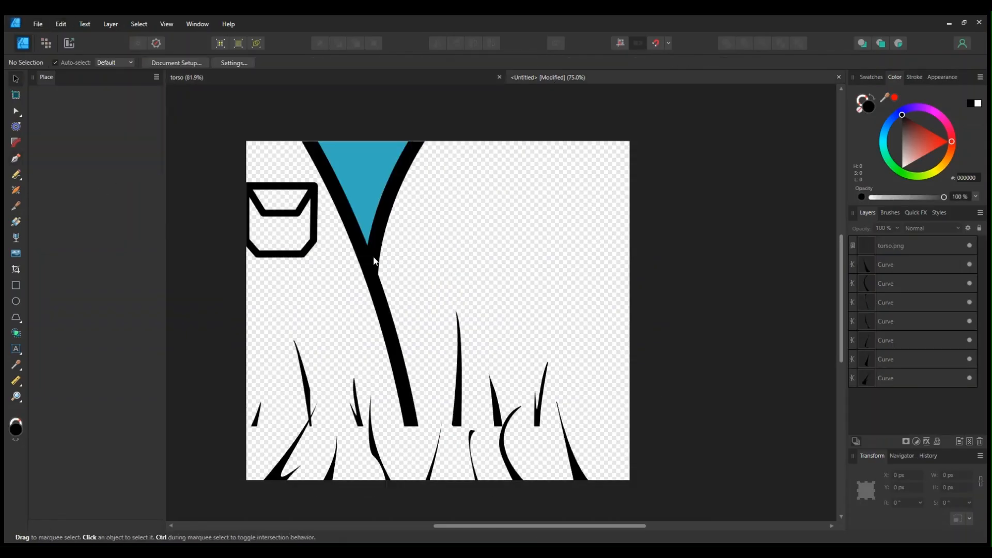
left_click_drag(341, 264, 404, 317)
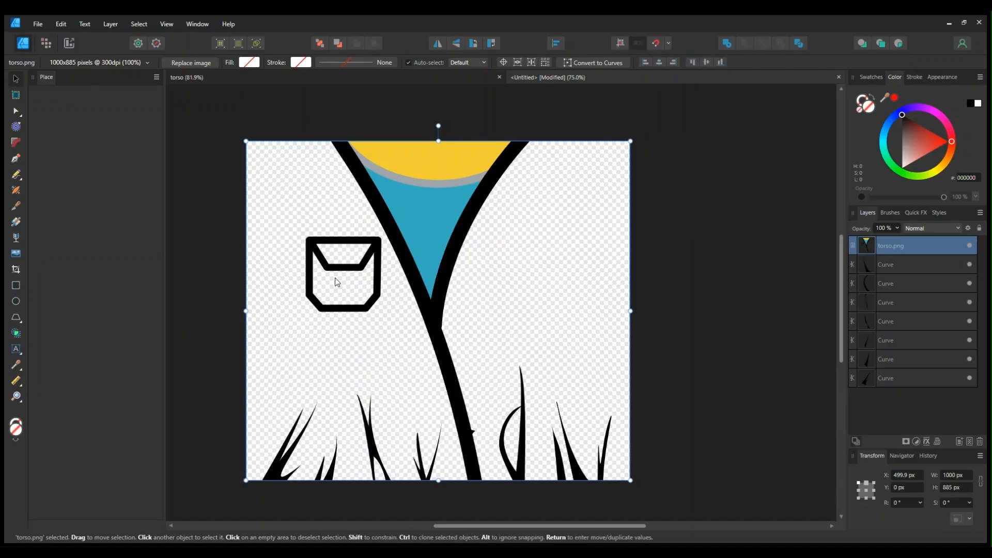
Step: Flip the torso.png image horizontally and align it with the page's upper edge
mouse_move(375, 231)
left_mouse_down()
mouse_move(411, 278)
mouse_move(371, 225)
mouse_move(373, 242)
left_mouse_up()
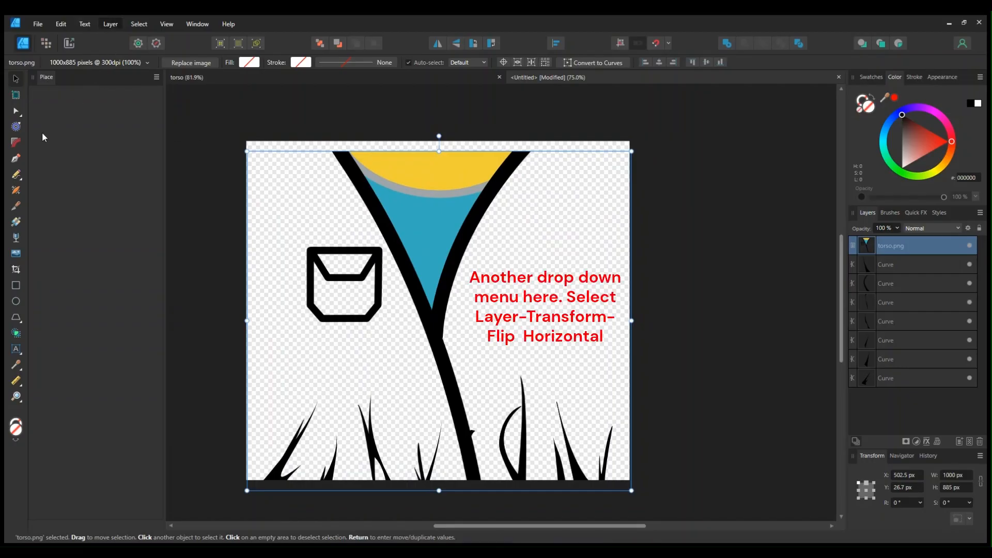
left_click(204, 157)
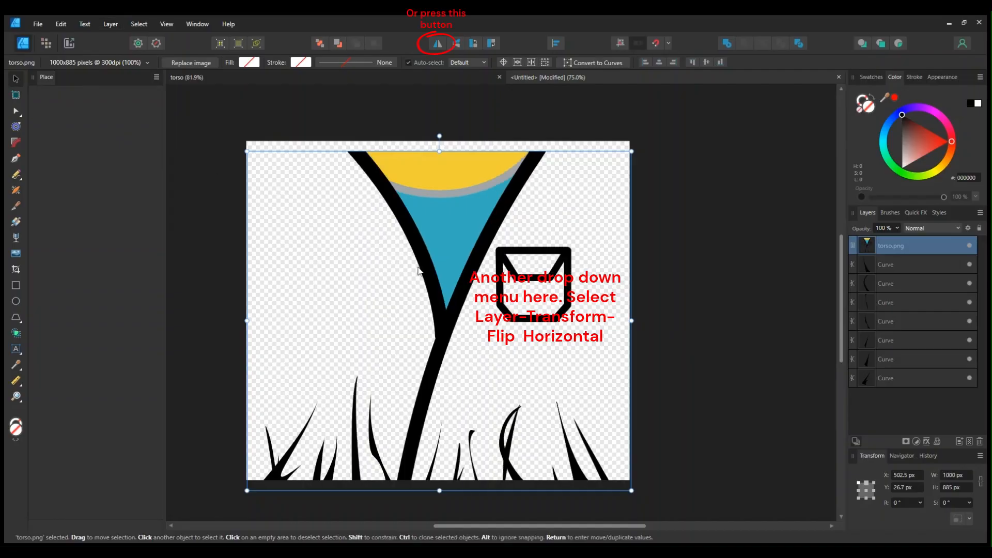
mouse_move(450, 266)
left_mouse_down()
mouse_move(436, 253)
mouse_move(451, 257)
left_mouse_up()
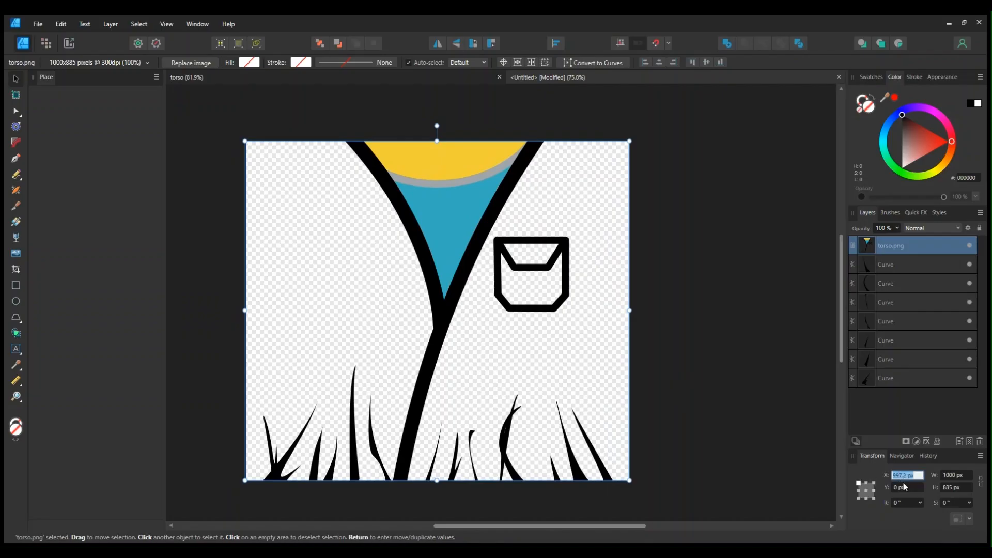
type("0")
key("Return")
key("ctrl+z")
Step: Correct the flipped image's X position so that it lines up exactly with the page's side edges
left_click(898, 476)
type("0000")
key("Return")
left_click(671, 261)
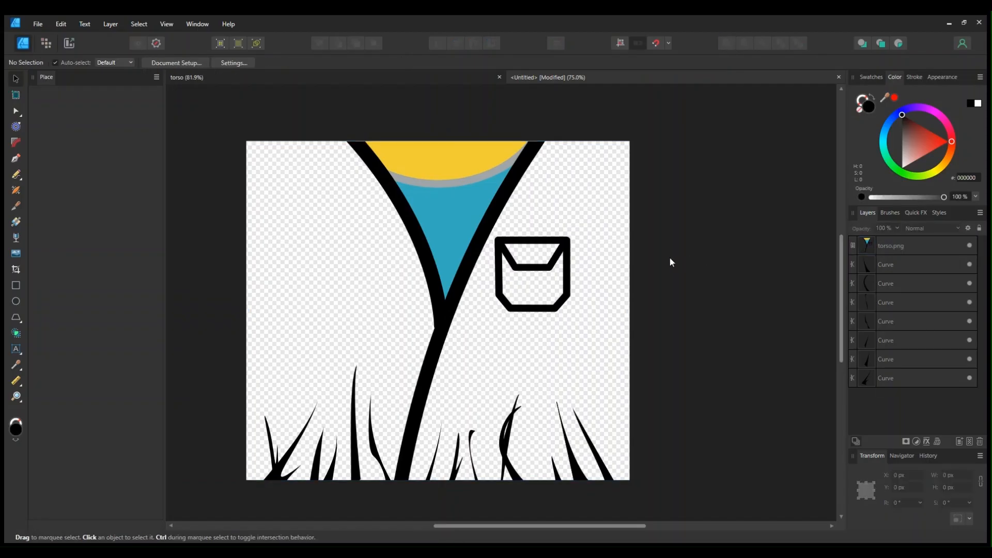
Step: Draw a downward-bowed neckline curve between the collar's upper ends with the Pen tool and remove its fill
scroll(671, 262, "up", 2)
scroll(672, 260, "down", 1)
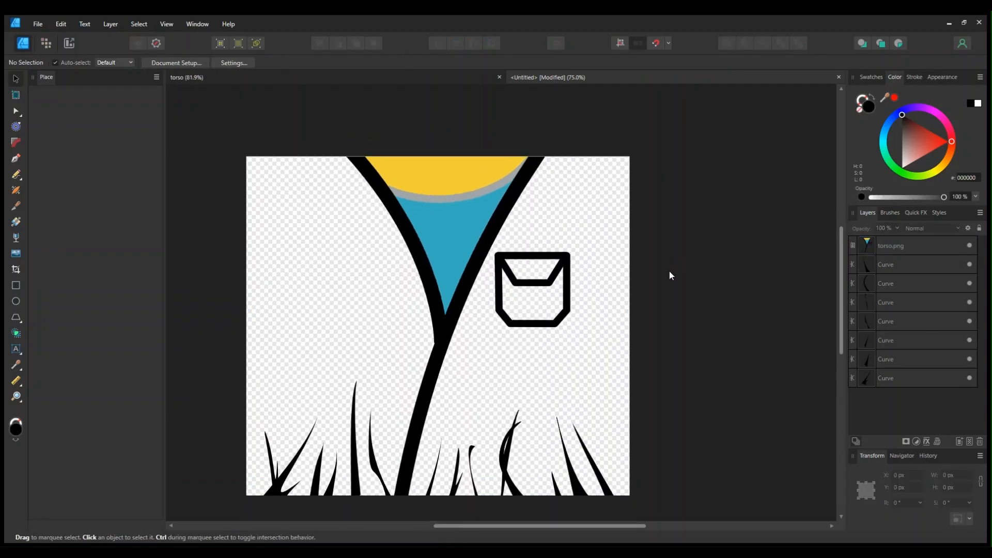
scroll(668, 271, "up", 4, "ctrl")
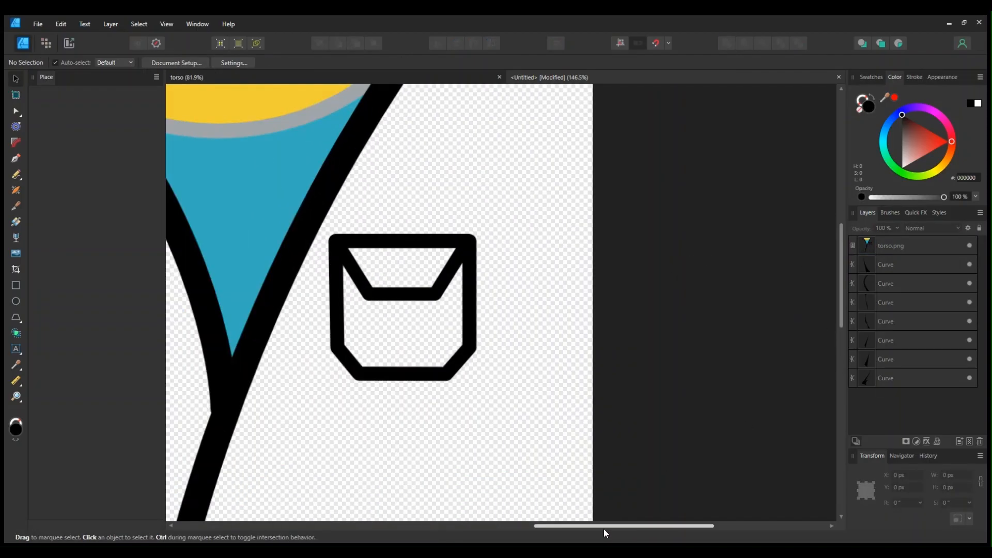
left_click_drag(603, 526, 485, 526)
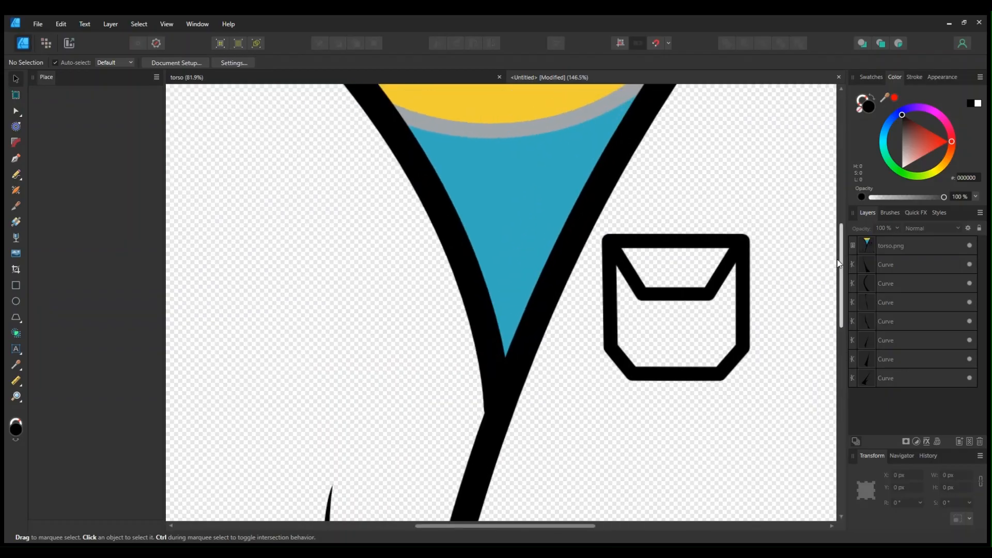
left_click_drag(845, 257, 811, 215)
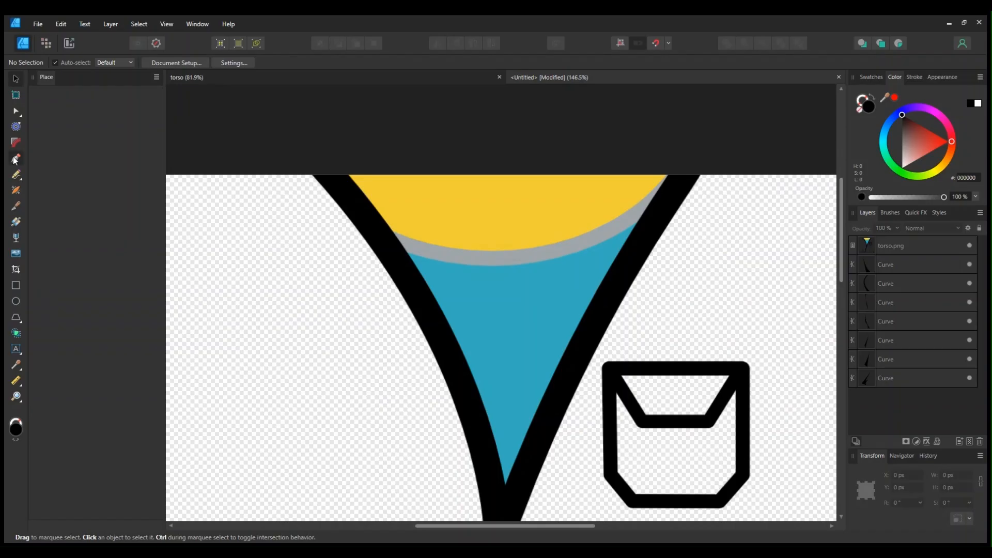
left_click(16, 158)
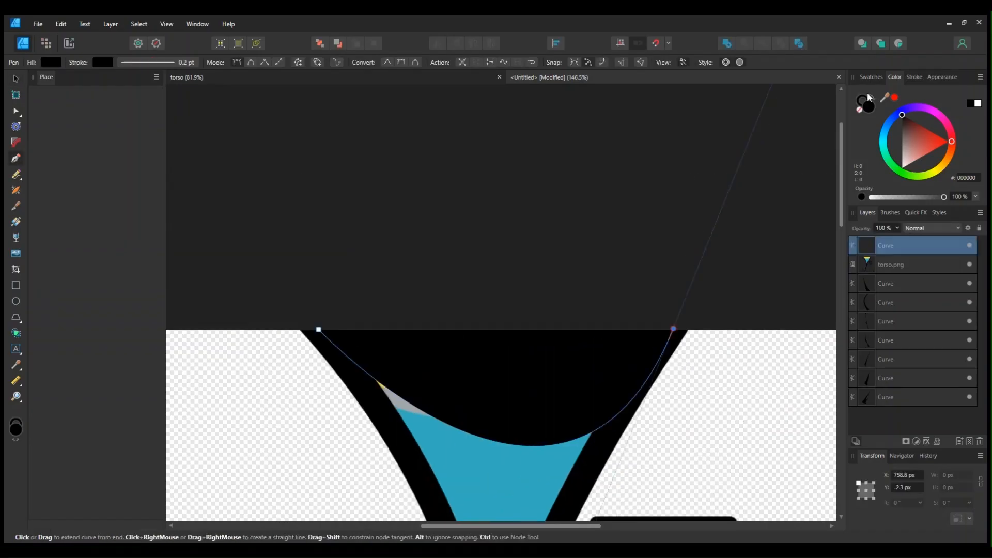
left_click(859, 109)
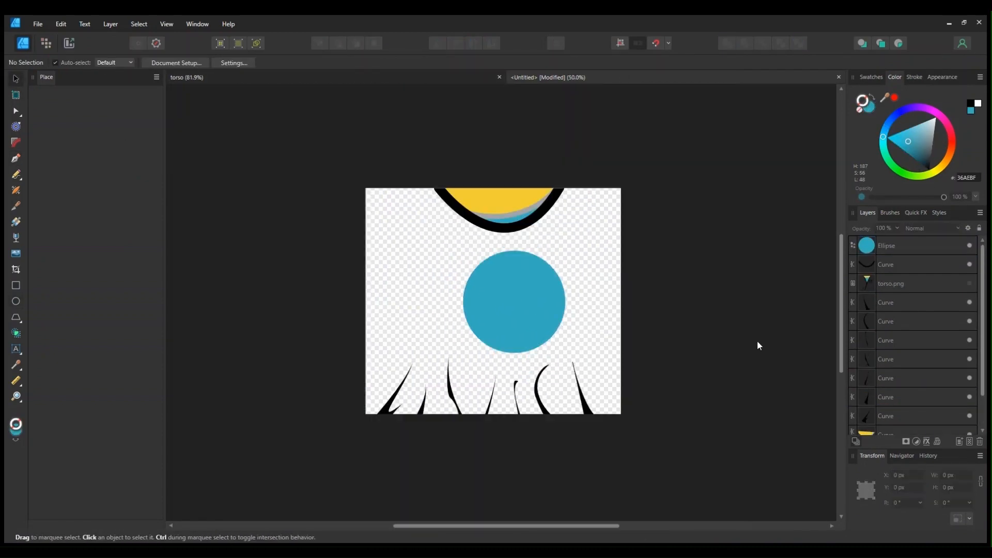
left_click(494, 323)
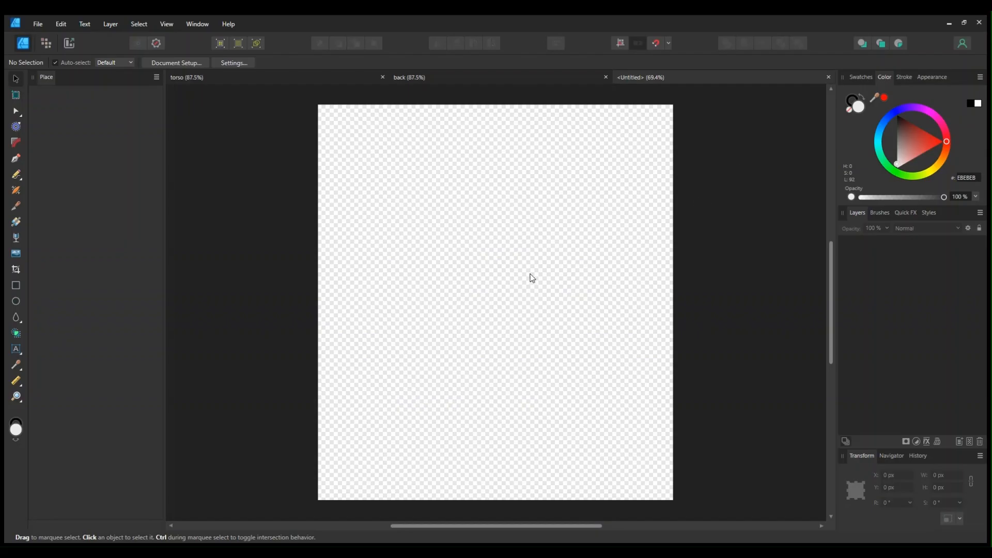
left_click(455, 72)
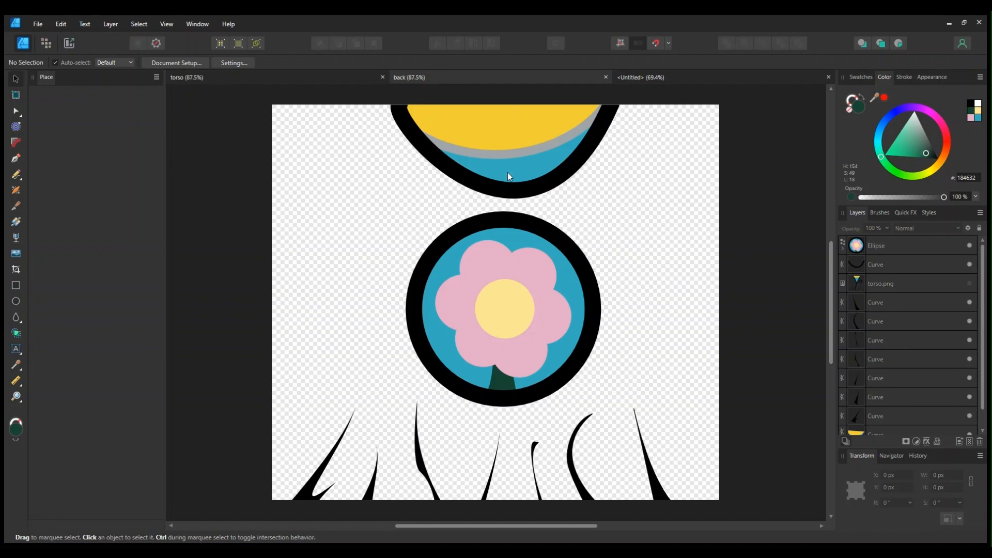
left_click(713, 77)
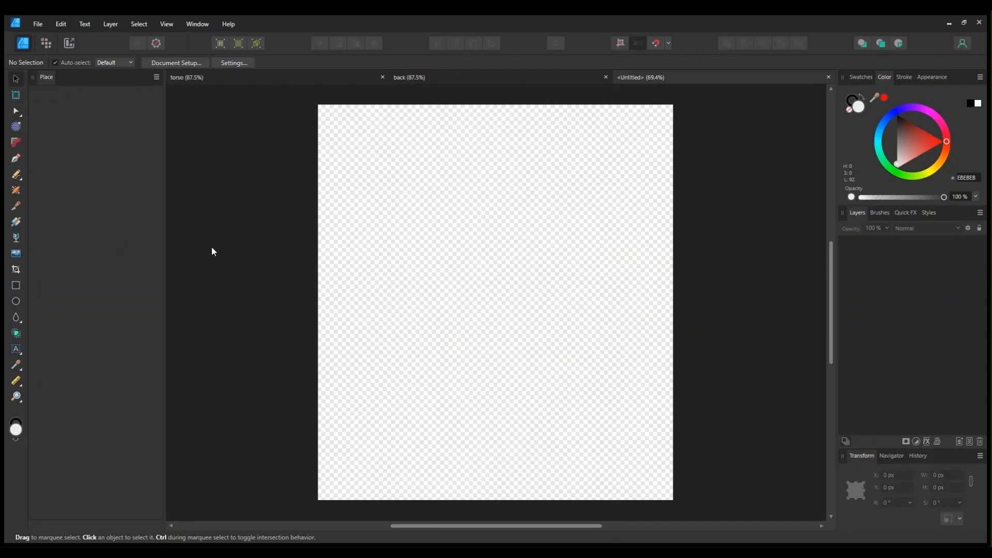
Step: Draw a light grey rectangle about 749 by 150 px across the upper page and shift it slightly up and left
left_click(16, 285)
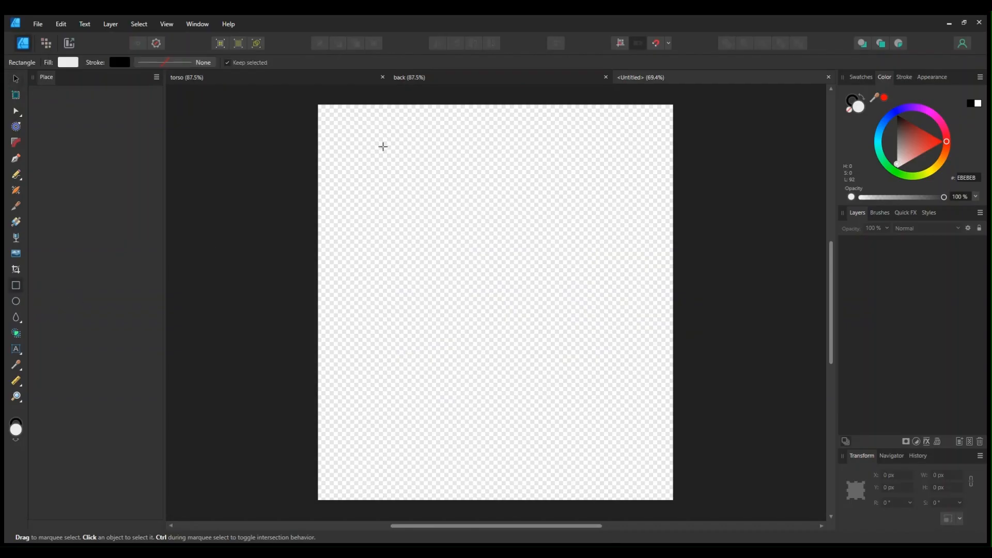
left_click_drag(353, 145, 620, 198)
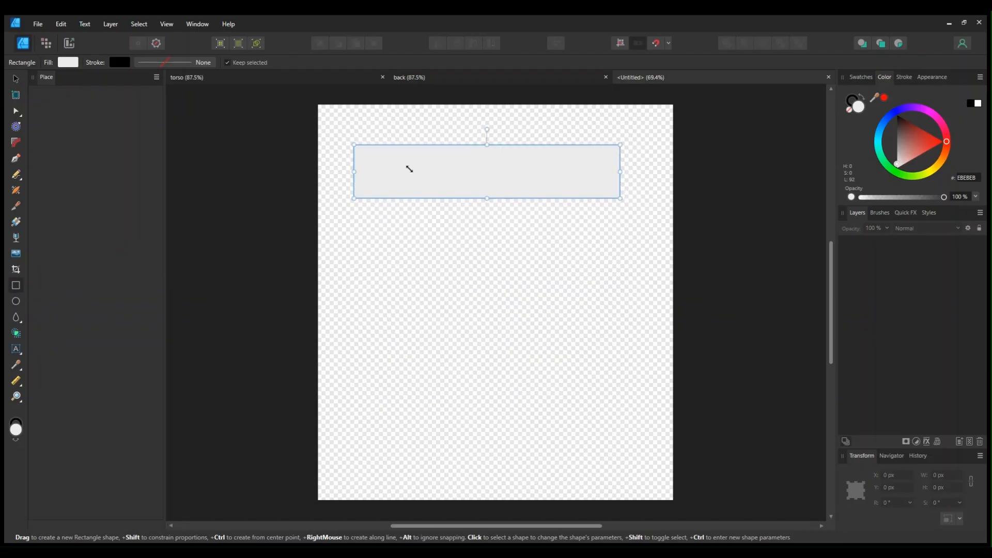
key("v")
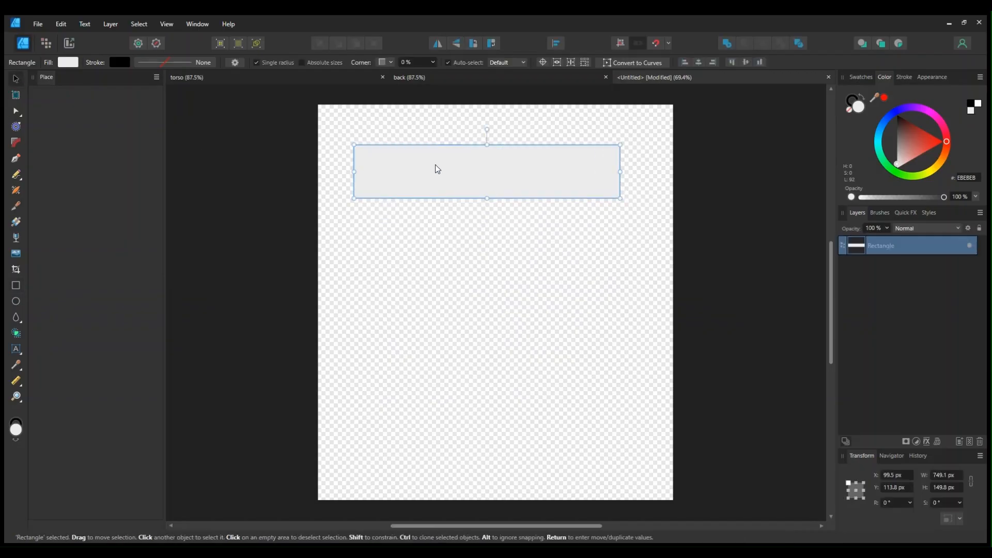
mouse_move(439, 170)
left_mouse_down()
mouse_move(397, 131)
mouse_move(425, 157)
left_mouse_up()
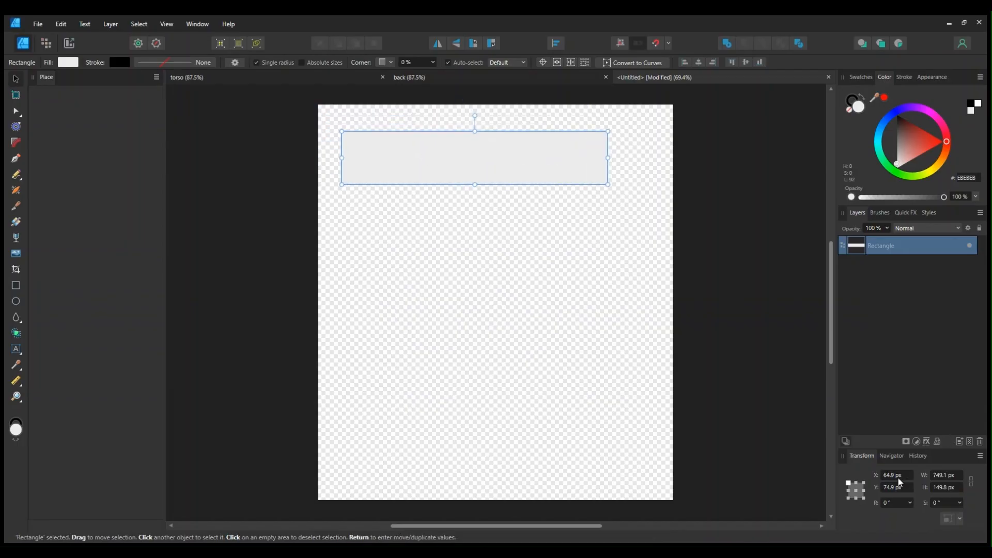
Step: Set the light grey rectangle's height to 155 px and its width to 1000 px
left_click(945, 486)
type("155")
left_click(939, 479)
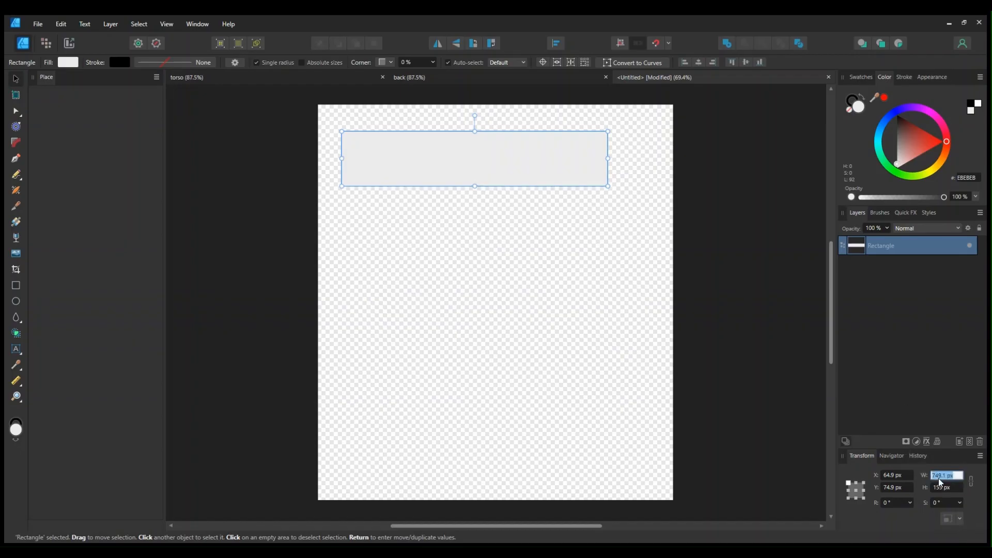
type("1000")
key("Return")
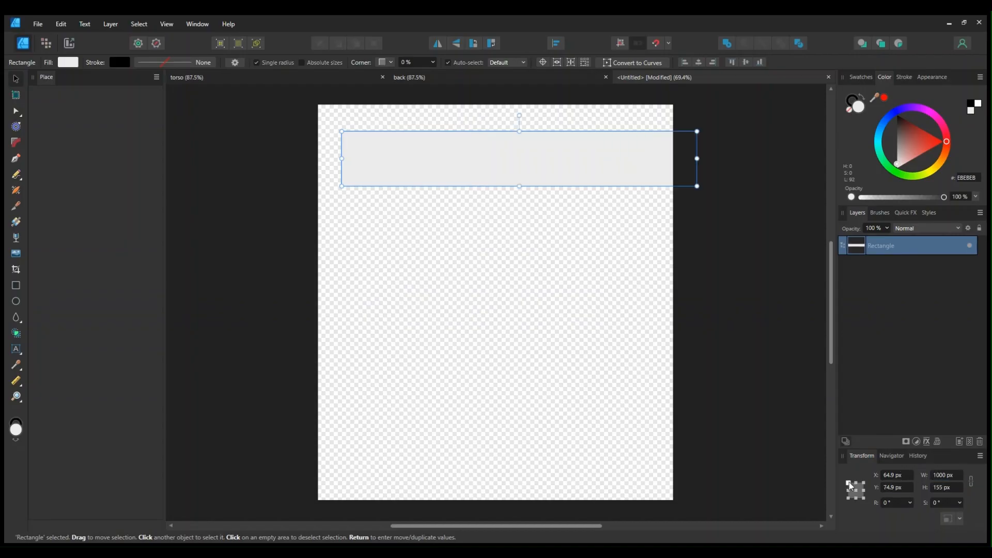
Step: Position the rectangle at X 0 px and Y 0 px so it spans the page's upper edge
left_click(886, 477)
type("0")
left_click(891, 487)
type("0")
key("Return")
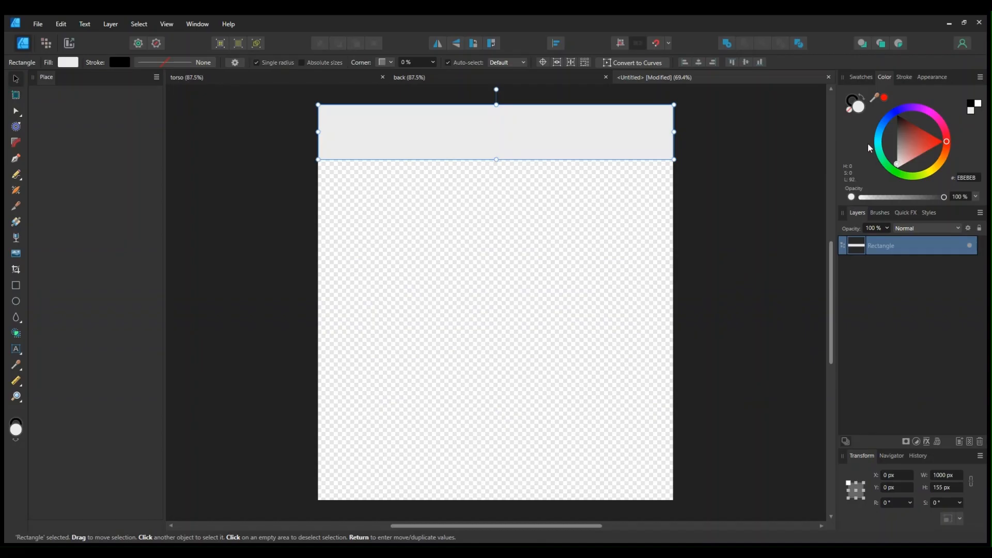
Step: Fill the rectangle with dark brown, hex 352100, and deselect it
left_click(964, 178)
type("352100")
key("Return")
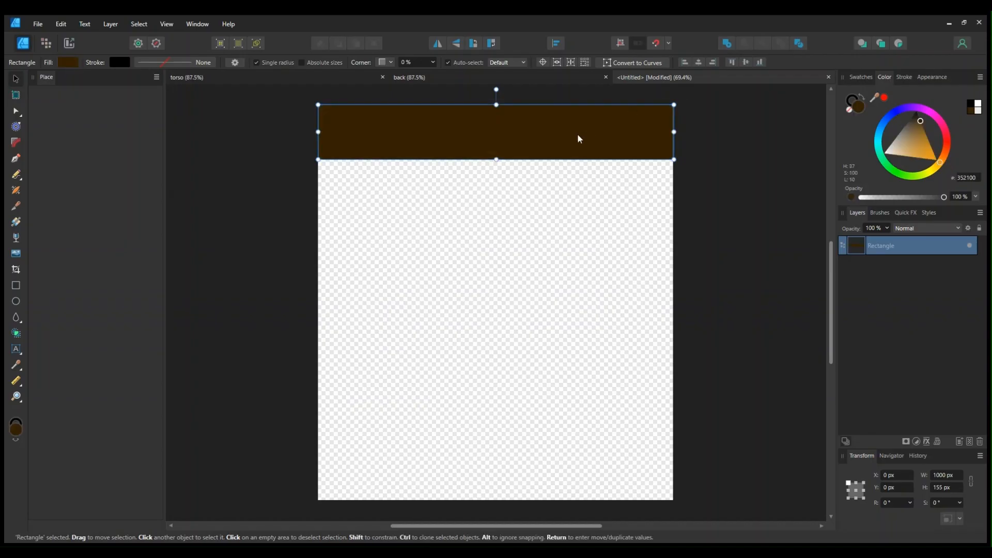
left_click(605, 227)
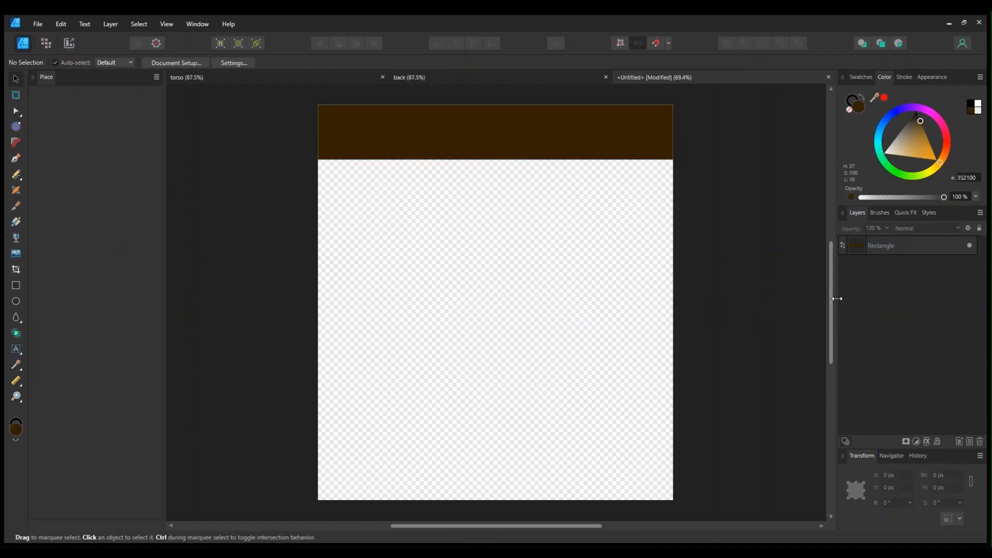
Step: Draw a rounded knot outline with the Pen tool across the brown rectangle's left half, extending beyond its upper and lower edges
scroll(832, 301, "up", 3)
scroll(814, 241, "down", 1)
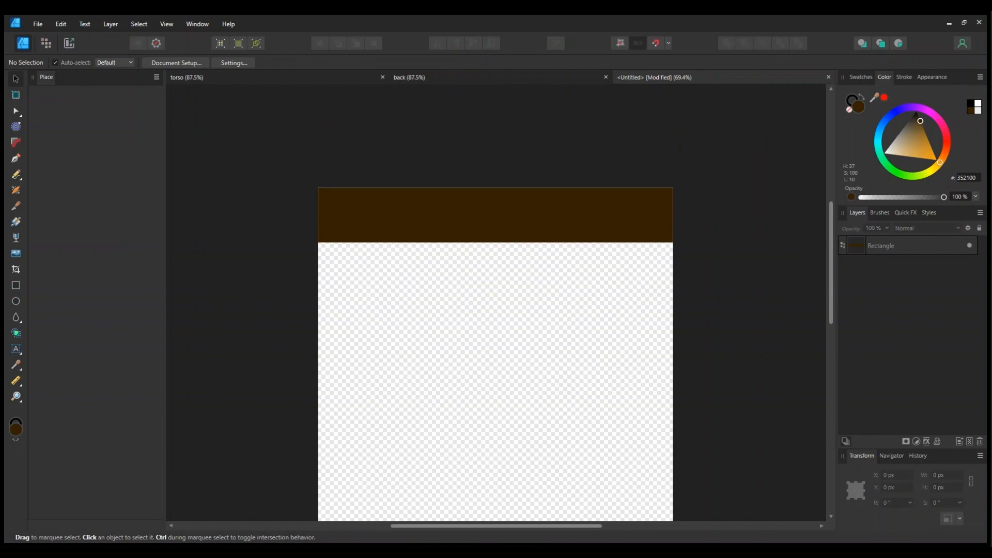
left_click_drag(536, 527, 526, 525)
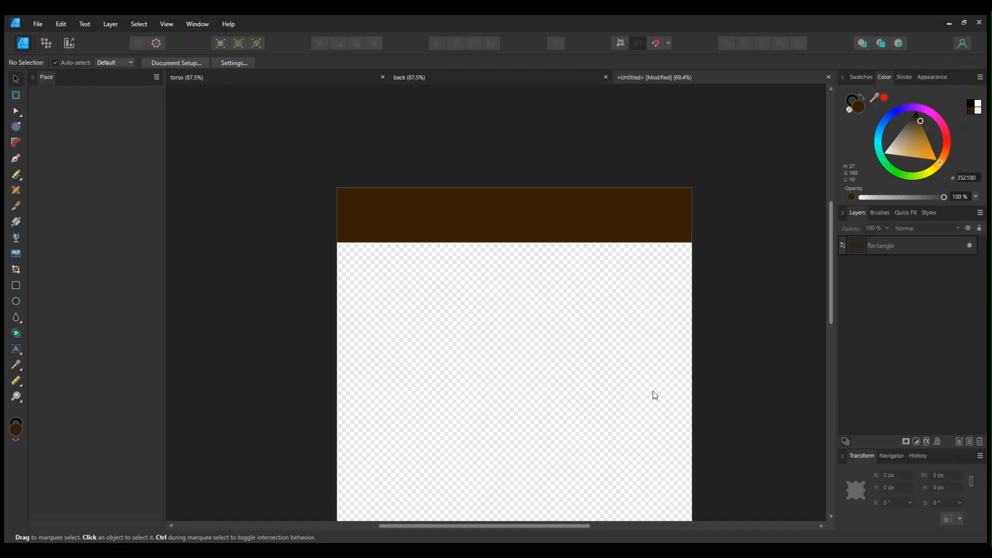
left_click_drag(832, 302, 648, 285)
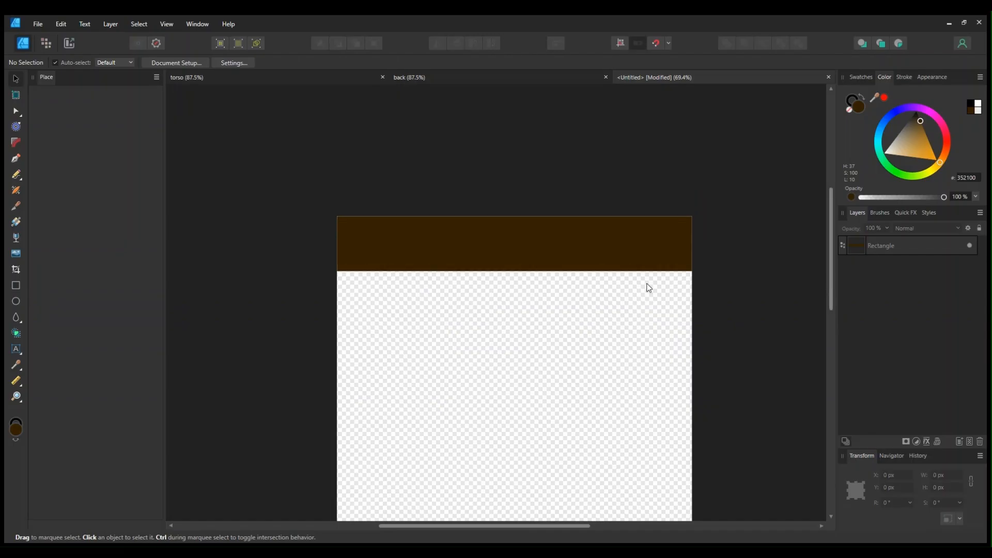
scroll(722, 369, "up", 3)
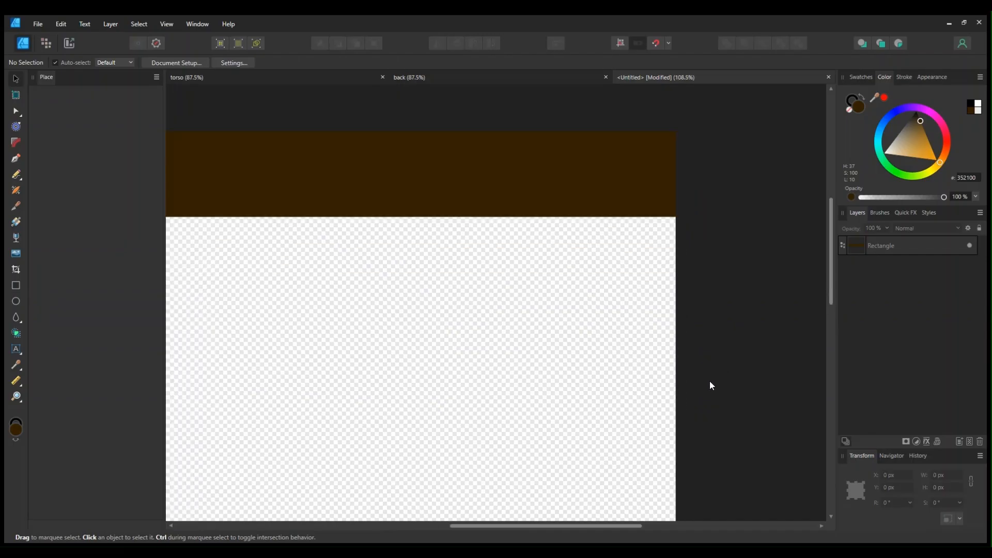
left_click_drag(553, 524, 486, 525)
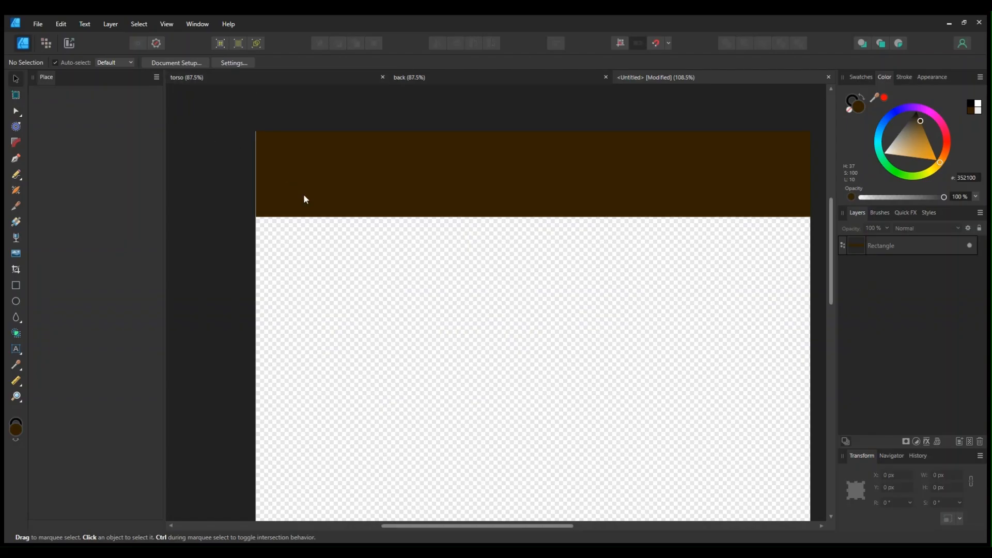
left_click(15, 162)
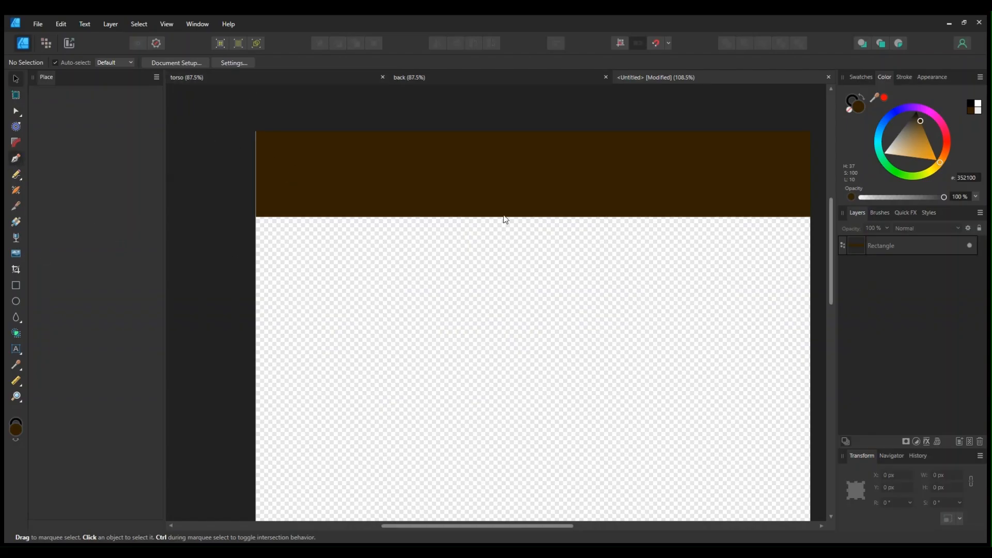
left_click(426, 133)
left_click_drag(418, 234, 463, 286)
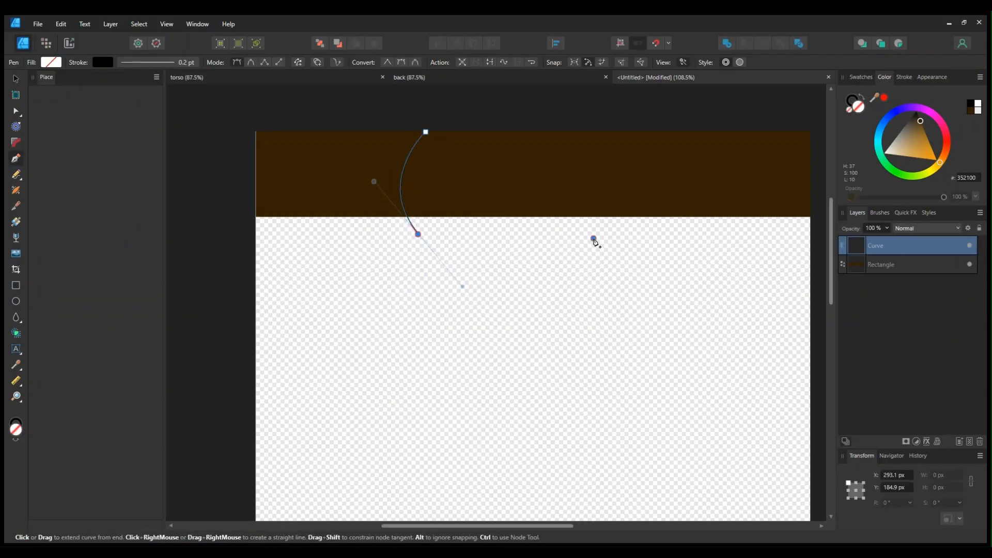
left_click_drag(594, 240, 619, 226)
left_click_drag(581, 129, 565, 104)
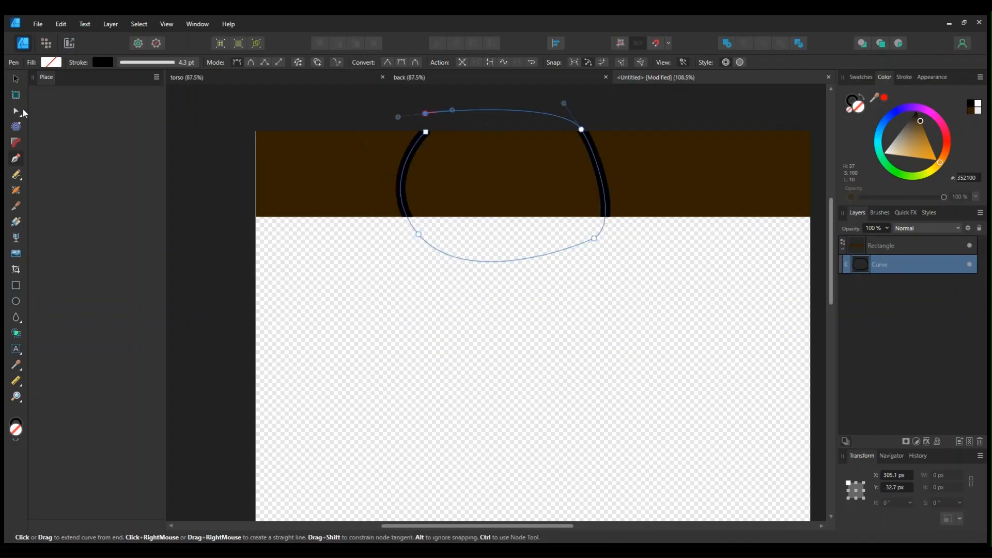
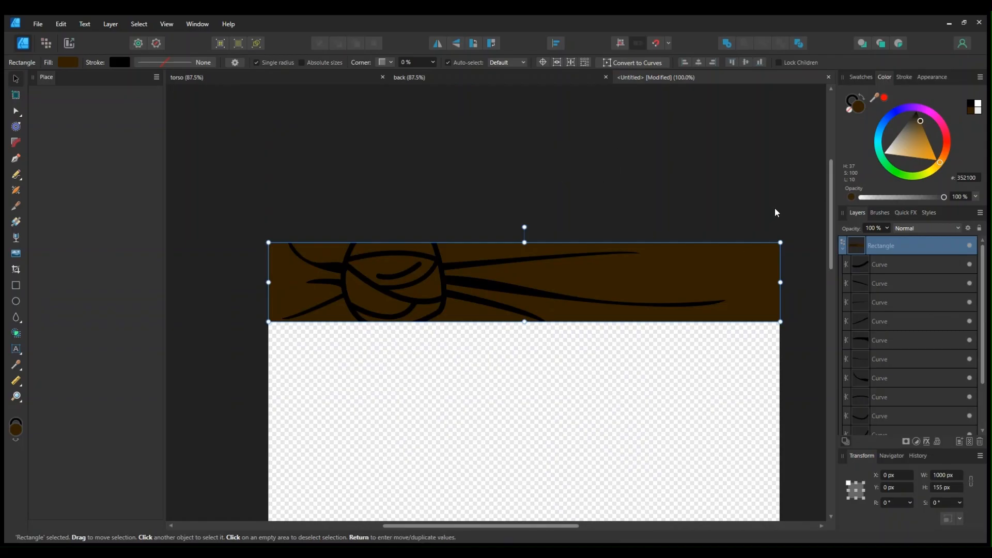
Step: Lock the brown rectangle's layer and collapse its nested knot and fold curves
left_click_drag(829, 222, 833, 268)
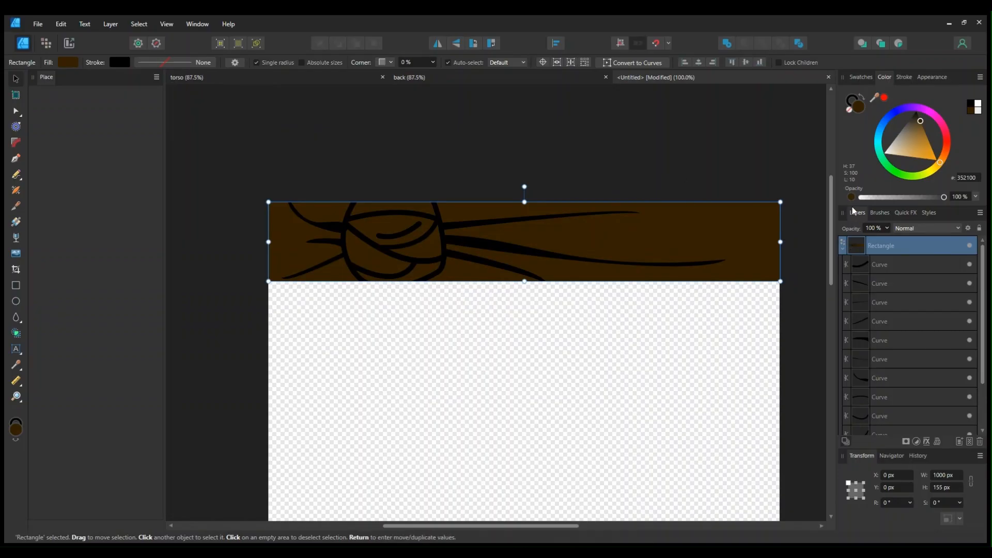
left_click_drag(826, 221, 827, 209)
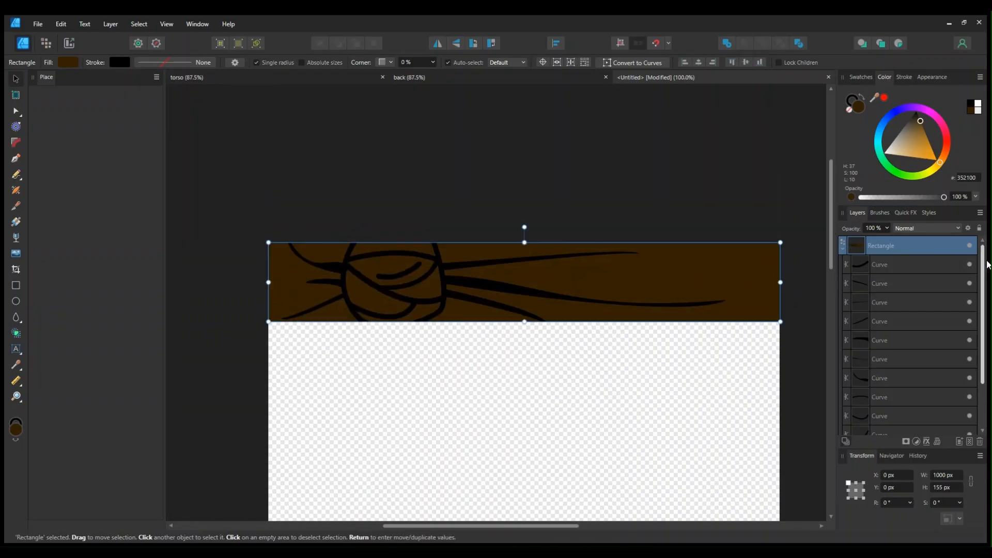
left_click(969, 246)
left_click(969, 247)
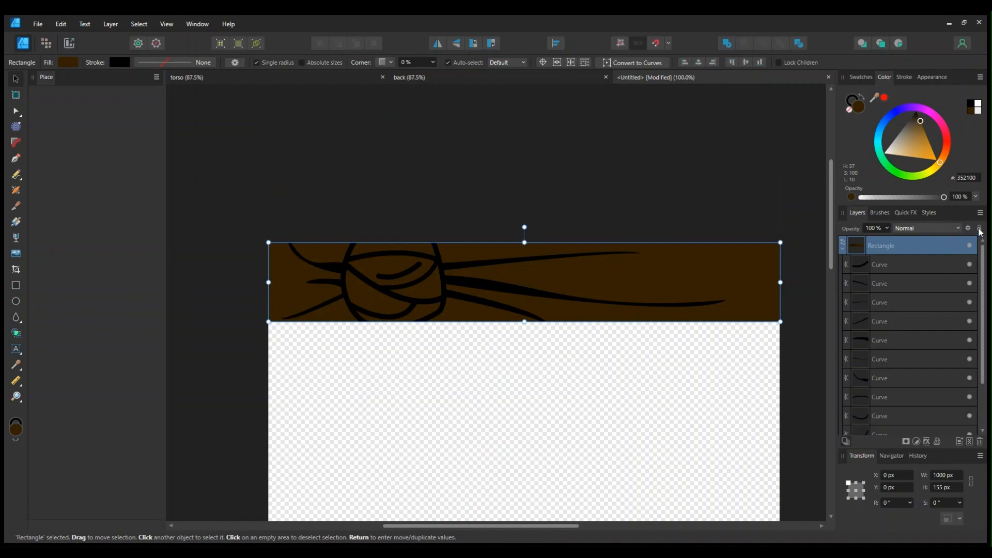
left_click(980, 229)
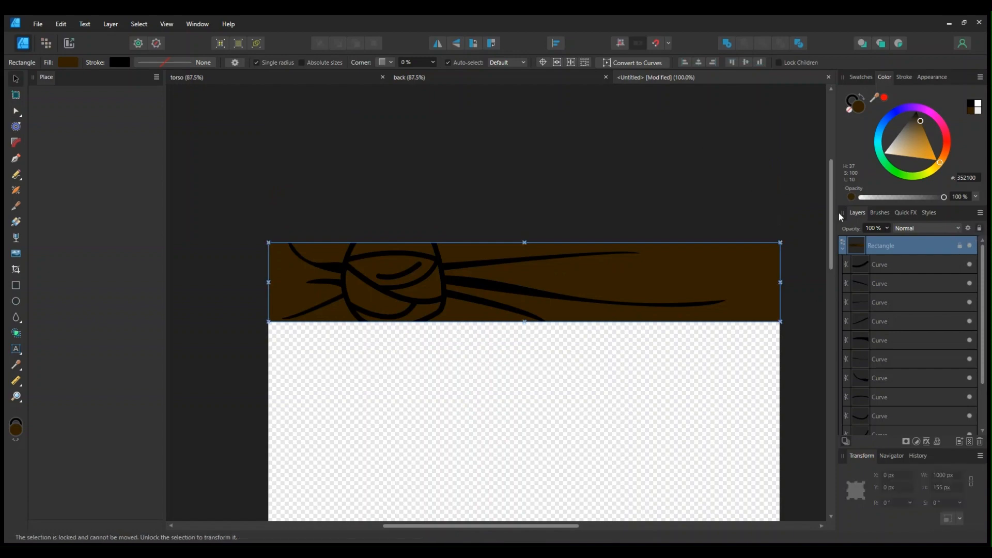
scroll(821, 244, "down", 3)
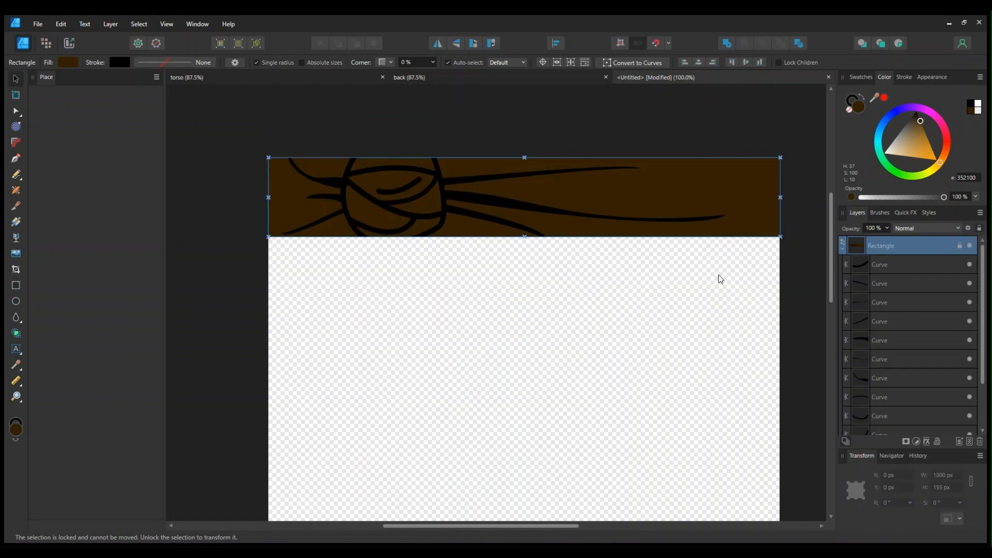
left_click(843, 247)
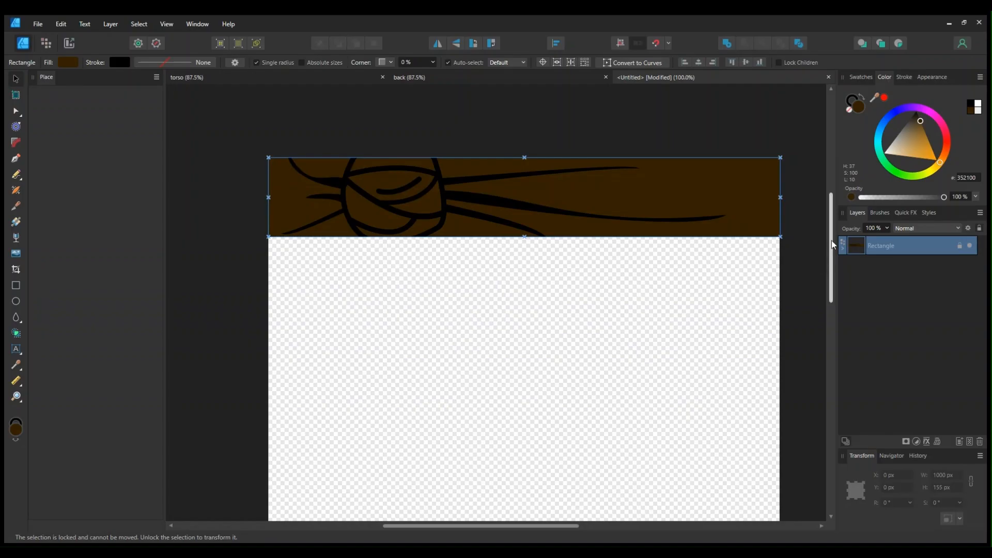
Step: Draw a long, narrow, wavy strap outline with the Pen tool, hanging from beneath the knot and open at its upper end
left_click_drag(832, 240, 831, 265)
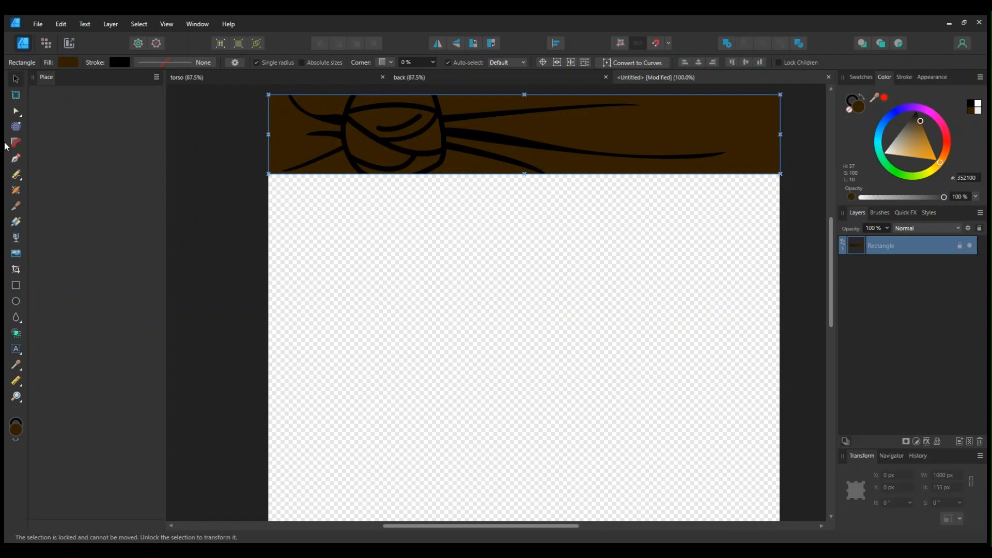
left_click(16, 159)
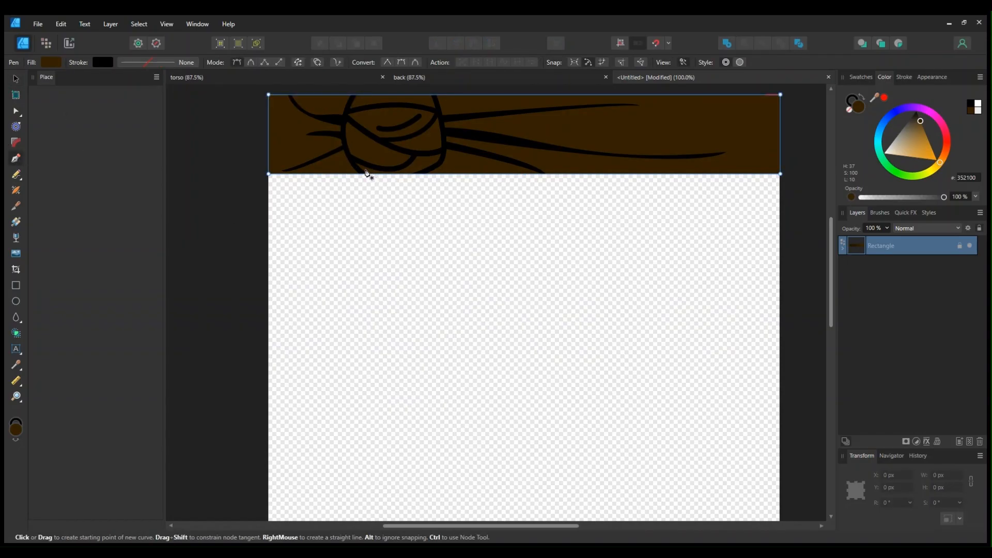
key("ctrl+2")
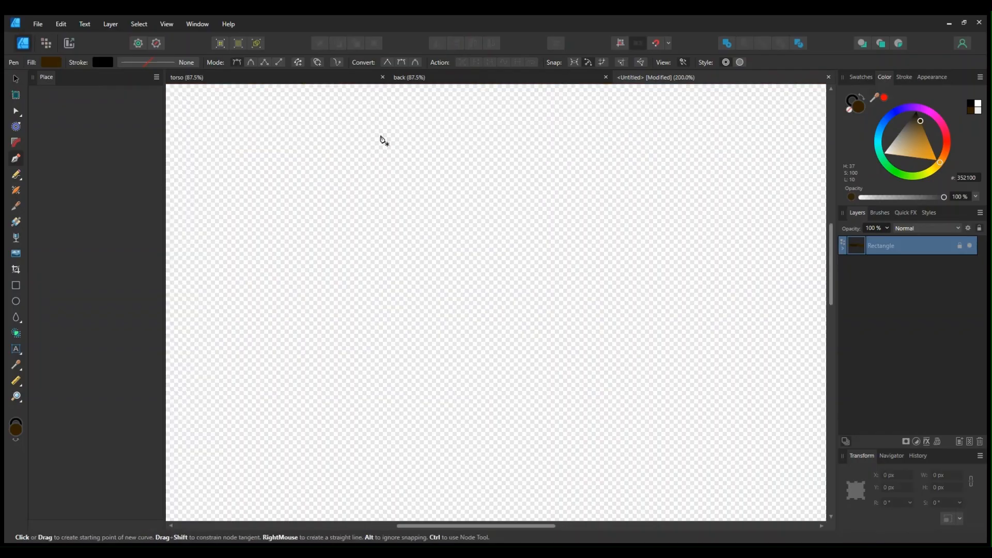
left_click_drag(830, 267, 823, 245)
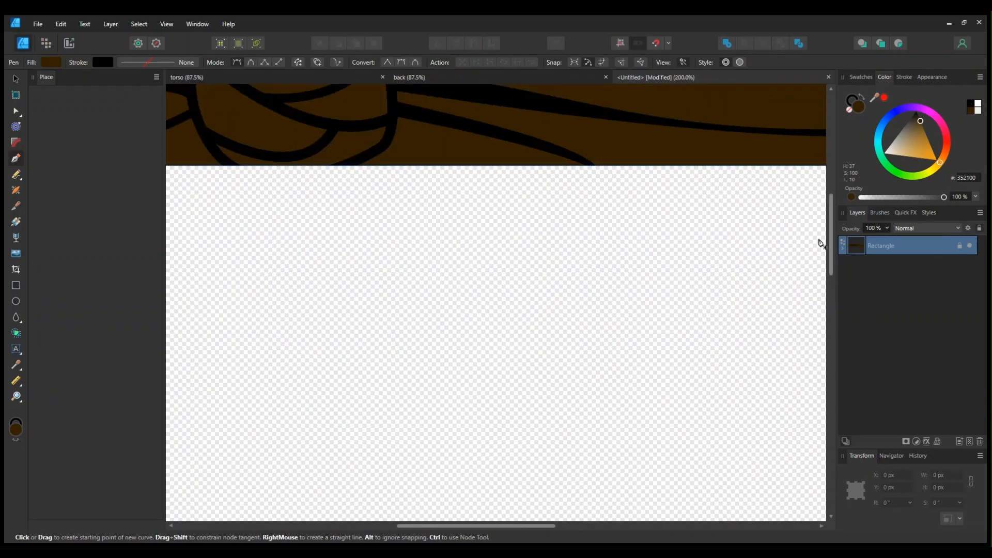
left_click(233, 158)
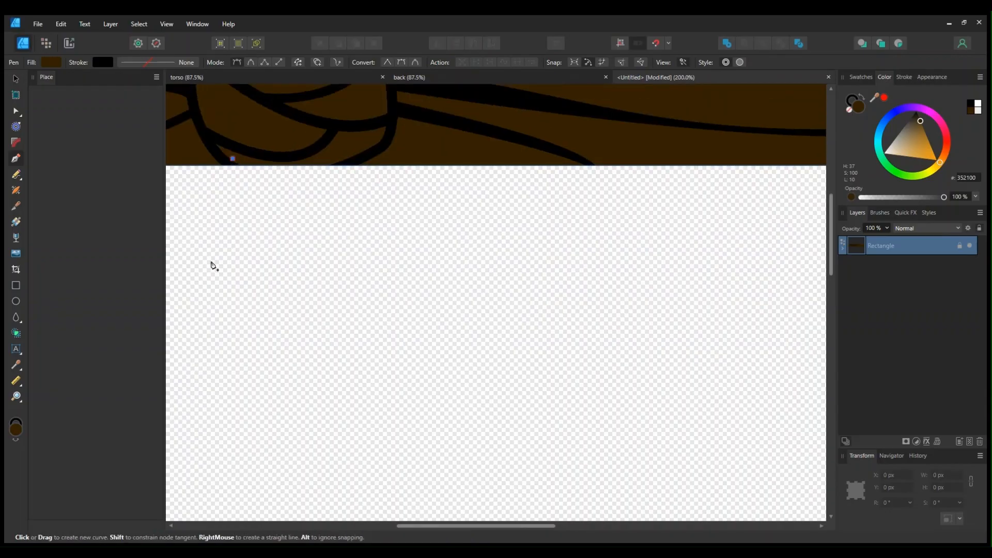
left_click_drag(210, 265, 189, 283)
left_click_drag(186, 399, 196, 413)
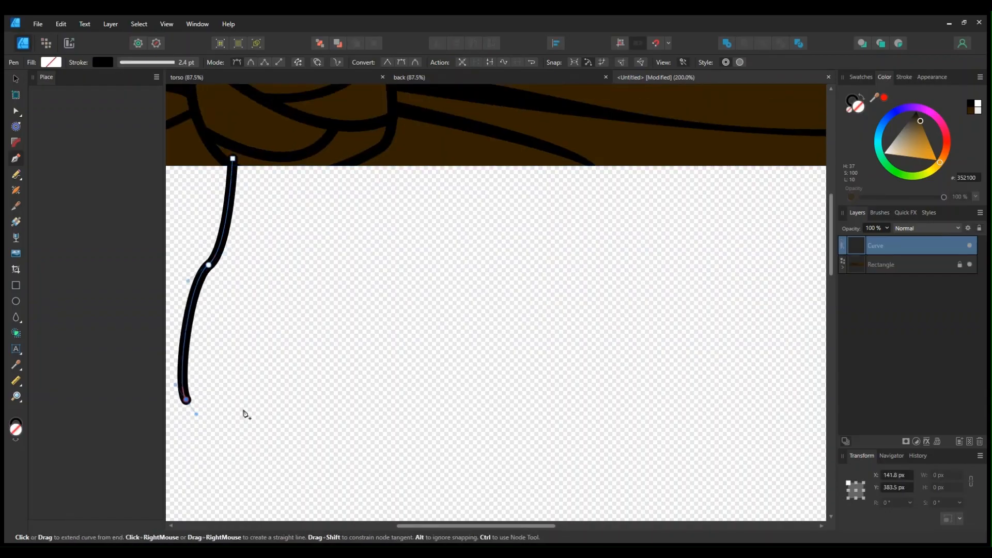
left_click(222, 376)
left_click_drag(232, 283, 253, 256)
left_click_drag(274, 162, 280, 139)
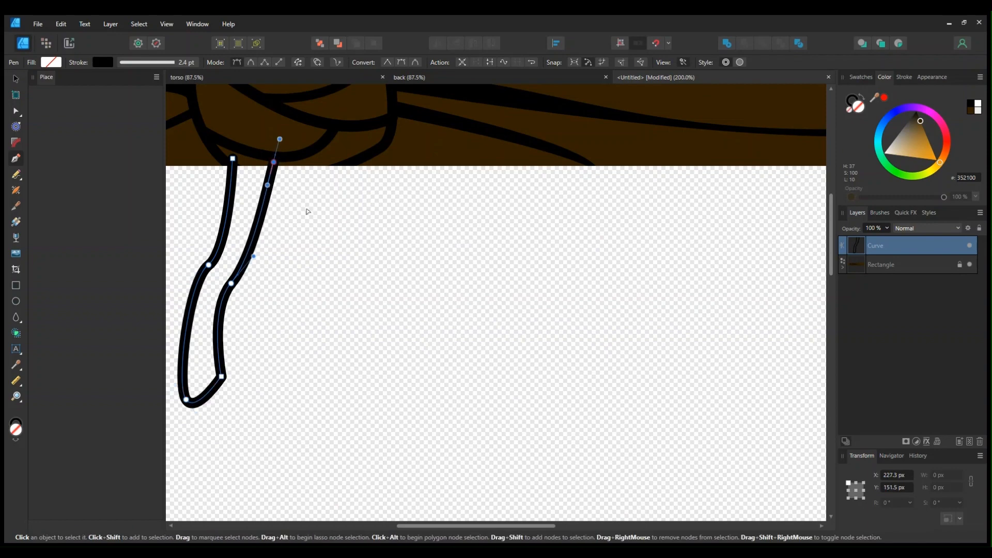
key("Escape")
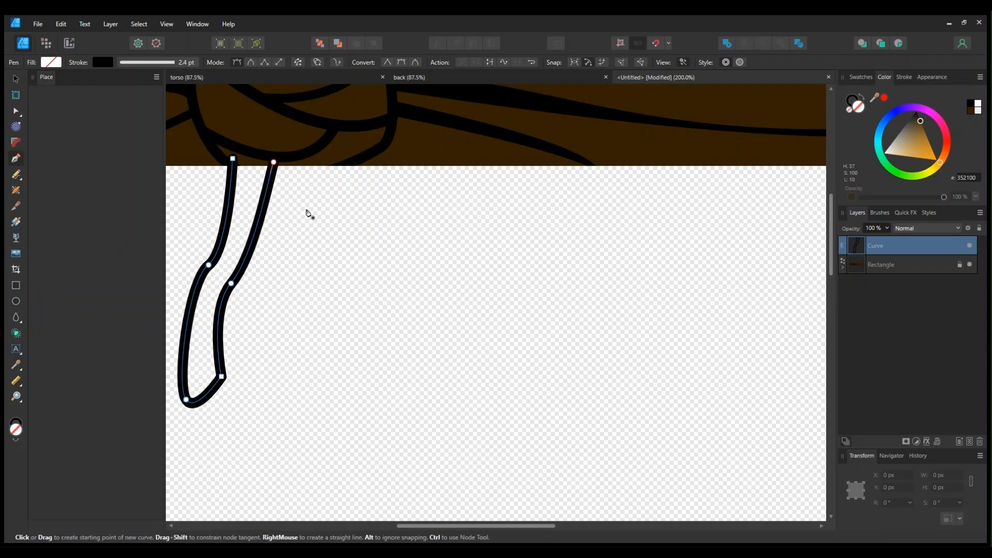
Step: Draw a shorter strap outline starting at the long strap's upper inner end, and raise its last node to the brown band's lower edge
left_click(274, 162)
left_click_drag(299, 237, 319, 261)
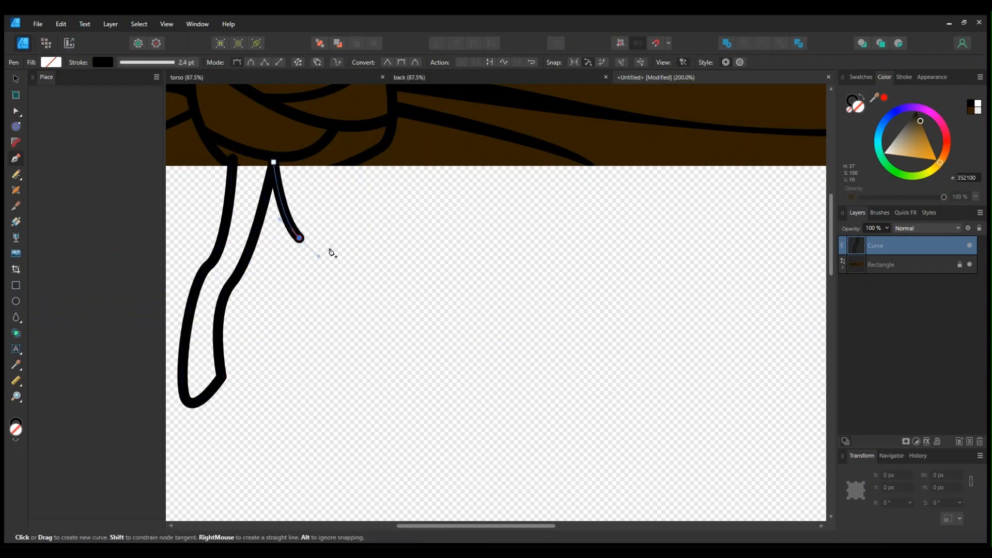
left_click_drag(334, 211, 342, 205)
left_click_drag(333, 169, 337, 160)
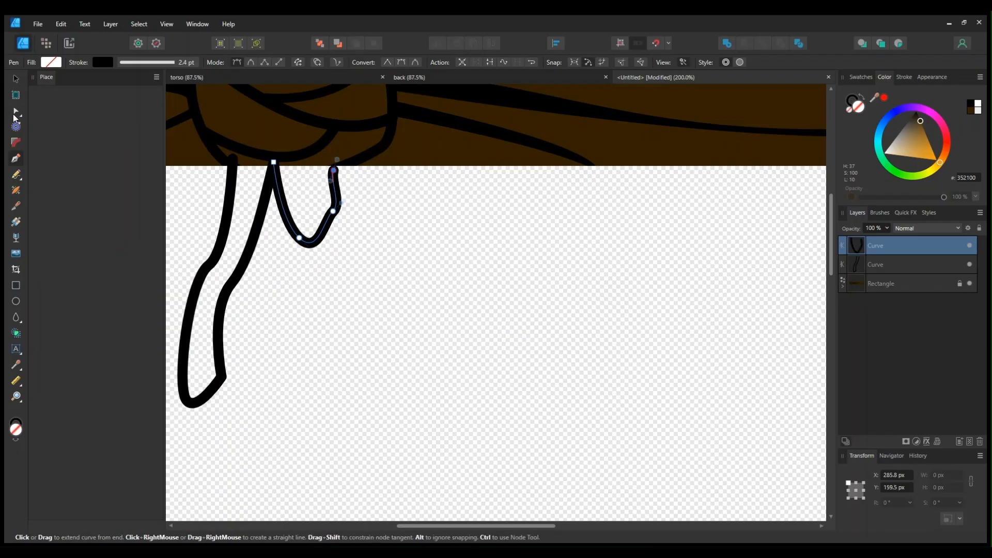
left_click(15, 114)
left_click_drag(333, 170, 331, 163)
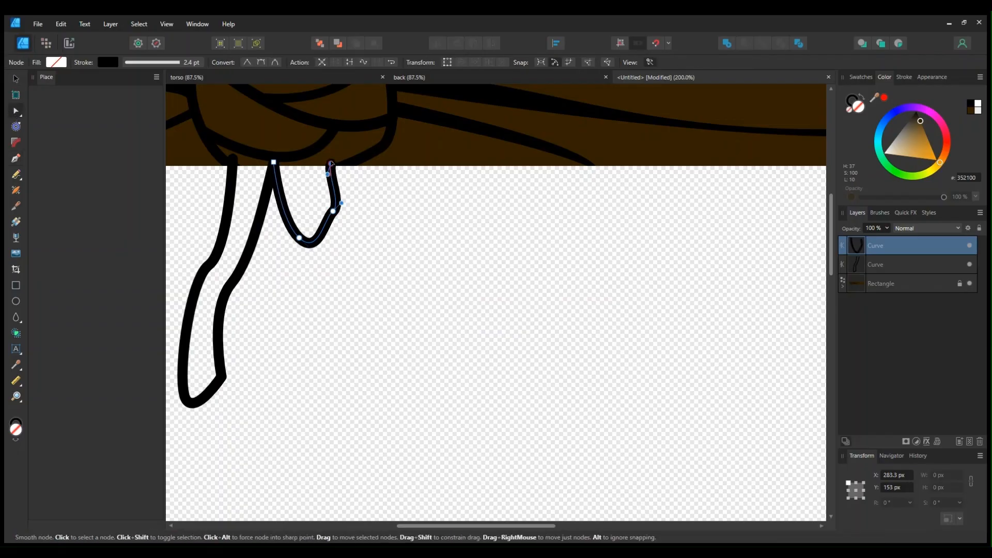
Step: Move both strap outlines beneath the brown rectangle in the layer order and flatten the curves at their lower ends
left_click_drag(878, 241, 877, 312)
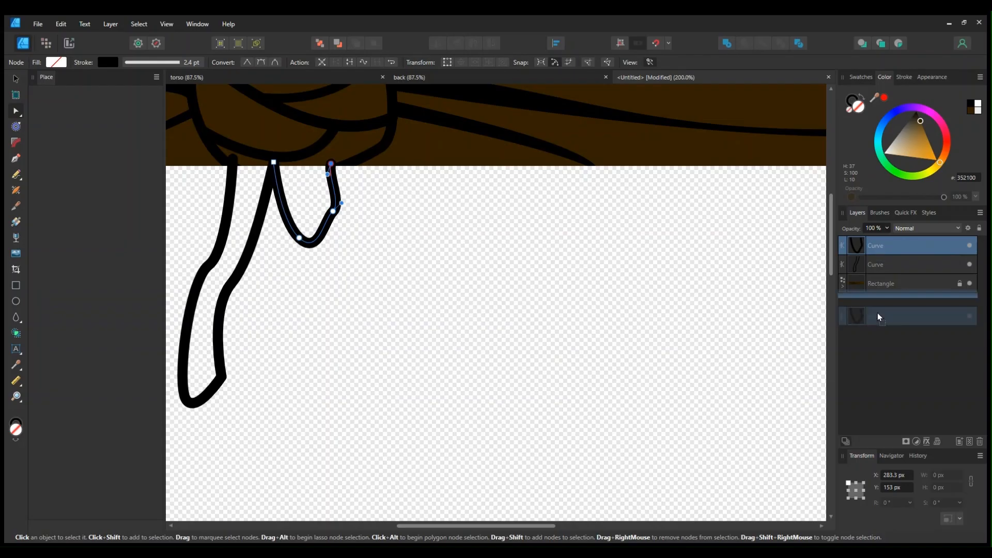
left_click_drag(877, 265, 876, 306)
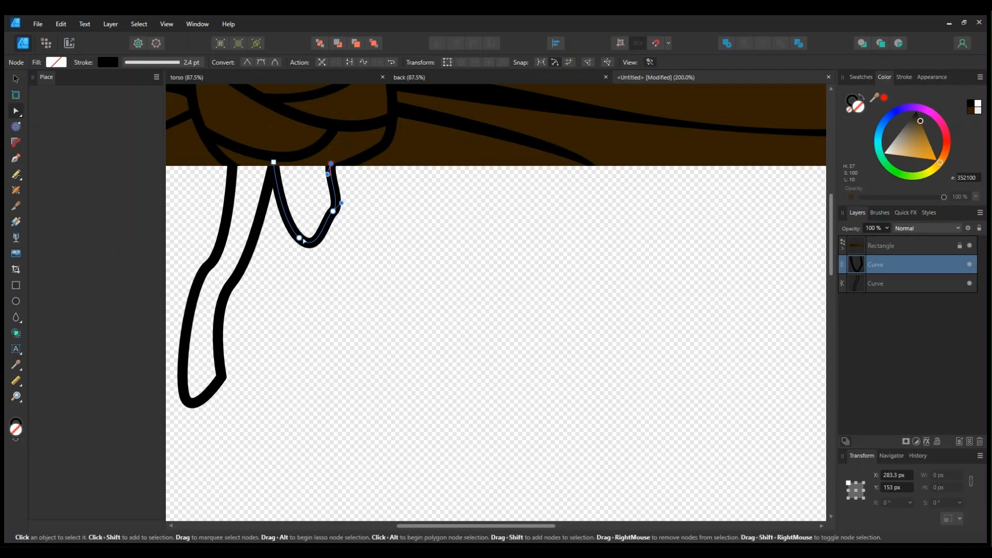
left_click(300, 238)
left_click_drag(316, 255, 315, 226)
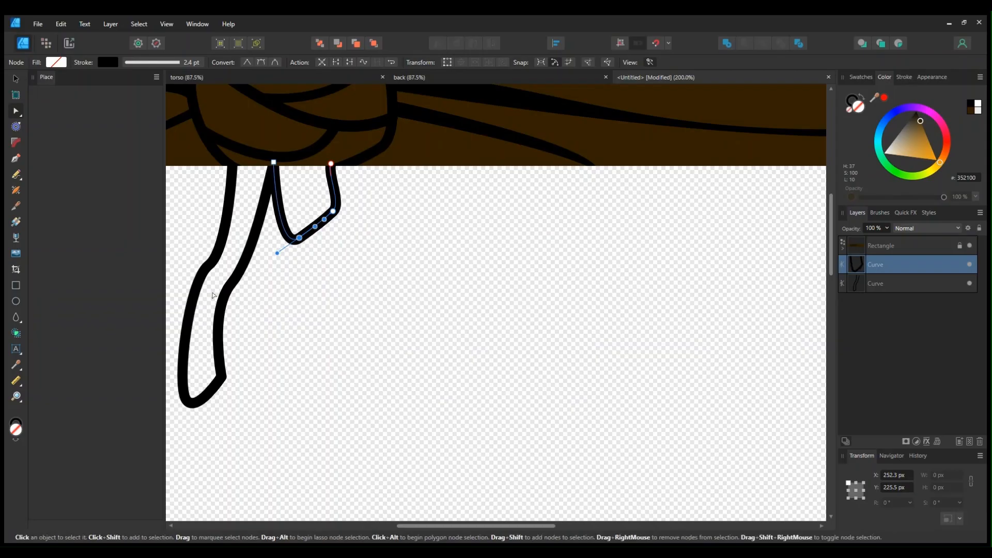
left_click(210, 392)
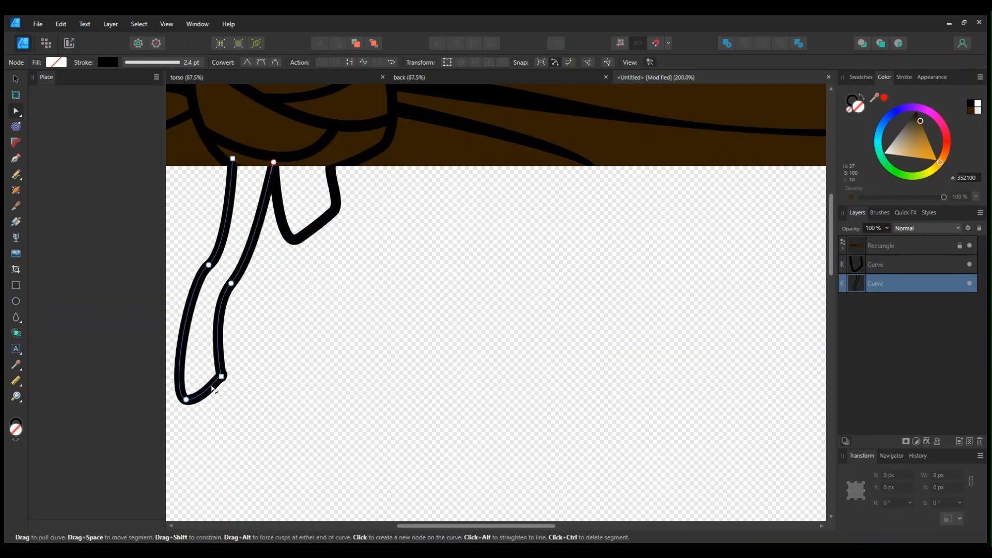
Step: Spread the long strap's two upper end nodes apart and shift the short strap's inner upper node slightly so the straps overlap
left_click(310, 358)
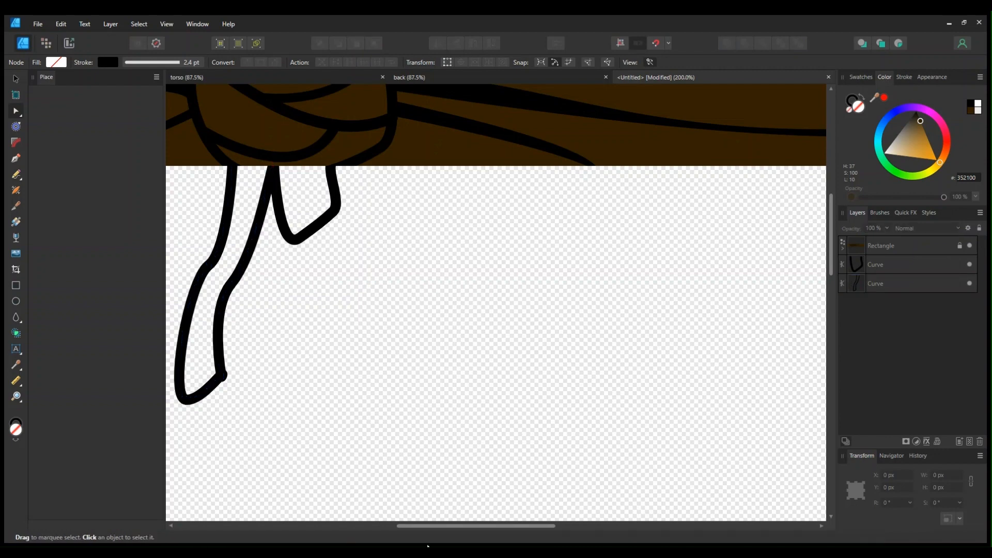
left_click_drag(427, 526, 349, 499)
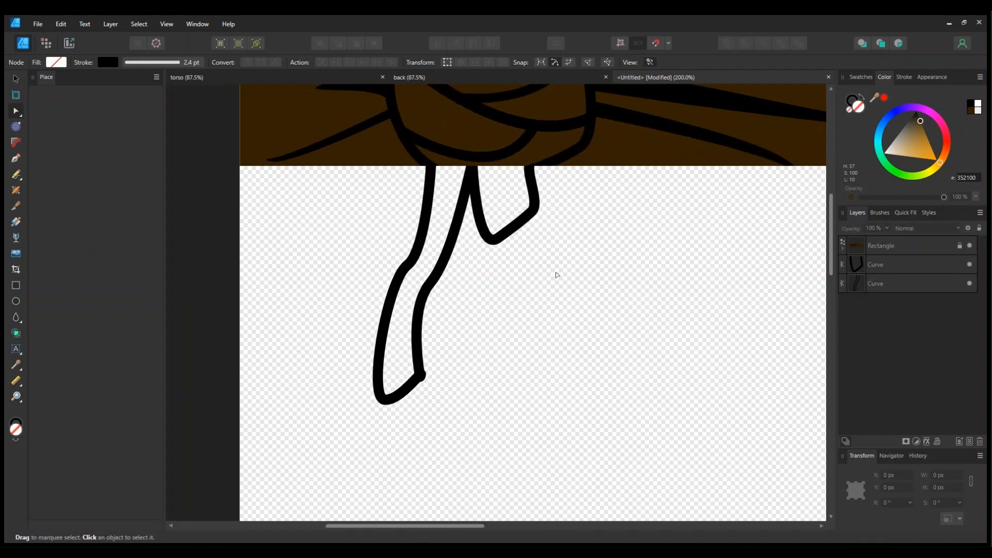
left_click(434, 169)
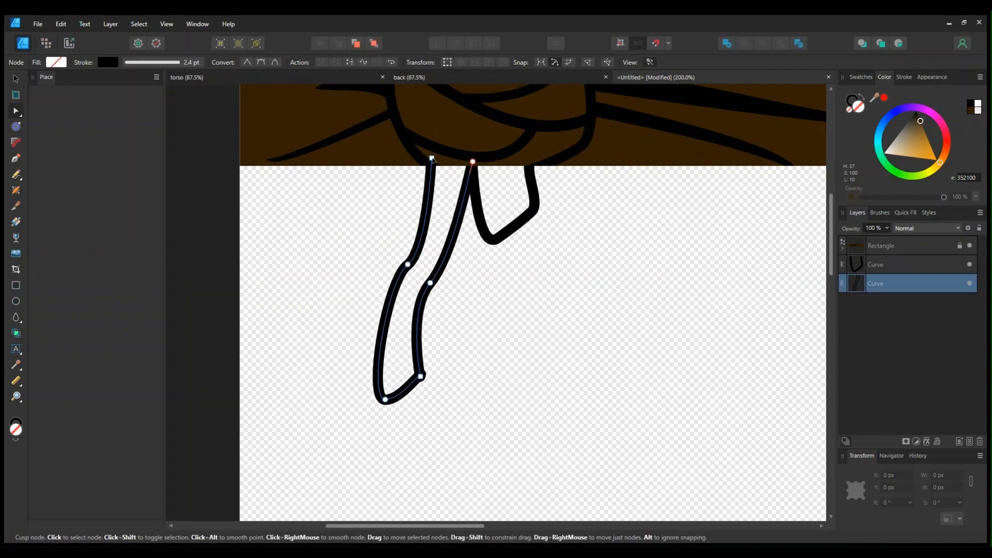
left_click_drag(431, 158, 488, 164)
left_click(882, 261)
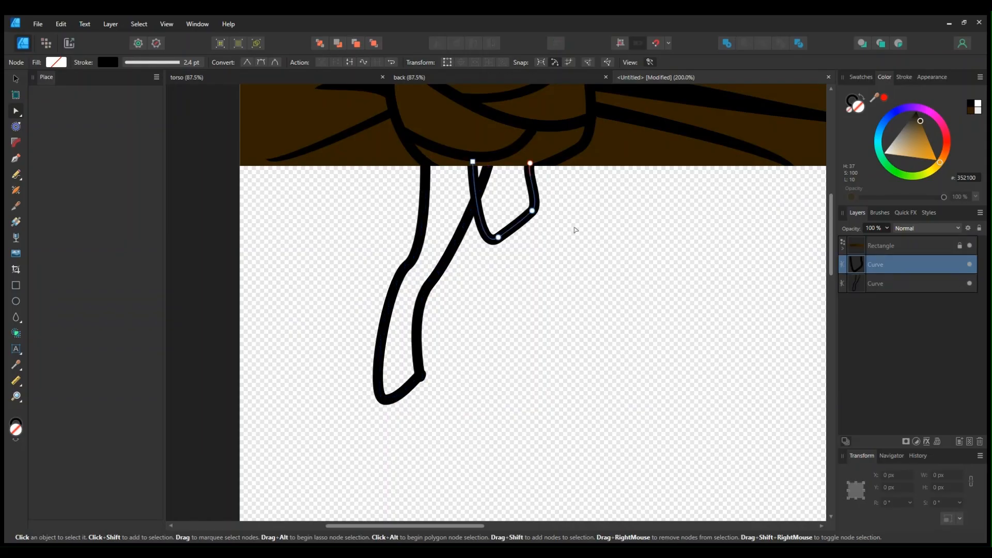
left_click_drag(474, 163, 469, 161)
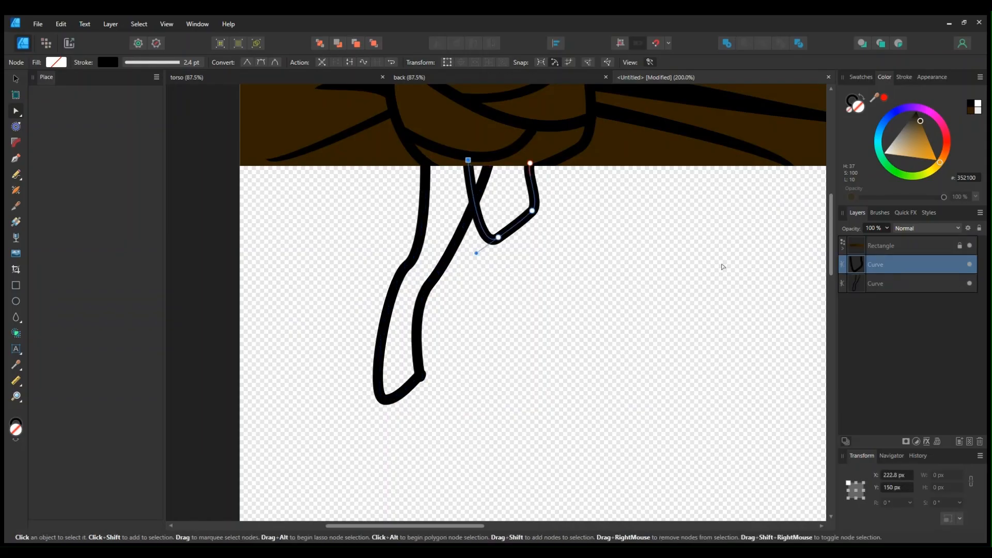
Step: Fill both the short and long straps with the dark brown 352100
left_click(967, 108)
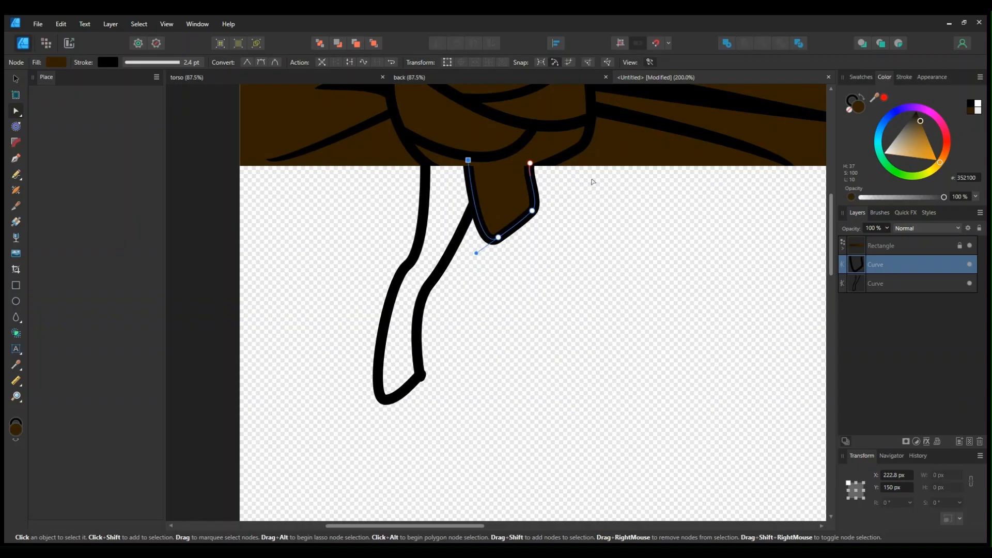
left_click(429, 254)
left_click(438, 279)
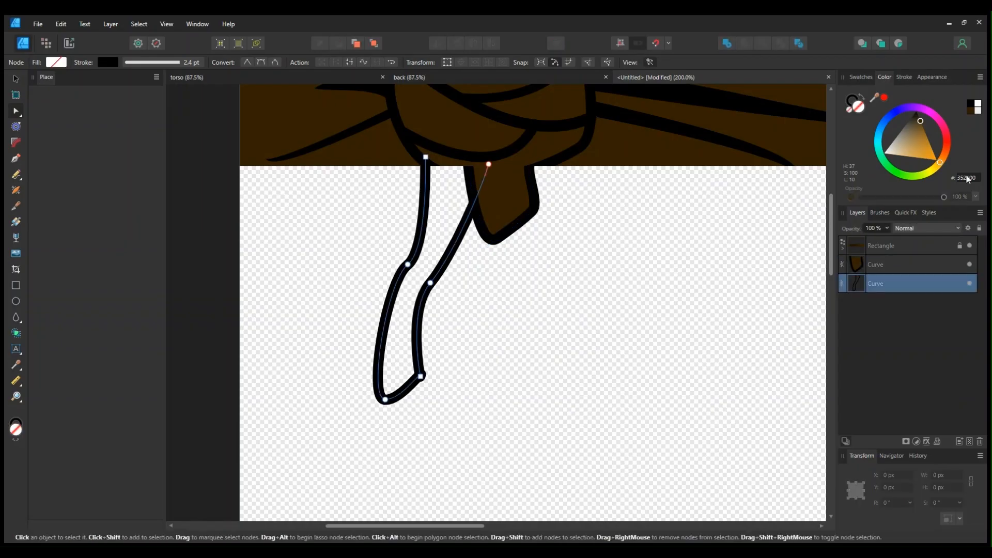
left_click(977, 112)
left_click(640, 239)
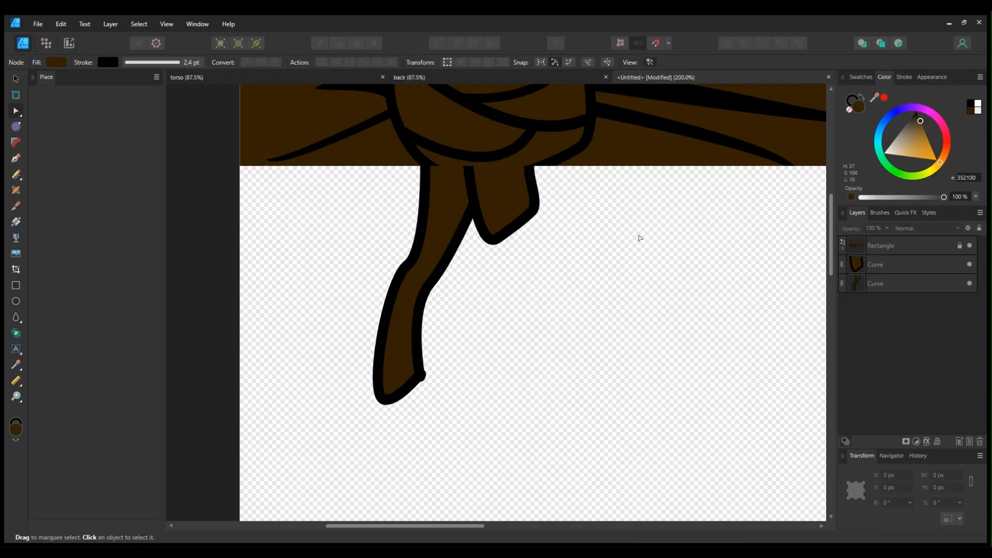
Step: Lengthen the short strap by moving its lower nodes downward, and narrow its upper end by moving the outer node inward
scroll(638, 240, "down", 8)
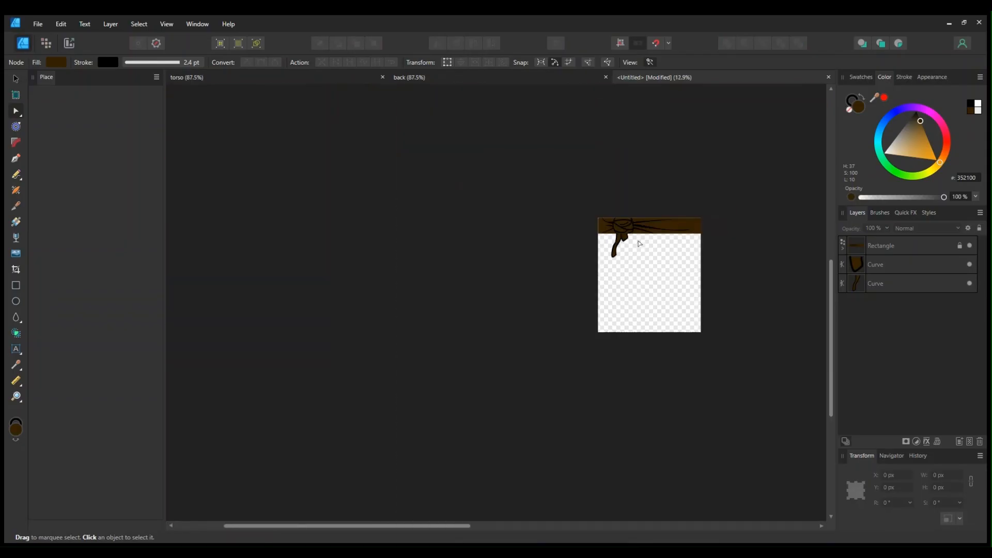
scroll(638, 243, "up", 10)
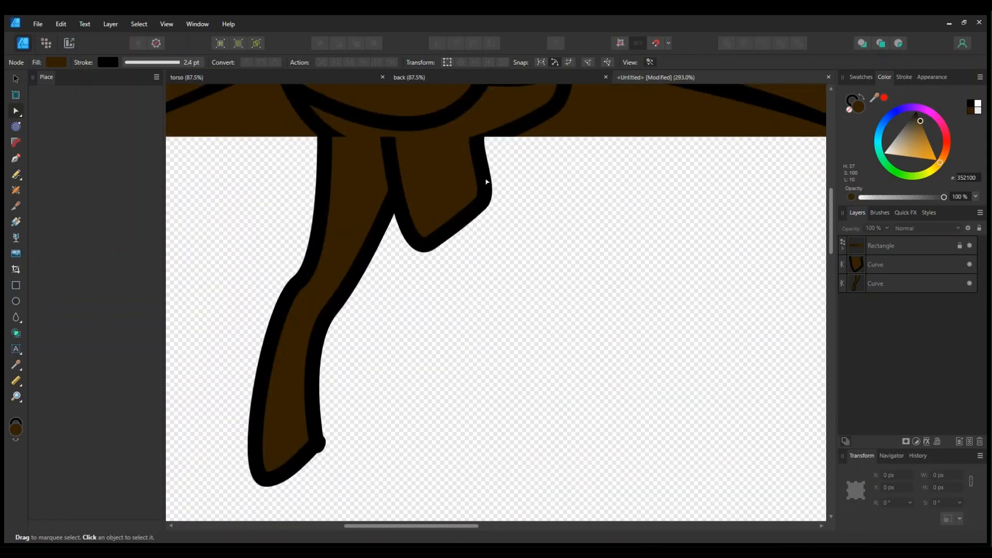
left_click(487, 182)
left_click_drag(479, 202, 503, 263)
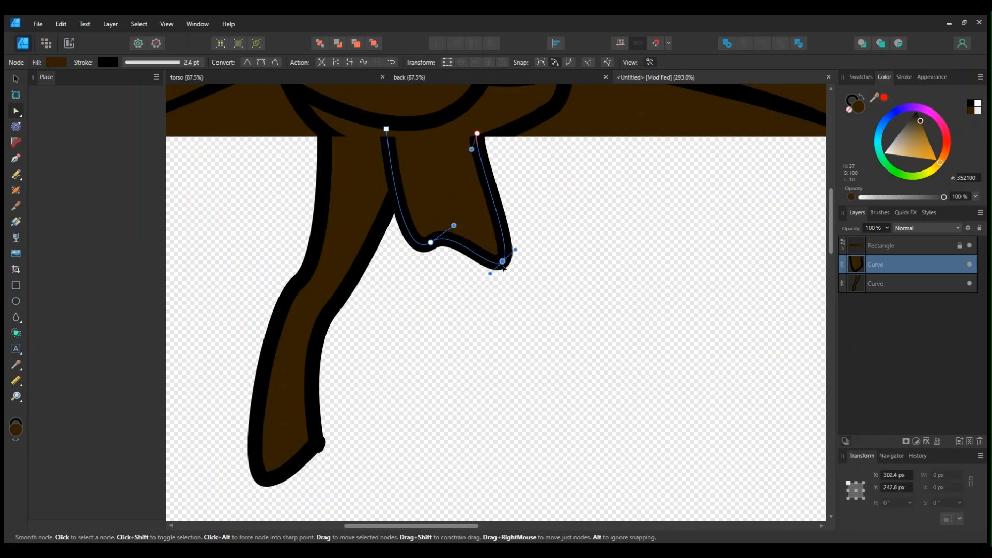
left_click_drag(431, 242, 472, 327)
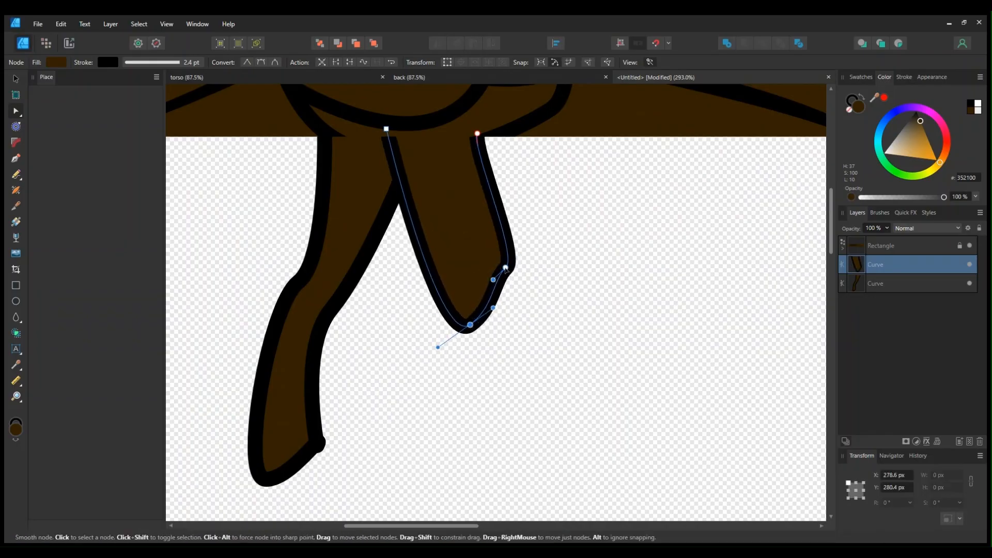
left_click_drag(505, 270, 489, 284)
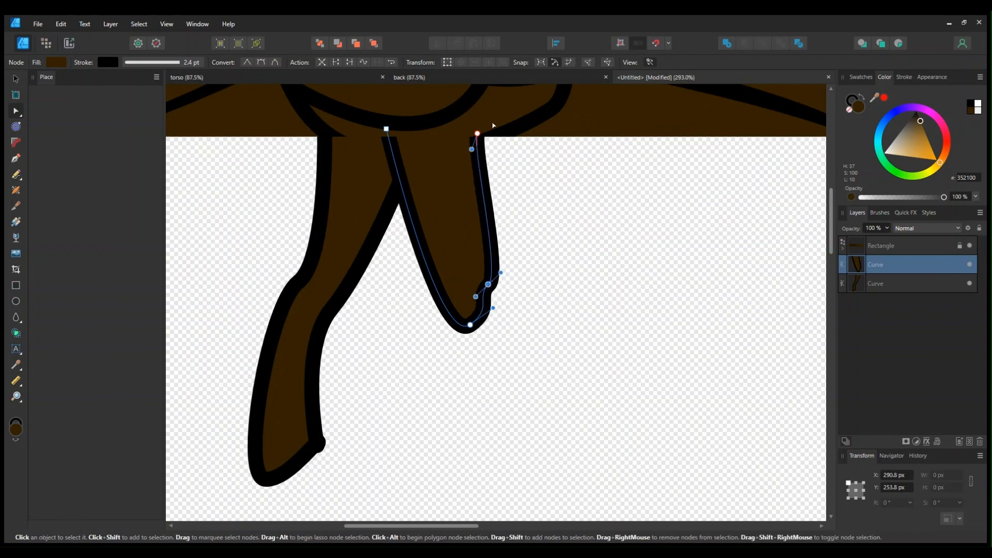
left_click_drag(478, 133, 459, 135)
left_click(572, 242)
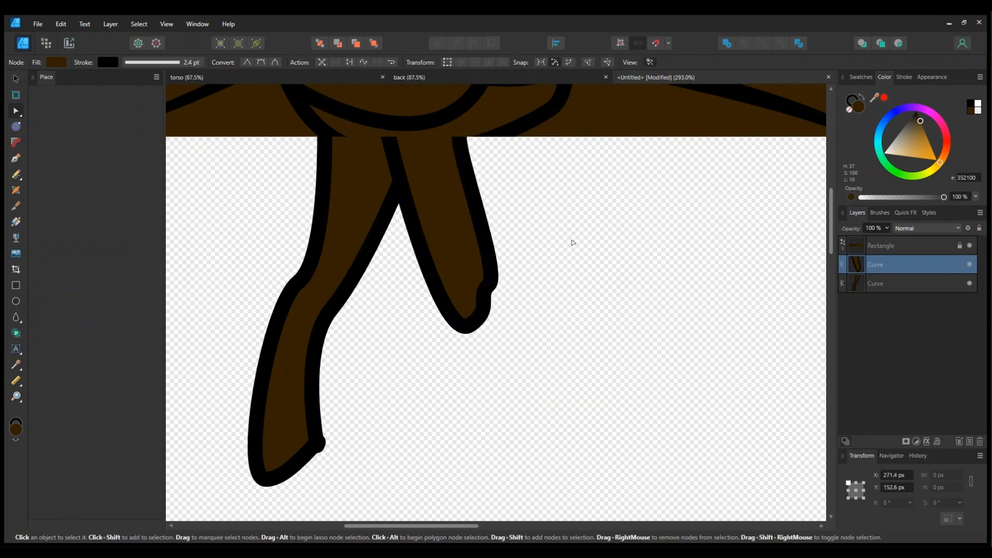
Step: Scale the short strap slightly wider and longer, keeping its upper inner corner in place
scroll(540, 345, "up", 2)
scroll(541, 345, "down", 10)
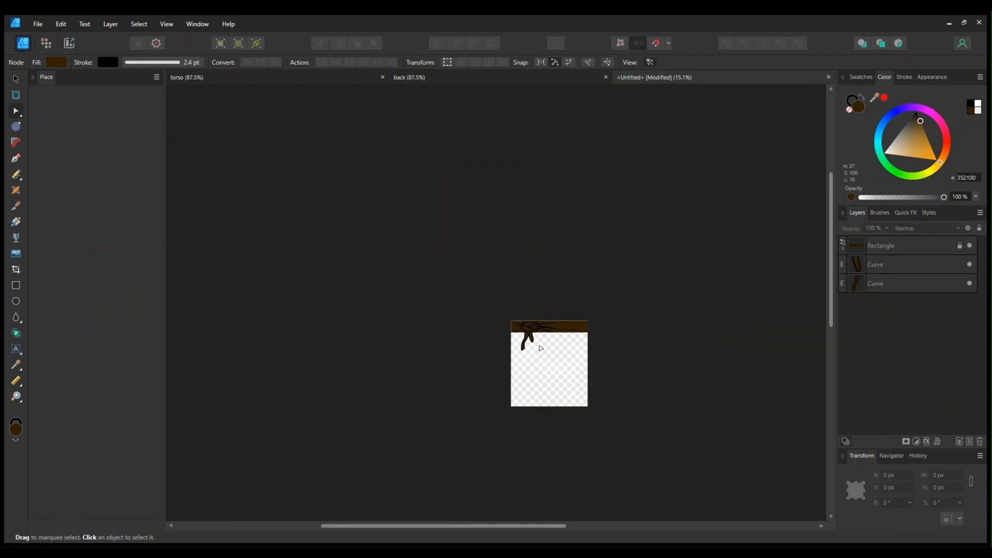
scroll(541, 348, "up", 7)
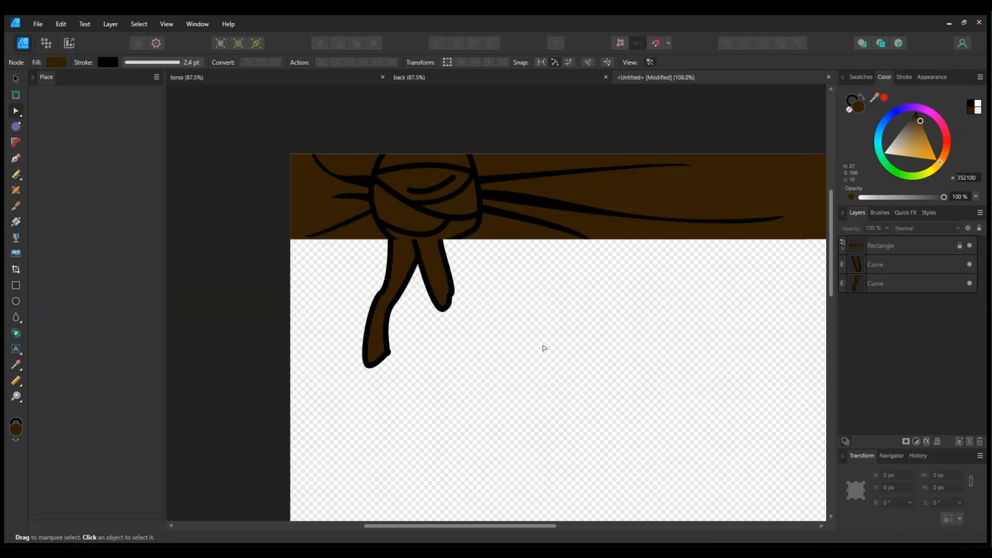
scroll(544, 348, "down", 6)
scroll(544, 348, "up", 8)
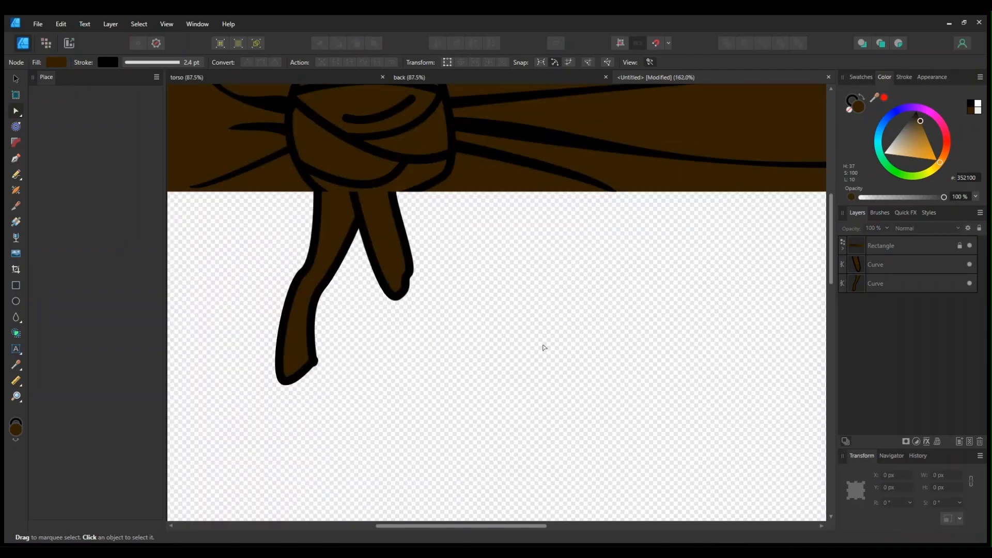
left_click(404, 280)
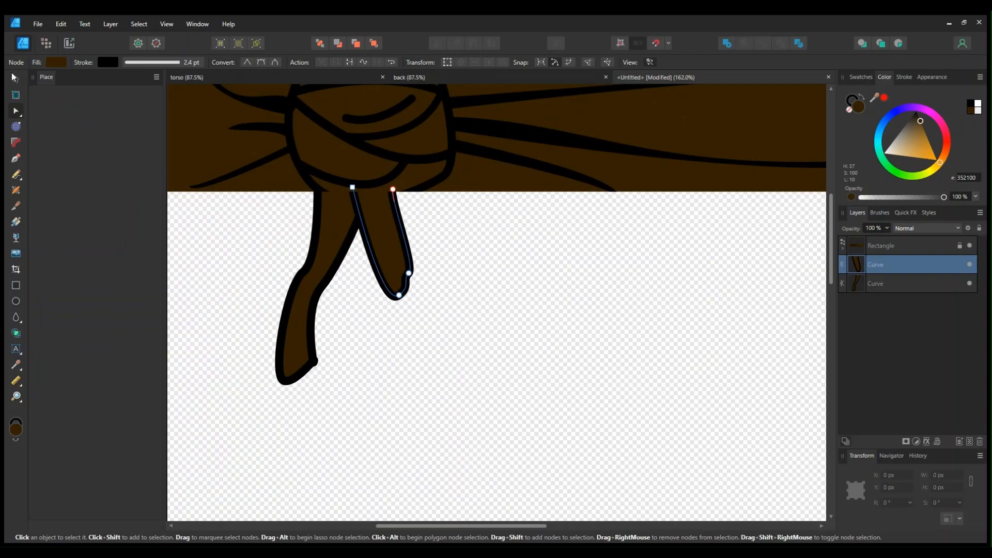
left_click(15, 79)
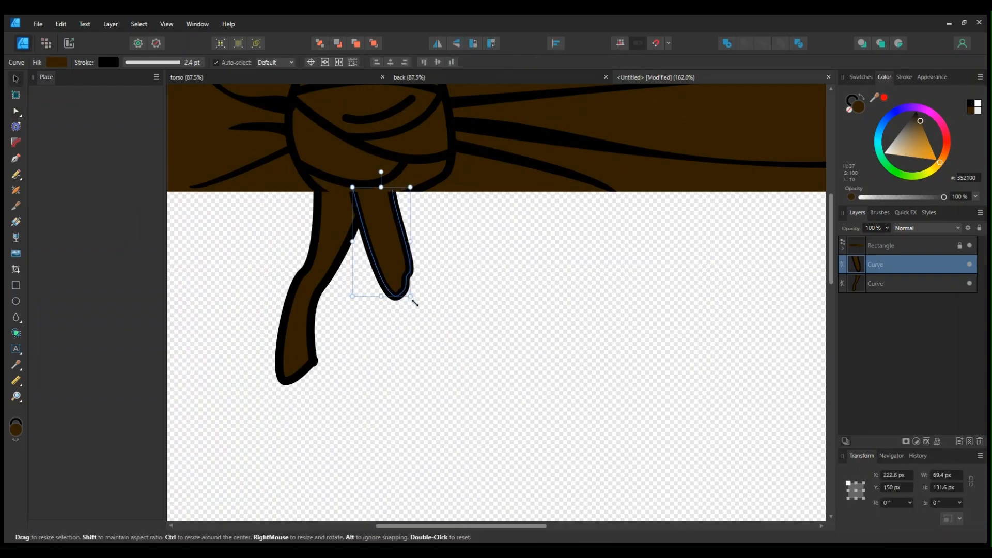
left_click_drag(414, 304, 424, 329)
Step: Widen the long strap to about 121 px and lengthen it to about 277 px
left_click(328, 281)
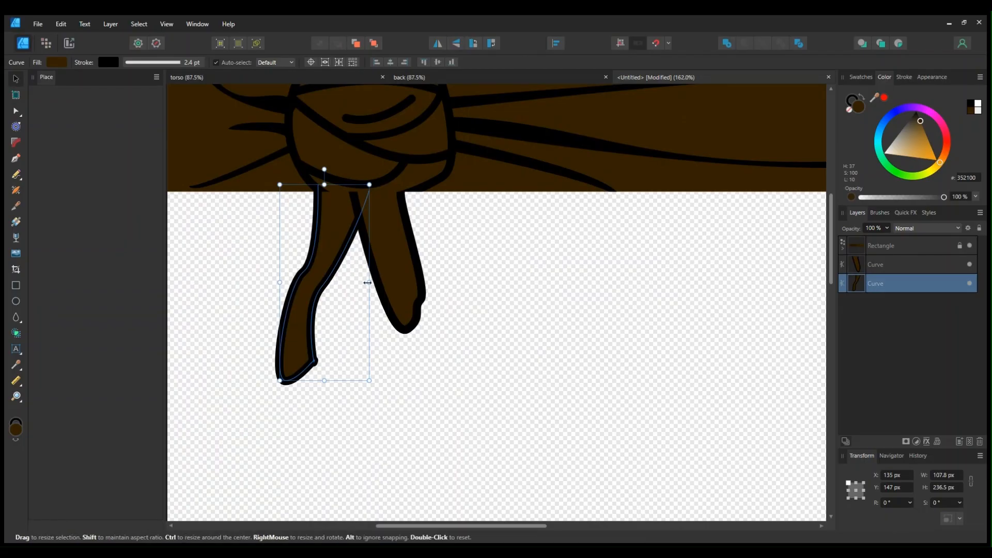
mouse_move(367, 282)
left_mouse_down()
mouse_move(377, 271)
mouse_move(378, 280)
left_mouse_up()
left_click(533, 288)
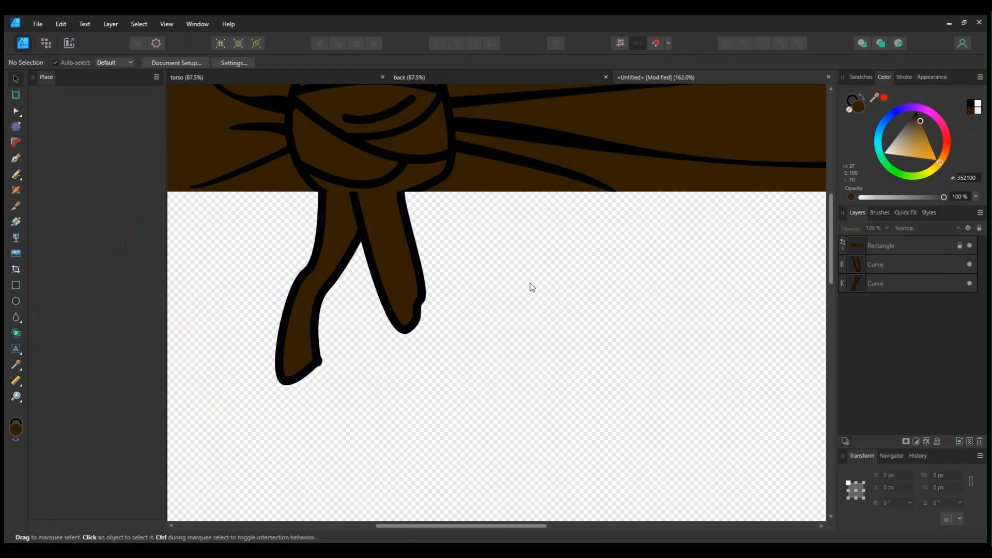
scroll(508, 290, "down", 10)
scroll(510, 291, "up", 6)
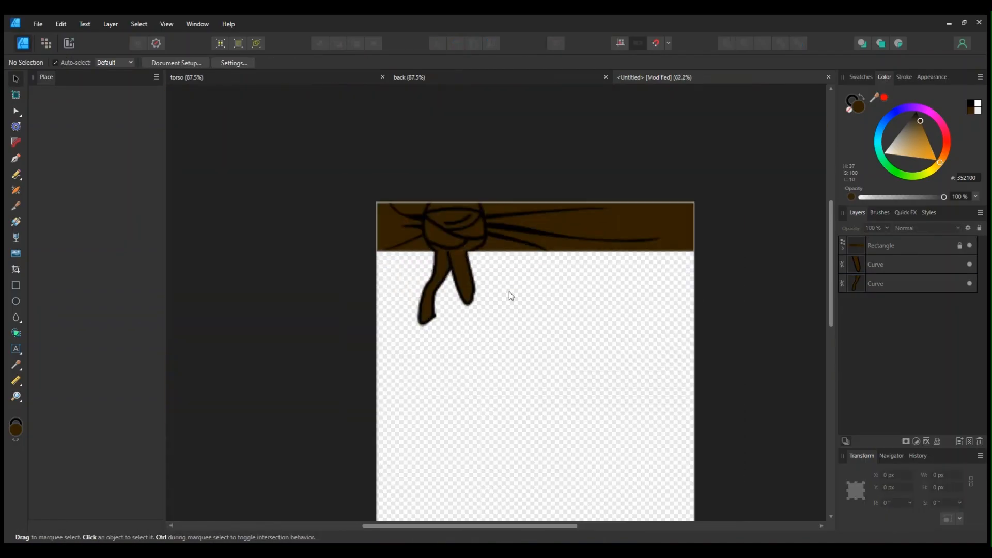
scroll(509, 291, "up", 5)
left_click(275, 293)
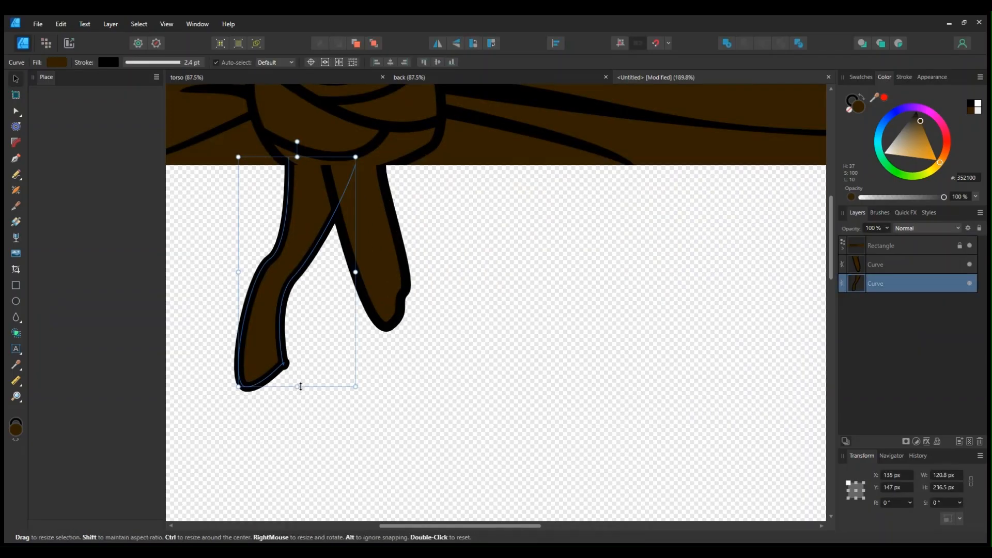
left_click_drag(301, 386, 300, 428)
scroll(571, 330, "up", 5)
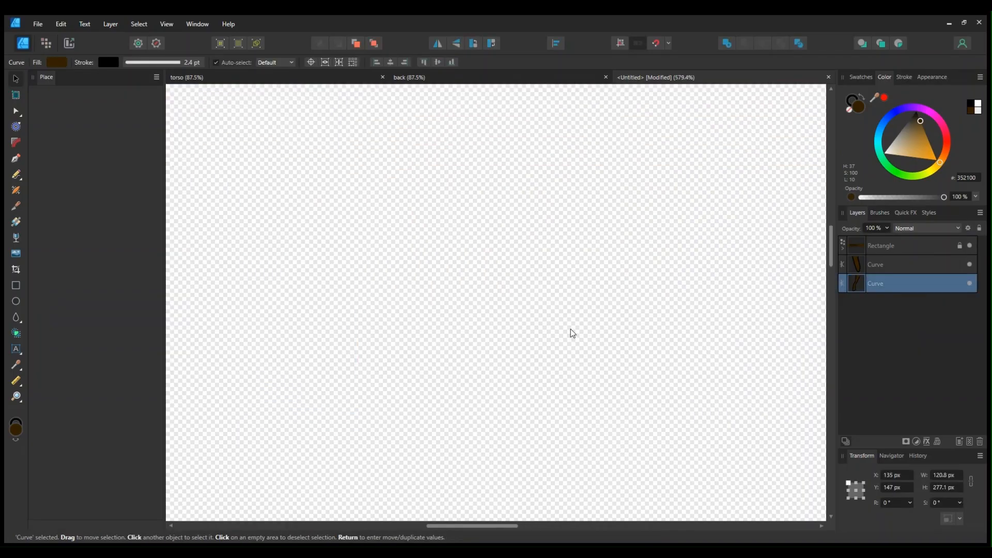
scroll(568, 332, "down", 9)
scroll(566, 333, "up", 7)
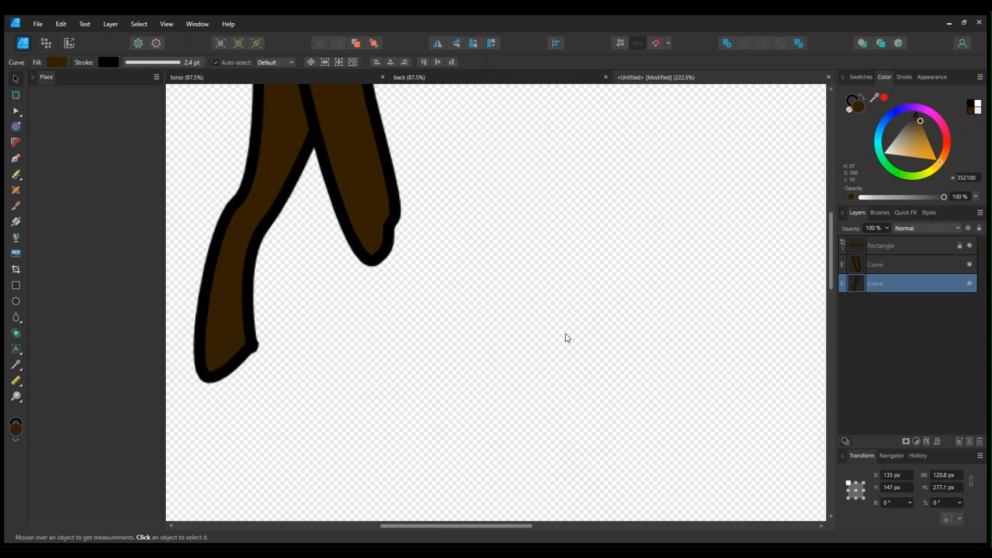
scroll(565, 333, "down", 1)
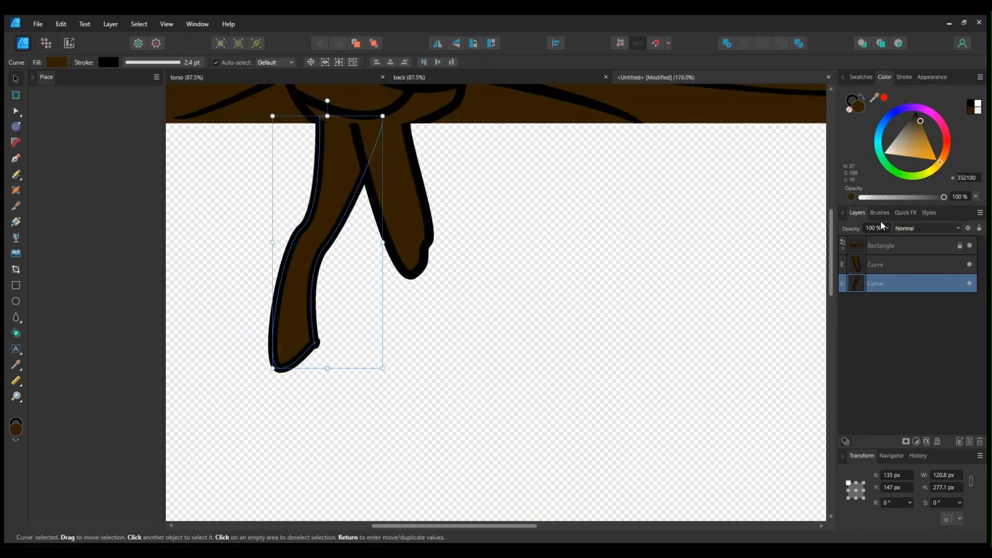
left_click(670, 223)
Step: Hide the brown rectangle and add a node just below each upper end of both straps
left_click_drag(832, 250, 832, 224)
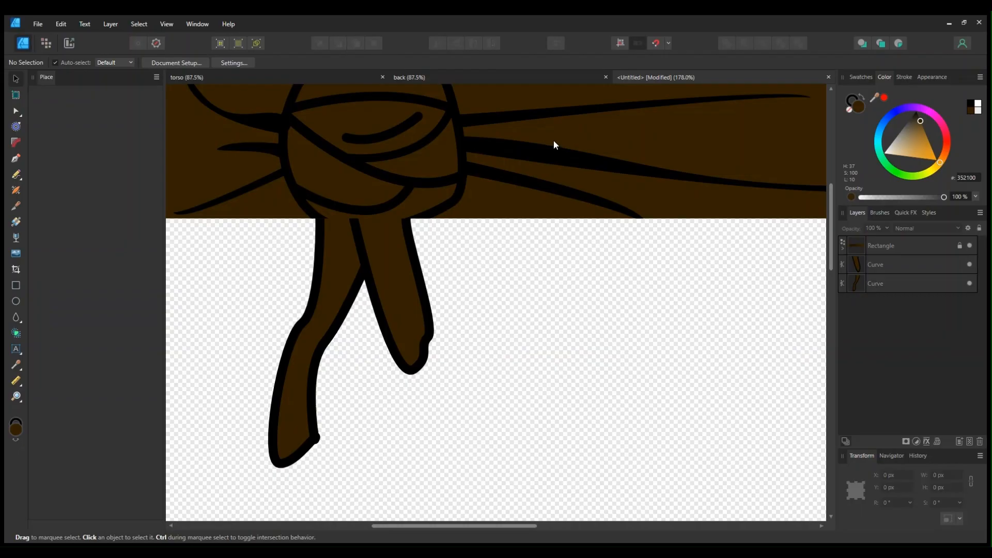
left_click(971, 246)
scroll(376, 334, "up", 3)
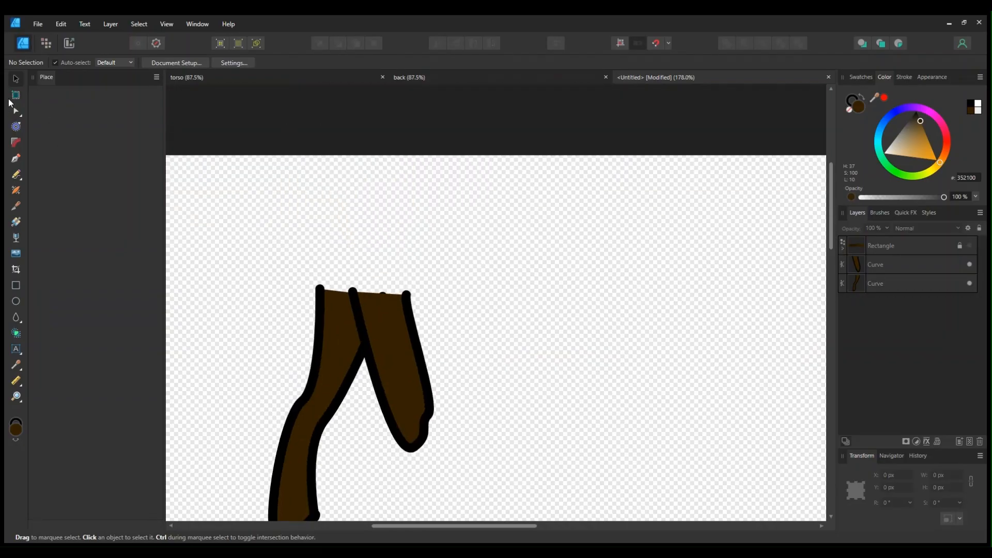
left_click(16, 111)
left_click(321, 306)
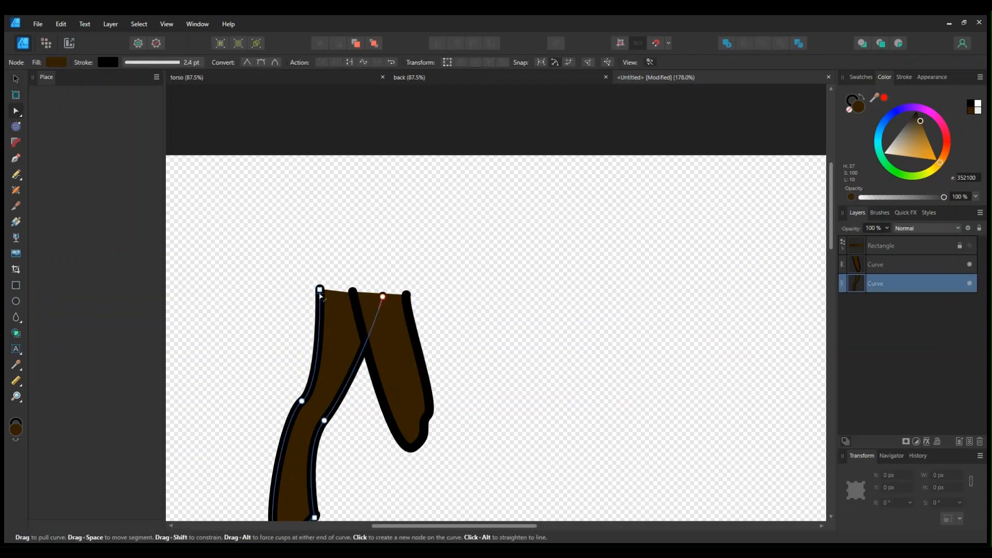
left_click(320, 290)
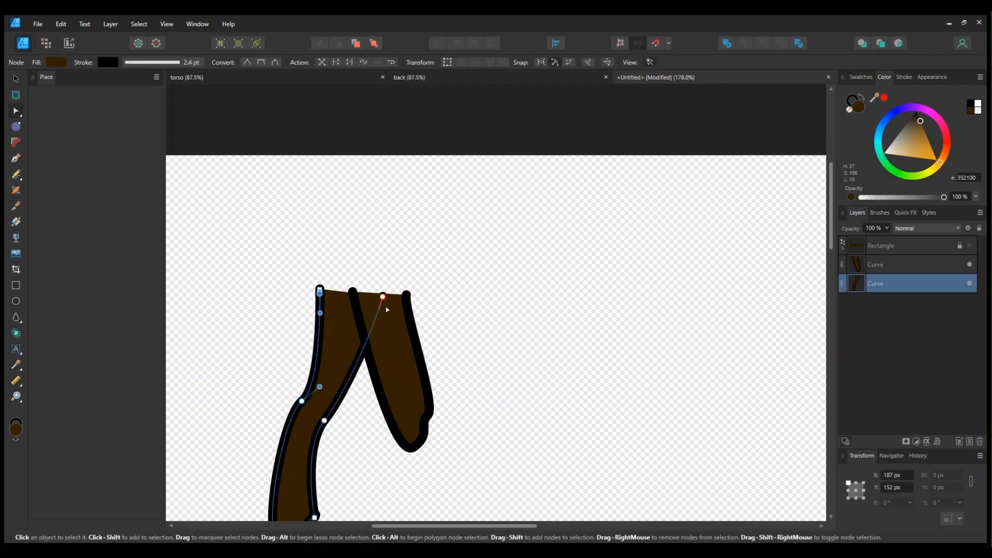
left_click(357, 304)
left_click(354, 295)
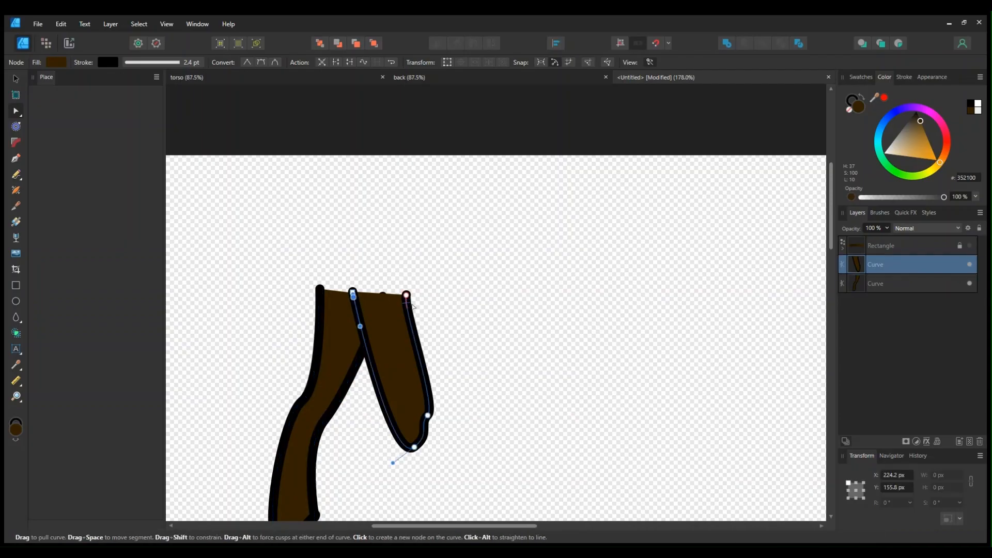
left_click(406, 298)
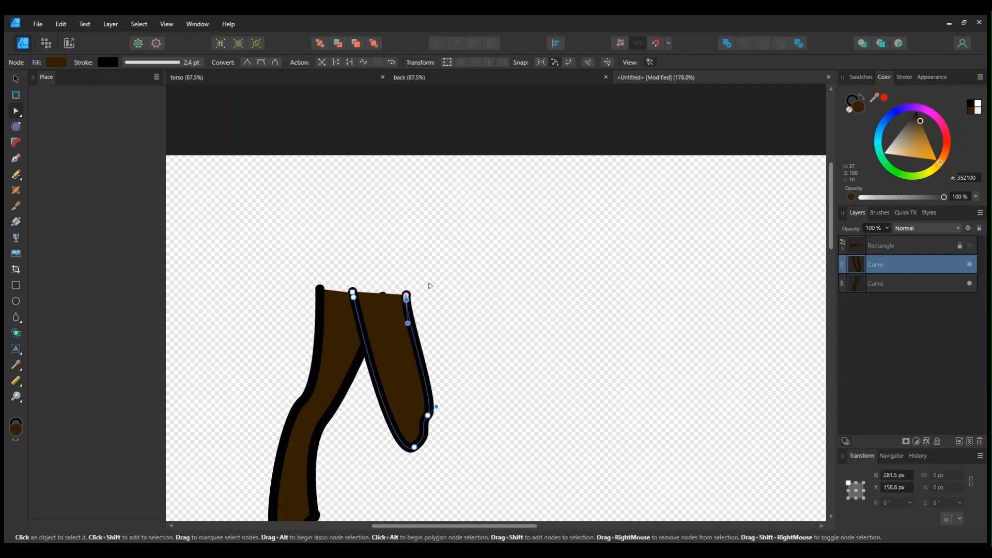
left_click(430, 286)
Step: Extend both straps upward by moving their upper end nodes beyond the page's upper edge
left_click(331, 304)
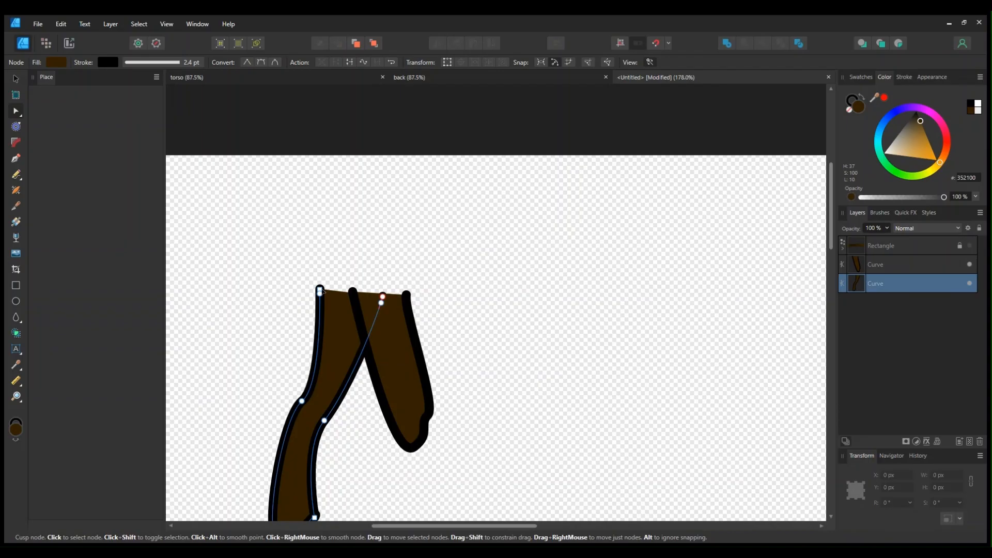
left_click_drag(321, 290, 314, 132)
left_click_drag(382, 295, 389, 125)
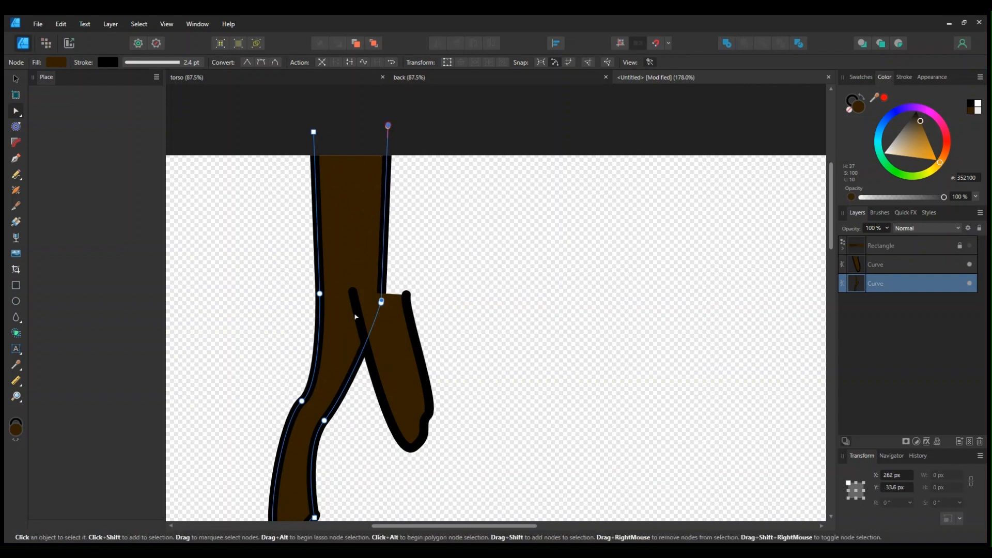
left_click(353, 292)
left_click_drag(354, 293, 372, 140)
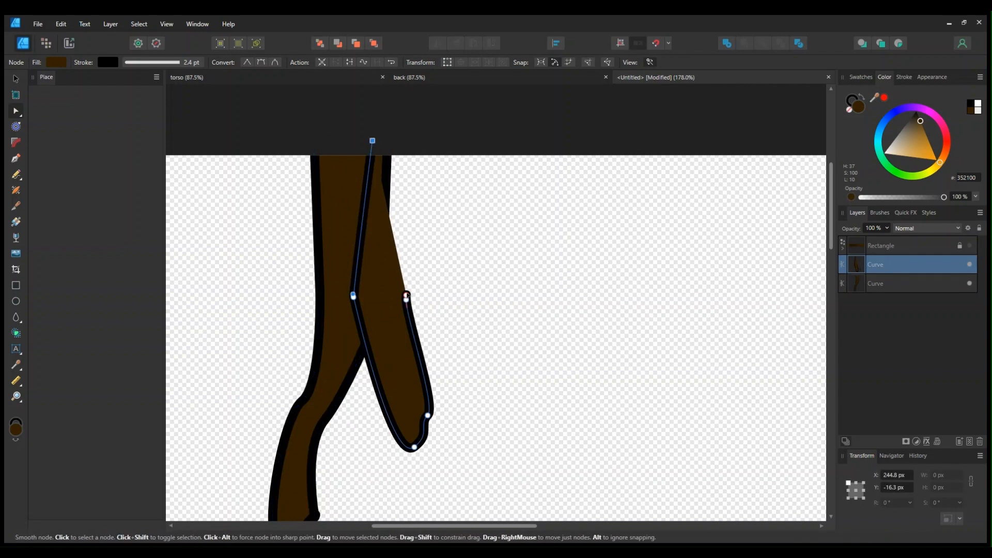
left_click_drag(407, 295, 433, 141)
Step: Bend the extended upper side edges of the short strap into gentle curves and deselect it
left_click(319, 245)
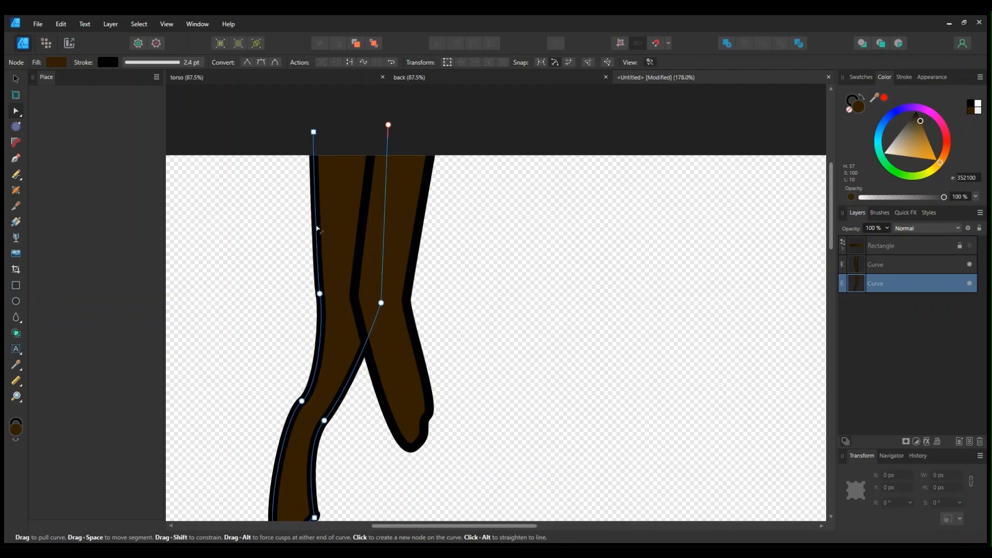
left_click_drag(385, 215, 361, 209)
left_click(420, 228)
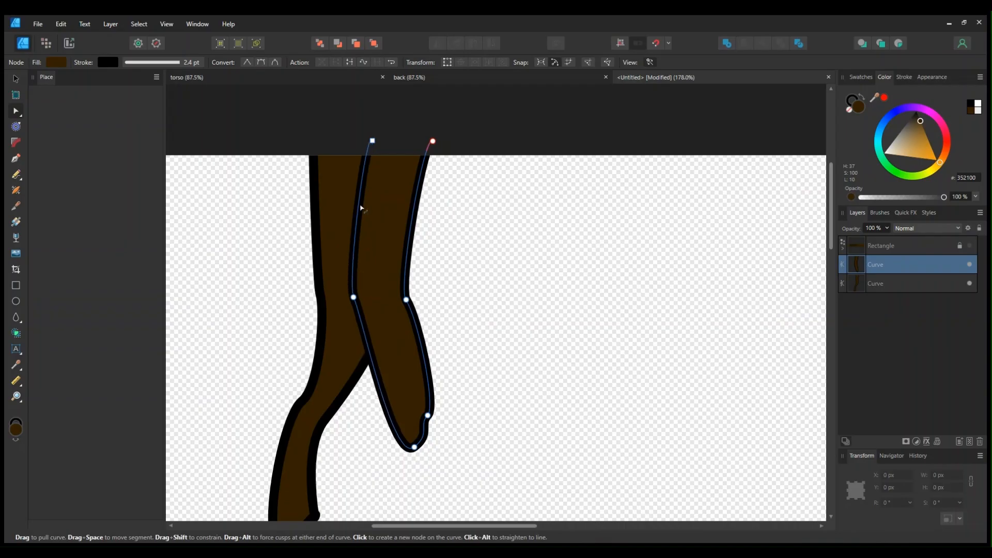
left_click(489, 154)
Step: Show the brown belt rectangle again and compare the straps with it hidden and visible
scroll(693, 449, "down", 1)
scroll(693, 449, "down", 5)
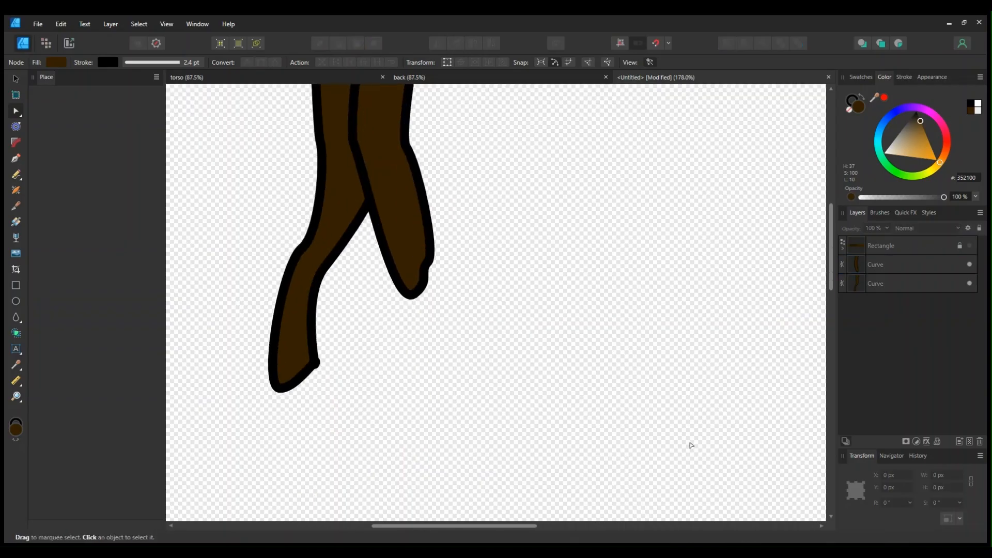
scroll(689, 445, "up", 4)
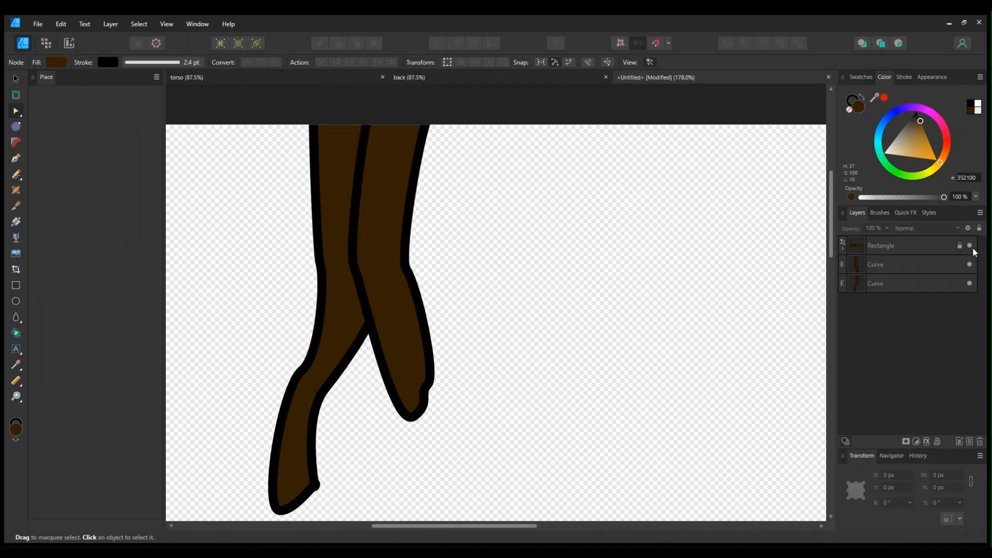
left_click(969, 246)
scroll(594, 386, "up", 2)
scroll(607, 412, "down", 4)
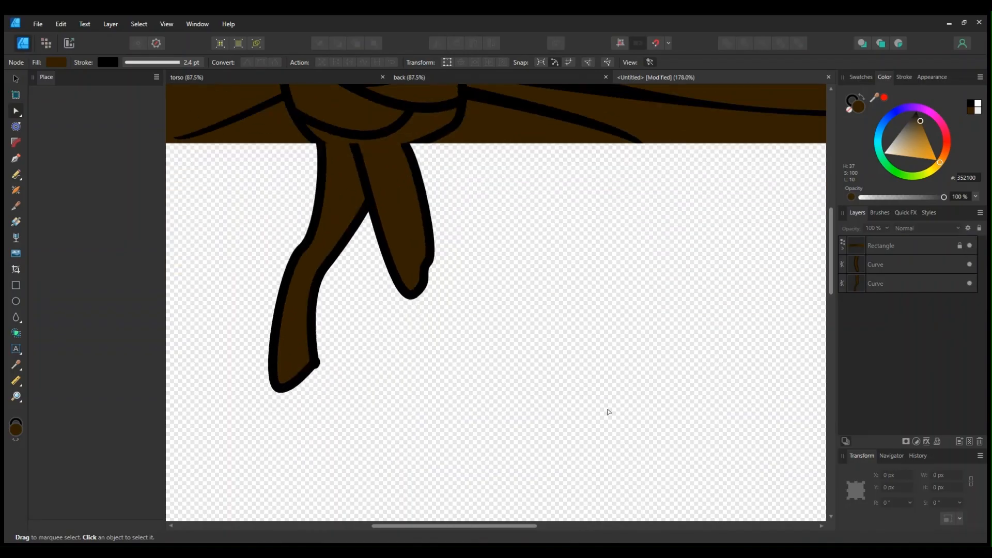
scroll(608, 413, "up", 3)
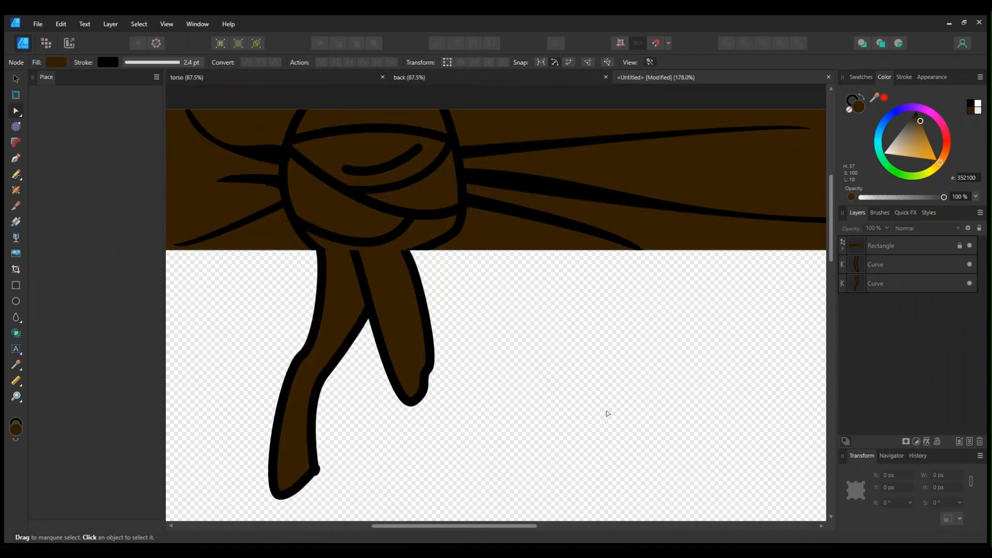
left_click(970, 246)
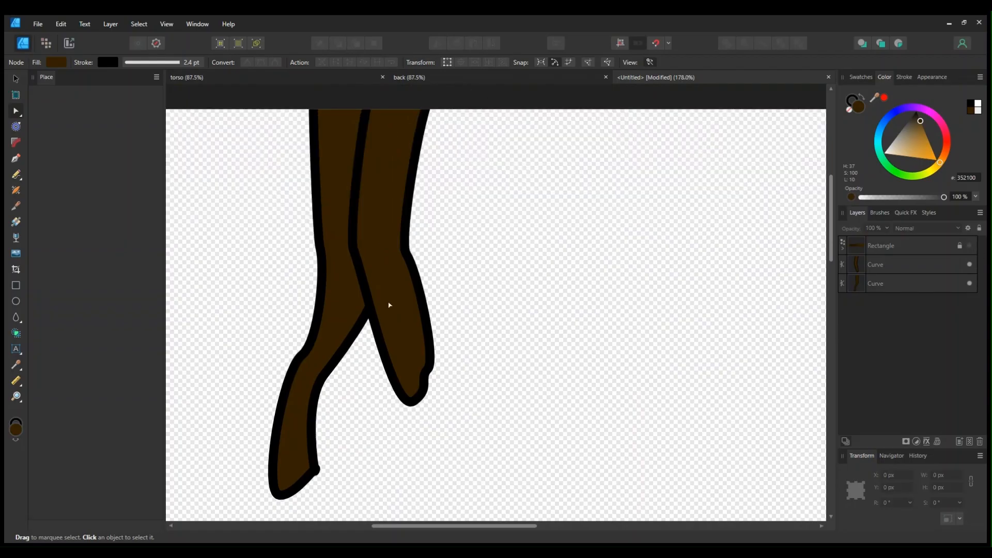
left_click(970, 245)
Step: Draw a rectangle about 1186 × 484 px across the lower part of the page and fill it black
left_click_drag(831, 203, 806, 259)
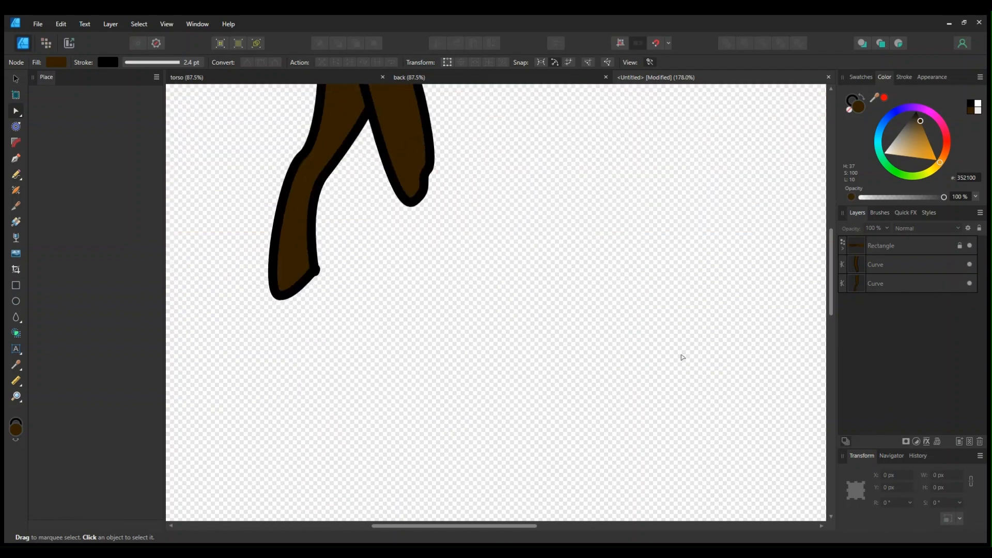
key("ctrl+0")
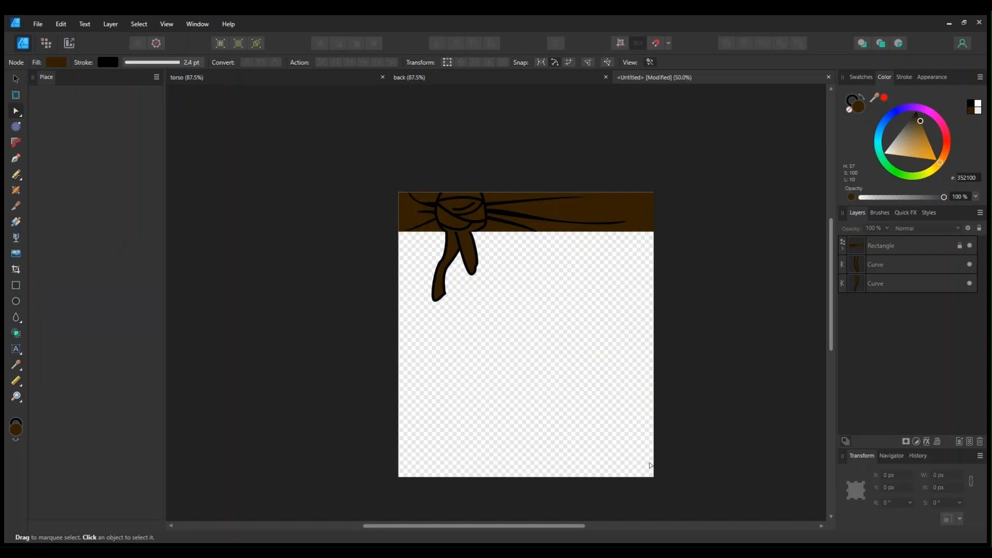
left_click(14, 284)
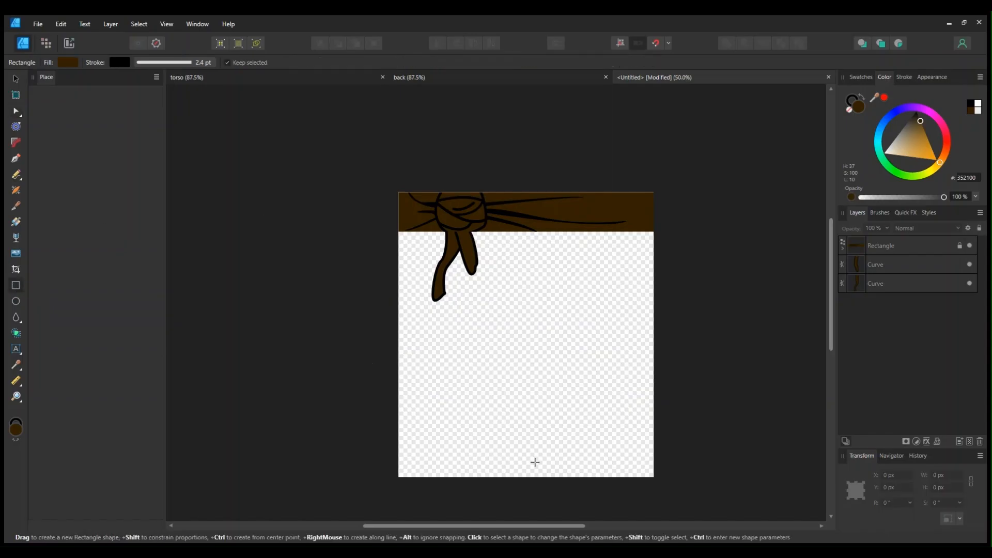
left_click_drag(386, 373, 690, 498)
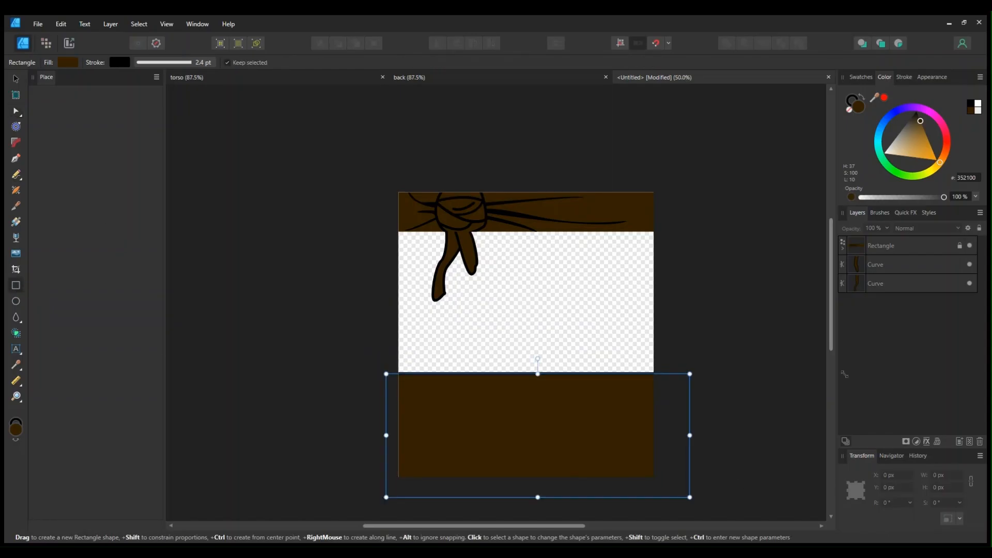
left_click(970, 106)
left_click(972, 106)
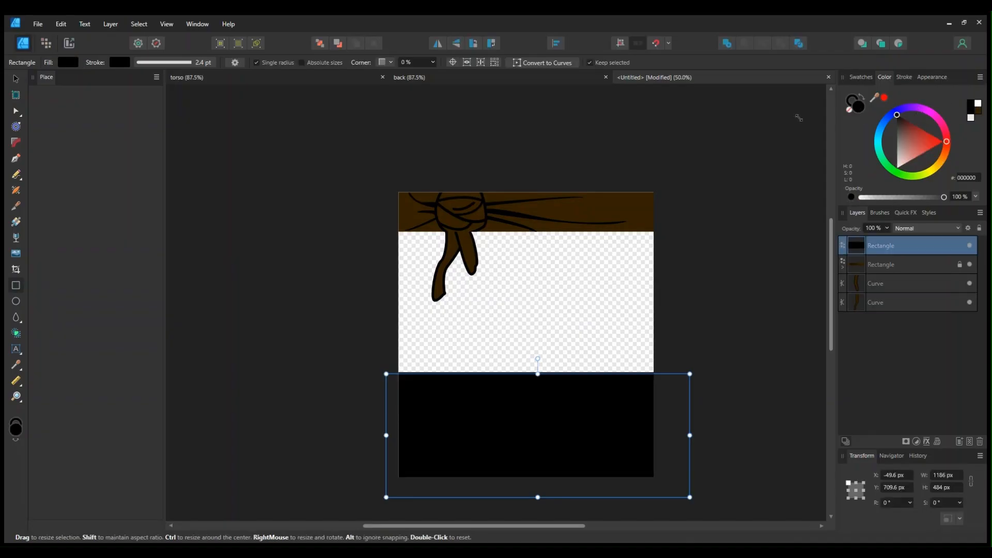
Step: Raise the black rectangle's upper edge slightly and deselect it
key("v")
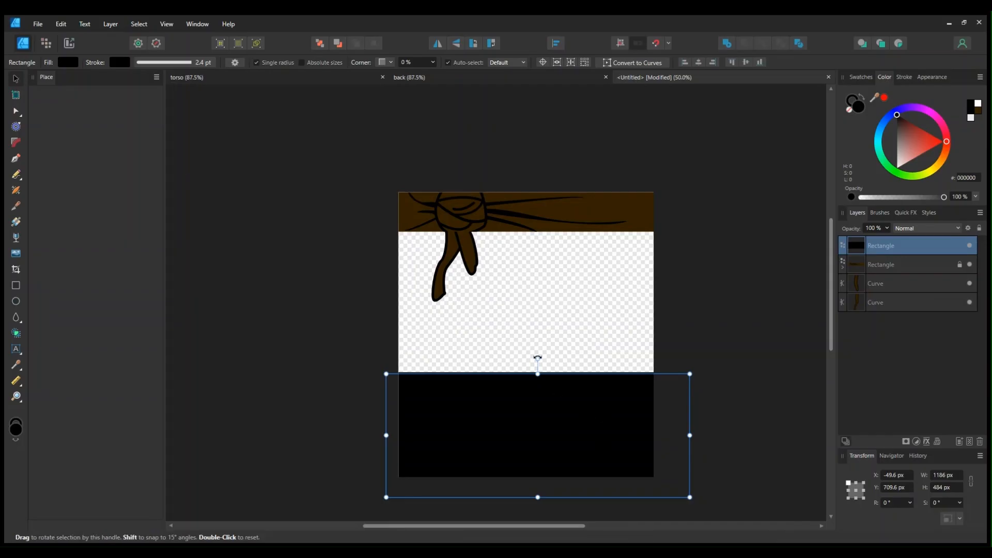
left_click_drag(537, 372, 519, 360)
left_click(757, 428)
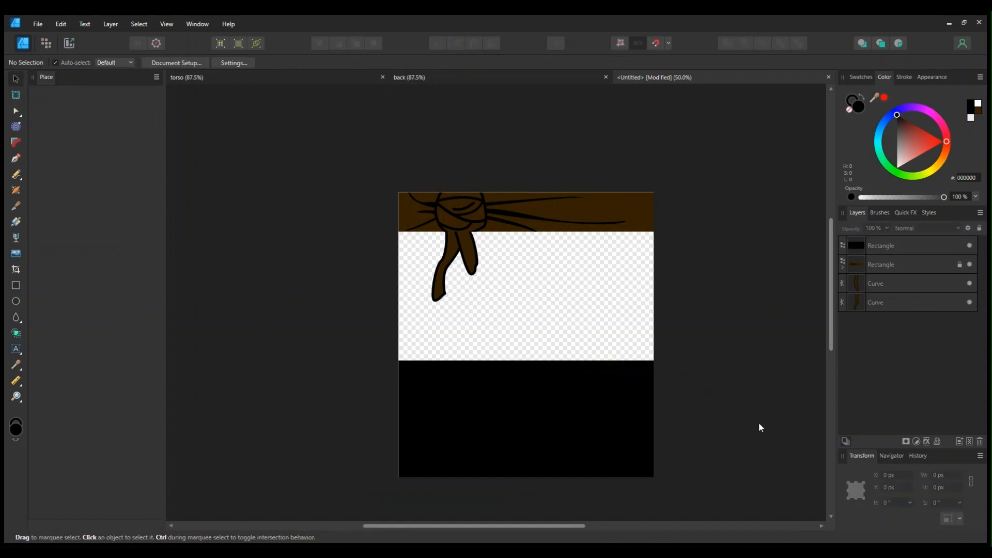
Step: Draw a wavy hem line with the Pen tool along the black rectangle's upper edge, running past both page sides
scroll(760, 427, "up", 2)
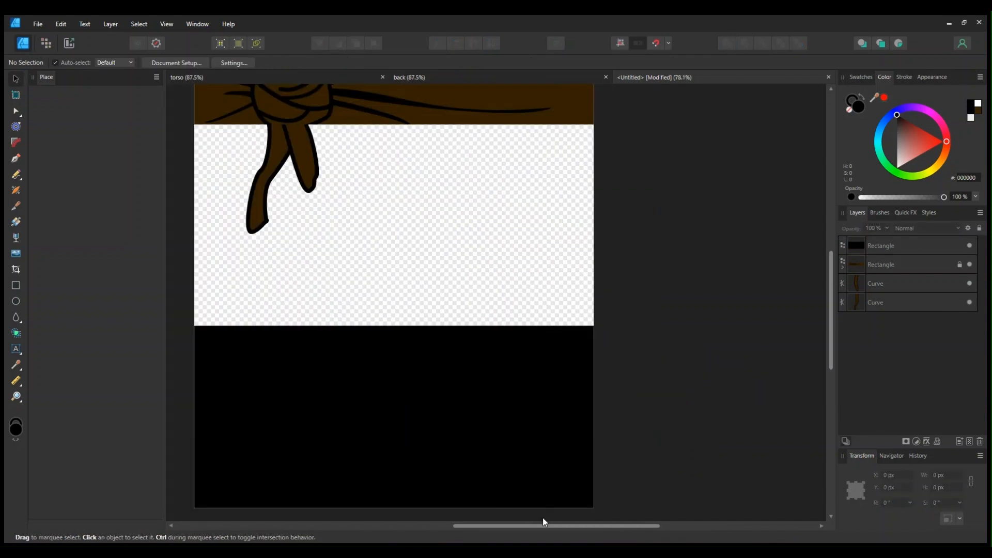
left_click_drag(542, 526, 453, 505)
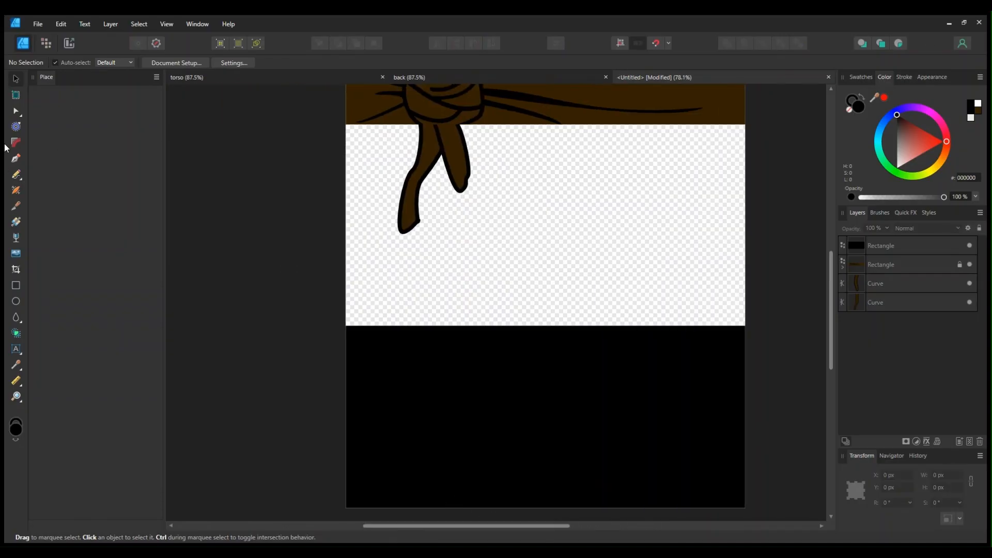
left_click(16, 158)
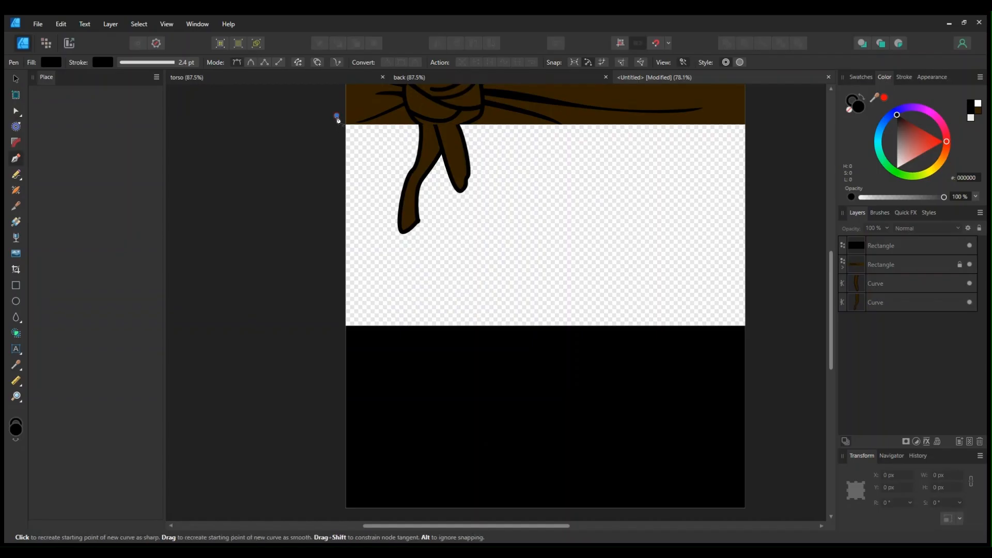
left_click(331, 281)
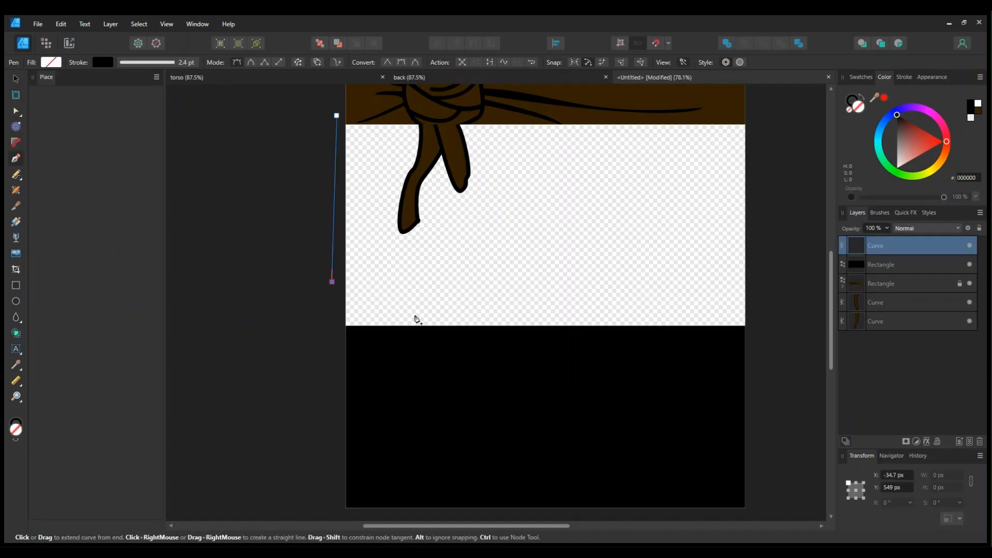
left_click_drag(394, 350, 434, 350)
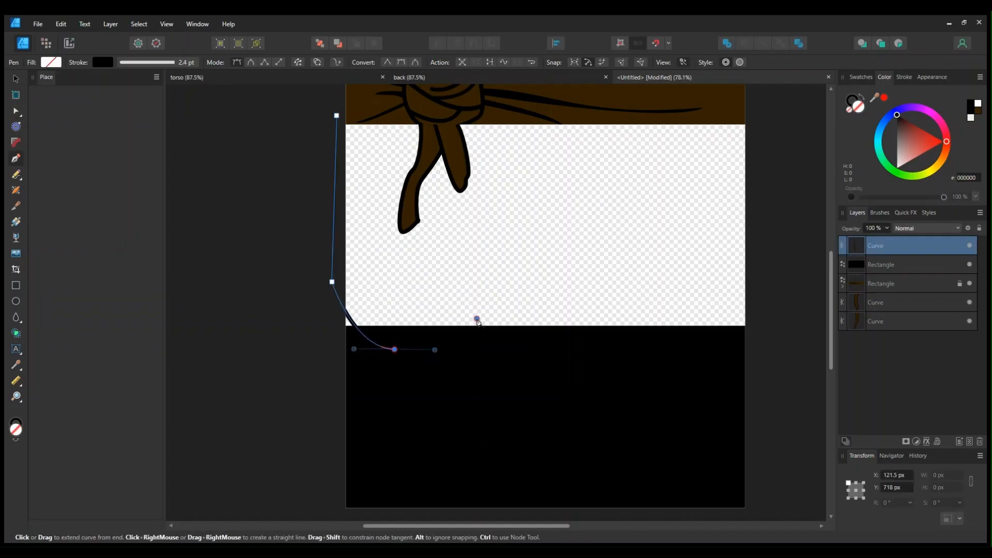
left_click(477, 320)
left_click_drag(518, 352, 553, 359)
left_click_drag(652, 354, 665, 342)
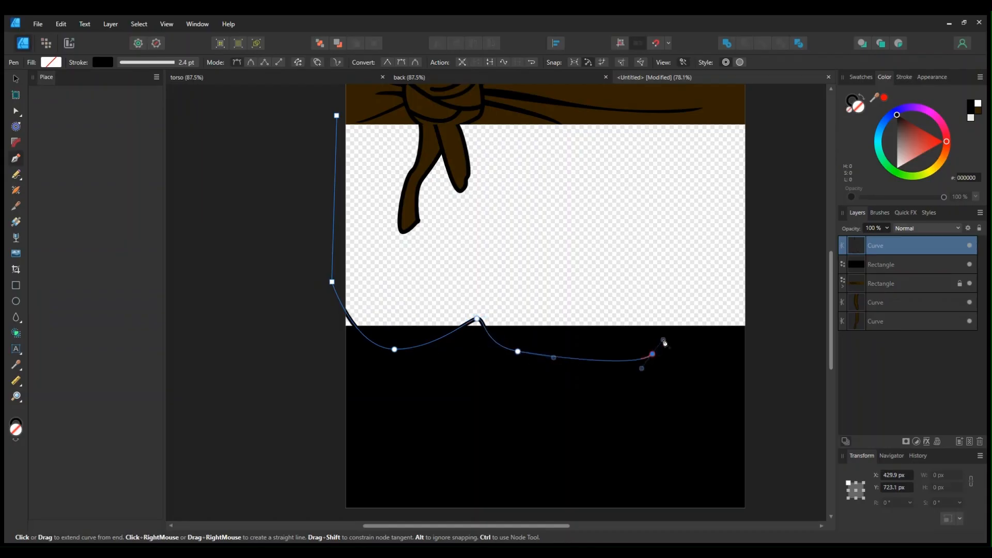
left_click(713, 322)
left_click_drag(767, 338, 788, 329)
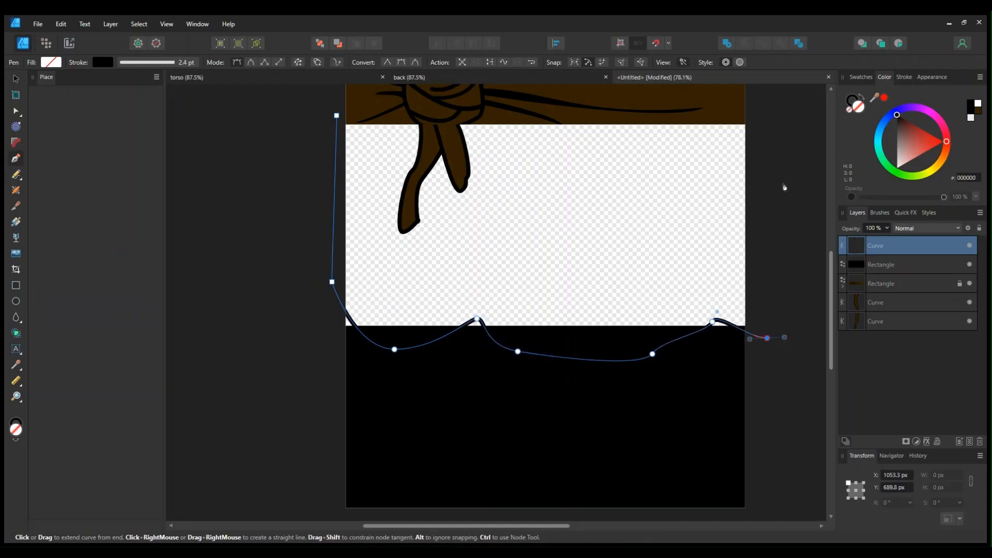
Step: Continue the hem line up and around outside the belt, and close it at its starting node
left_click(781, 113)
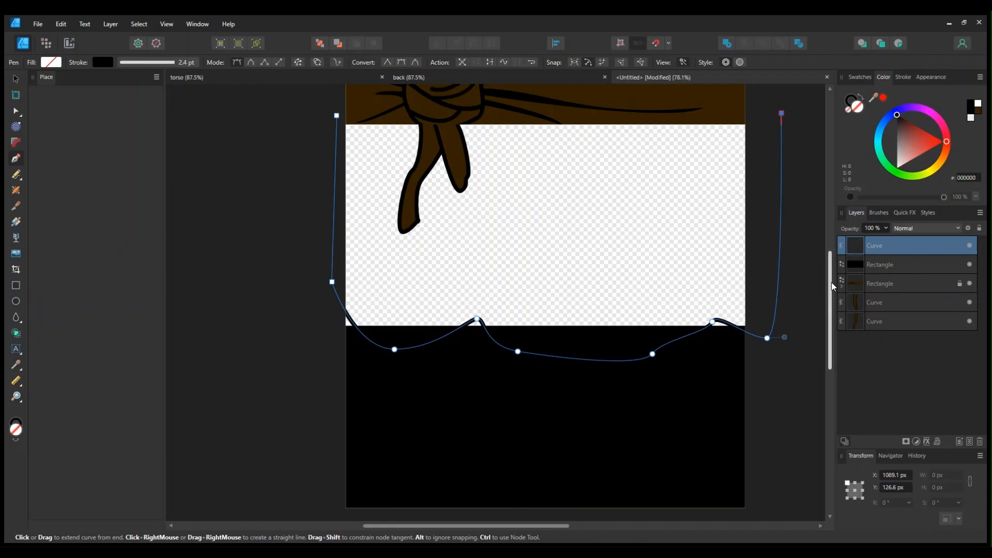
scroll(753, 155, "up", 3)
left_click(753, 139)
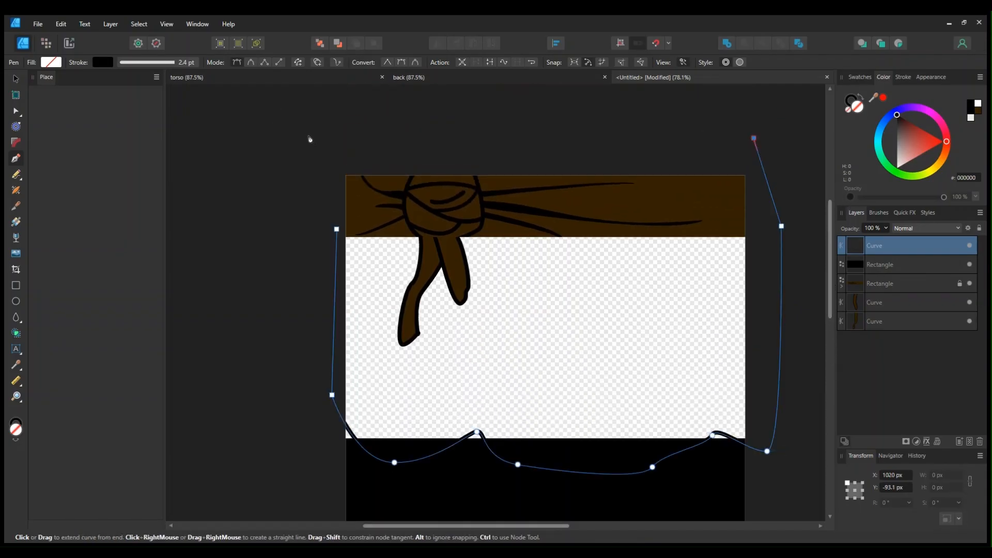
left_click(331, 141)
left_click(337, 229)
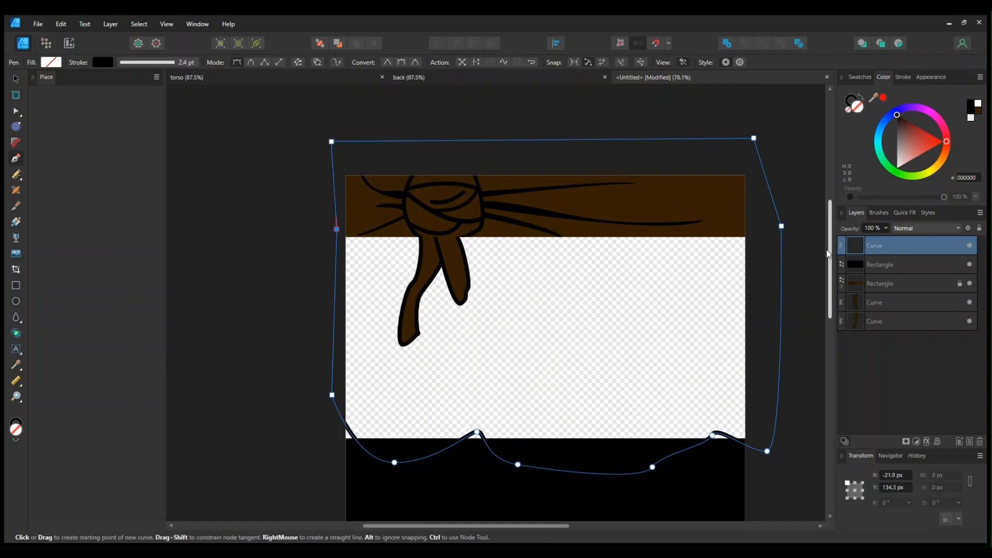
Step: Check the stroke width of the torso document's long black lapel curve and set the wavy outline's stroke to 8.8 pt
left_click_drag(831, 253, 828, 308)
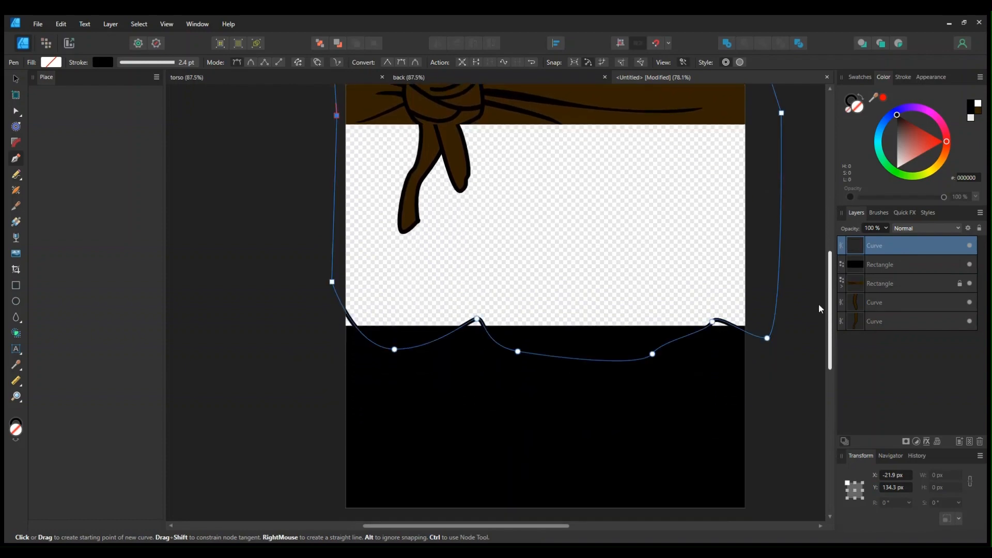
left_click(222, 77)
left_click(12, 78)
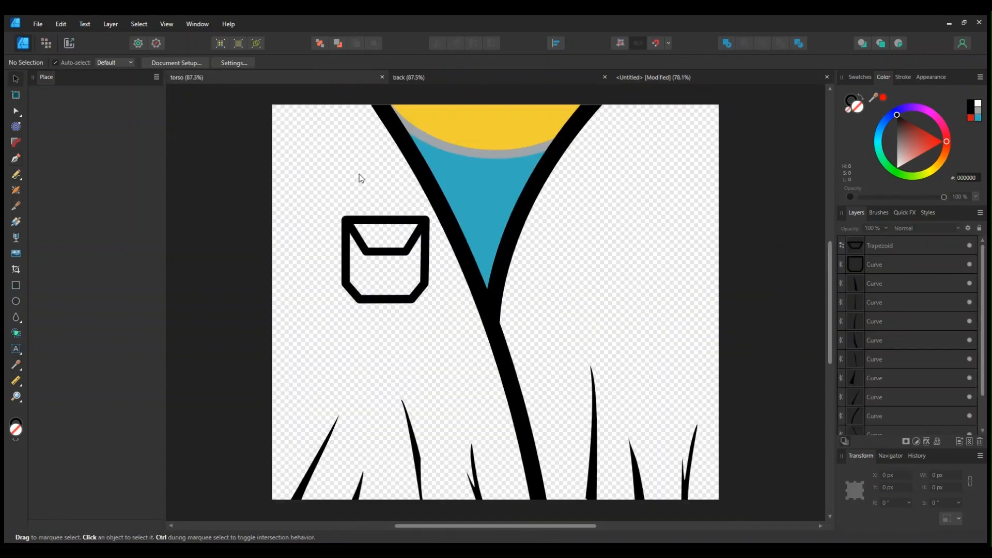
left_click(417, 153)
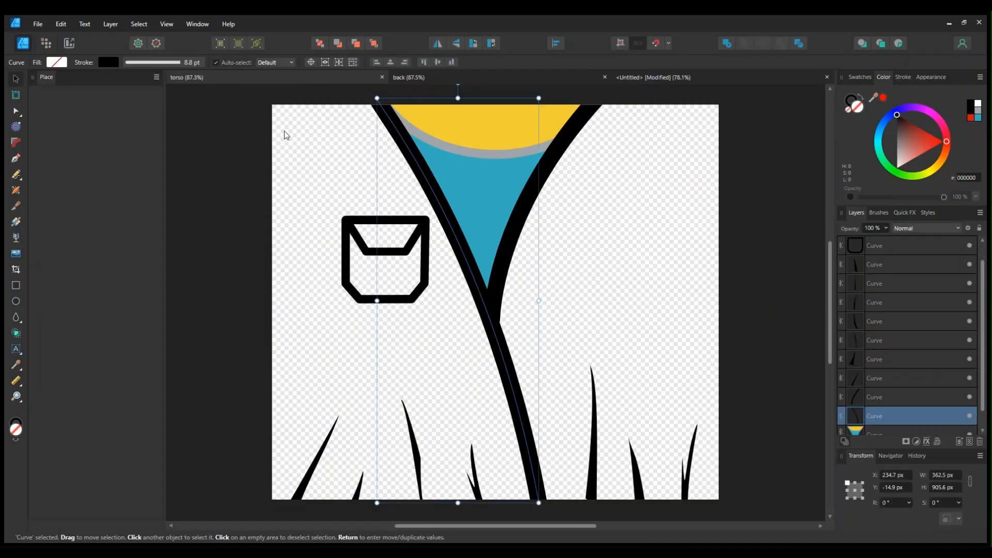
left_click(736, 79)
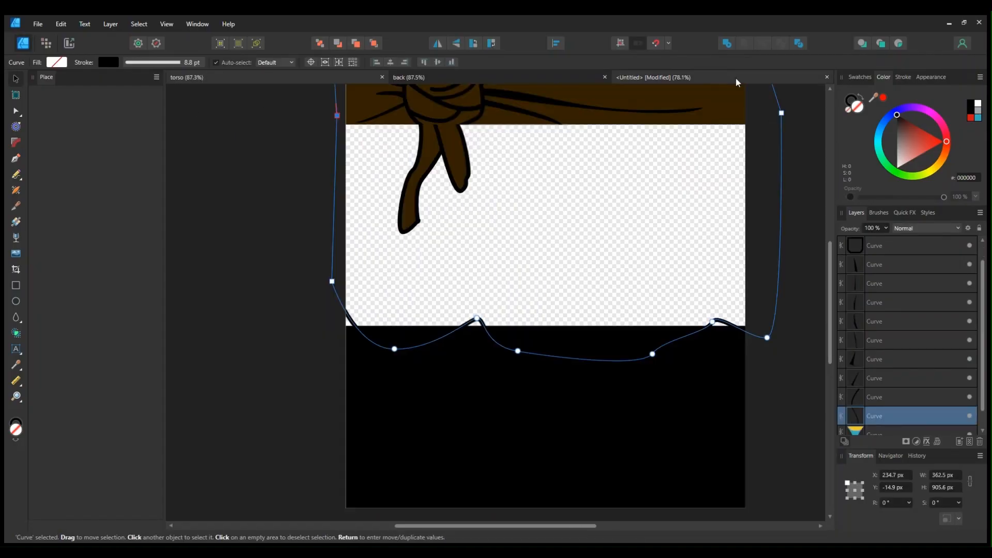
key("p")
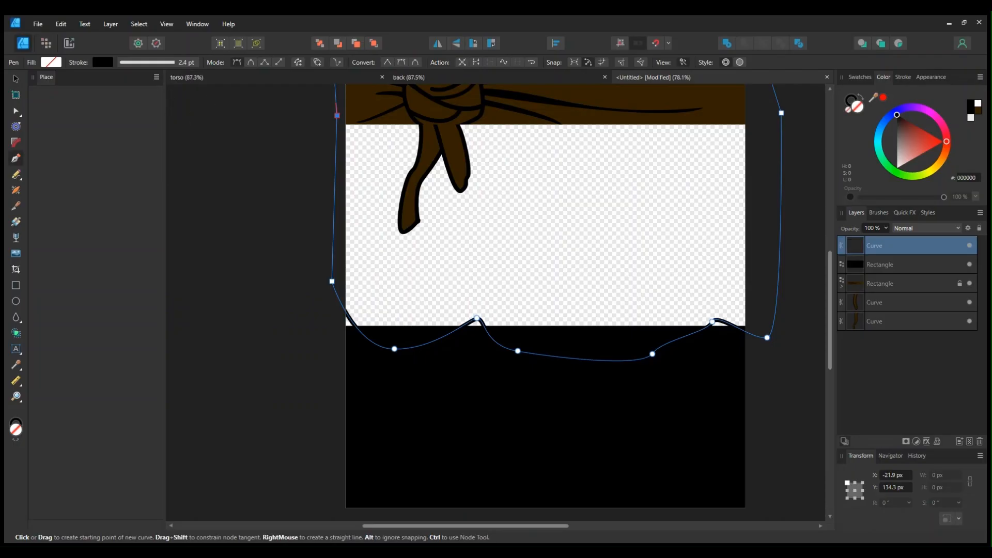
left_click_drag(186, 62, 209, 105)
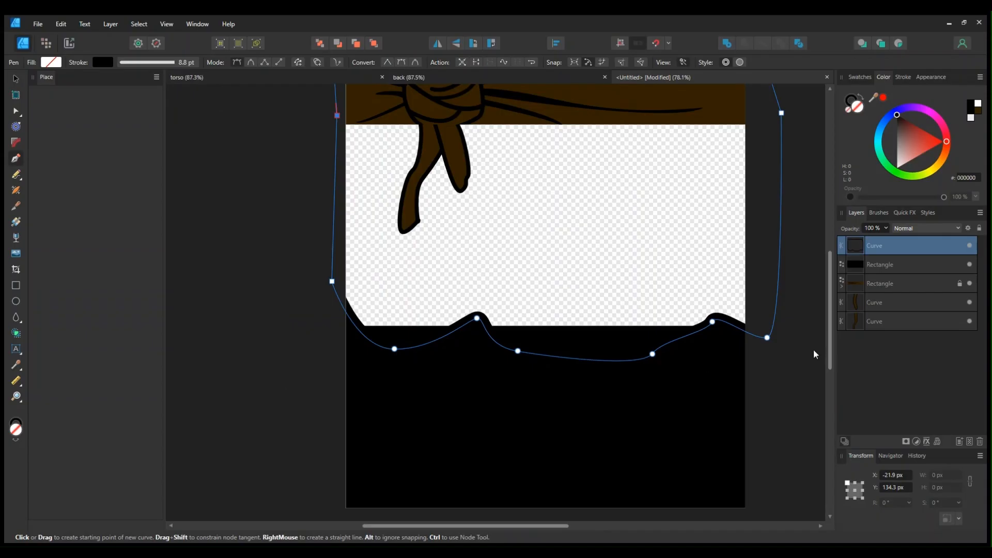
Step: Hide the black rectangle covering the lower part of the artboard and deselect it
left_click(16, 79)
left_click(617, 429)
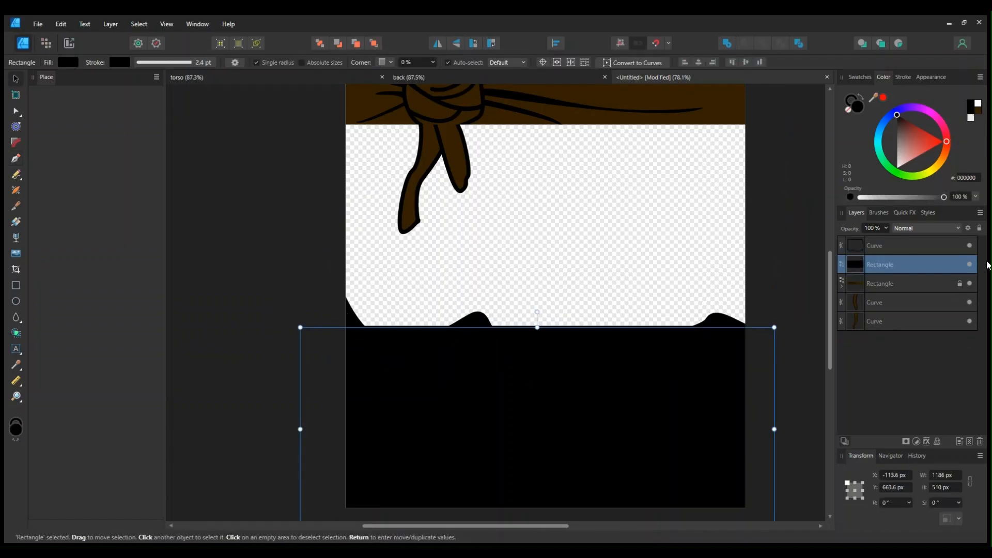
left_click(969, 264)
left_click(817, 274)
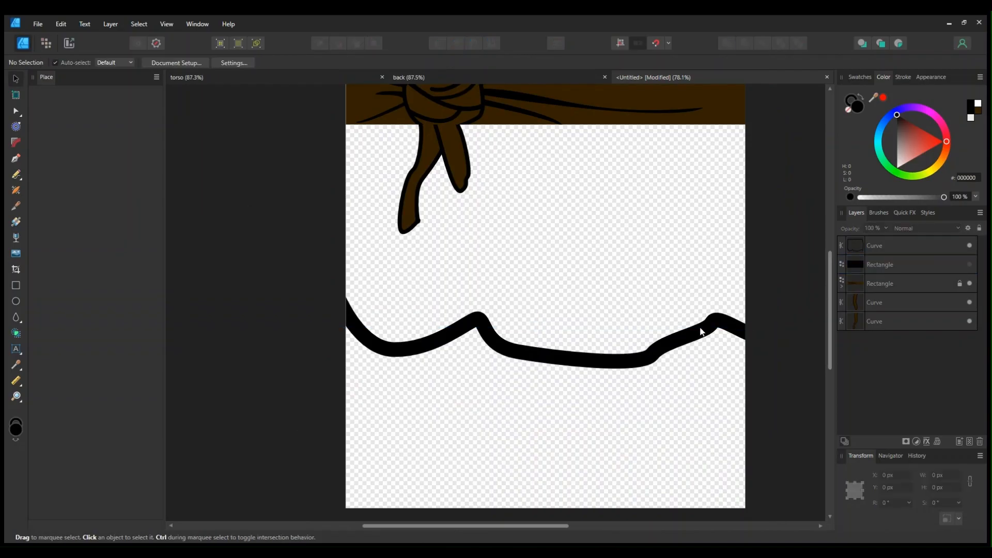
Step: Move the wavy hem curve and the hidden black rectangle to the bottom of the layer stack, beneath the belt layers
left_click(679, 349)
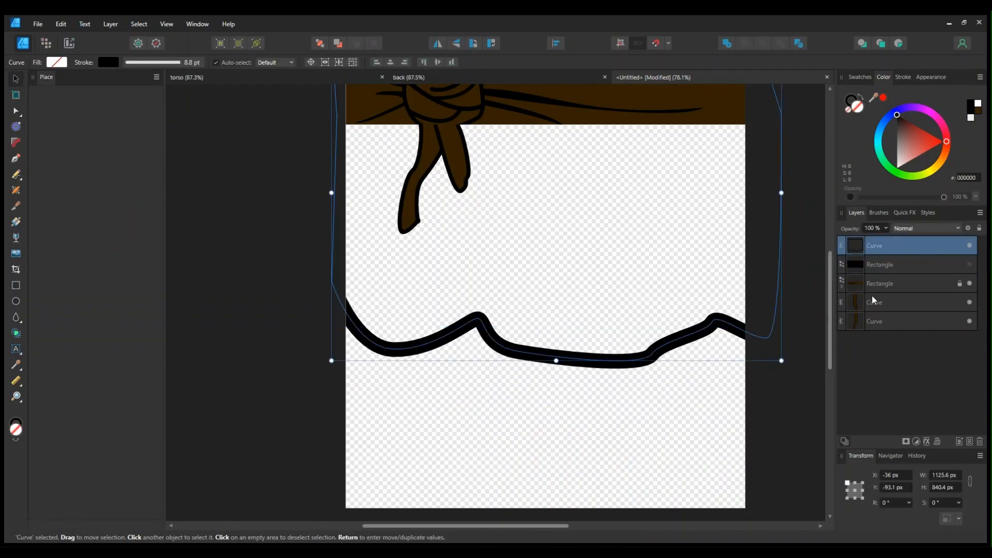
left_click(877, 264)
left_click(876, 246, "shift")
left_click_drag(876, 245, 851, 367)
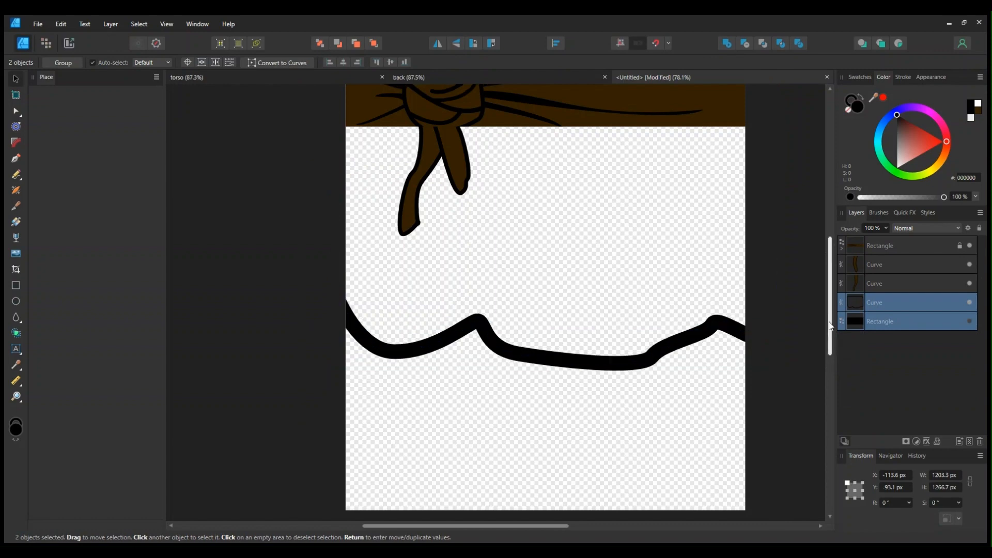
Step: Draw a U-shaped fold curve with the Pen tool, hanging from behind the belt between the artboard's left edge and the knot
scroll(821, 274, "up", 5)
scroll(814, 300, "down", 2)
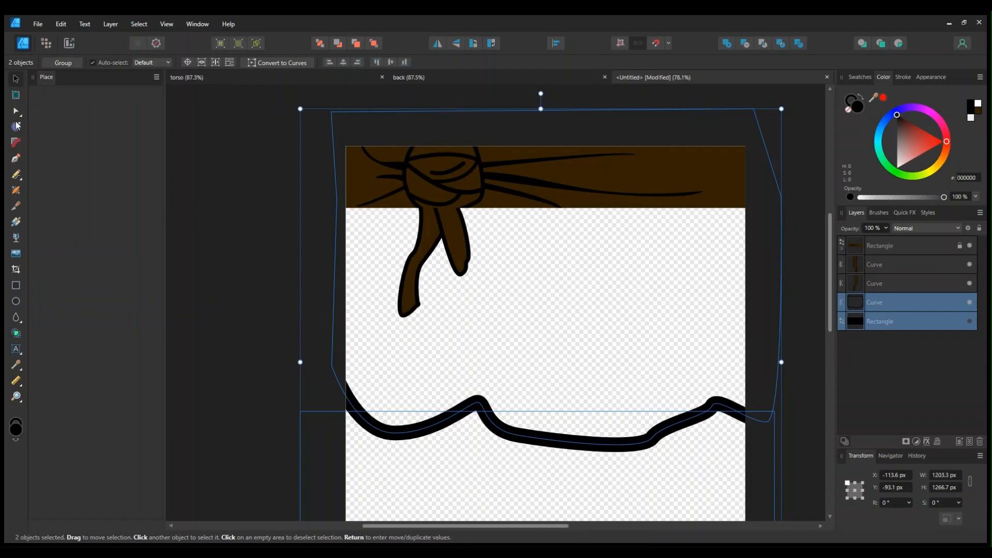
left_click(20, 159)
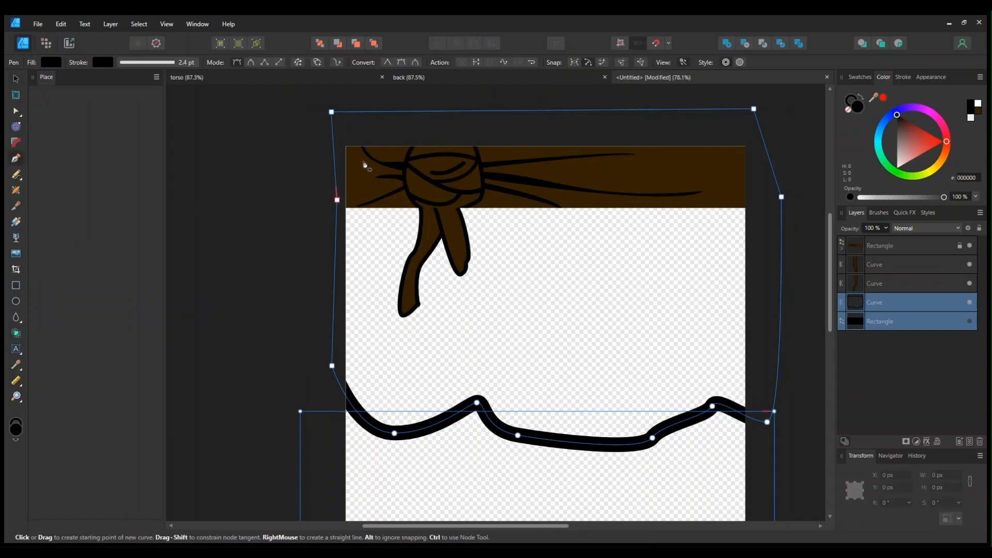
left_click(360, 137)
left_click_drag(371, 274, 354, 294)
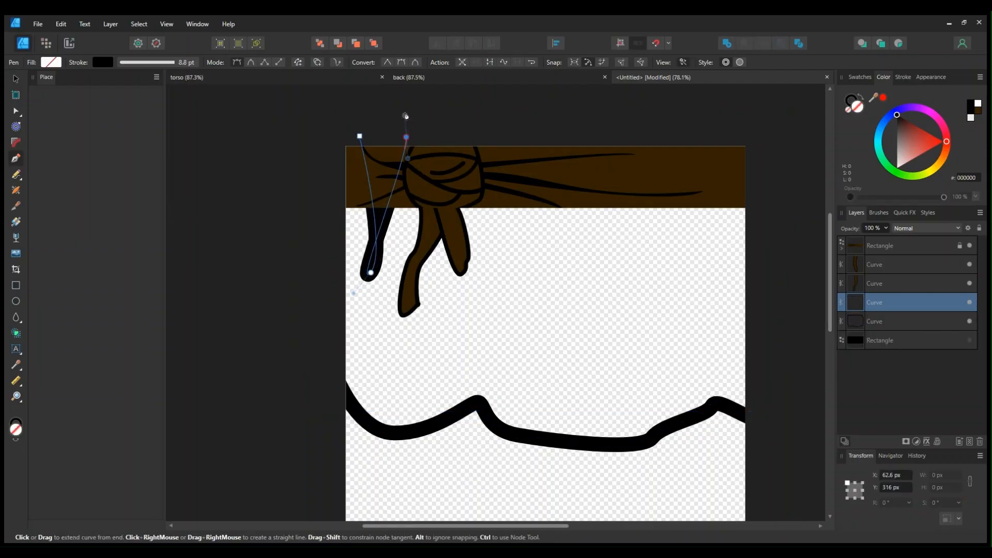
scroll(406, 135, "up", 1)
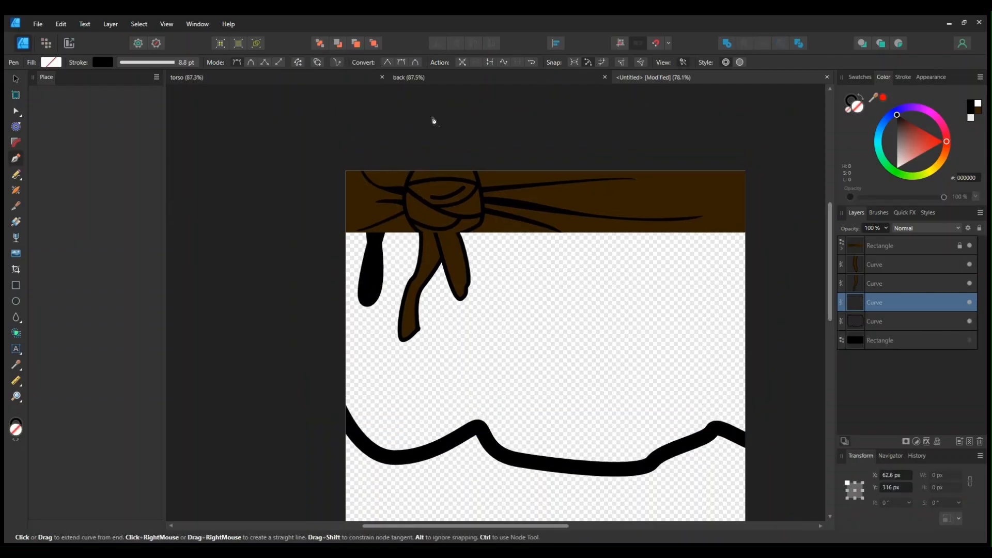
scroll(382, 83, "up", 3)
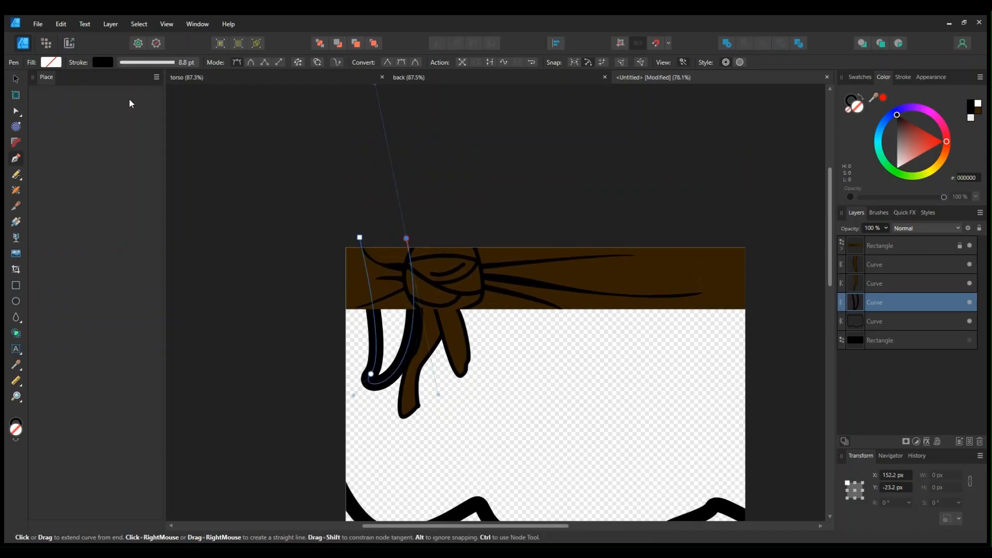
Step: Narrow the new fold curve to about 54 px wide and swap its stroke and fill for solid black without an outline
left_click(16, 78)
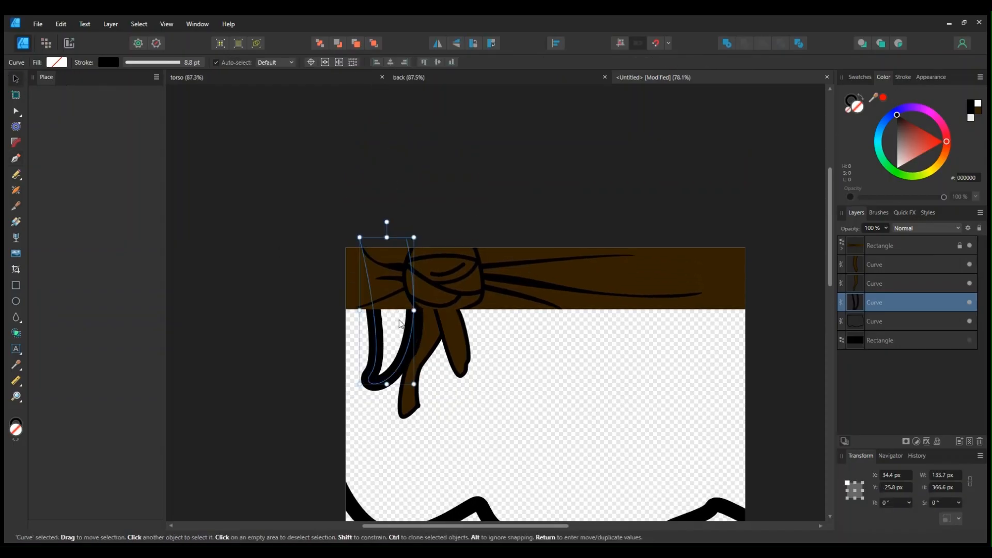
left_click_drag(412, 310, 381, 308)
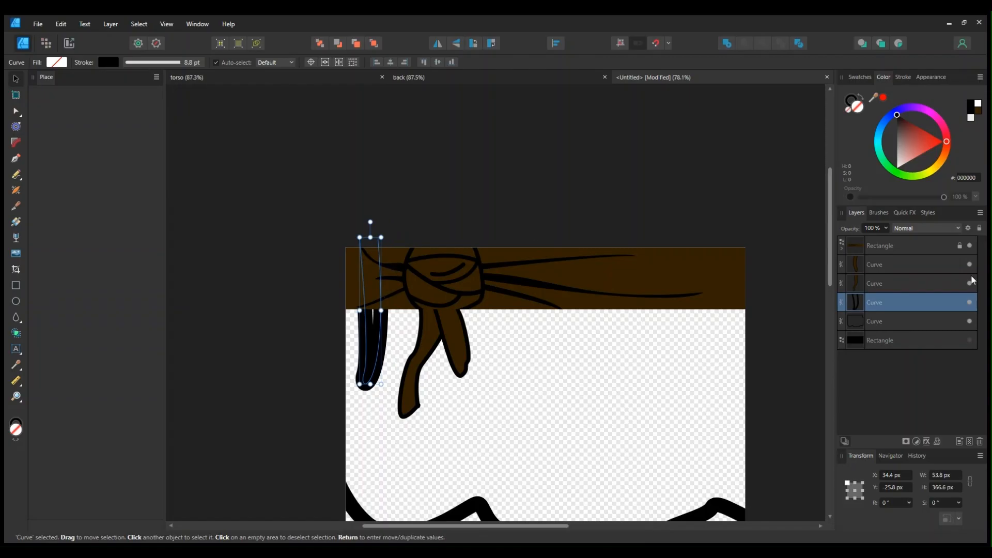
left_click(860, 101)
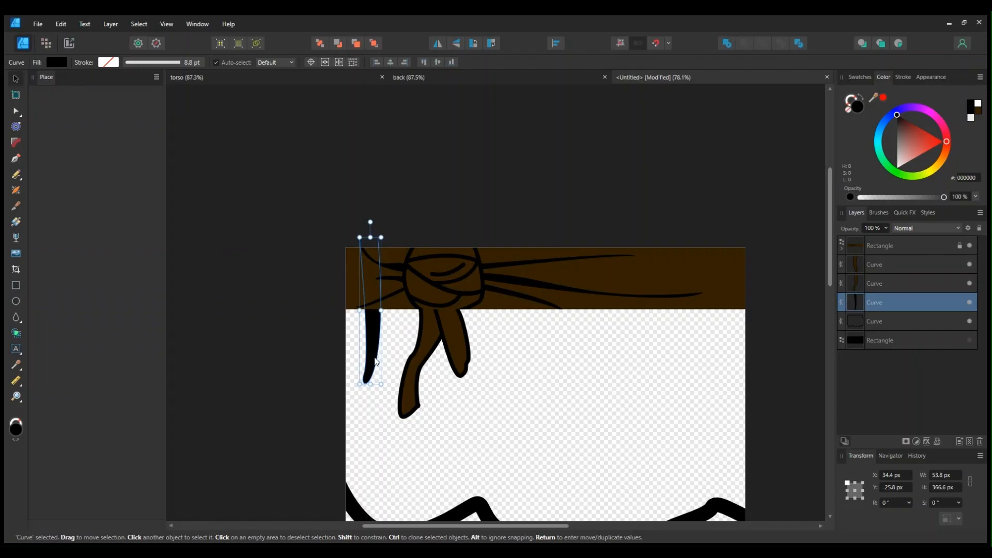
Step: Duplicate the black fold and reshape its lower end with the Node tool into a thin tapered point
left_click_drag(376, 321, 378, 322, "ctrl")
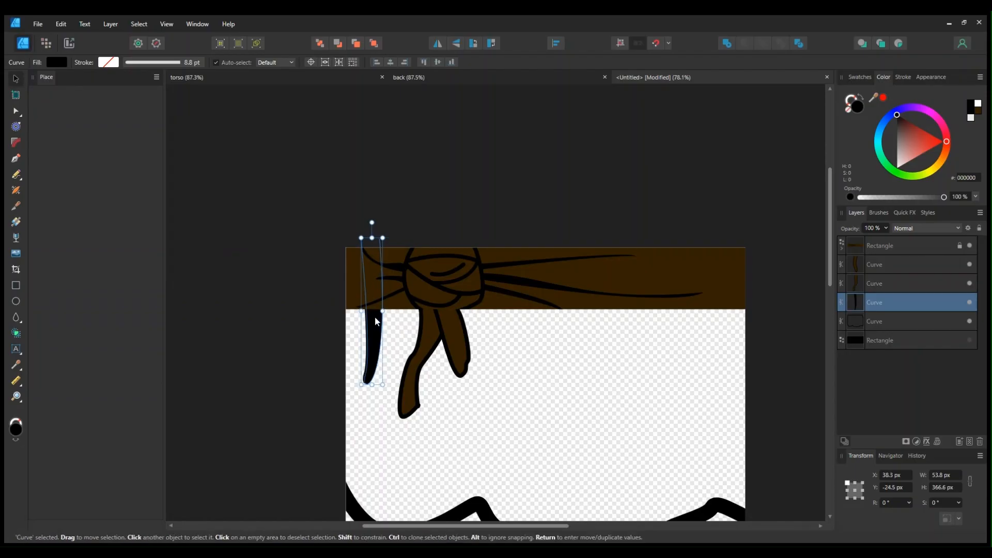
scroll(808, 351, "down", 5)
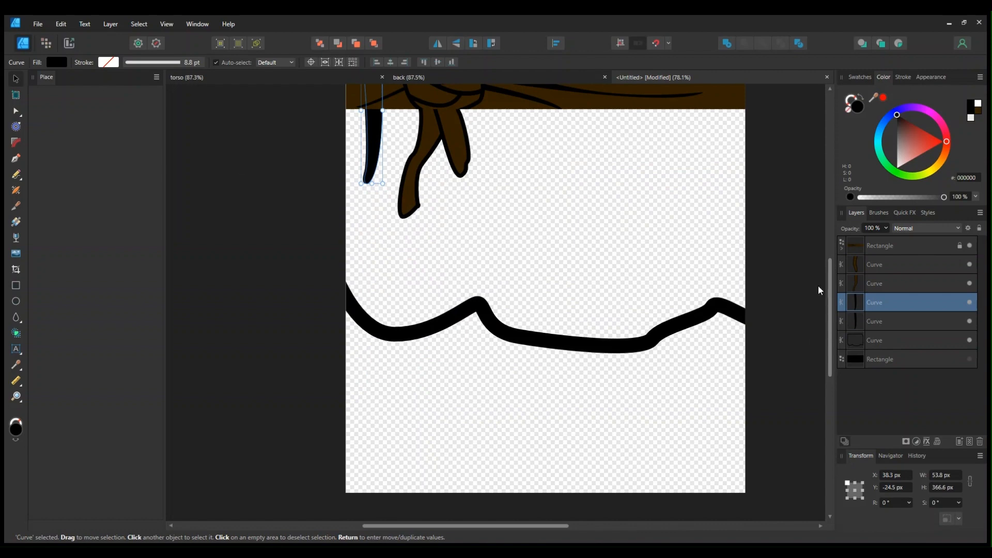
left_click_drag(830, 287, 829, 262)
scroll(351, 320, "up", 4)
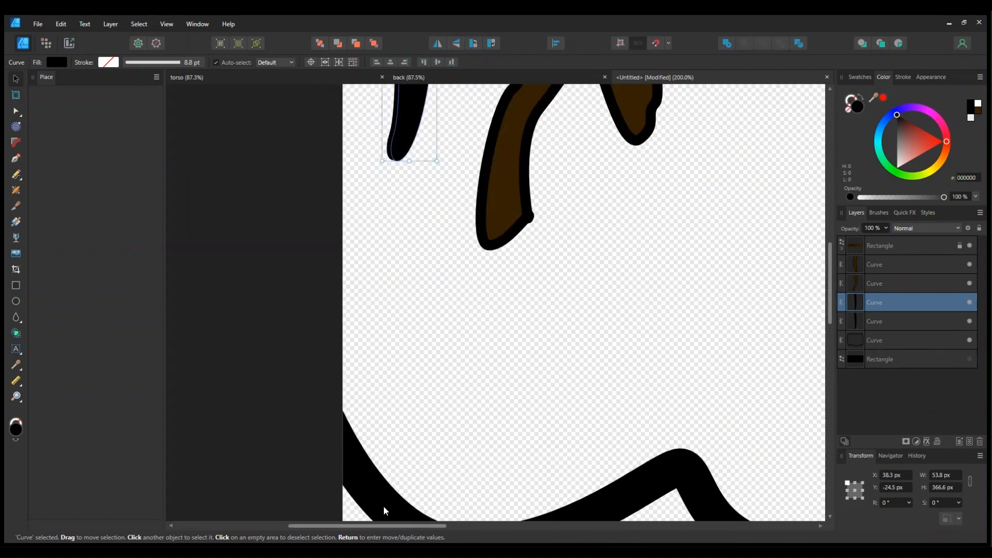
scroll(383, 506, "up", 5)
key("ctrl+z")
key("a")
left_click_drag(403, 410, 399, 365)
scroll(403, 331, "up", 2)
Step: Place copies of the tapered fold beneath the belt, between the first fold and the knot
key("v")
scroll(494, 347, "down", 1)
left_click_drag(429, 258, 456, 235, "ctrl")
left_click_drag(456, 235, 487, 214, "ctrl")
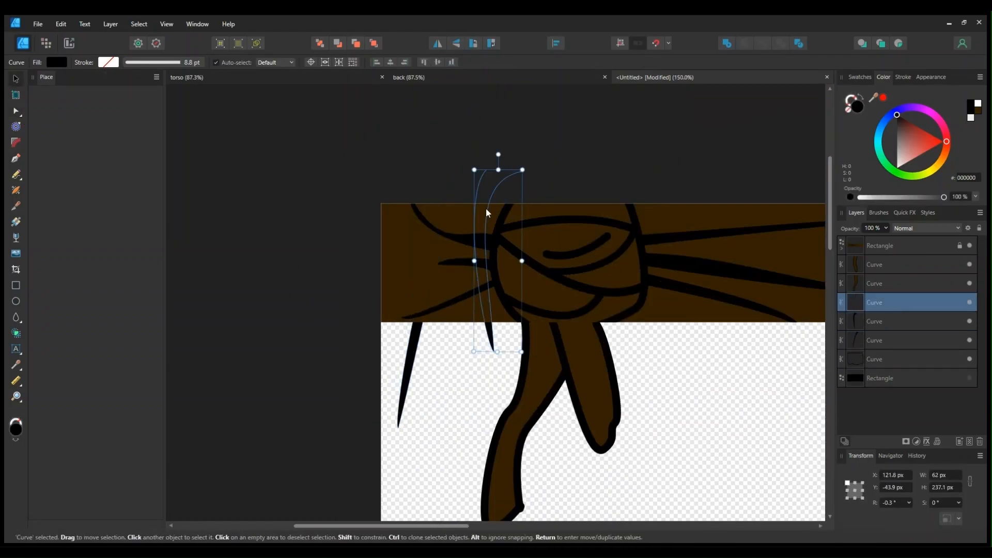
Step: Draw a longer curved fold with the Pen tool beneath the belt, just right of the knot's hanging ends
left_click(408, 364)
scroll(408, 364, "right", 4)
left_click(16, 158)
left_click(439, 184)
left_click(527, 426)
mouse_move(631, 408)
left_mouse_down()
mouse_move(671, 408)
mouse_move(554, 354)
left_mouse_up()
Step: Reshape the long fold's nodes into a slimmer curve while the belt rectangle is temporarily hidden
left_click(16, 111)
left_click(969, 245)
left_click_drag(440, 281, 409, 277)
left_click_drag(553, 353, 525, 332)
key("v")
scroll(463, 268, "down", 3)
left_click(970, 245)
left_click(376, 343)
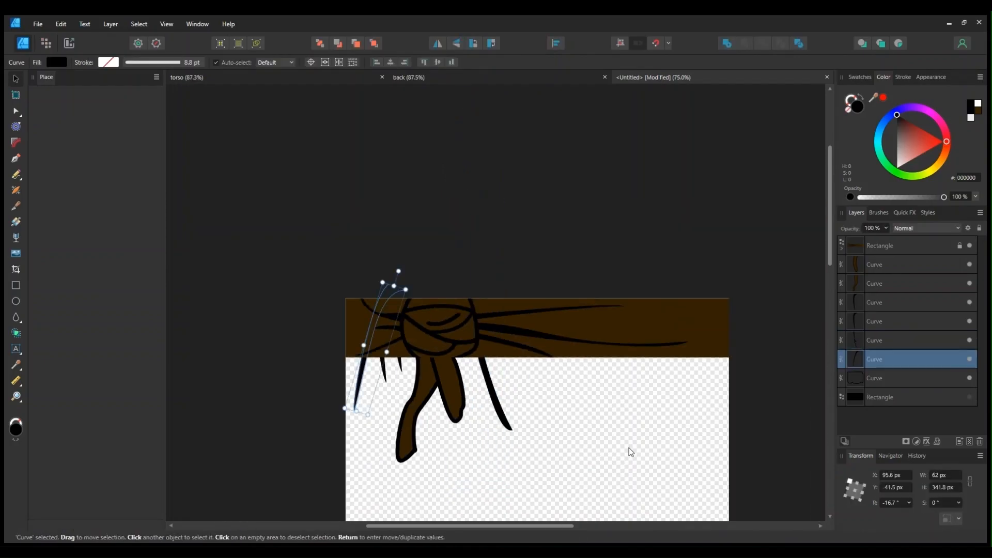
Step: Add two more tapered black folds beneath the belt, to the right of the long curved fold
left_click(16, 158)
left_click(541, 257)
key("v")
left_click_drag(563, 241, 591, 356)
left_click_drag(549, 339, 420, 418)
left_click(727, 377)
Step: Draw a curved fold beneath the belt's right half, then slim it to solid black without stroke, temporarily hiding the belt
scroll(496, 310, "up", 1)
key("p")
left_click_drag(512, 168, 547, 85)
key("v")
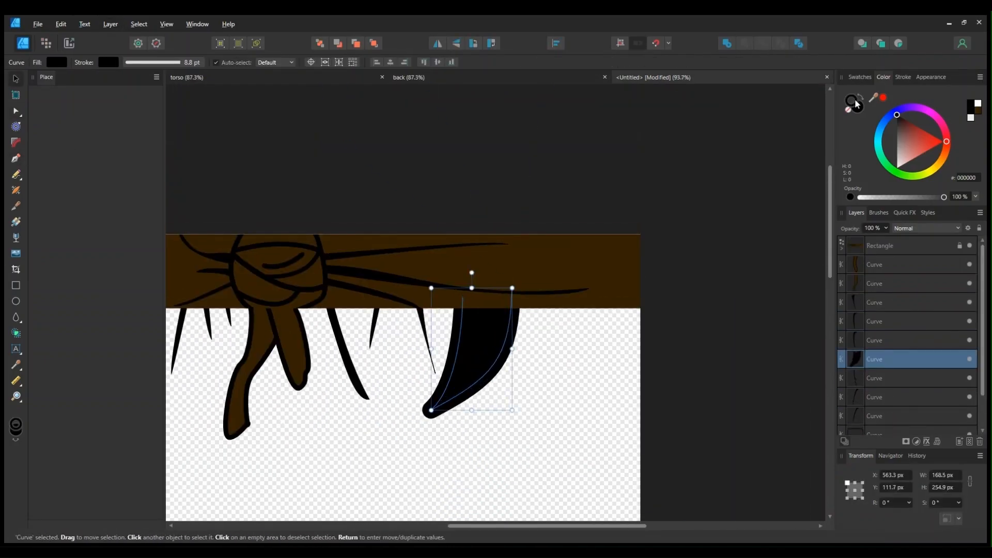
left_click(426, 330)
left_click(969, 246)
left_click_drag(539, 526, 582, 522)
left_click(969, 245)
Step: Flatten the left hump of the wavy hem outline by adjusting its nodes
scroll(664, 276, "down", 2)
scroll(465, 414, "up", 2)
left_click(16, 111)
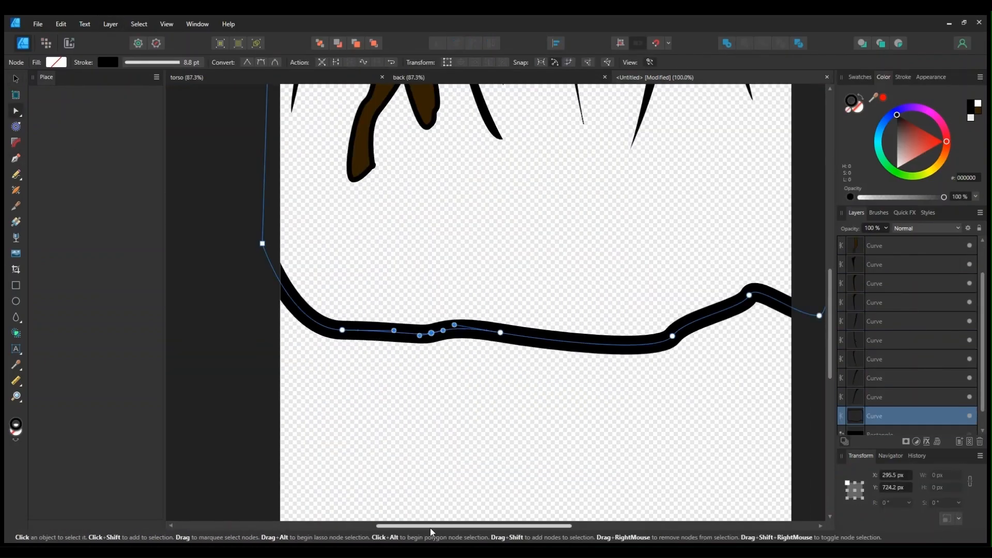
left_click(711, 415)
mouse_move(432, 527)
left_mouse_down()
mouse_move(497, 526)
mouse_move(470, 526)
left_mouse_up()
Step: Create thin upward-pointing black spikes along the left part of the hem outline
left_click(305, 308)
key("p")
key("v")
mouse_move(312, 185)
left_mouse_down()
mouse_move(317, 310)
mouse_move(343, 295)
left_mouse_up()
left_click(451, 241)
left_click(16, 158)
left_click_drag(390, 248, 389, 331)
key("v")
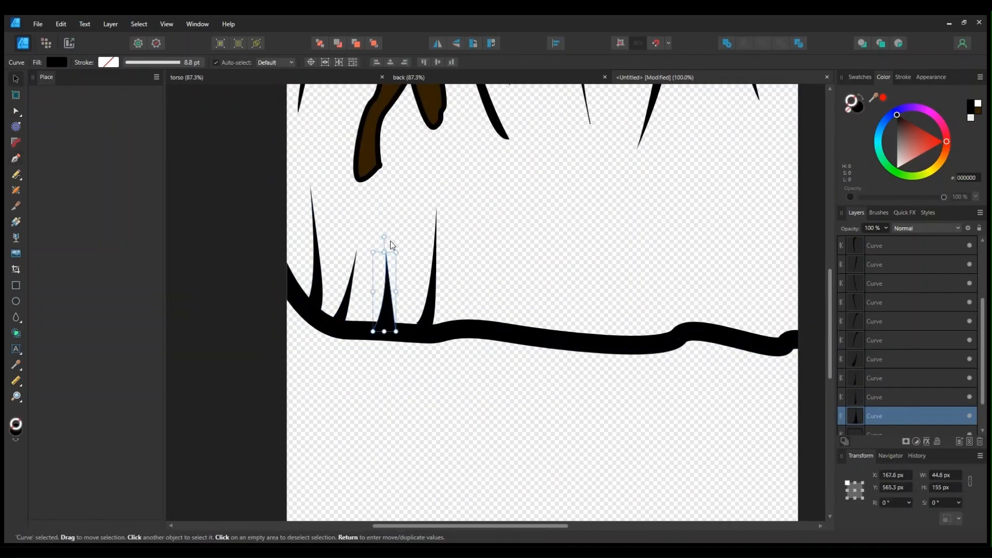
Step: Reposition and tilt the left hem spikes so they are spread unevenly along the hem outline
left_click_drag(465, 248, 378, 263)
left_click(345, 310)
left_click_drag(345, 310, 381, 315)
left_click(465, 381)
scroll(466, 380, "down", 5)
scroll(465, 310, "up", 8)
Step: Draw a short curved spike with the Pen tool right of the hem's centre and refine its base nodes
key("p")
left_click_drag(560, 269, 576, 211)
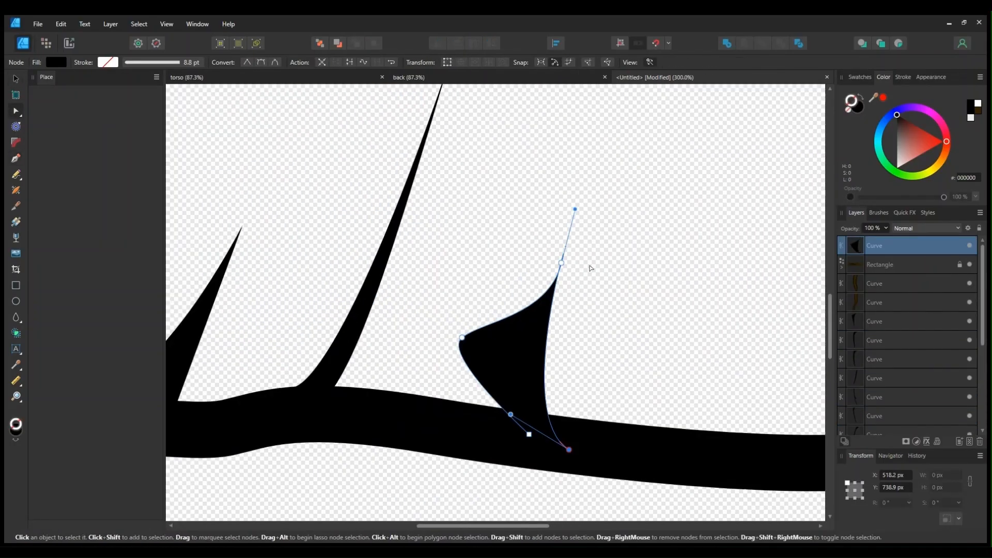
left_click(597, 352)
left_click(522, 384)
left_click_drag(522, 385, 504, 363)
scroll(523, 323, "down", 8)
scroll(522, 323, "up", 3)
left_click(362, 326)
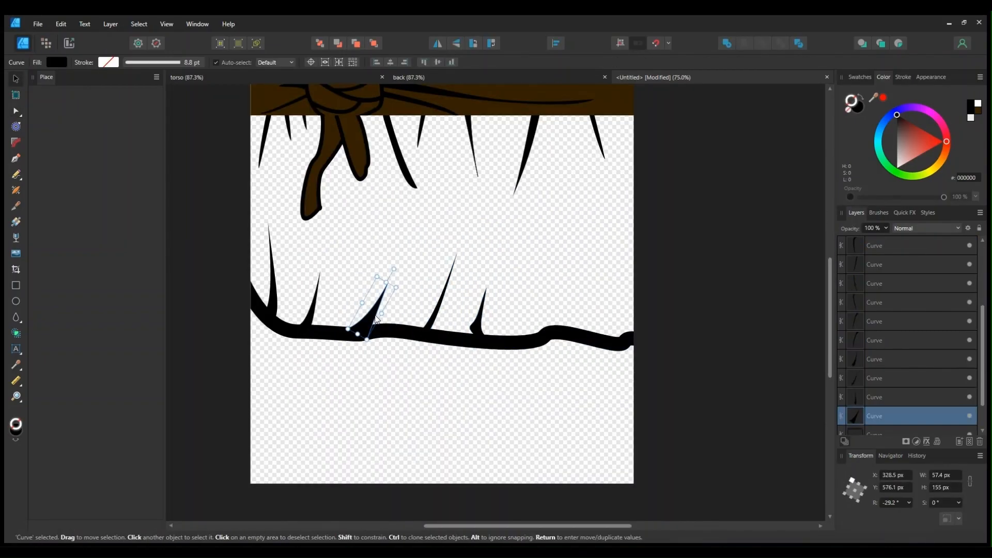
Step: Draw a small spike and a long slanted spike near the right end of the hem outline
scroll(523, 324, "up", 5)
key("p")
left_click(660, 448)
left_click(558, 446)
left_click_drag(502, 272, 442, 135)
scroll(590, 249, "down", 8)
left_click(744, 372)
key("v")
left_click(489, 299)
left_click(622, 328)
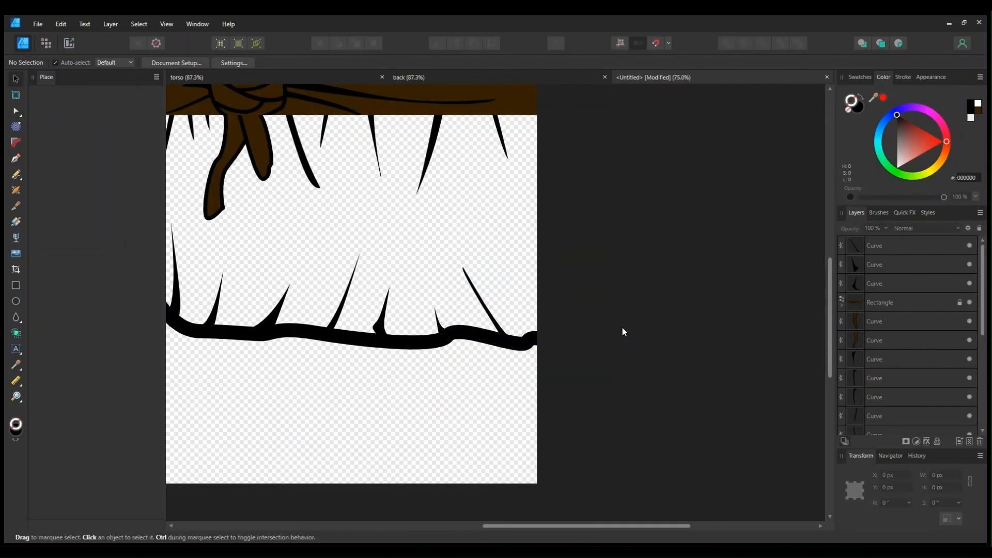
Step: Refine the lengths and shapes of the black spikes along the hem outline
scroll(376, 332, "up", 3)
left_click(322, 328)
left_click(551, 406)
left_click_drag(467, 526, 587, 527)
scroll(517, 362, "up", 4)
key("a")
scroll(517, 362, "down", 5)
left_click(646, 377)
scroll(739, 377, "left", 3)
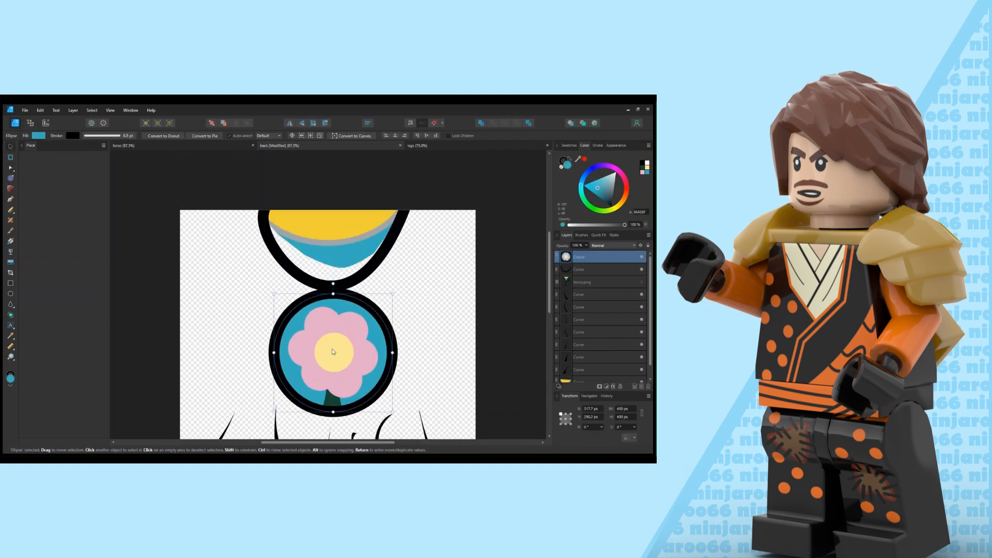
Step: In the back document, raise the bottom of the black neckline outline away from the flower emblem and tidy its blue fill
left_click(382, 259)
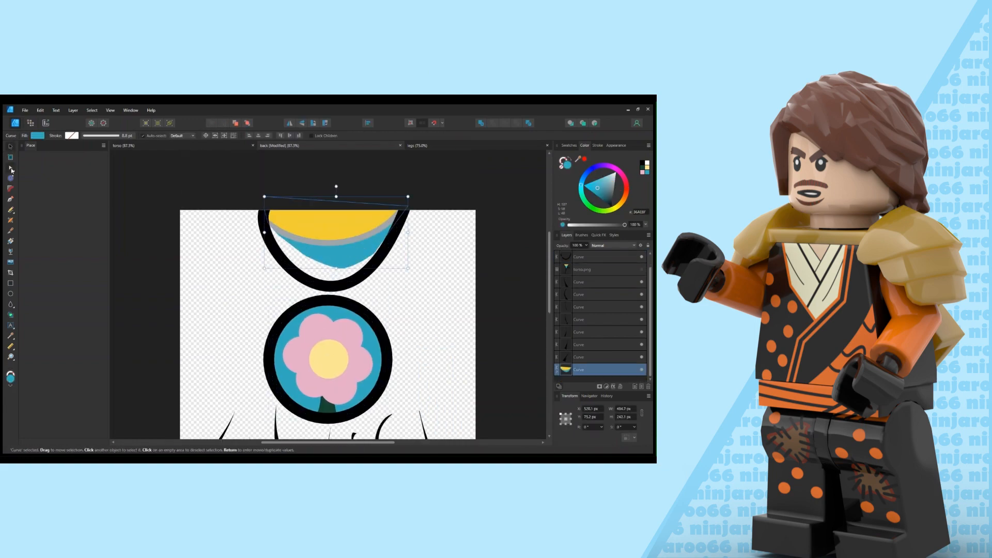
scroll(382, 259, "down", 1)
left_click(382, 253)
left_click(330, 261)
left_click_drag(329, 279, 339, 232)
left_click(353, 354)
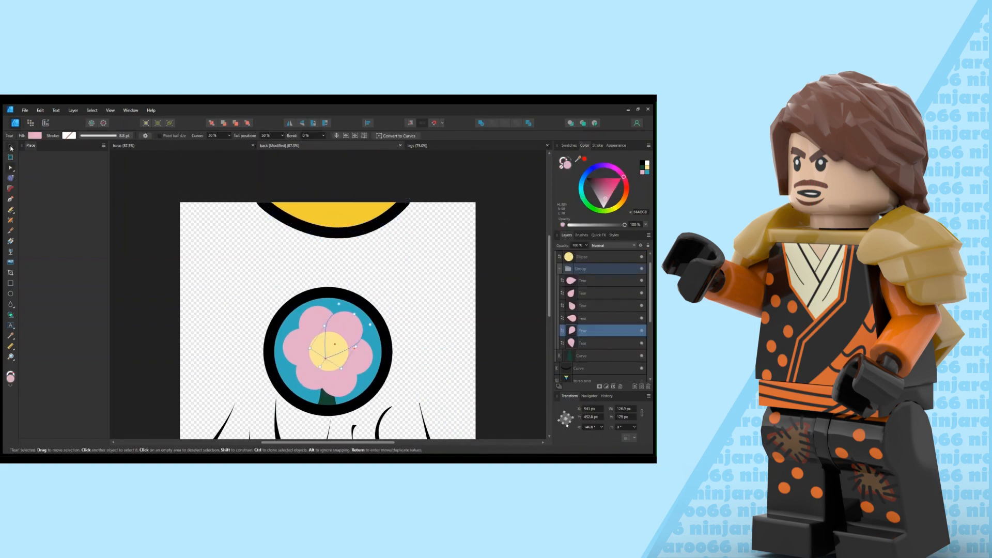
left_click(380, 310)
left_click(625, 409)
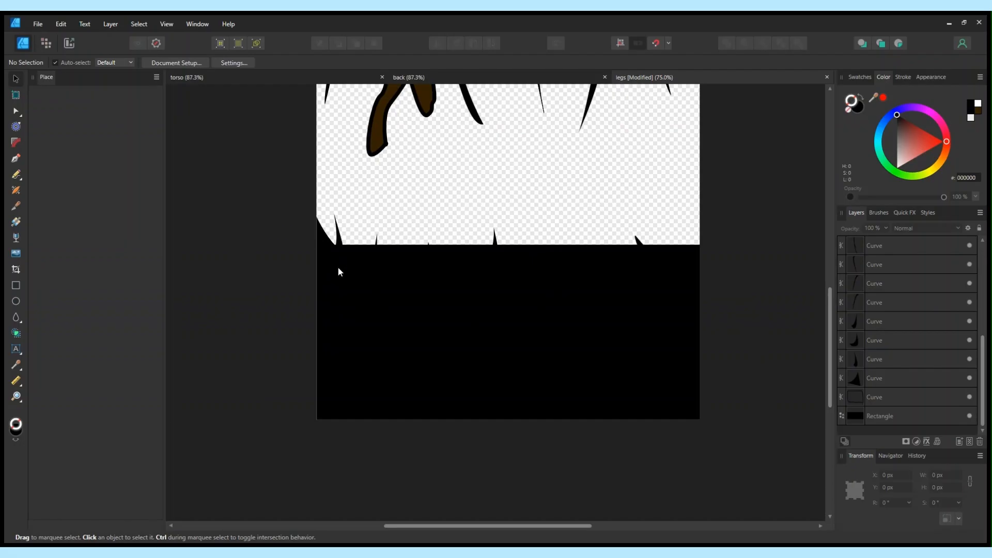
Step: In the legs document, hide the black rectangle and trace the left half of the hem outline with the Pen tool
left_click(970, 416)
left_click(910, 418)
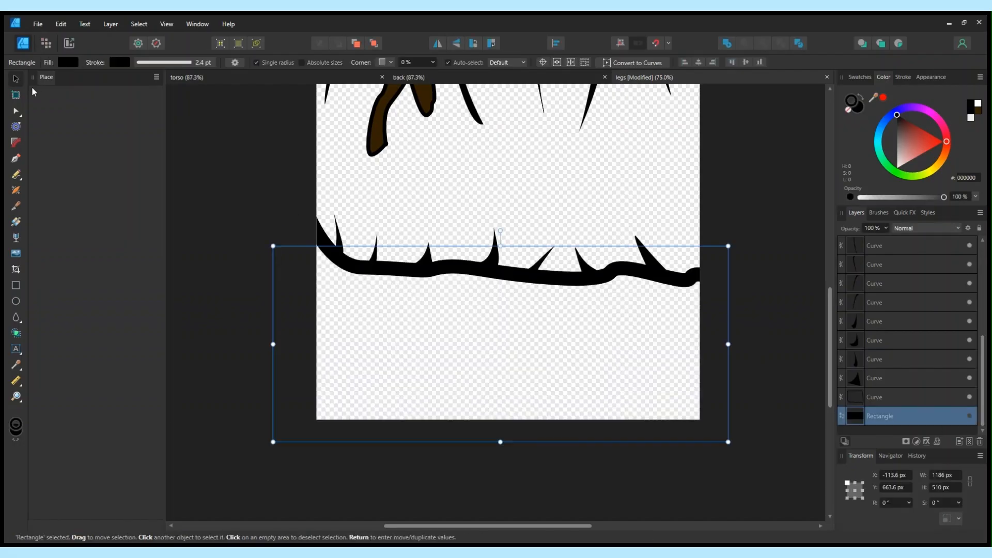
key("p")
key("ctrl+plus")
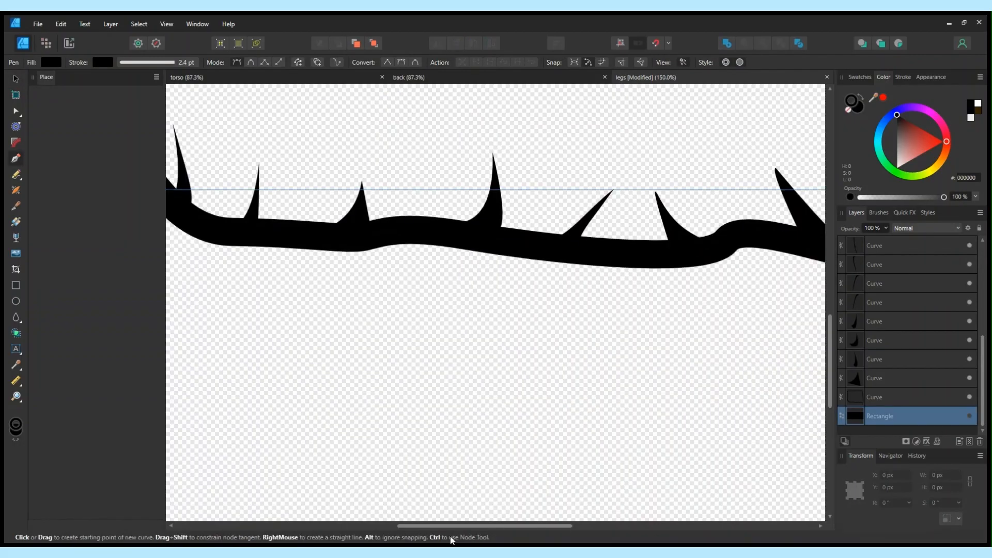
scroll(588, 520, "left", 5)
left_click(305, 146)
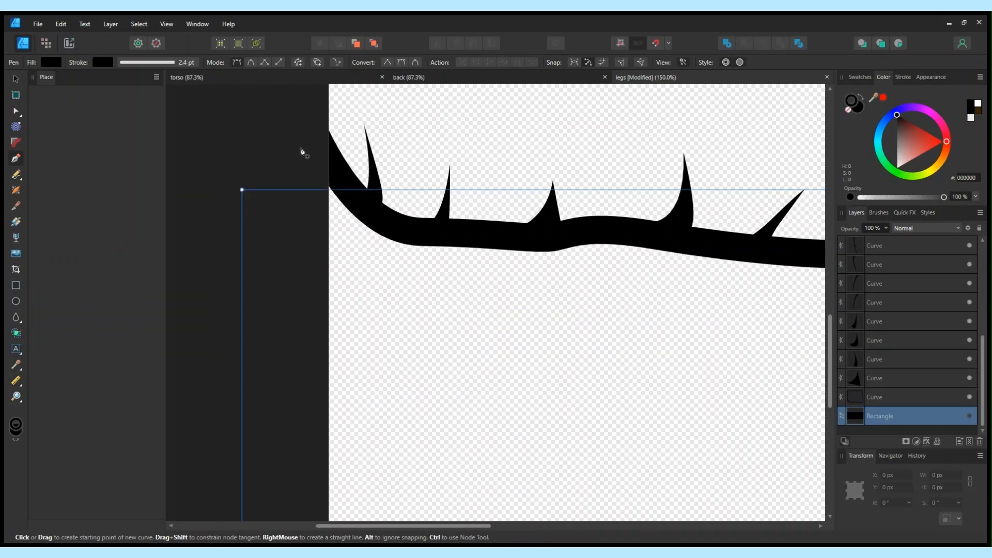
left_click(399, 227)
left_click(554, 237)
left_click(623, 227)
left_click(700, 248)
Step: Continue the Pen curve along the right half of the hem outline to just beyond the artboard's right edge
scroll(770, 408, "right", 5)
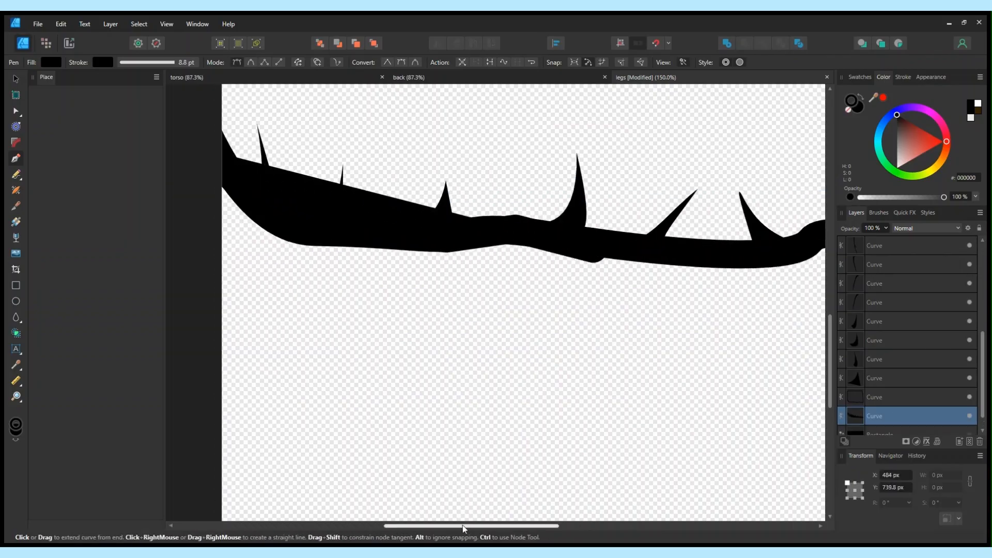
left_click(502, 246)
left_click(568, 244)
left_click(601, 226)
left_click(682, 252)
left_click(722, 254)
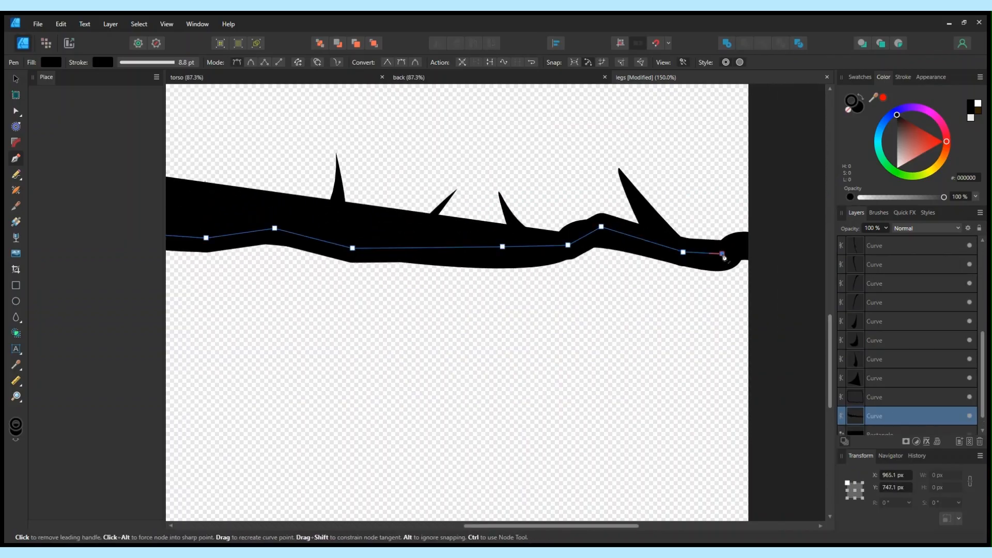
left_click(765, 241)
Step: Close the traced curve around the artboard's lower corners and leave it filled black without a stroke
scroll(753, 390, "down", 3)
left_click(775, 412)
scroll(399, 519, "left", 6)
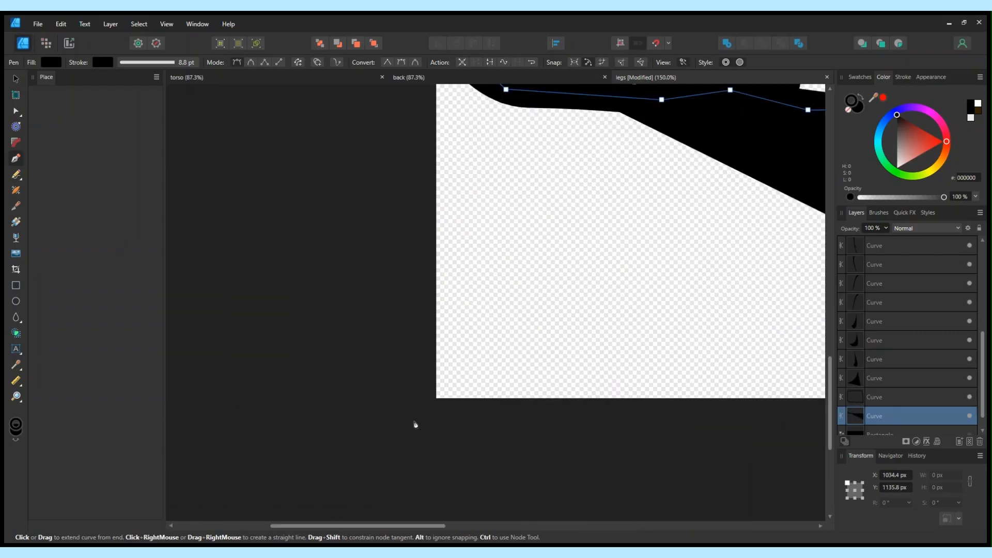
left_click(407, 411)
scroll(801, 395, "up", 3)
left_click(412, 154)
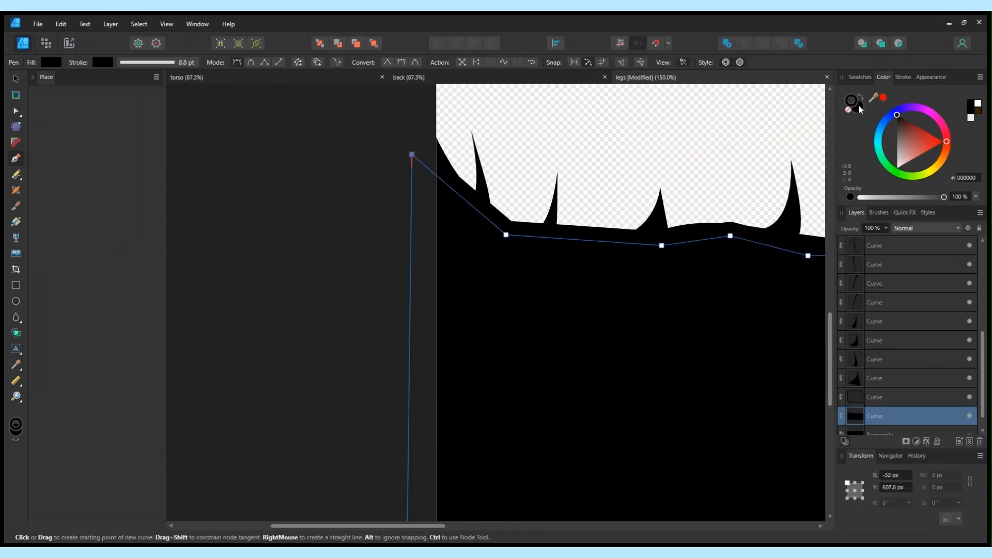
key("Escape")
scroll(552, 454, "right", 2)
scroll(527, 531, "right", 3)
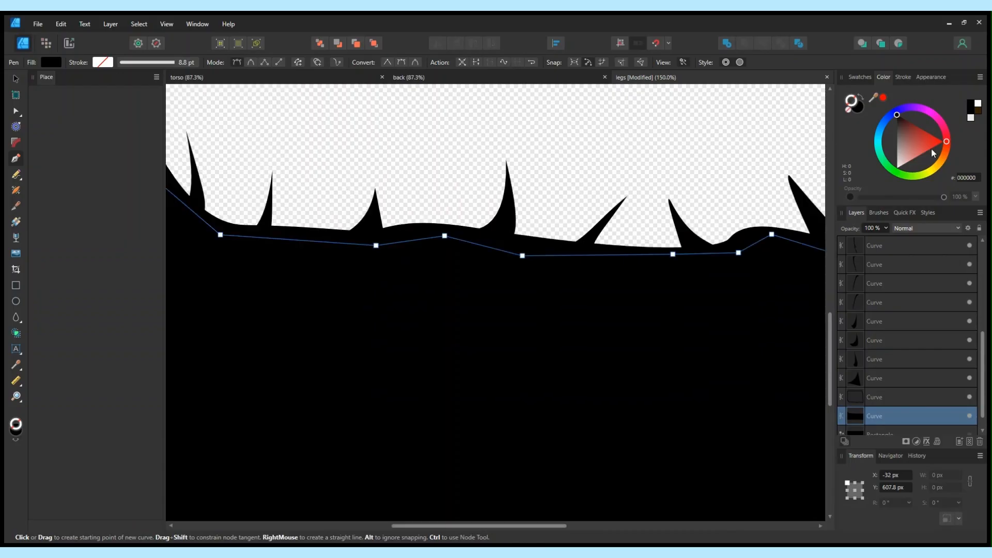
Step: Change the fill of the large lower curve in the legs document from the hem down to orange-red
left_click(931, 145)
left_click(861, 99)
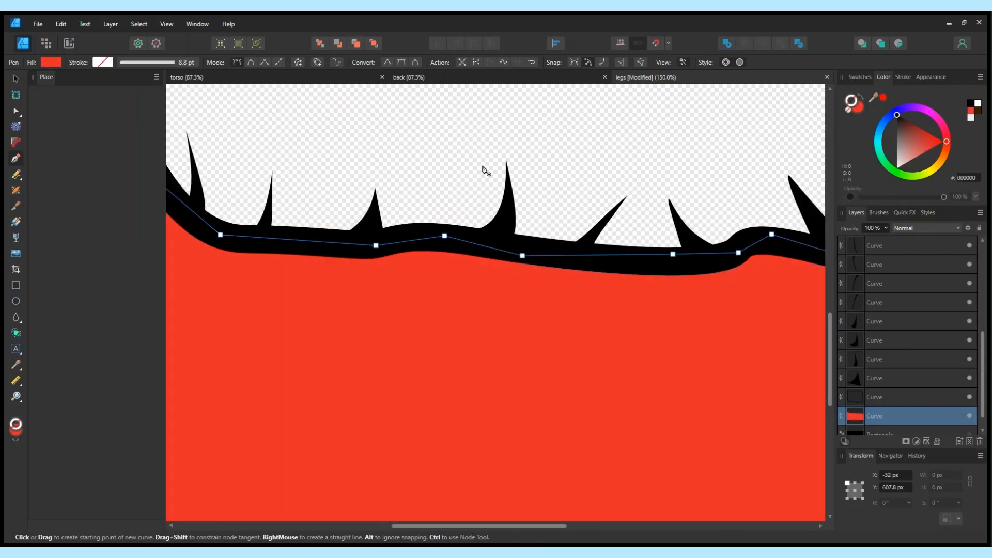
scroll(638, 142, "down", 3)
scroll(640, 145, "up", 1)
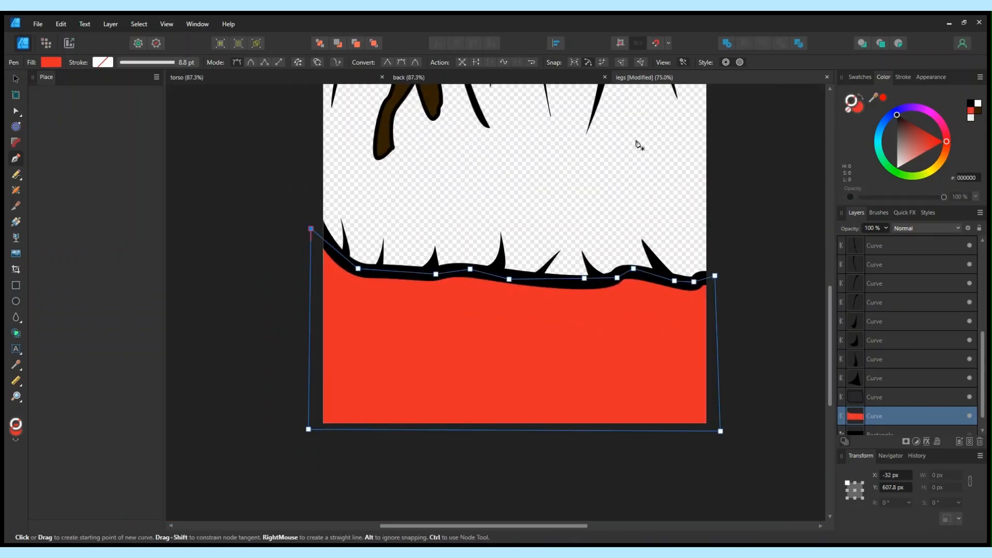
scroll(556, 243, "down", 2)
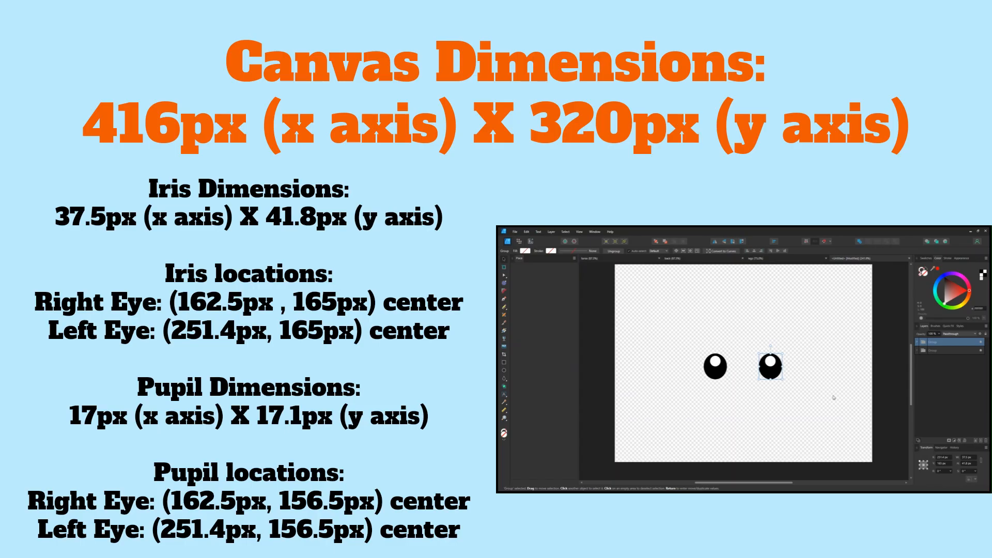
Step: In the face document, draw a curved smile below the eyes with the Pen tool, using a 0.9 pt black stroke and no fill
left_click(794, 392)
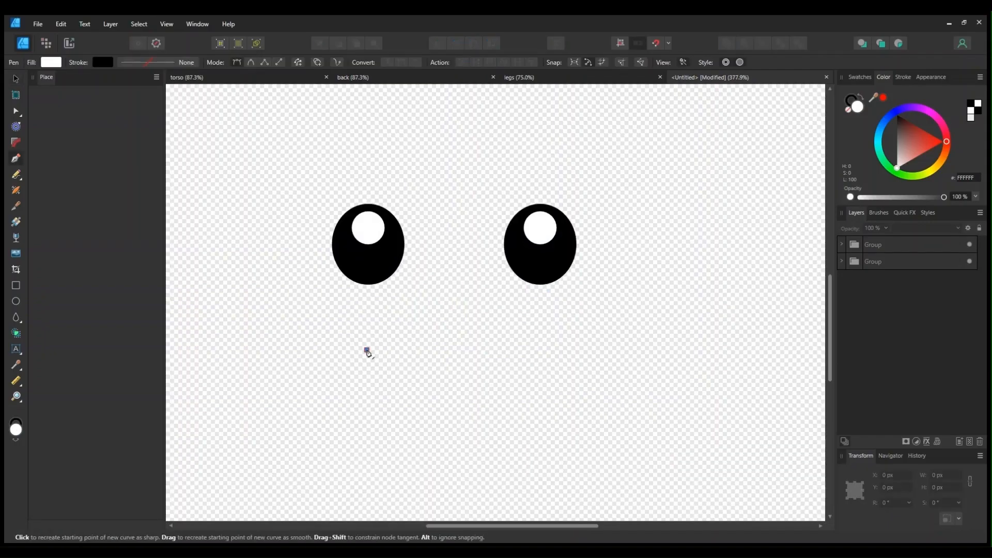
left_click(367, 350)
left_click_drag(539, 340, 564, 320)
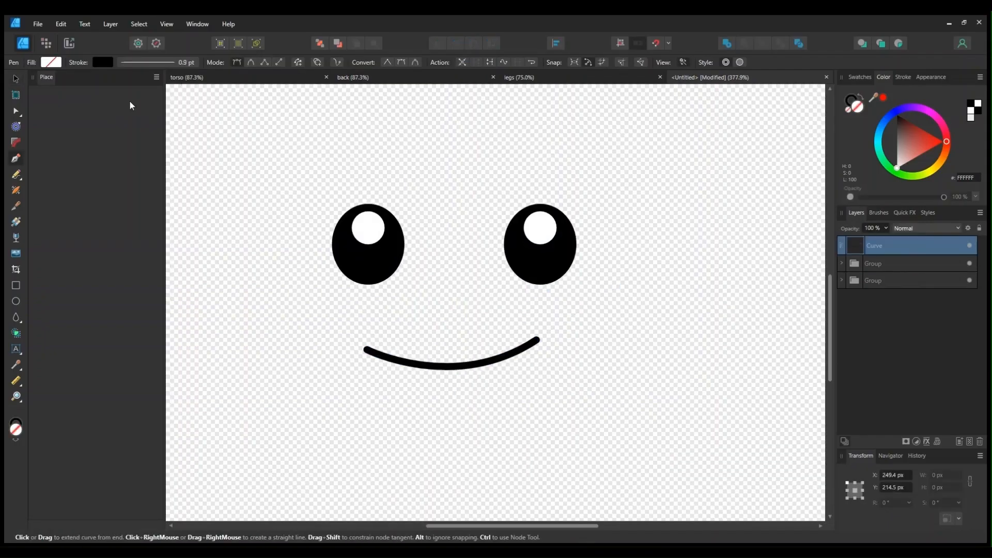
left_click(15, 79)
Step: Draw a slanted black eyebrow line above each eye with the Pen tool, sloping down towards the nose
left_click(327, 178)
left_click(421, 237)
left_click(15, 79)
left_click_drag(420, 237, 428, 204)
left_click(475, 225)
left_click(599, 193)
left_click(15, 111)
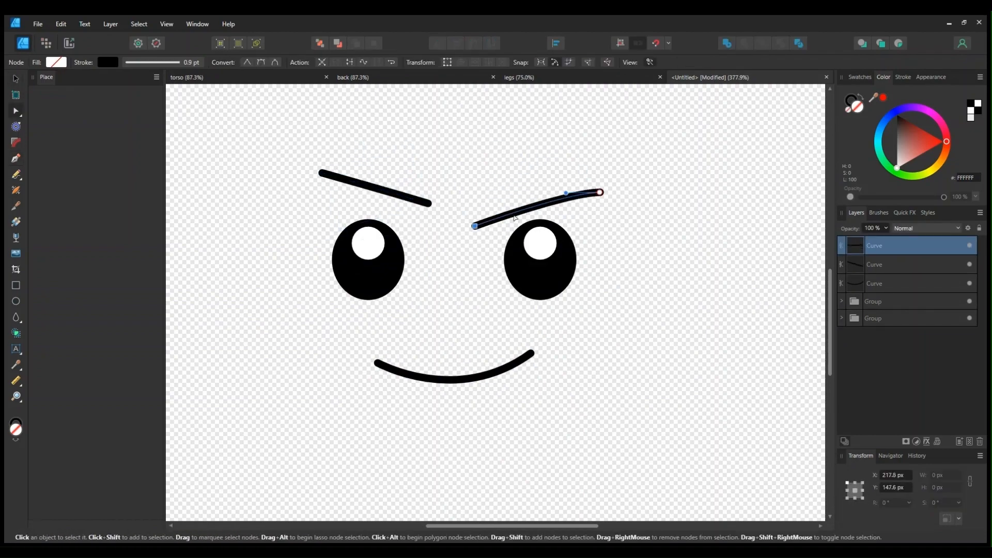
Step: Delete the right-hand eyebrow line and replace it with a duplicate of the left-hand eyebrow curve above the right-hand eye
left_click_drag(514, 218, 505, 202)
key("Delete")
left_click(16, 79)
left_click(362, 198)
key("ctrl+j")
left_click_drag(362, 197, 536, 213)
Step: Draw a jagged brown (#A95500) eyebrow with a 0.3 pt black outline along the right-hand guide curve, and hide that guide
left_click(15, 158)
left_click(16, 111)
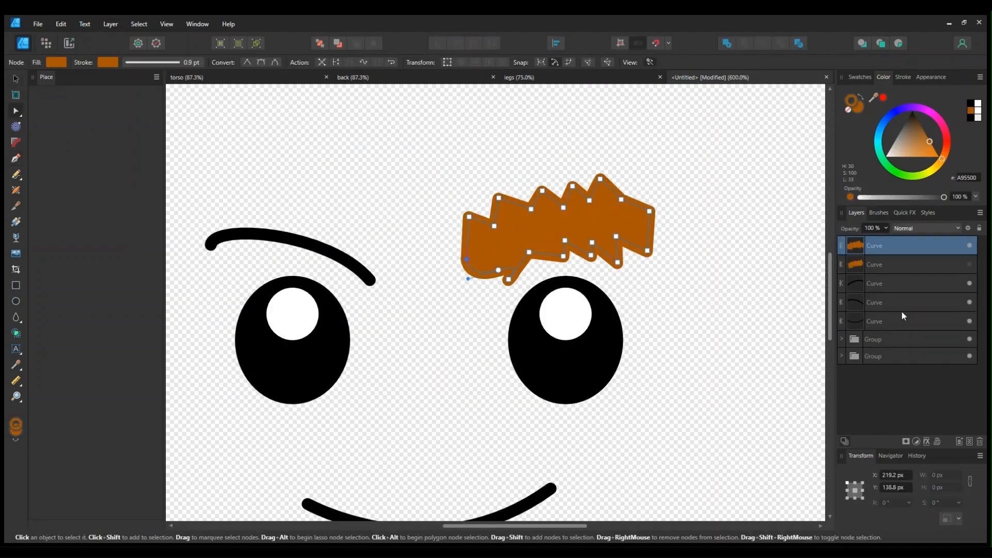
left_click_drag(899, 284, 899, 237)
left_click(16, 159)
left_click(16, 111)
left_click_drag(509, 279, 508, 302)
scroll(566, 289, "up", 1)
left_click(841, 339)
left_click(969, 245)
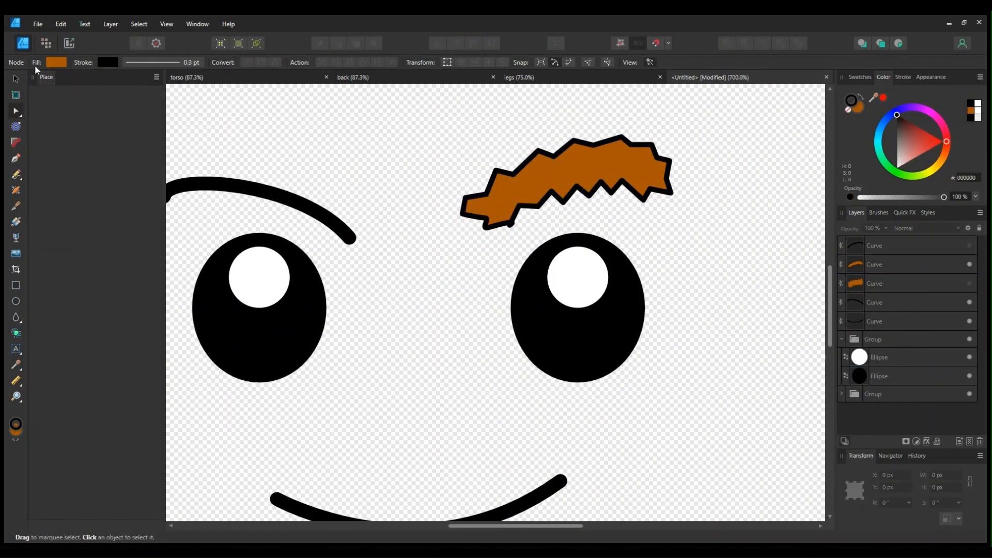
Step: Duplicate the brown jagged eyebrow, place the mirrored copy above the other eye, and adjust both eyebrows' positions
left_click(15, 78)
left_click(574, 170)
key("ctrl+j")
scroll(537, 248, "down", 2)
left_click(16, 111)
scroll(509, 259, "up", 3)
left_click(15, 79)
left_click_drag(564, 178, 563, 153)
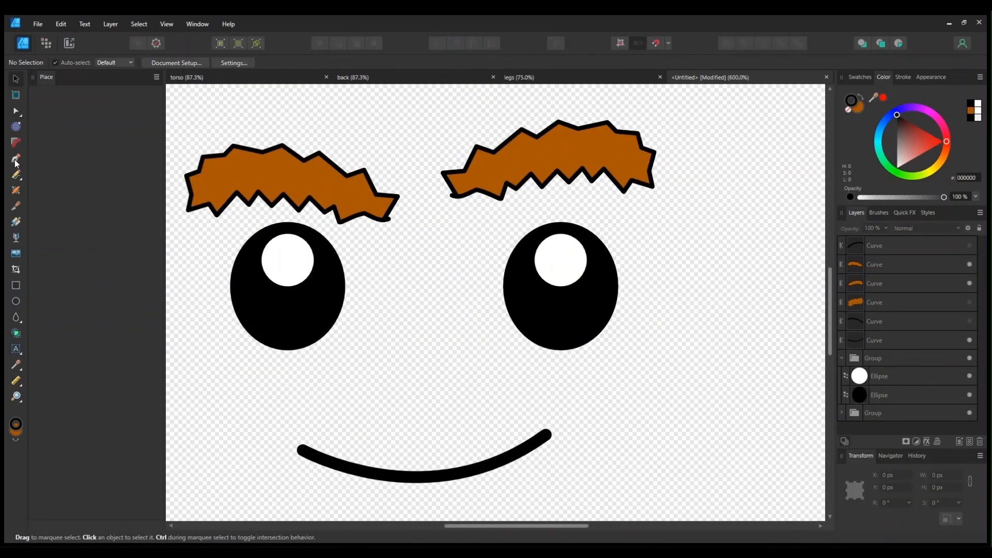
Step: Draw a 39.5 × 29 px ellipse overlapping the right-hand eye's lower edge and place it beneath the white highlight in that eye's group
left_click(16, 301)
left_click_drag(621, 324, 501, 412)
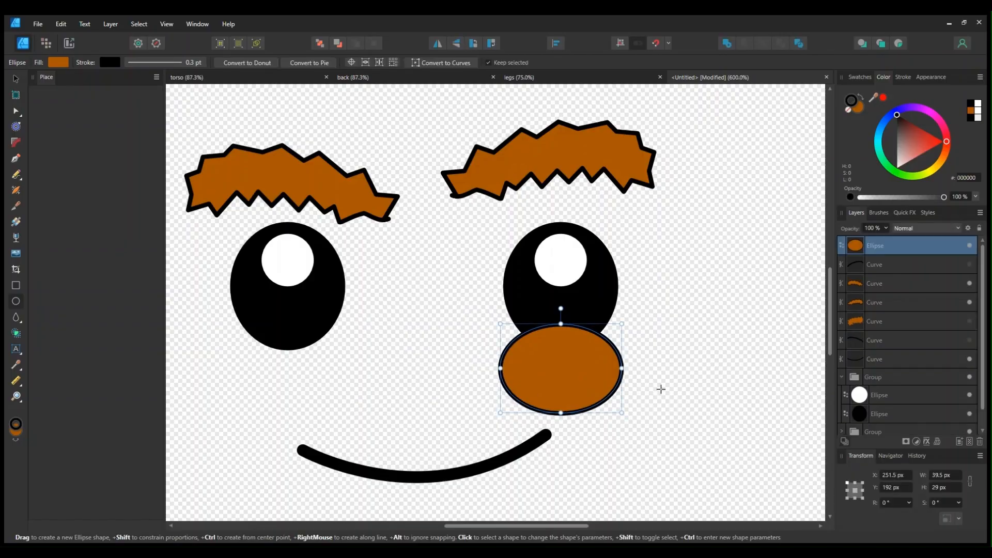
left_click_drag(879, 246, 870, 387)
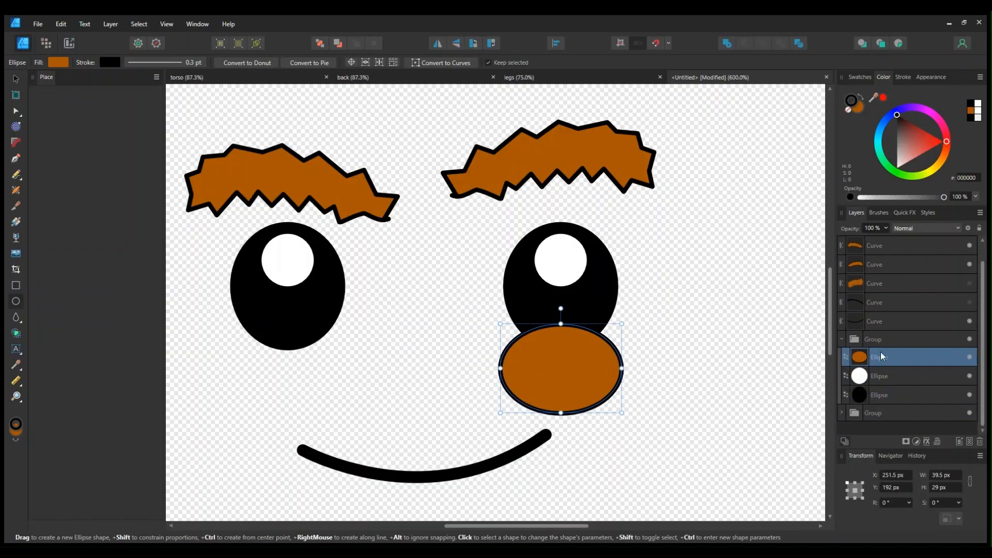
key("ctrl+[")
Step: Remove the brown ellipse and its overlap from the right-hand eye's black ellipse with the Shape Builder
left_click(16, 333)
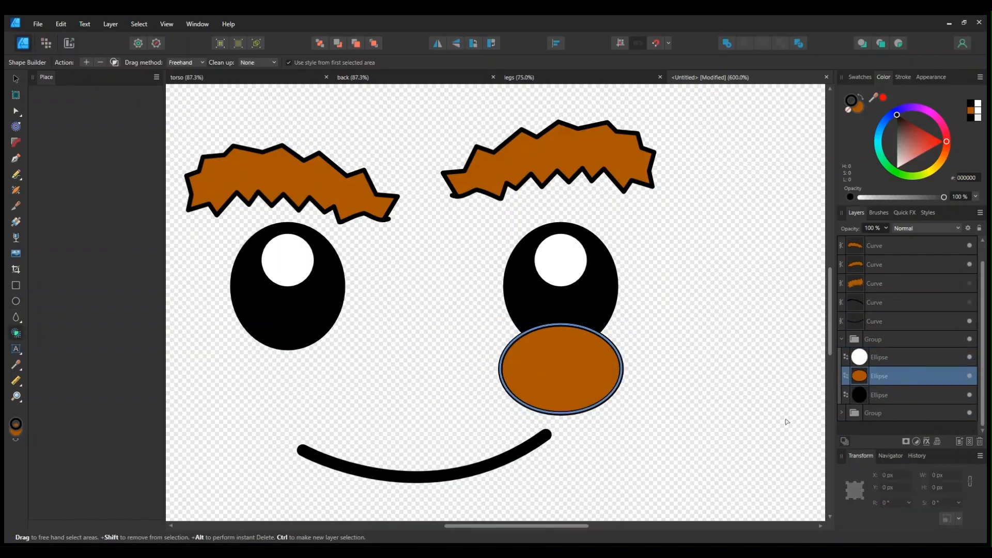
left_click(873, 396, "ctrl")
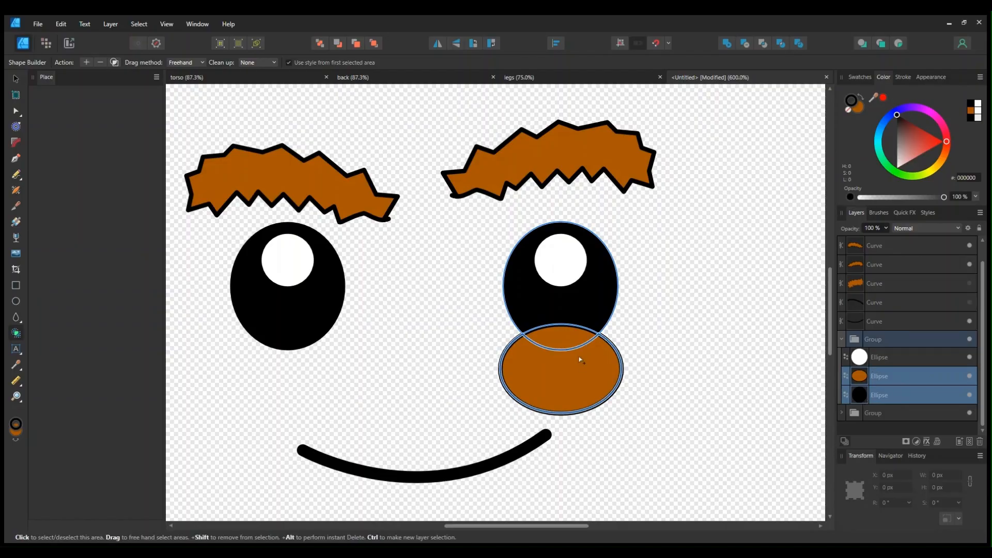
mouse_move(576, 356)
left_mouse_down()
mouse_move(585, 351)
mouse_move(578, 335)
left_mouse_up()
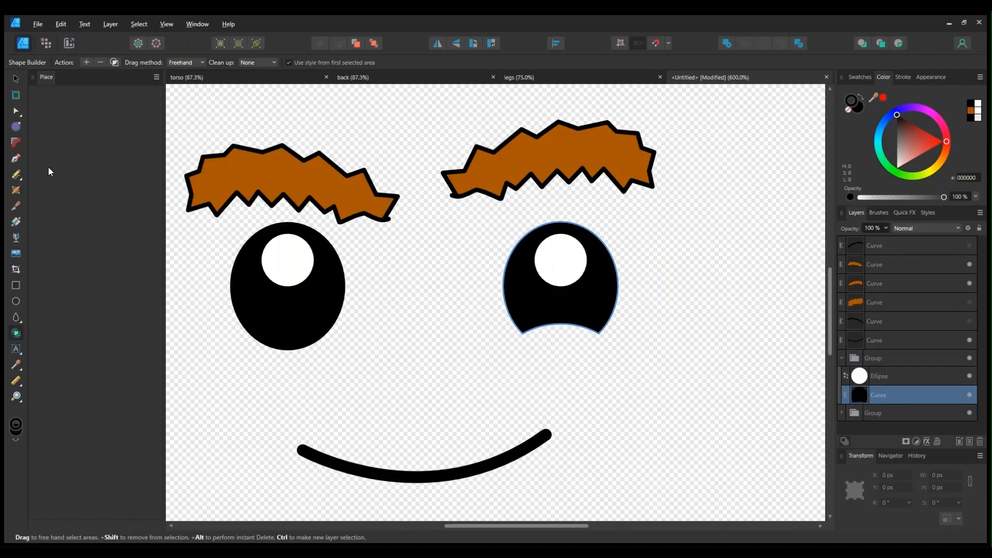
left_click(16, 79)
left_click(16, 332)
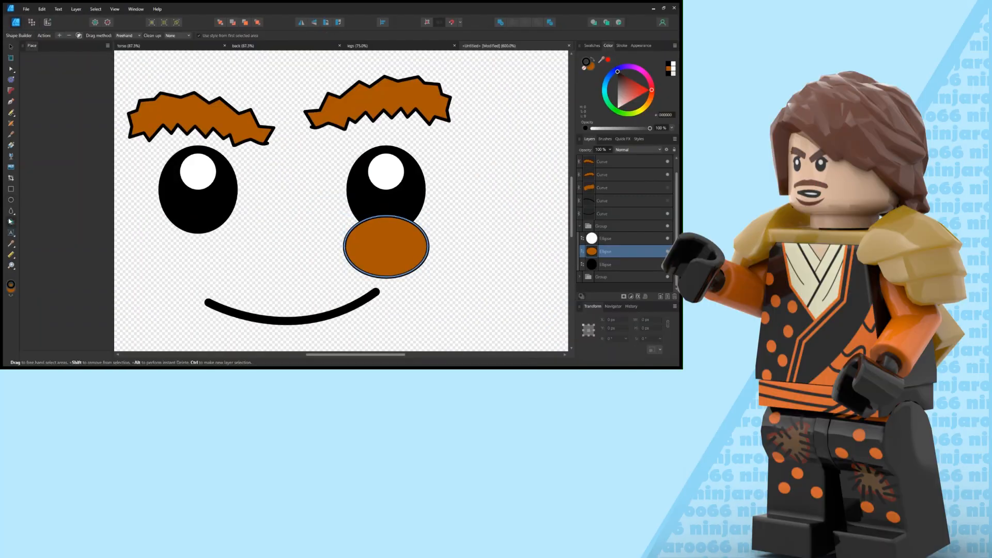
left_click(595, 263, "shift")
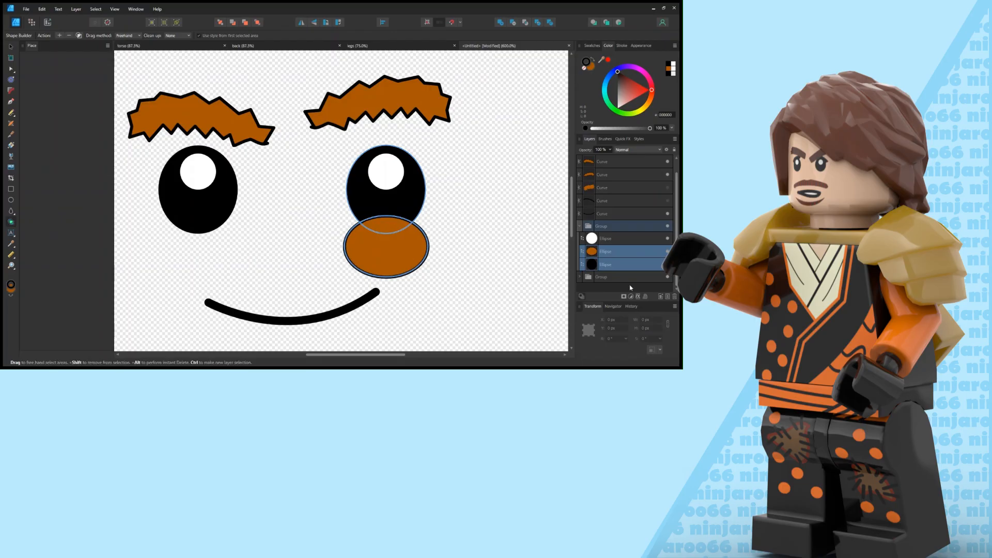
left_click(401, 229, "alt")
left_click(410, 246, "alt")
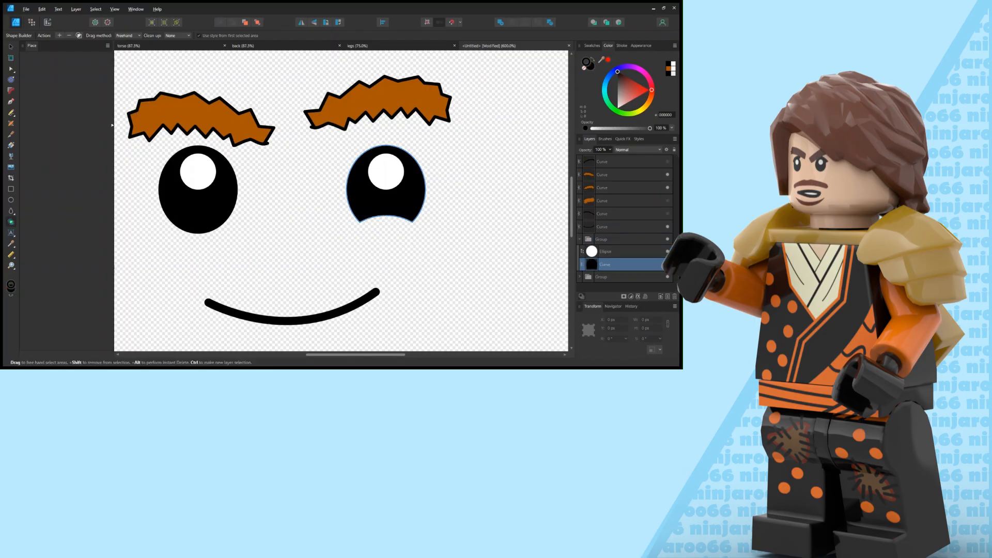
left_click(11, 47)
left_click(395, 270)
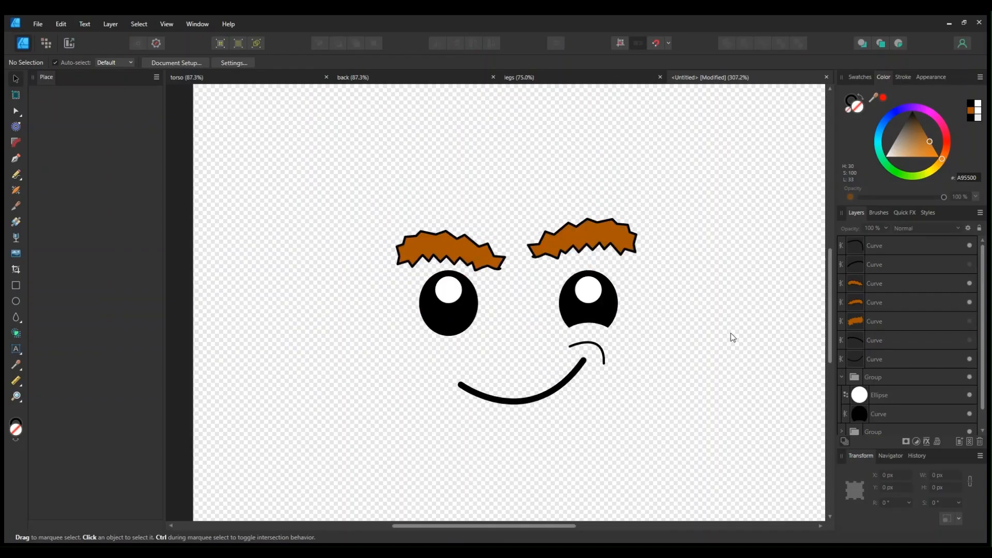
Step: Trace the cut lower edge of the right-hand eye with a curved black Pen line, 1.3 pt thick
scroll(731, 337, "up", 2)
left_click(16, 158)
left_click(290, 293)
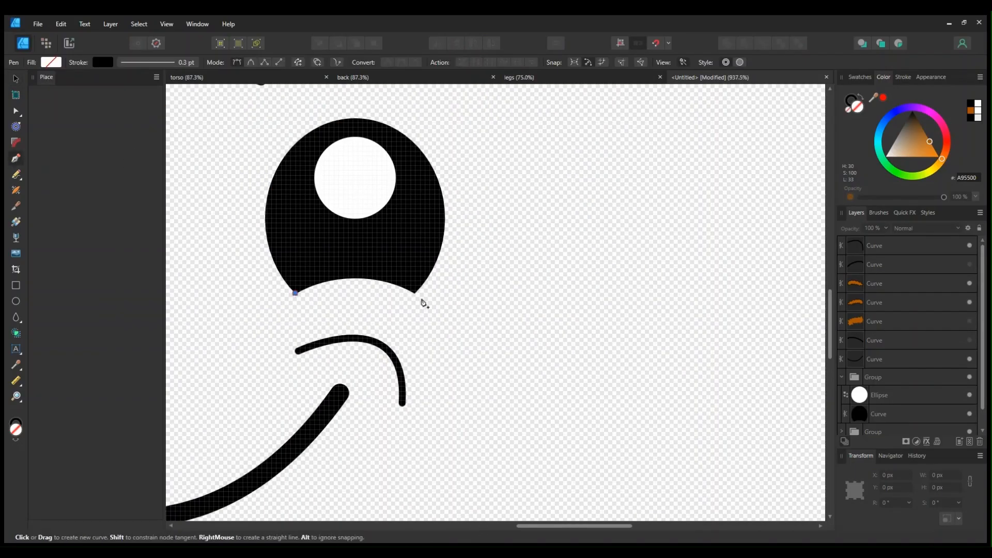
left_click_drag(421, 296, 480, 332)
left_click_drag(131, 101, 133, 101)
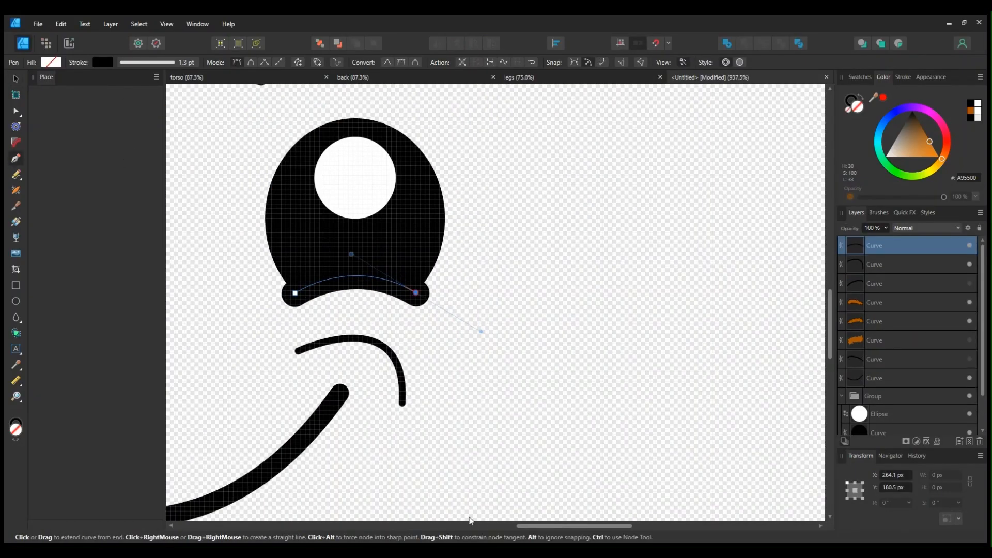
key("v")
key("ctrl+d")
left_click_drag(545, 527, 505, 514)
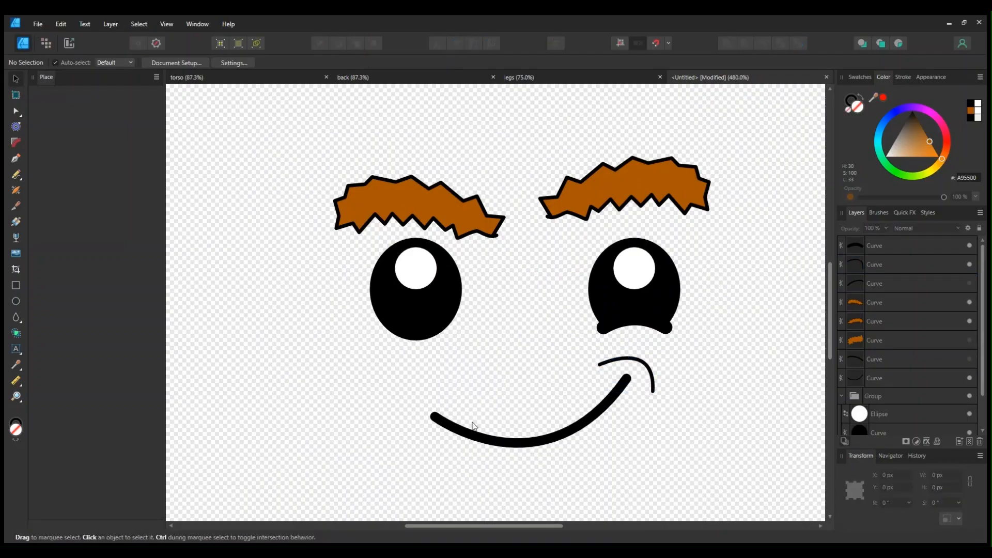
Step: Reshape the smile into a closed, open-mouth outline by joining its ends with a curved upper lip
left_click(470, 421)
key("a")
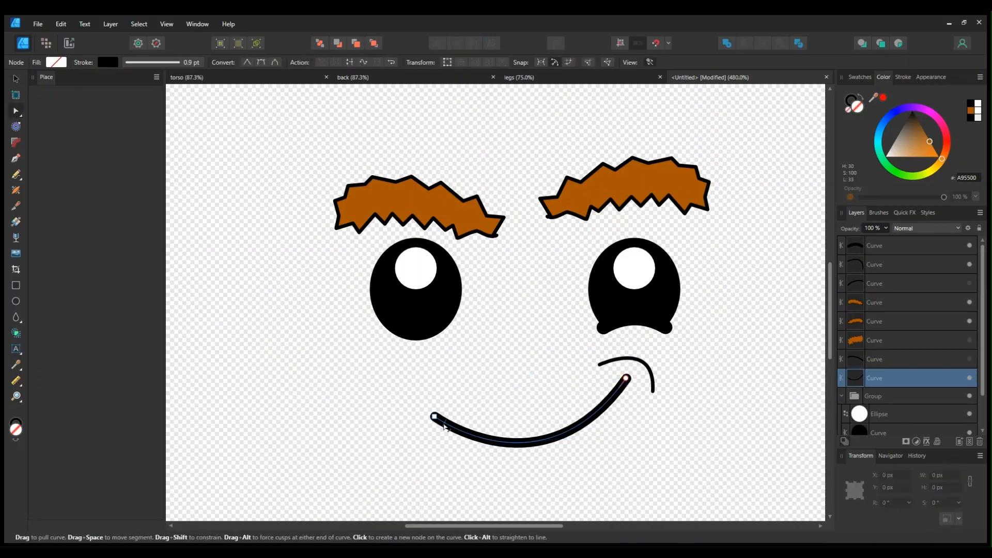
left_click(440, 421)
left_click_drag(435, 416, 626, 378)
left_click_drag(600, 339, 584, 365)
left_click(625, 428)
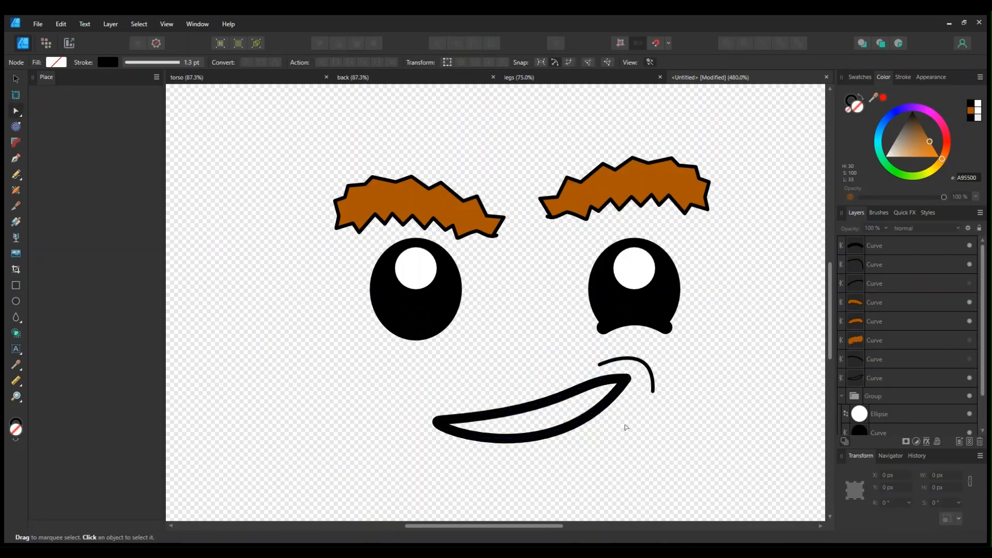
Step: Fill the closed mouth shape with black
left_click(542, 404)
left_click(16, 79)
left_click(971, 104)
left_click(842, 309)
left_click(537, 414)
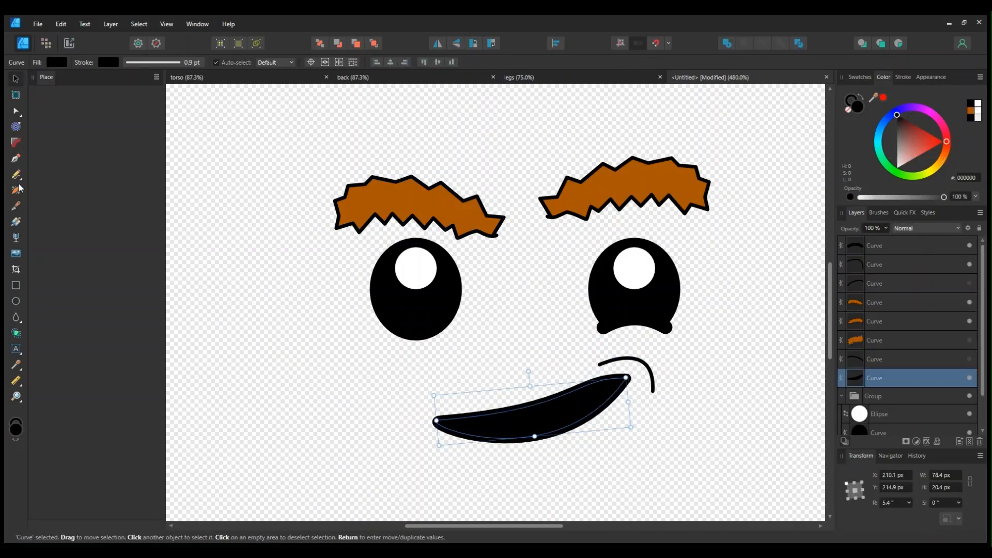
Step: Draw a white teeth shape without a stroke across the upper part of the mouth and clip it inside the mouth shape
left_click(16, 158)
left_click(422, 407)
left_click(454, 425)
left_click(631, 391)
left_click(682, 337)
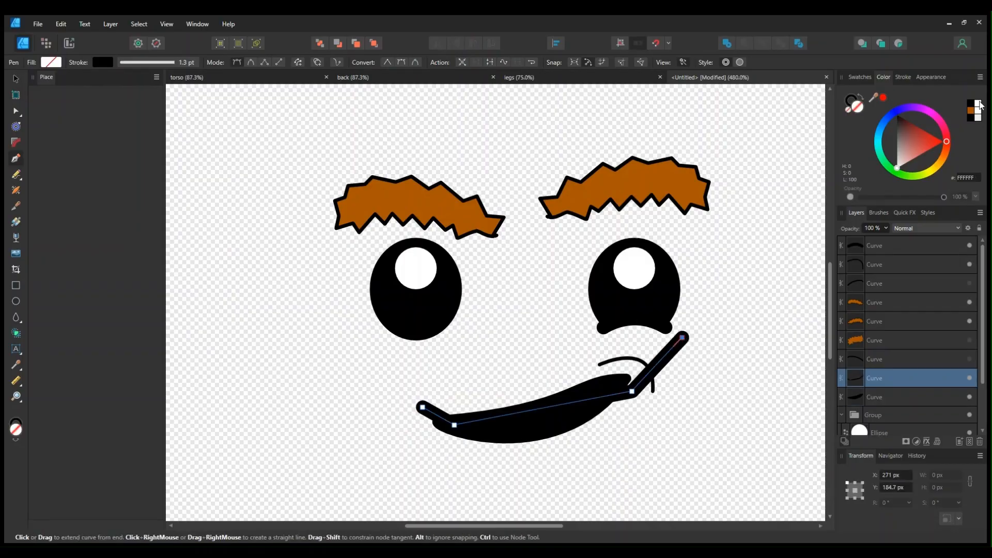
left_click(849, 110)
key("ctrl+shift+[")
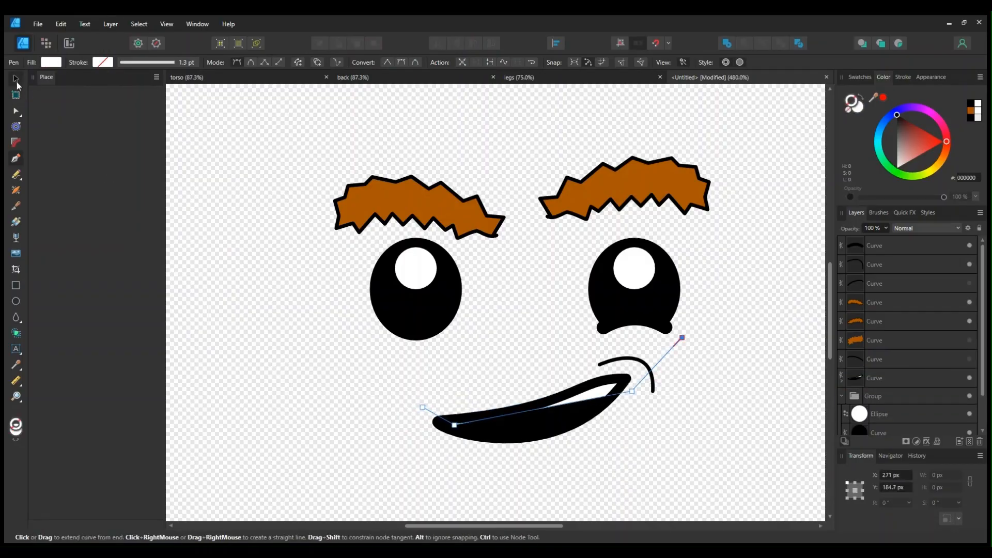
left_click(16, 79)
left_click(622, 450)
left_click(585, 405)
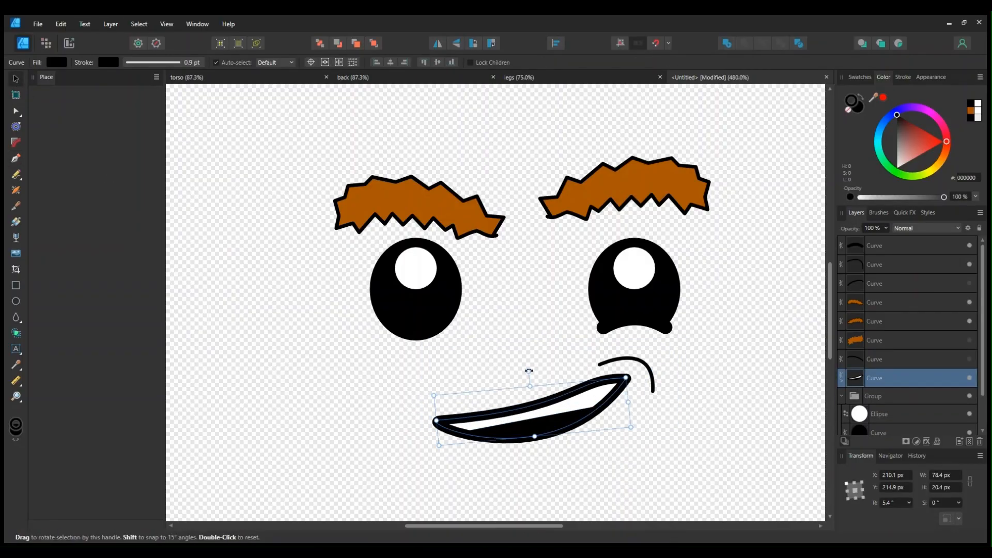
Step: Rotate the mouth slightly and make final touch-ups to the teeth inside it
left_click_drag(530, 370, 522, 381)
left_click(841, 382)
double_click(859, 397)
left_click_drag(495, 184, 506, 195)
left_click(603, 481)
key("ctrl+minus")
key("ctrl+minus")
key("ctrl+minus")
key("ctrl+0")
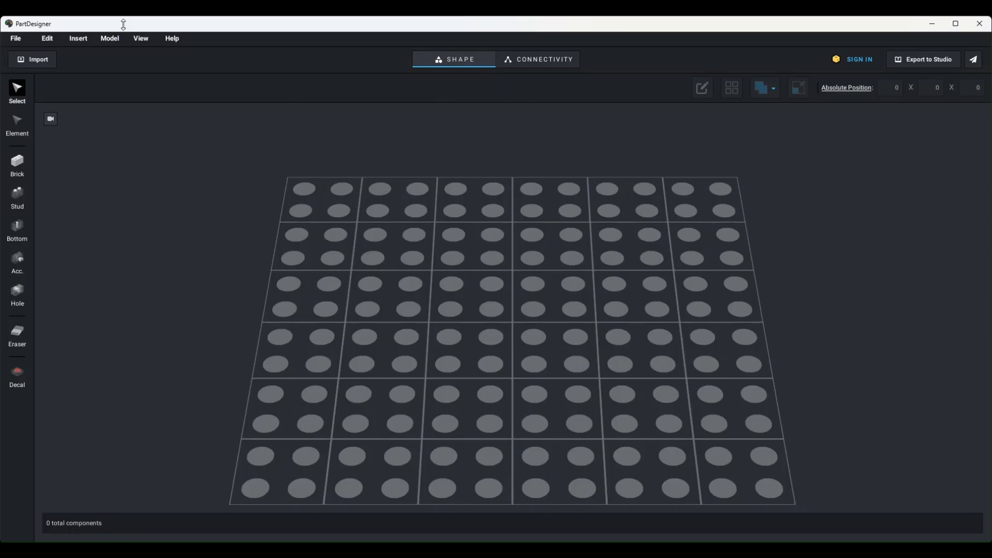
Step: Switch to PartDesigner, apply the face, torso and legs images to the front of a new minifigure, and add it to the viewport
left_click(77, 39)
left_click(100, 64)
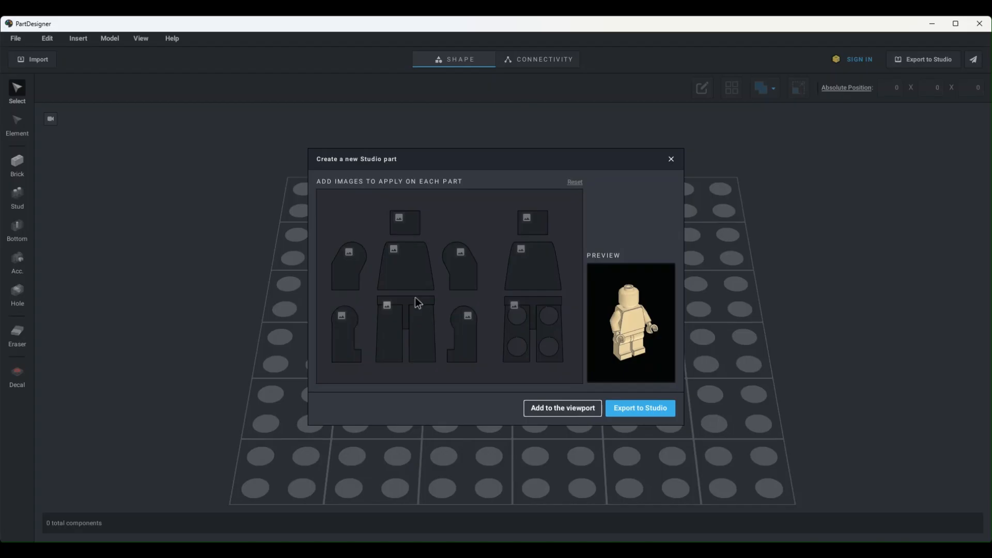
left_click(402, 221)
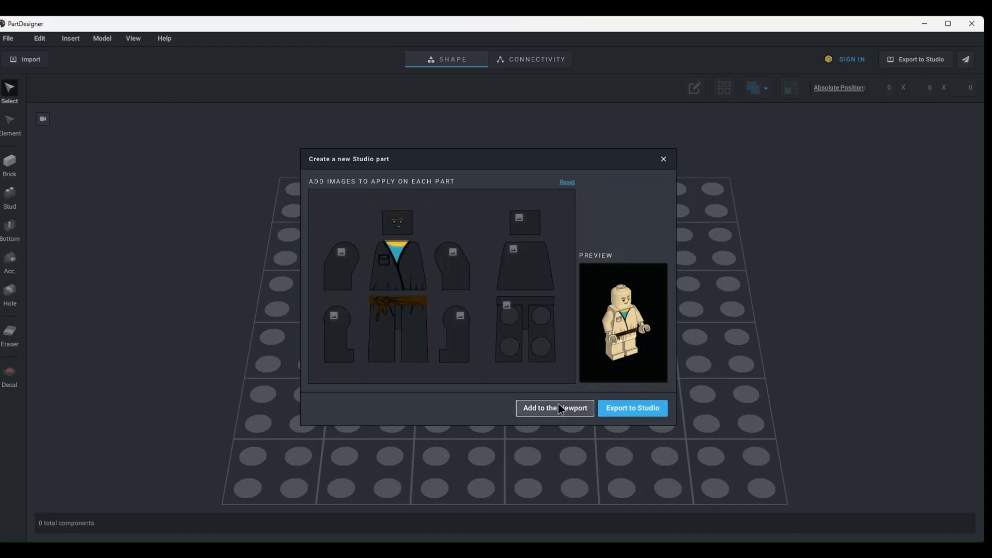
left_click(563, 408)
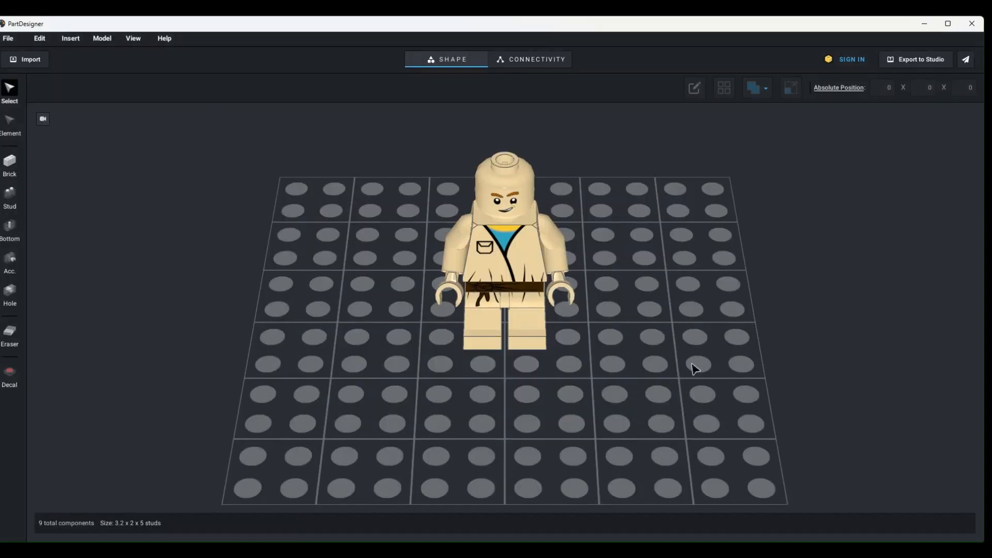
Step: Apply the back image with the round flower emblem to the back of the minifigure's torso
mouse_move(668, 381)
left_mouse_down()
mouse_move(669, 364)
mouse_move(672, 382)
mouse_move(705, 365)
mouse_move(658, 358)
mouse_move(670, 367)
left_mouse_up()
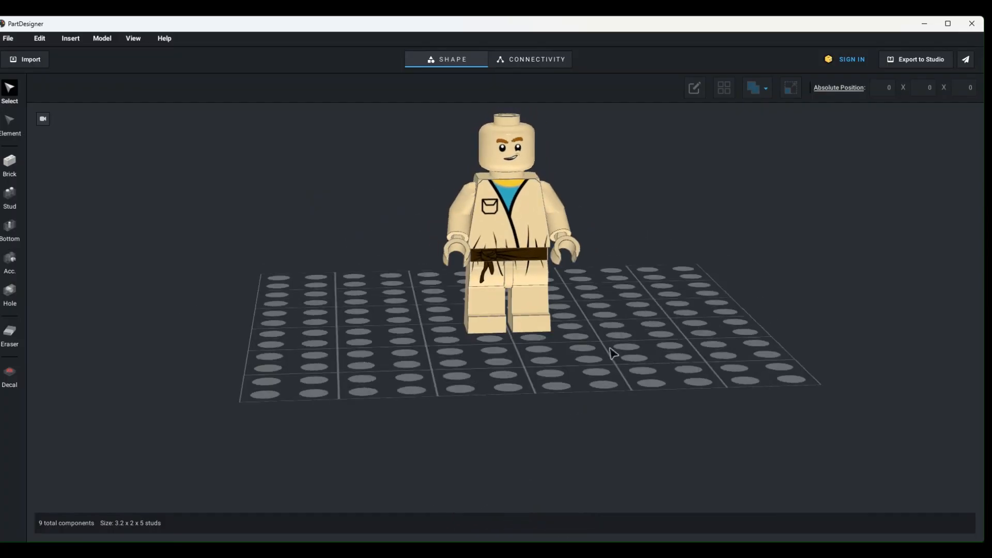
mouse_move(613, 355)
left_mouse_down()
mouse_move(644, 414)
mouse_move(692, 423)
mouse_move(674, 408)
mouse_move(649, 418)
mouse_move(747, 436)
mouse_move(630, 361)
left_mouse_up()
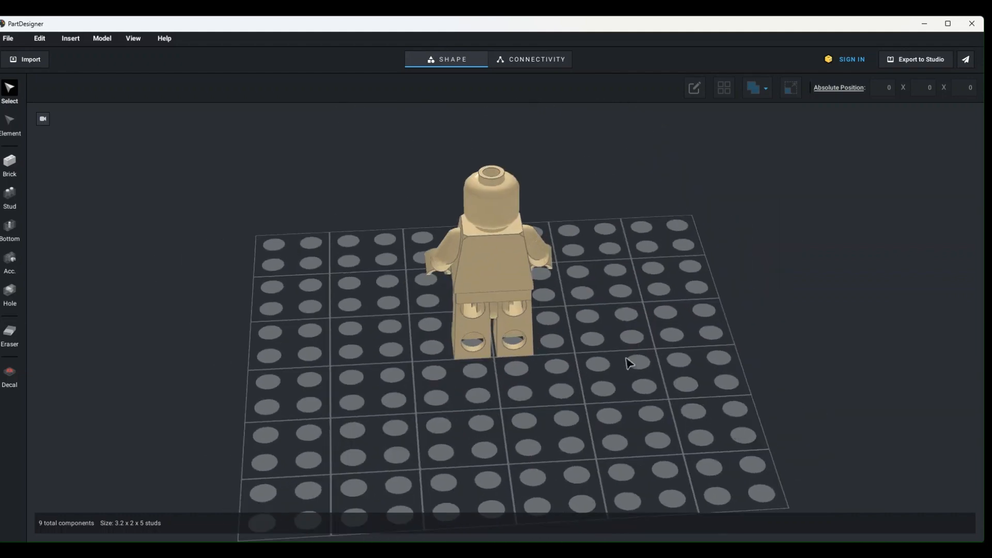
left_click(497, 251)
left_click(695, 88)
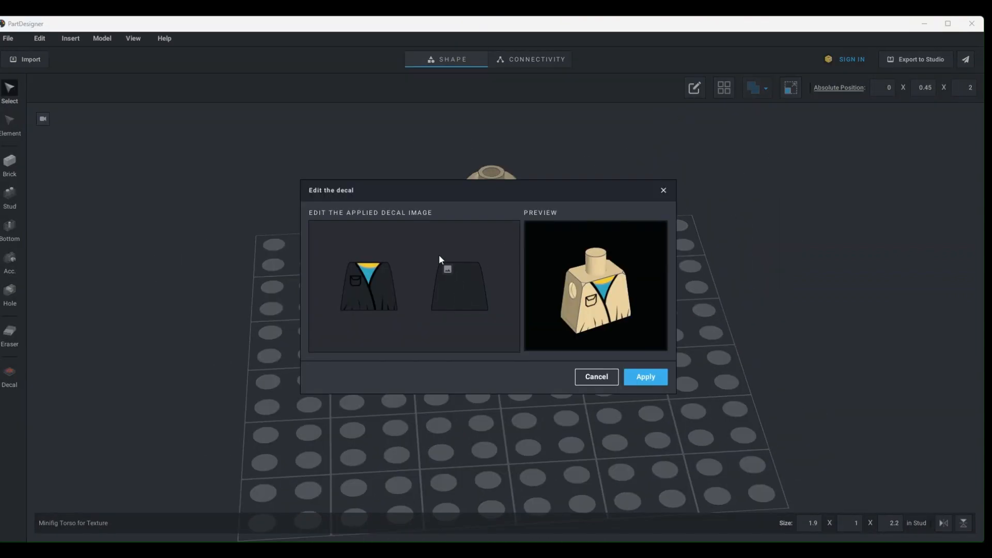
double_click(345, 264)
left_click_drag(460, 280, 462, 277)
left_click(514, 315)
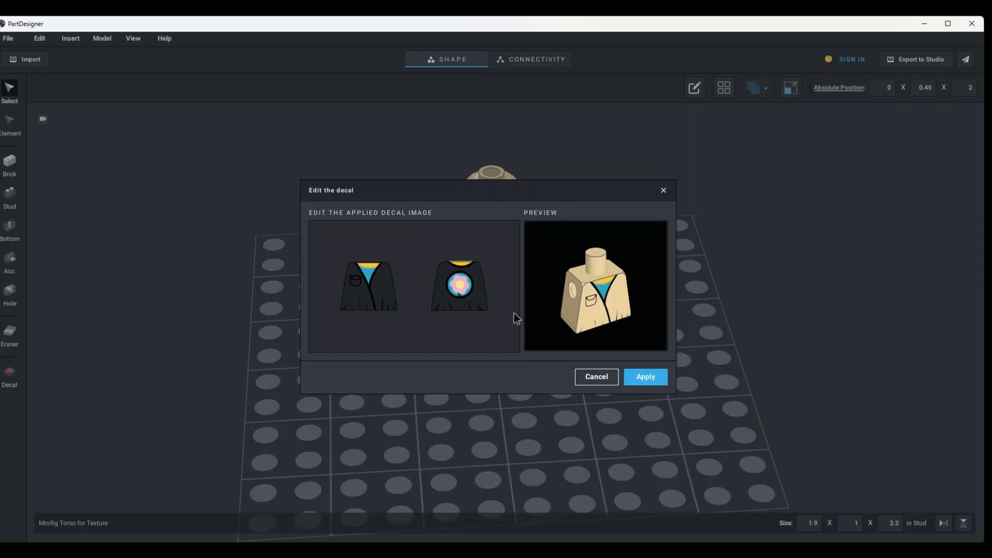
left_click(644, 379)
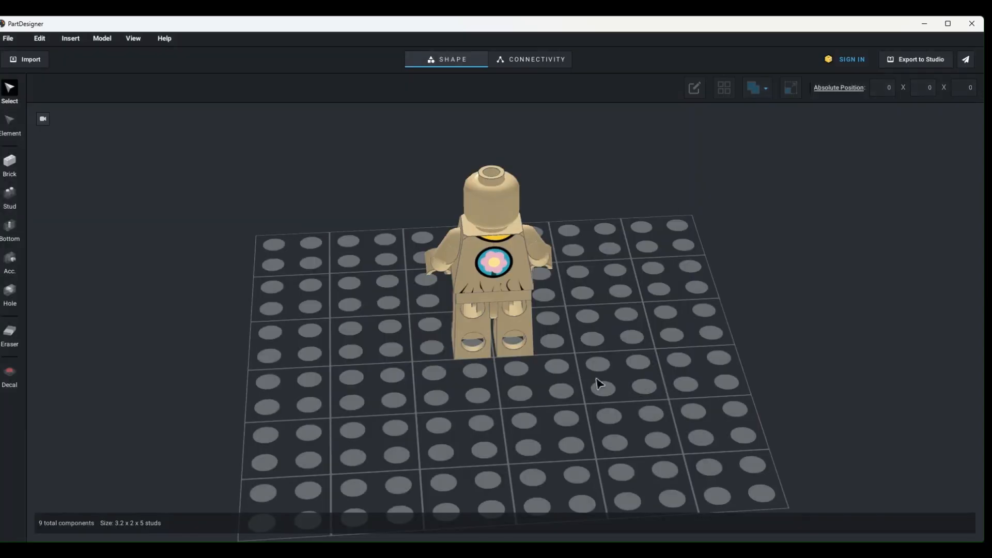
Step: Create another minifigure with the ragged-trouser and grey-feet image on the front of its legs, and add it to the viewport
mouse_move(683, 366)
left_mouse_down()
mouse_move(548, 352)
mouse_move(613, 370)
mouse_move(698, 372)
left_mouse_up()
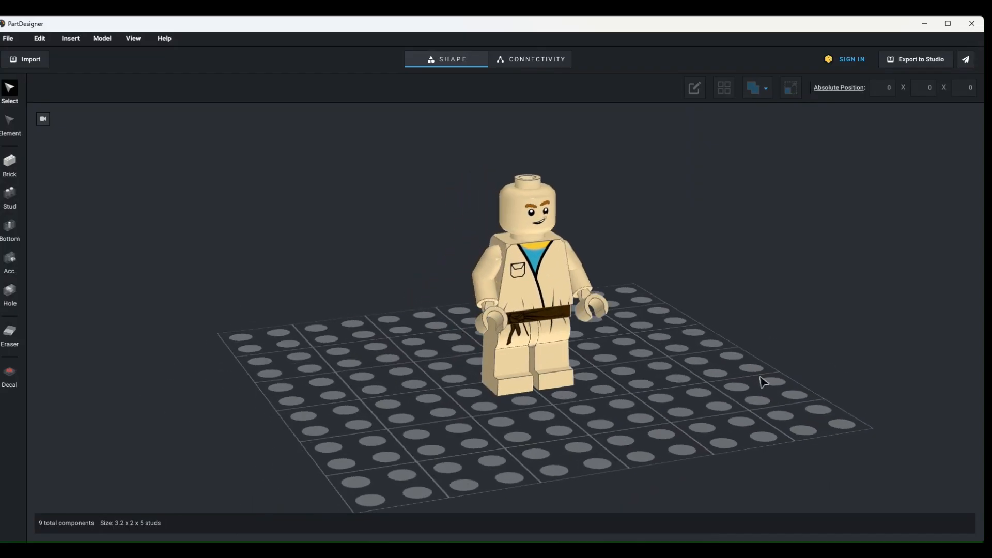
scroll(631, 414, "up", 6)
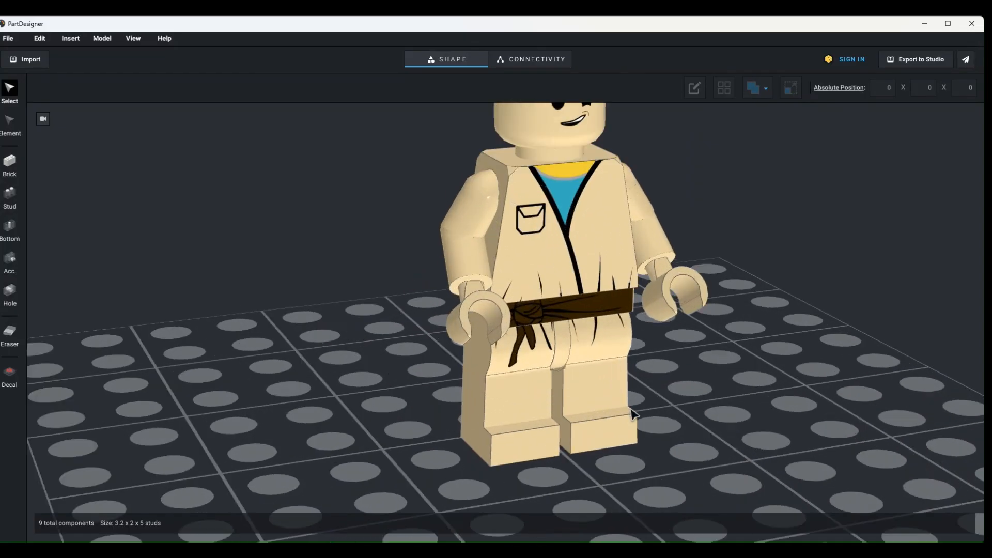
scroll(631, 413, "down", 6)
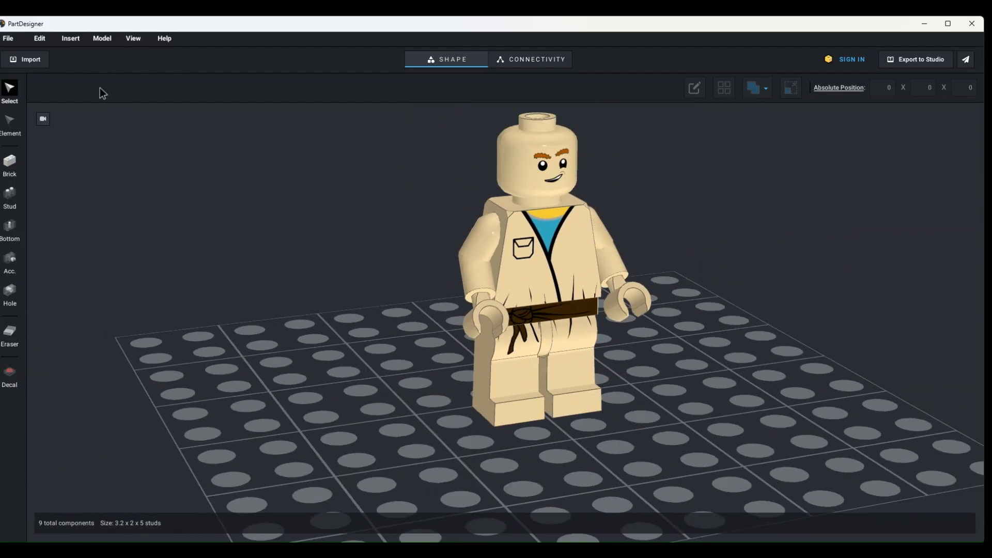
left_click(76, 39)
left_click(90, 65)
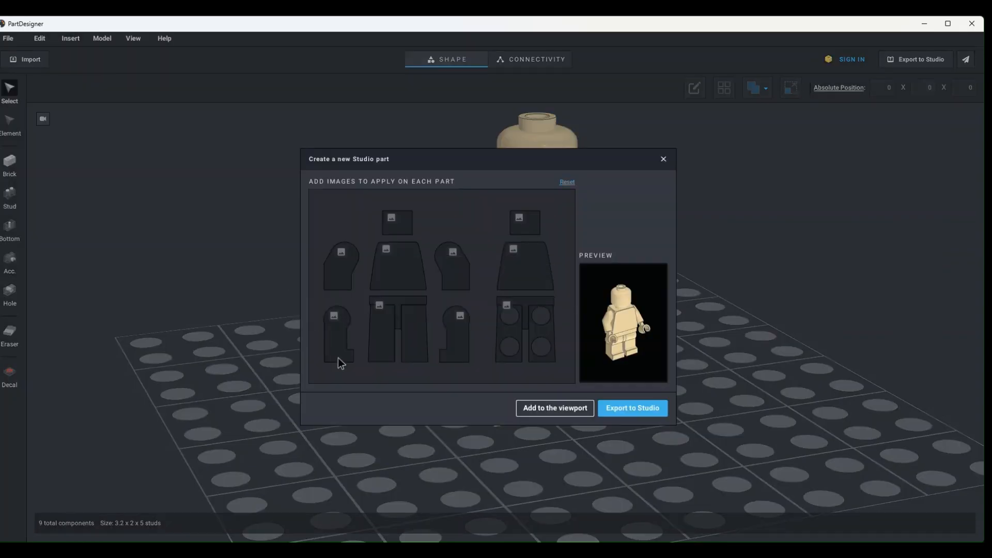
left_click(381, 305)
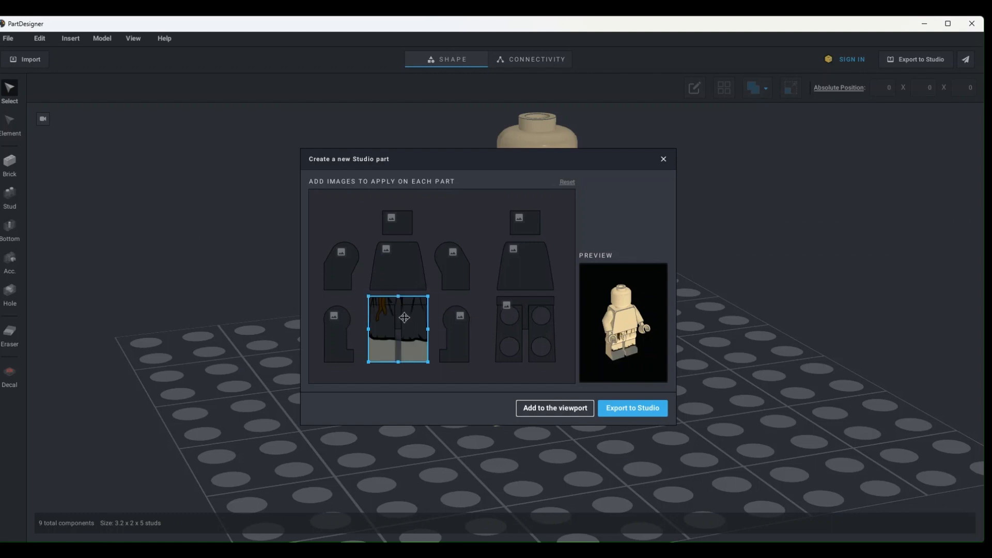
mouse_move(405, 317)
left_mouse_down()
mouse_move(405, 329)
mouse_move(403, 316)
left_mouse_up()
left_click(561, 408)
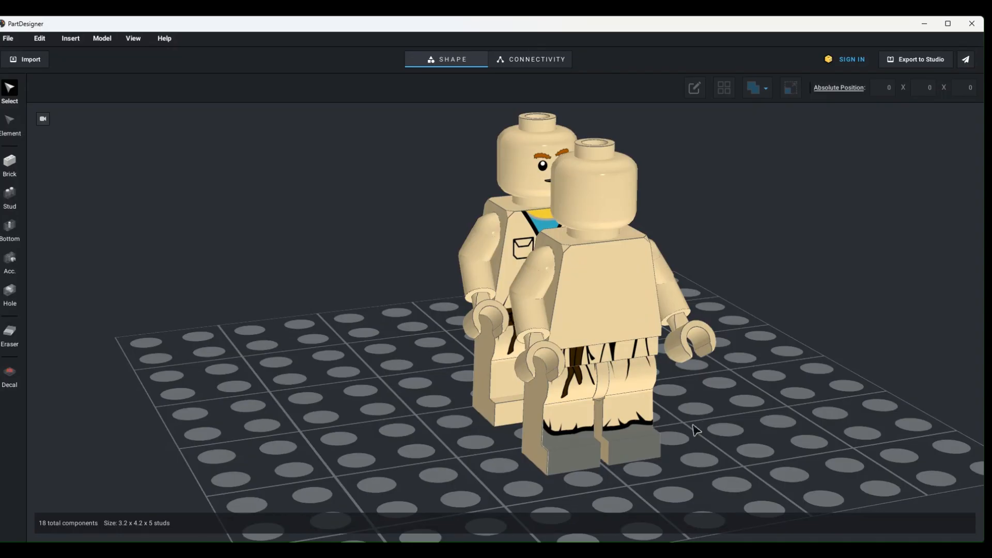
Step: Export only the head with the printed face to Studio, keeping the default part name
left_click_drag(696, 430, 527, 430)
left_click(587, 150)
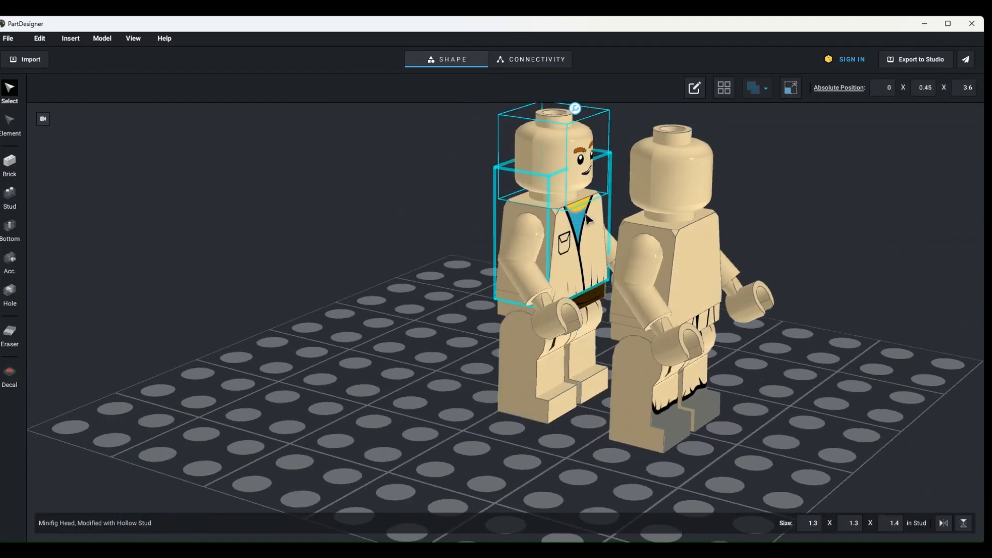
left_click(943, 61)
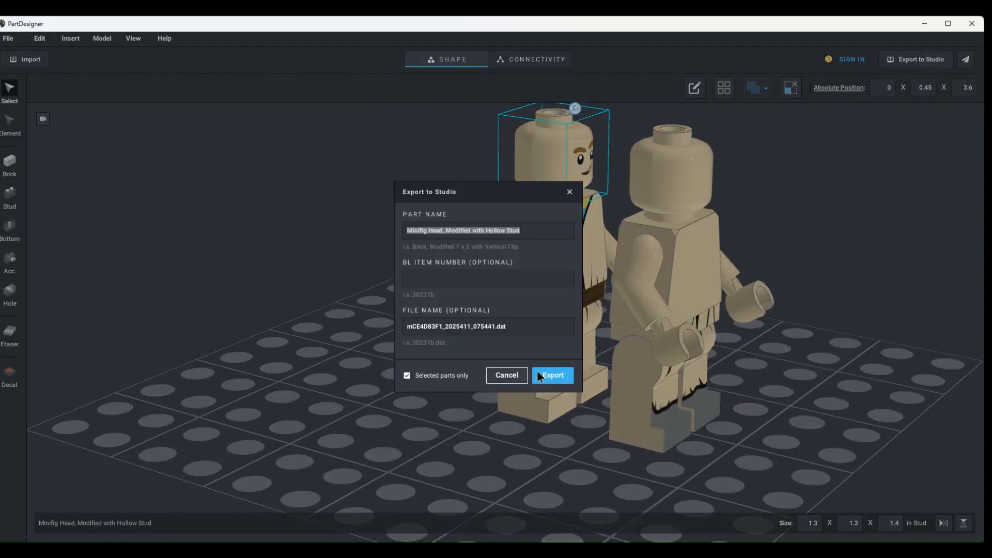
left_click(551, 375)
left_click(561, 327)
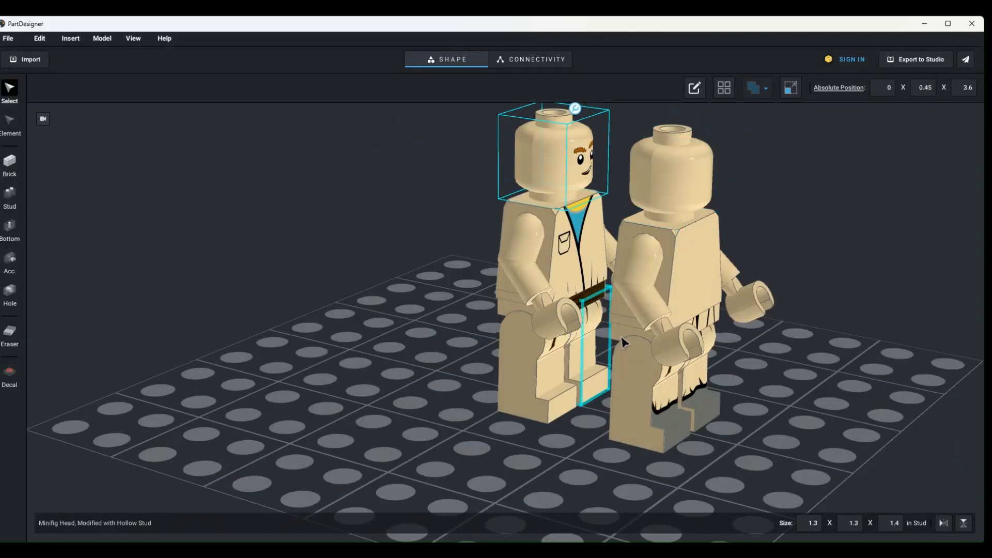
Step: Export only the printed torso of the first minifigure to Studio under its default part name
left_click(599, 253)
left_click(921, 61)
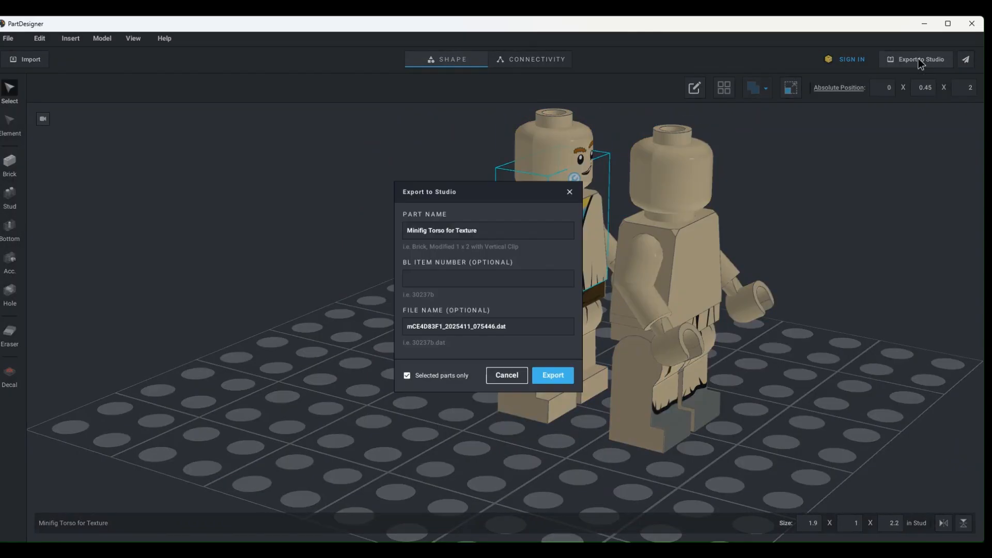
left_click(552, 375)
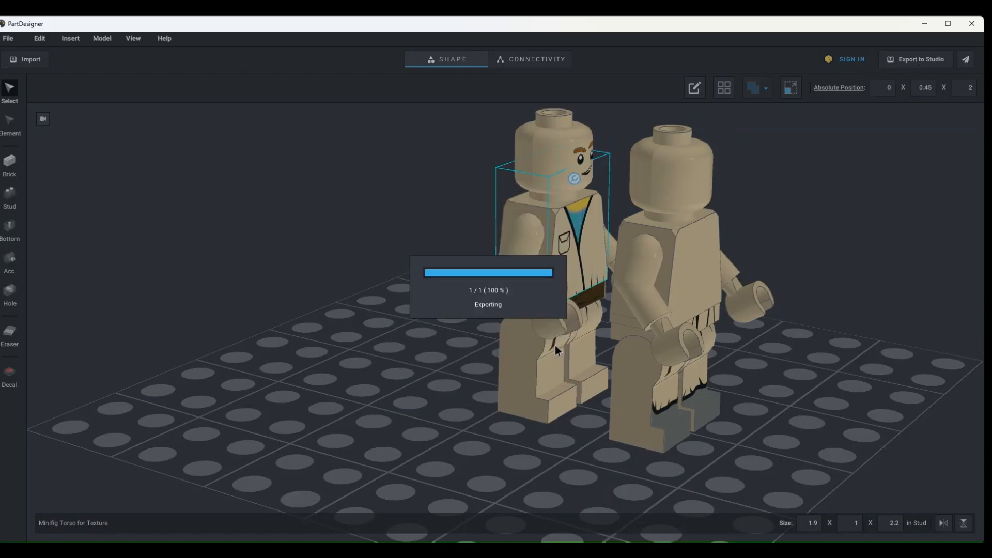
left_click(565, 328)
Step: Export only the first minifigure's hips with the brown belt to Studio under the default part name
left_click(594, 326)
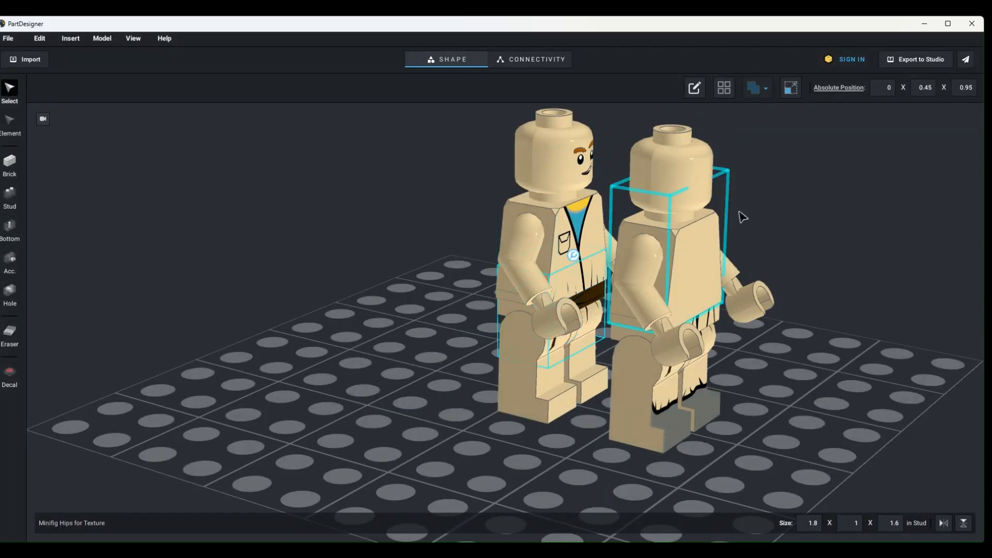
left_click(915, 60)
left_click(549, 376)
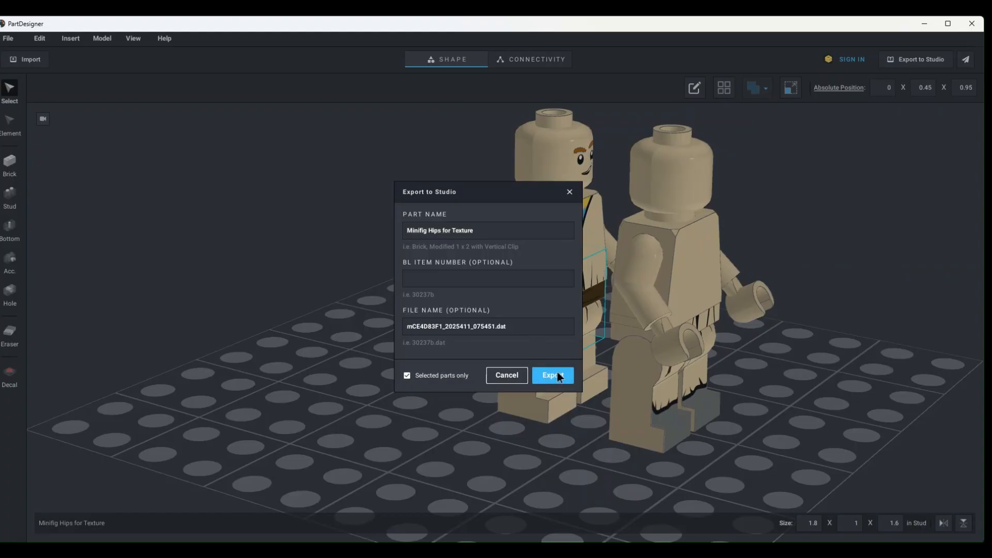
left_click(565, 328)
Step: Export only the second minifigure's right leg with the grey foot to Studio under the default part name
left_click(665, 401)
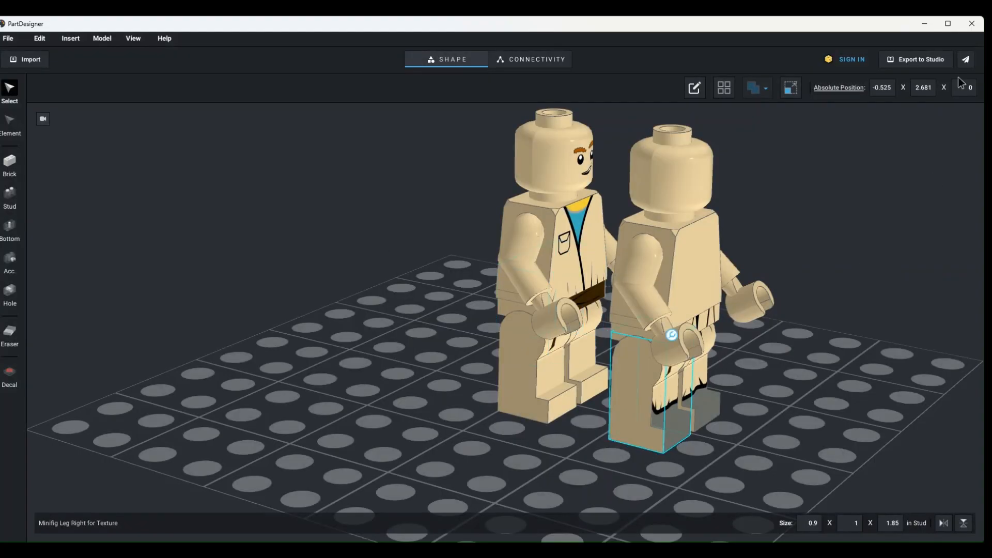
left_click(916, 60)
left_click(553, 377)
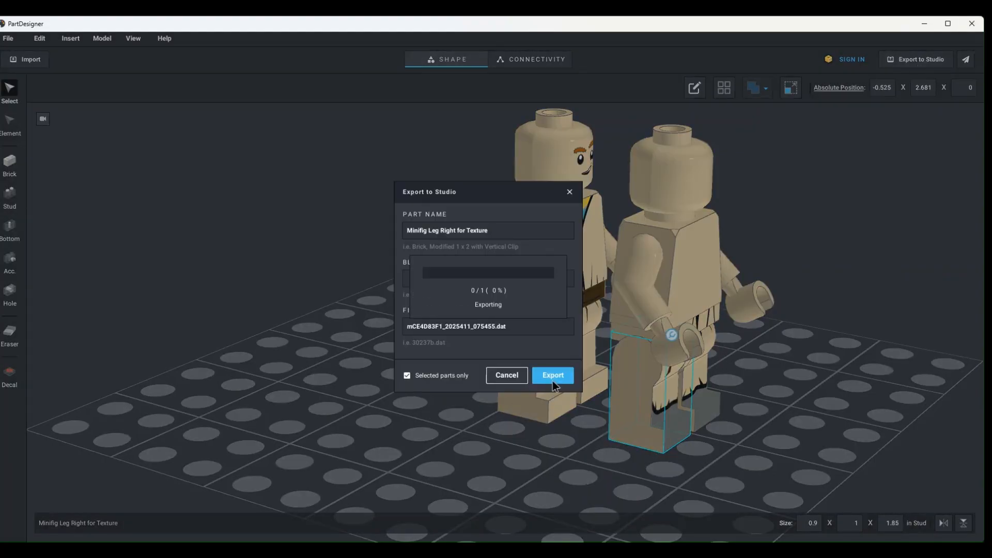
left_click(566, 327)
Step: Export only the second minifigure's left leg to Studio under its default part name, and clear the selection
left_click(711, 388)
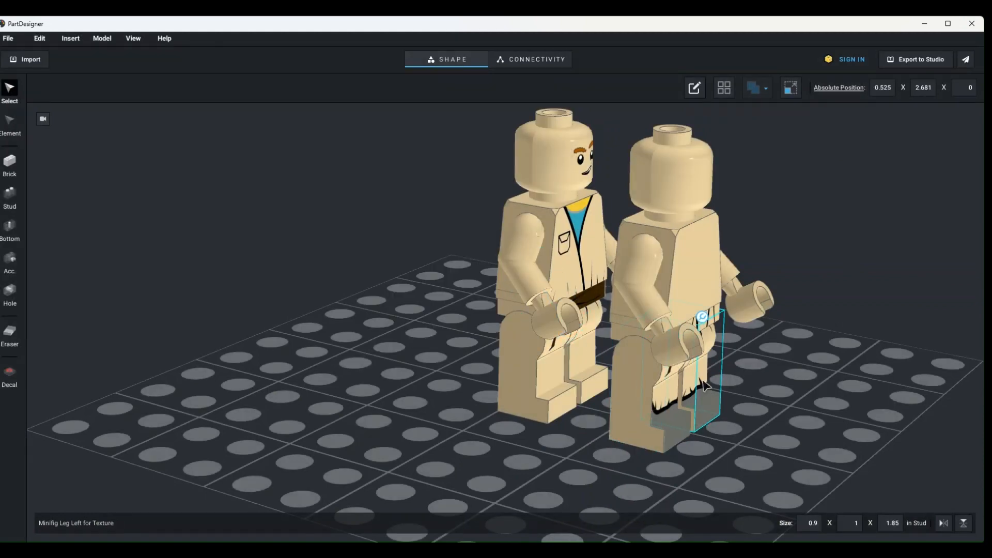
left_click(920, 63)
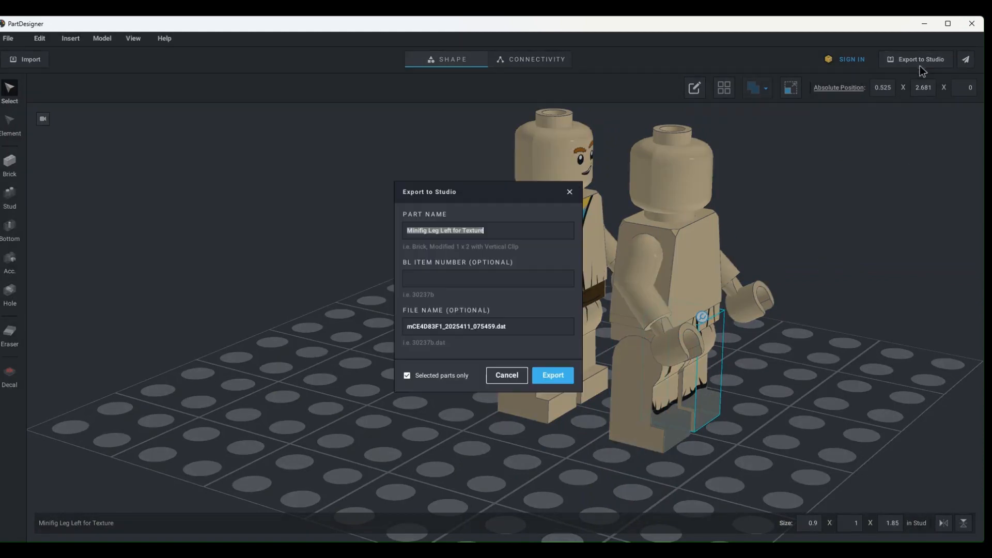
left_click(563, 377)
left_click(566, 331)
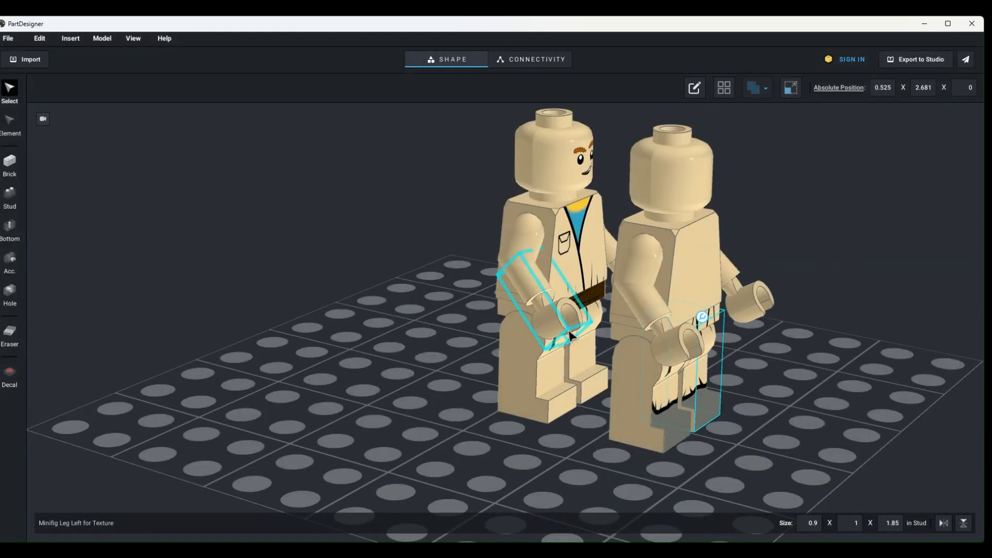
left_click(844, 385)
mouse_move(793, 402)
left_mouse_down()
mouse_move(746, 390)
mouse_move(779, 403)
left_mouse_up()
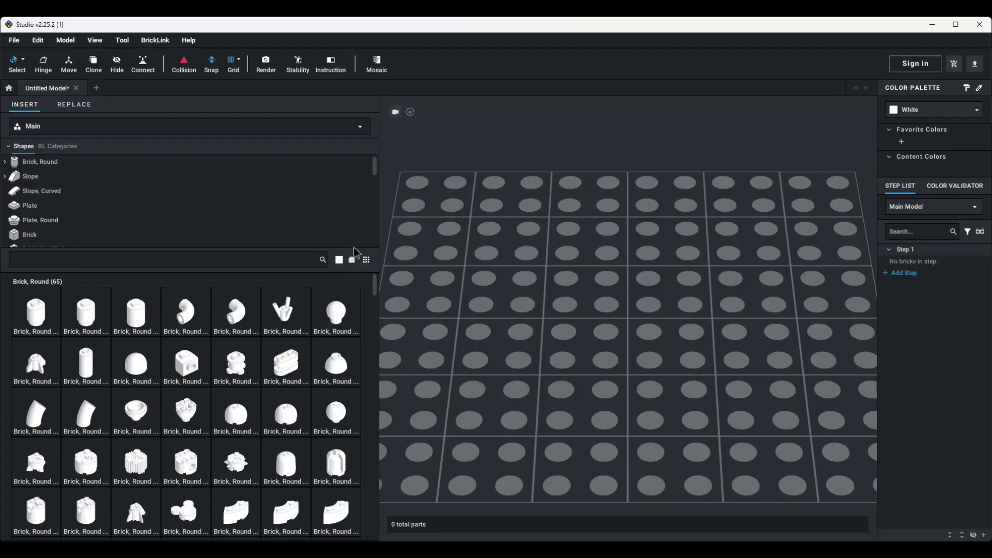
Step: Switch to Studio, show the Custom Parts palette and search it for "leg"
left_click(200, 127)
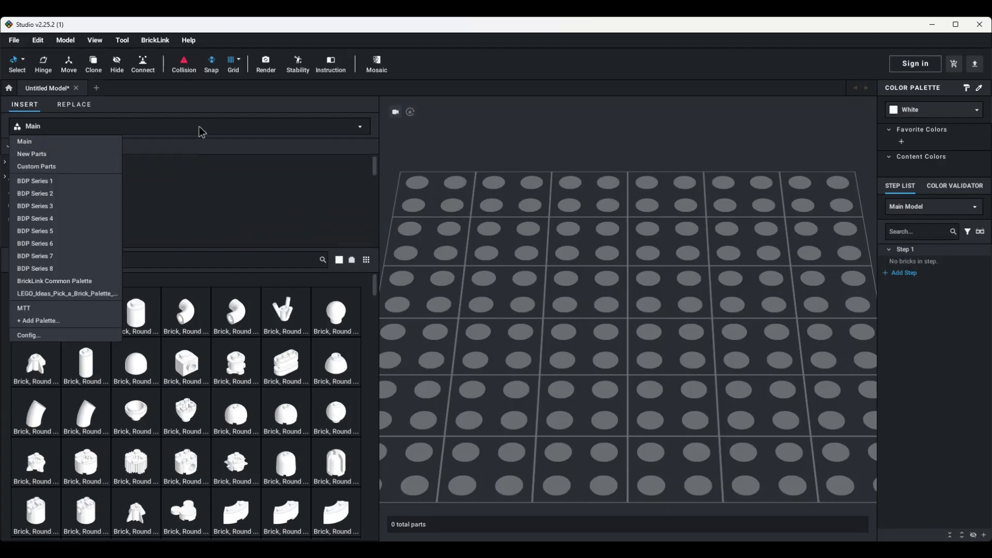
left_click(81, 167)
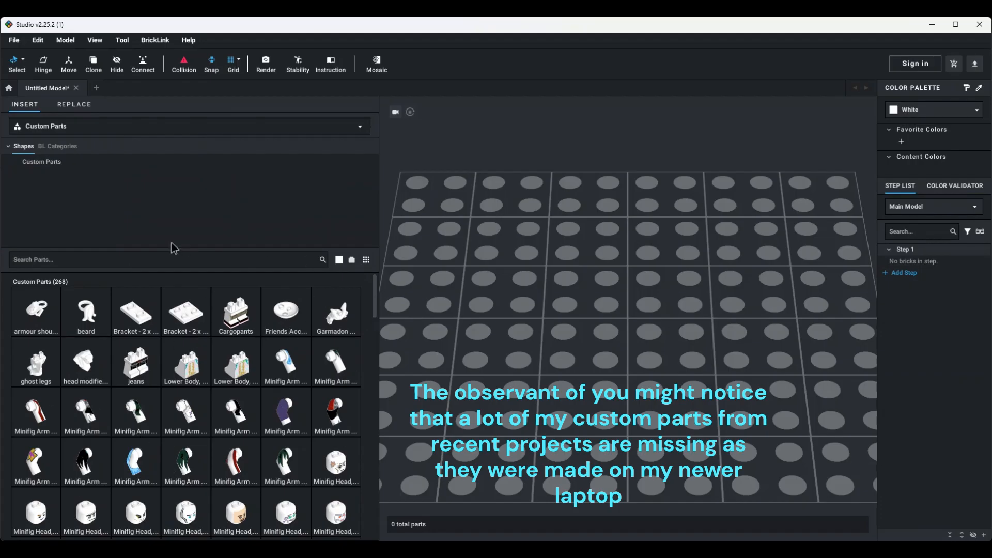
left_click(170, 262)
type("l")
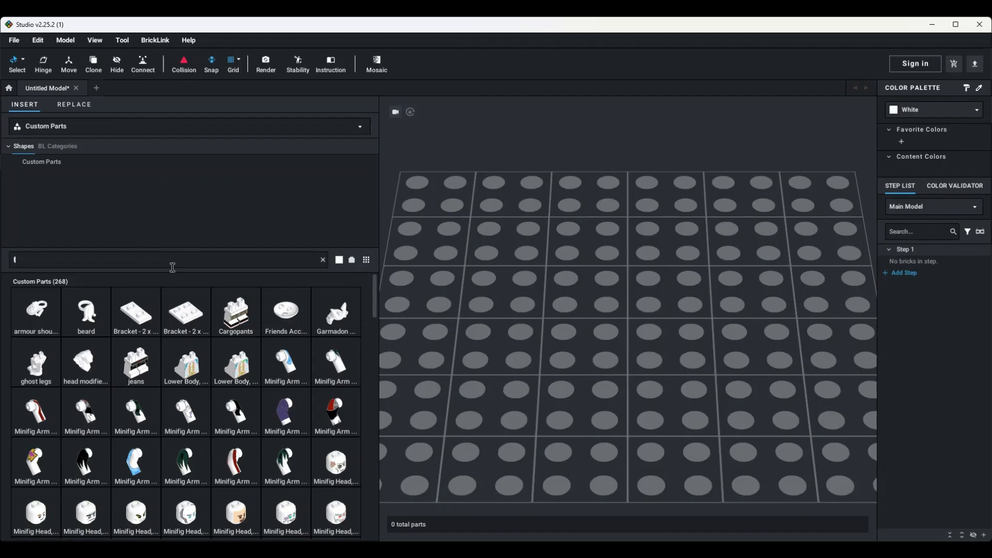
type("eg")
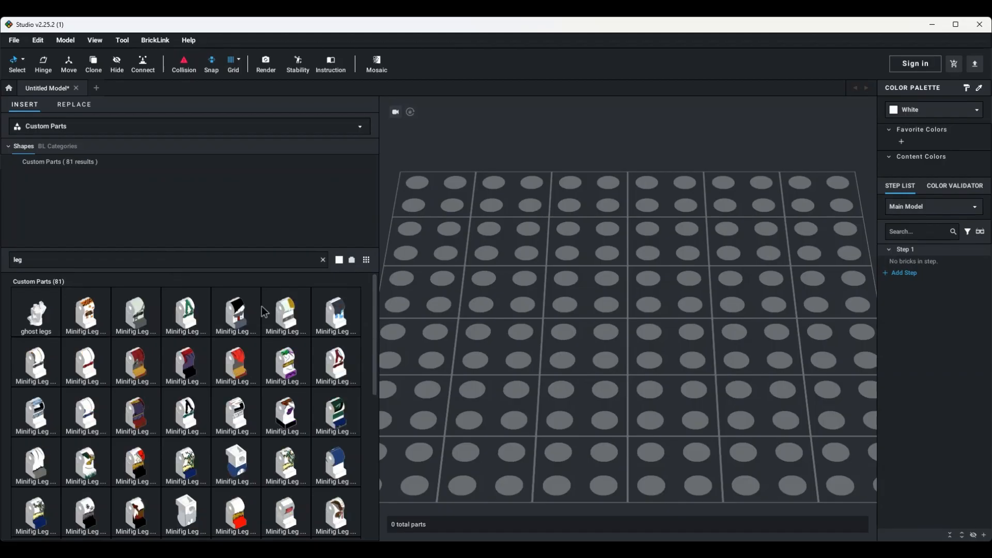
Step: Place the custom left leg with the ragged trouser print near the middle of the baseplate and colour it dark blue
left_click_drag(376, 352, 375, 377)
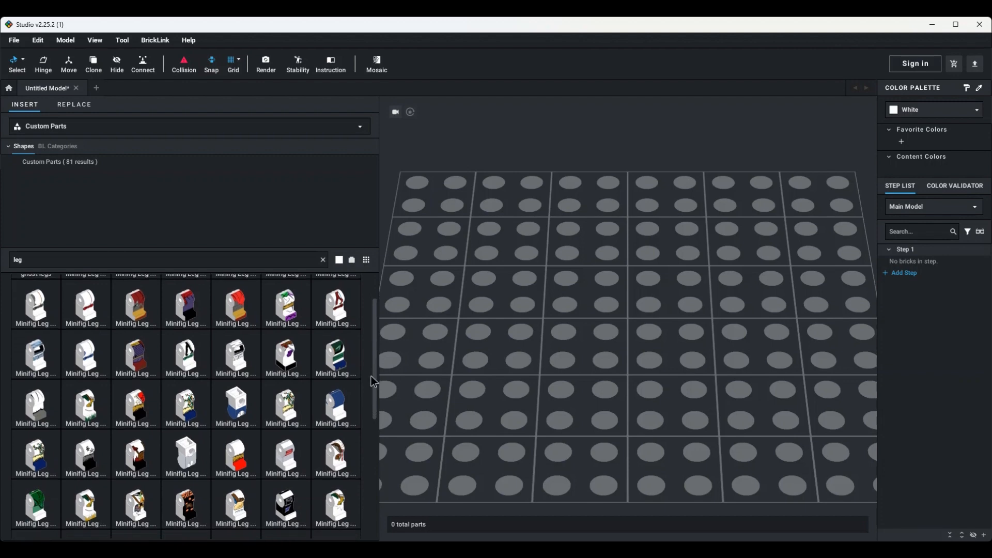
left_click_drag(42, 415, 644, 330)
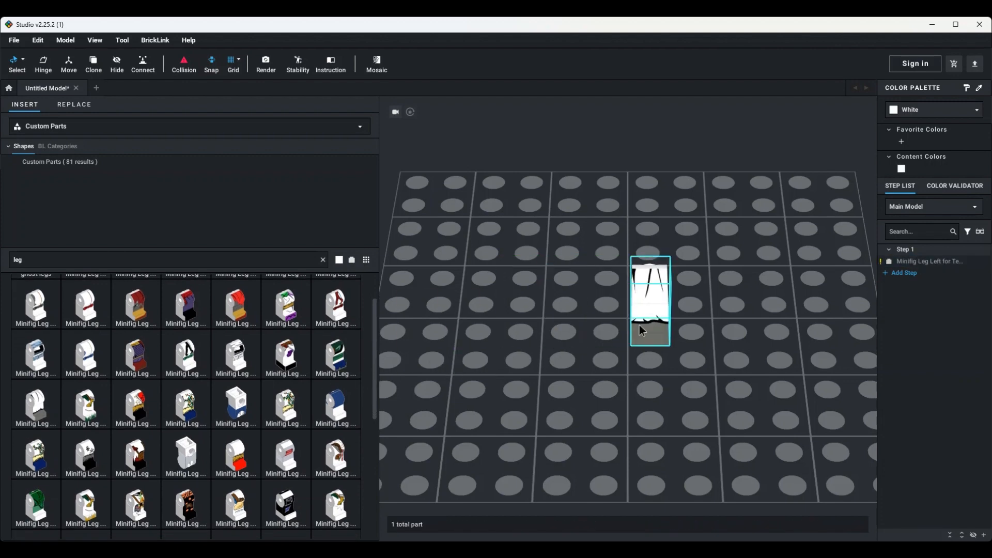
left_click(938, 108)
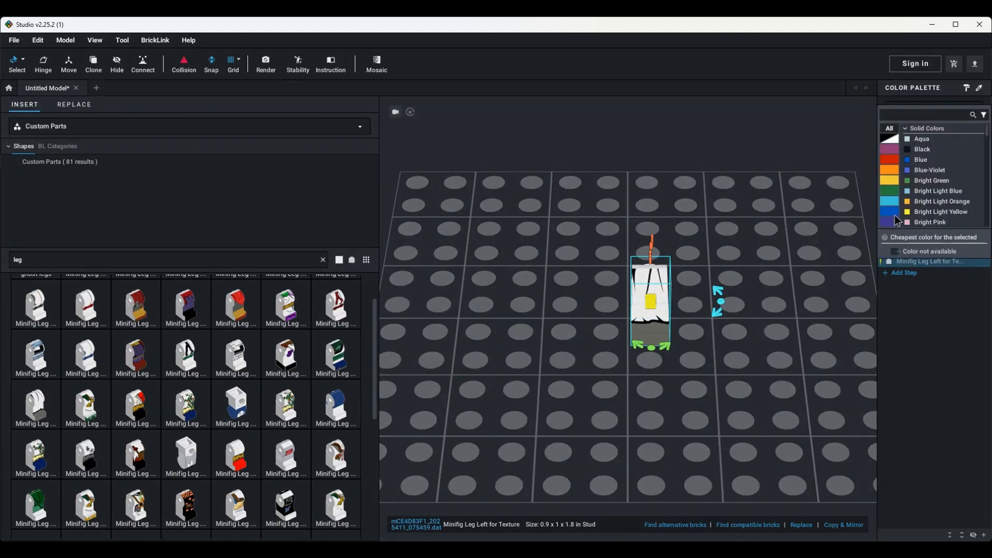
left_click(893, 218)
left_click(923, 139)
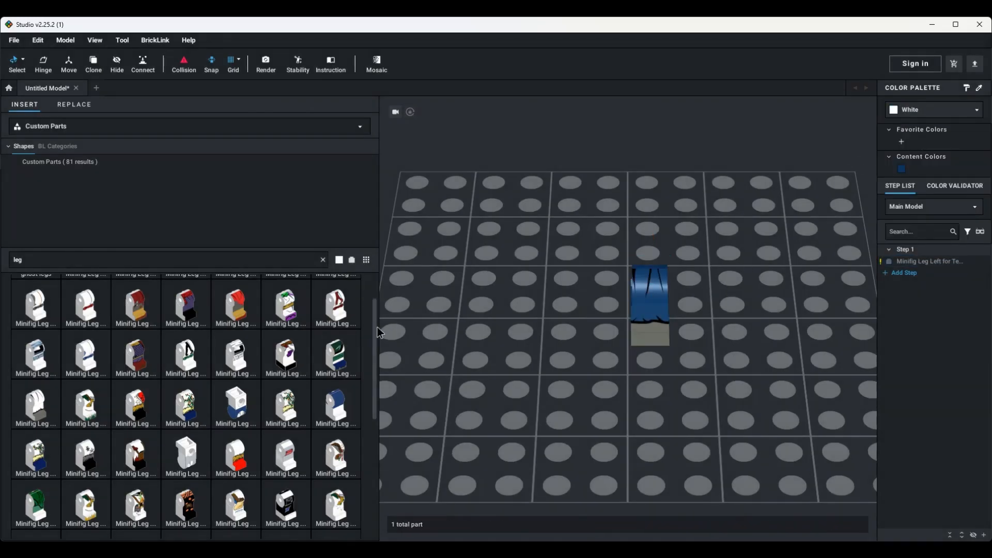
Step: Find the matching custom right leg in the search results and place it beside the dark blue left leg
left_click_drag(379, 332, 384, 388)
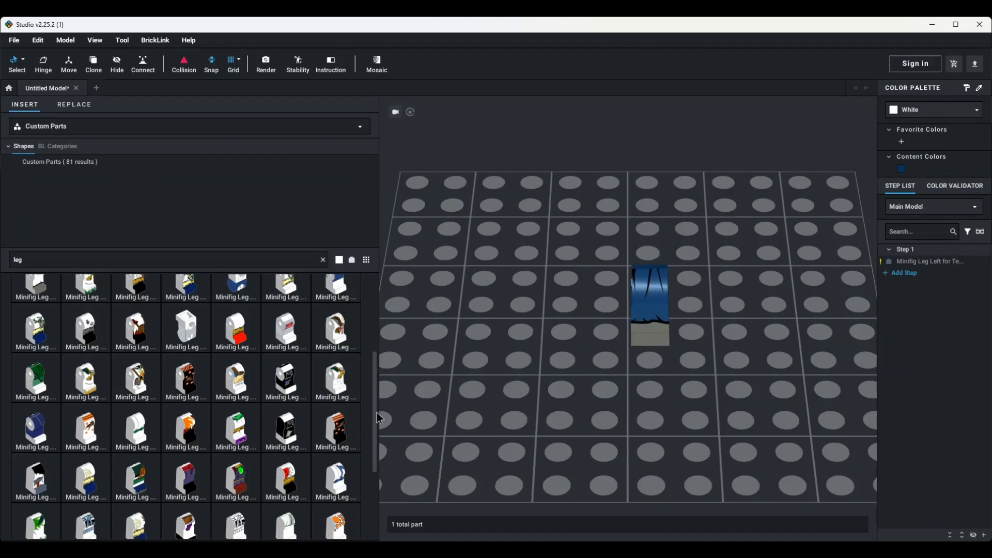
left_click_drag(377, 413, 368, 480)
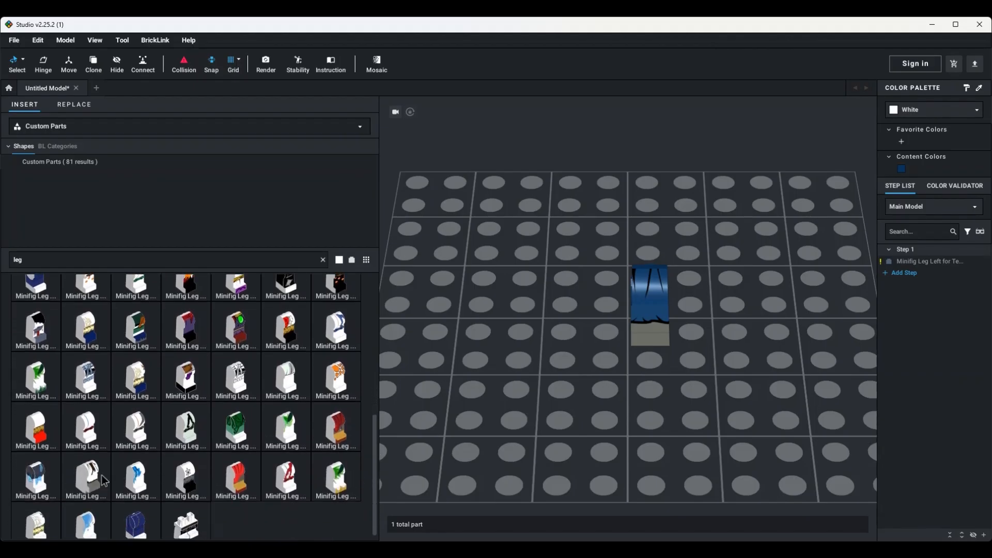
left_click_drag(104, 481, 595, 330)
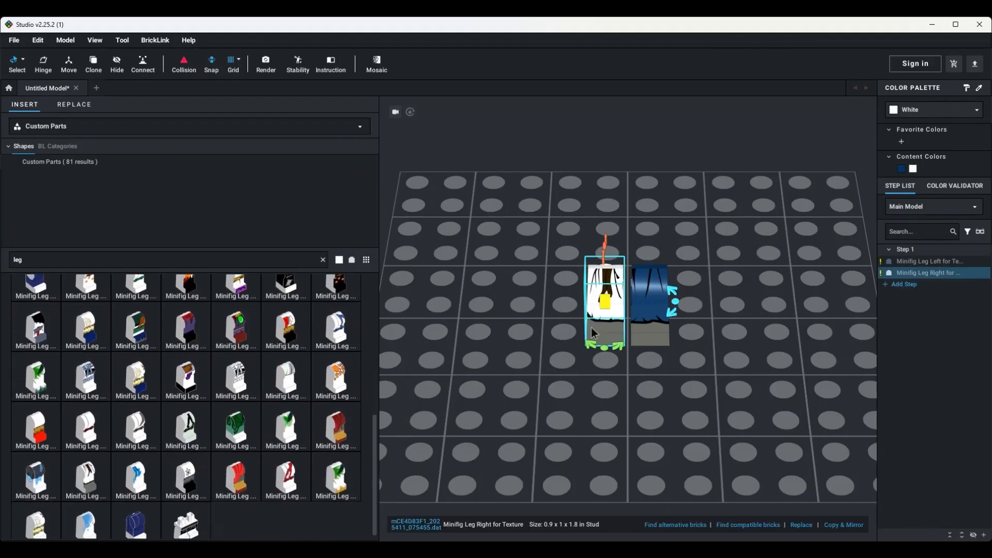
Step: Colour the placed right leg dark blue, and search the custom parts for "hip"
left_click(902, 169)
left_click(496, 284)
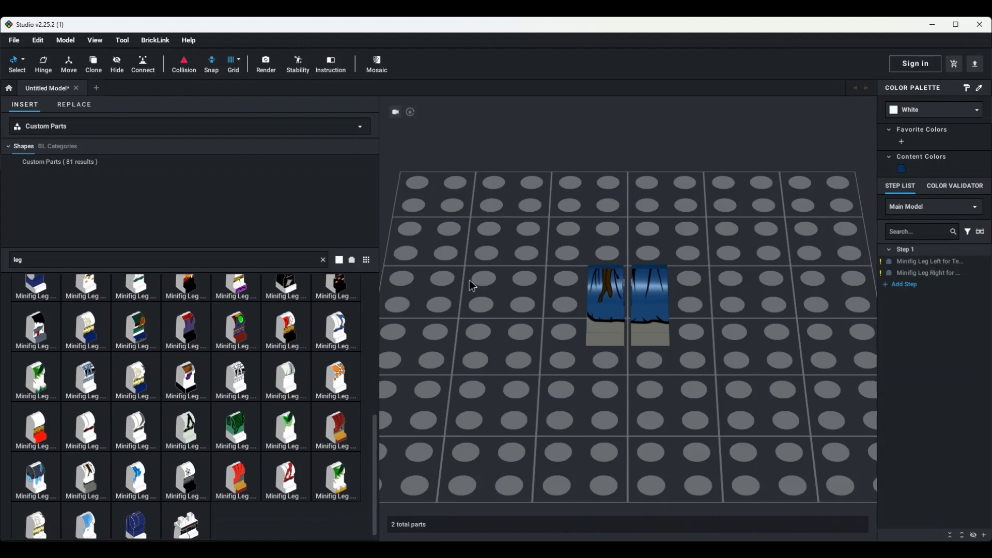
left_click(323, 259)
type("h")
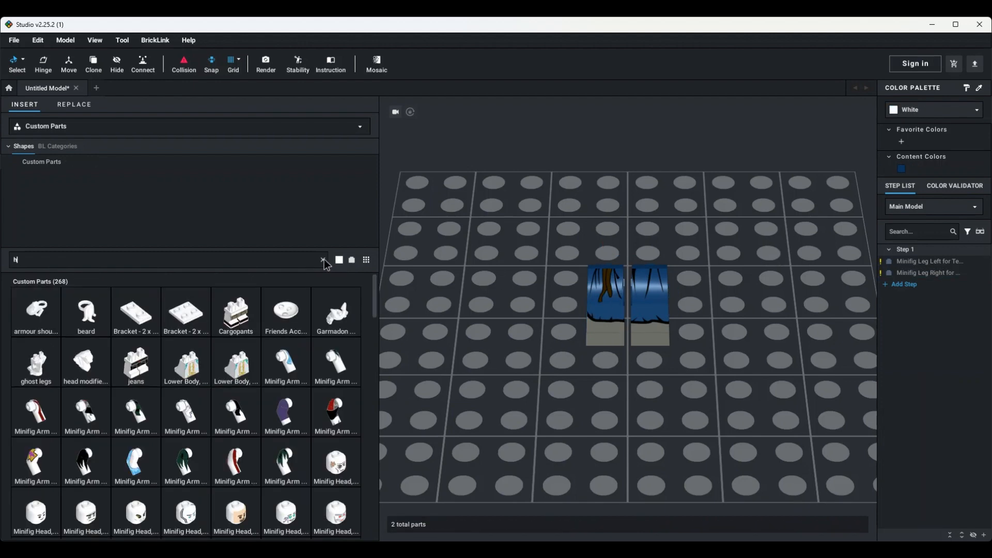
type("ip")
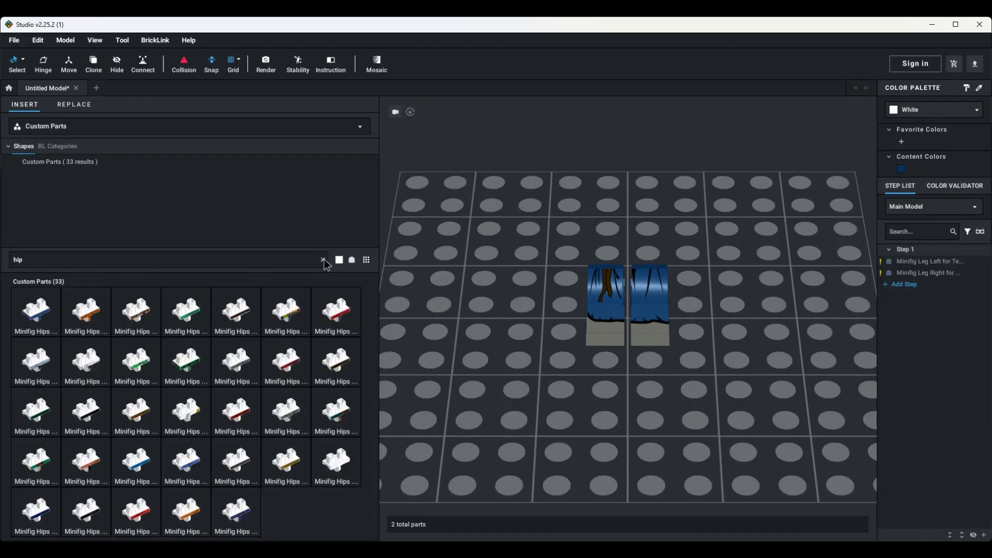
Step: Set the part library's colour to dark blue and place the custom hips with the brown belt on top of both legs
left_click(339, 259)
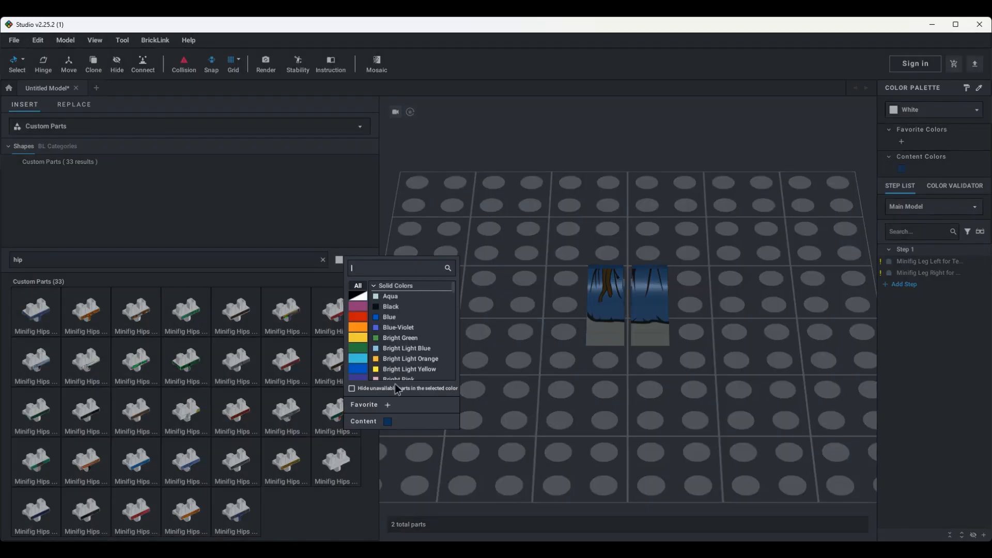
left_click(387, 422)
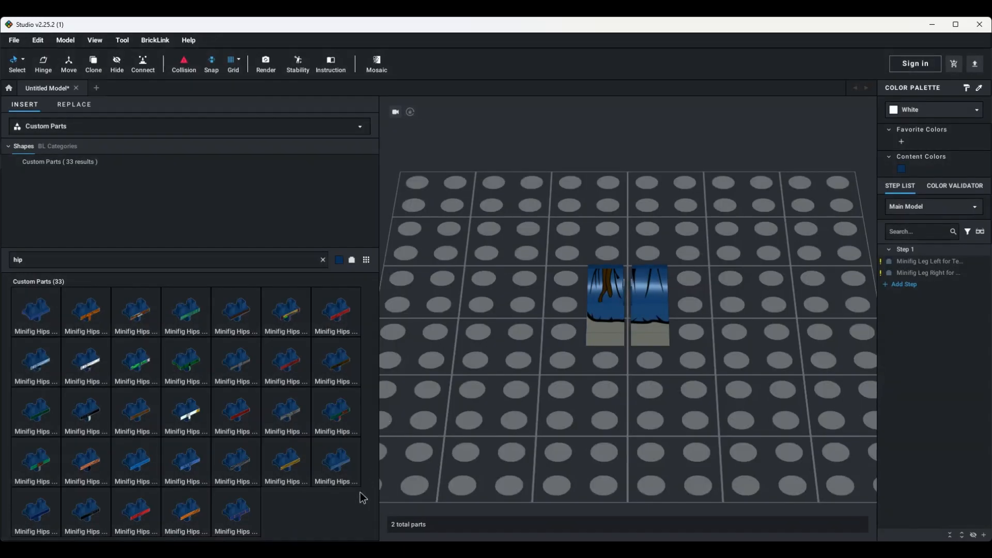
left_click_drag(347, 359, 624, 282)
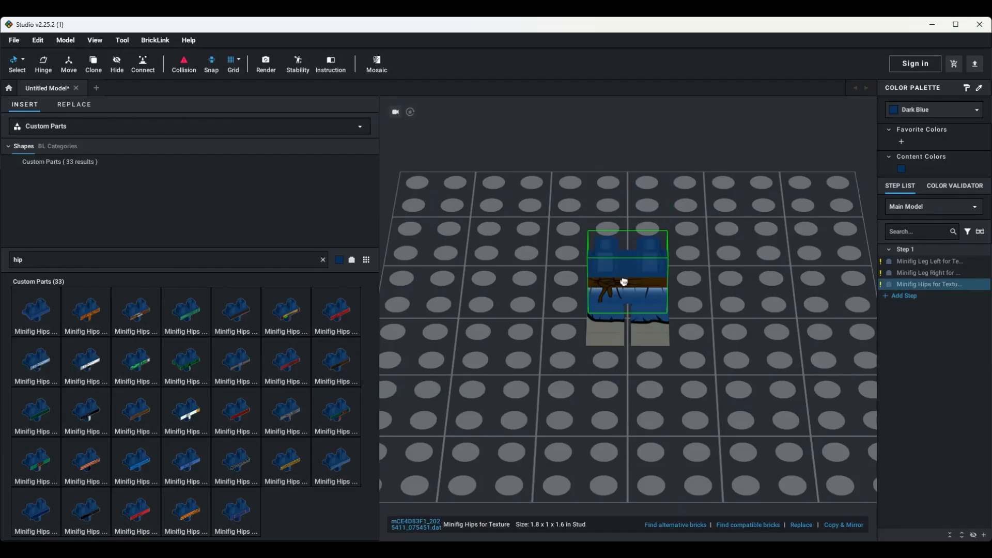
left_click(738, 336)
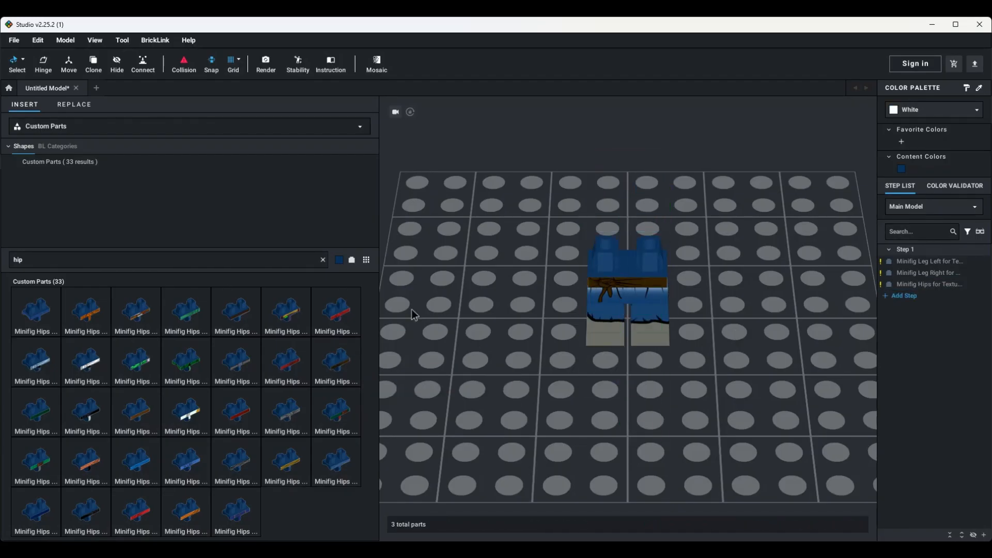
Step: Search the custom parts for "torso" and place the dark blue robe torso with the light blue undershirt on the hips
left_click(324, 261)
type("torso")
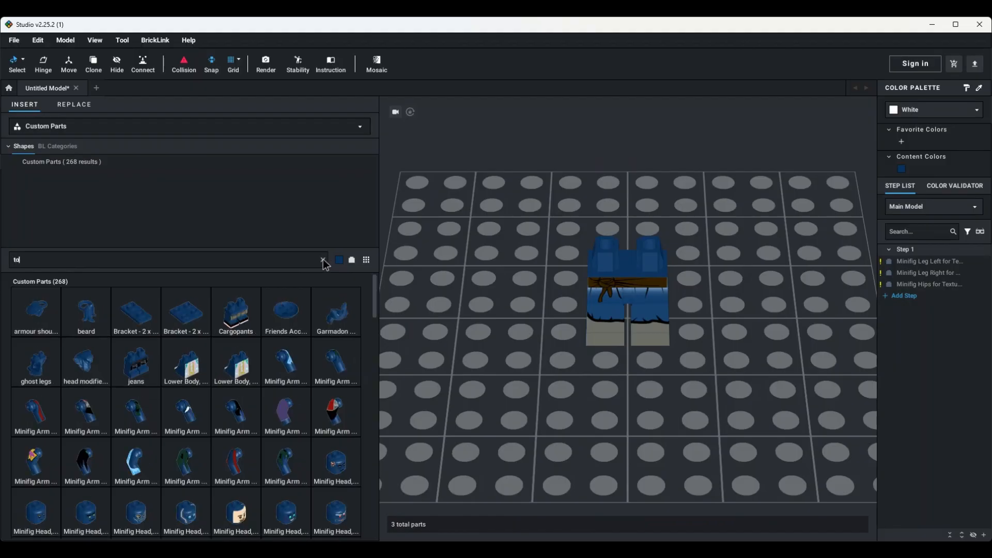
scroll(149, 323, "down", 3)
left_click_drag(149, 322, 632, 271)
left_click_drag(425, 353, 618, 261)
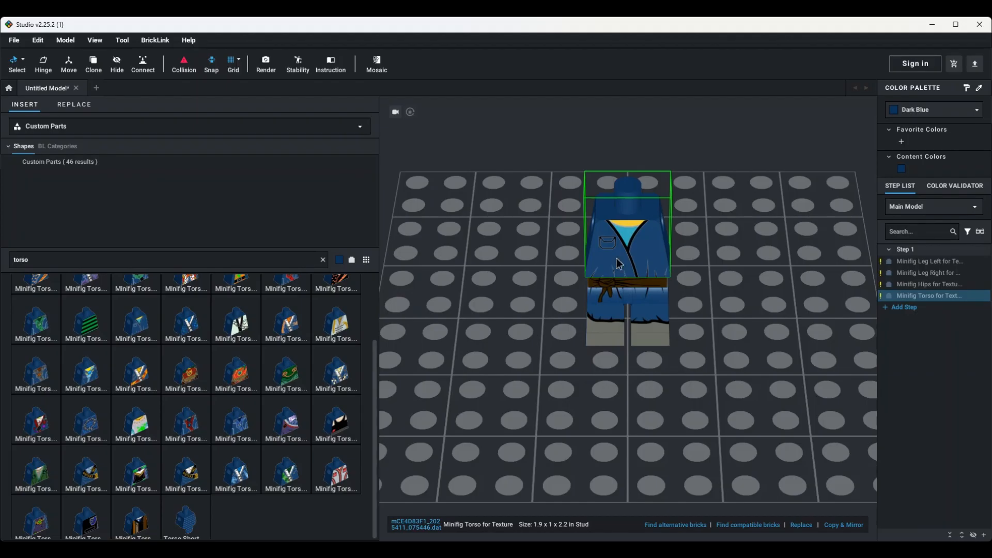
left_click(666, 410)
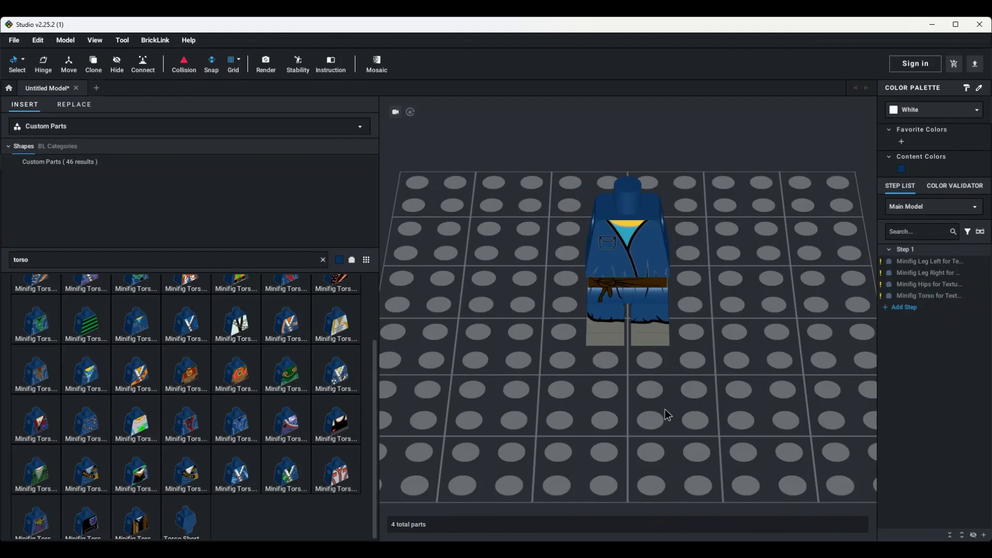
Step: Search the custom parts for "head", set the library colour to Yellow and place the custom smirking head on the torso
left_click(323, 260)
type("head")
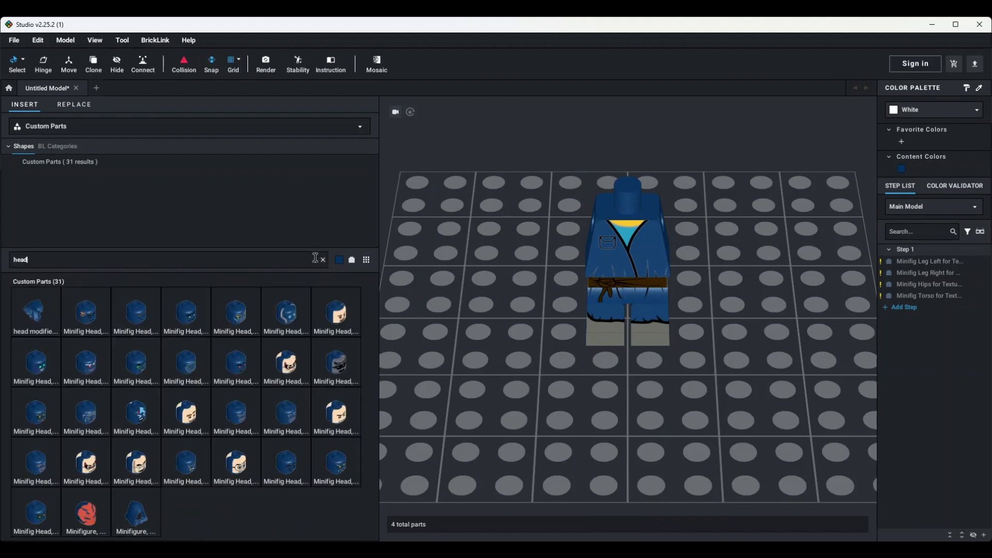
left_click(339, 260)
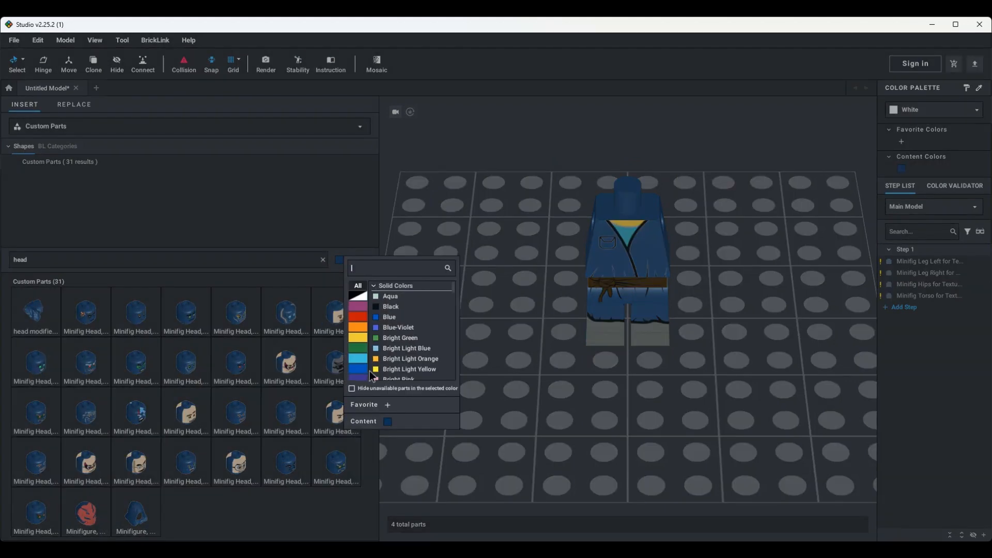
left_click(364, 339)
scroll(389, 348, "down", 2)
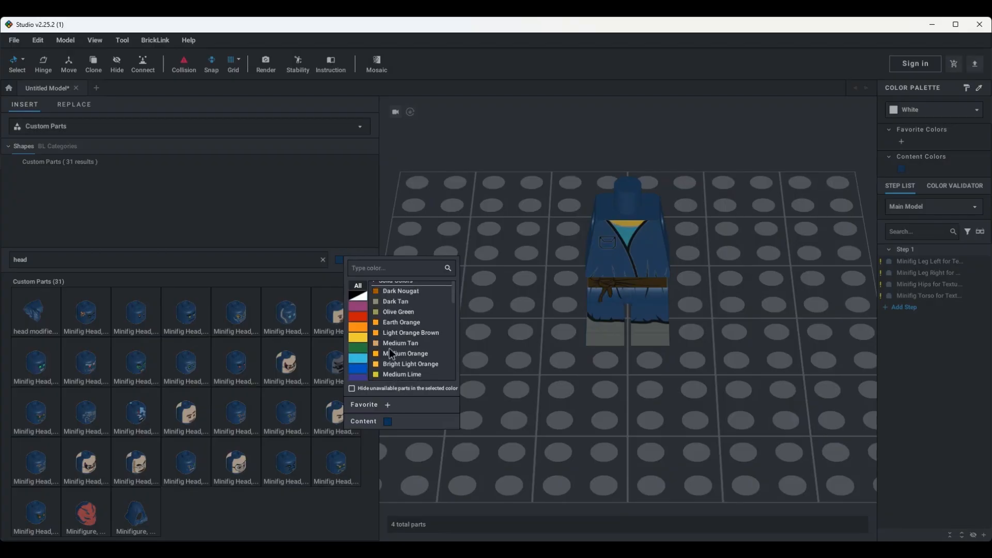
left_click(390, 326)
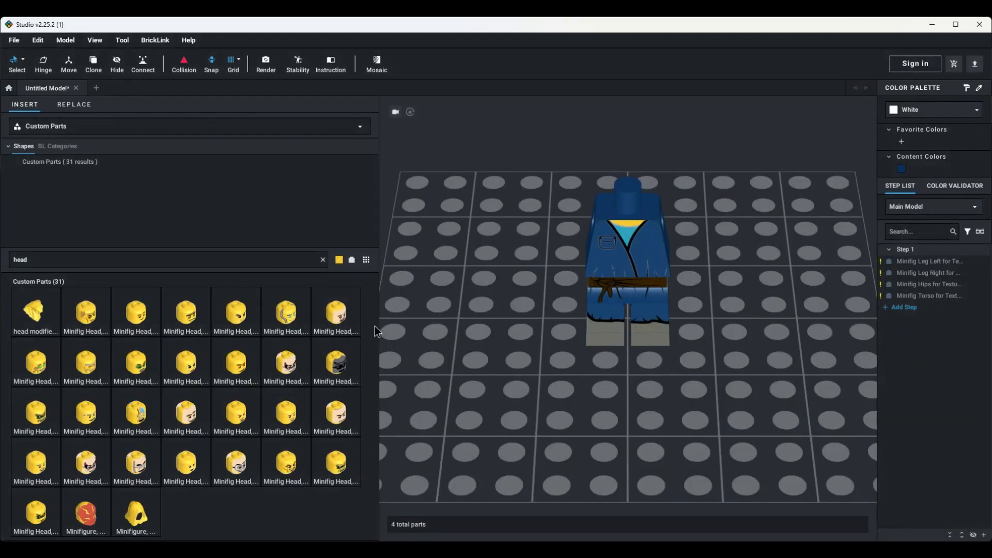
left_click_drag(650, 256, 637, 173)
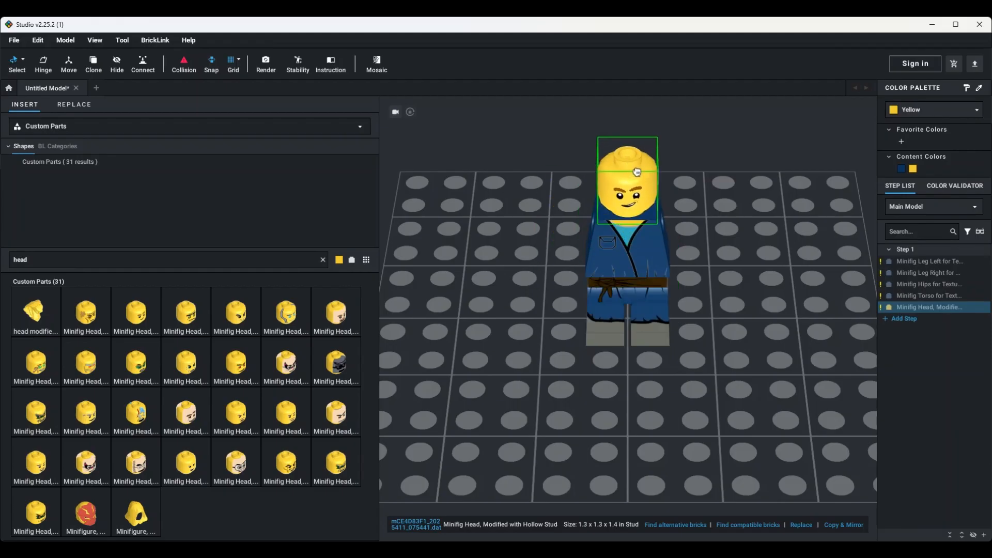
left_click(697, 246)
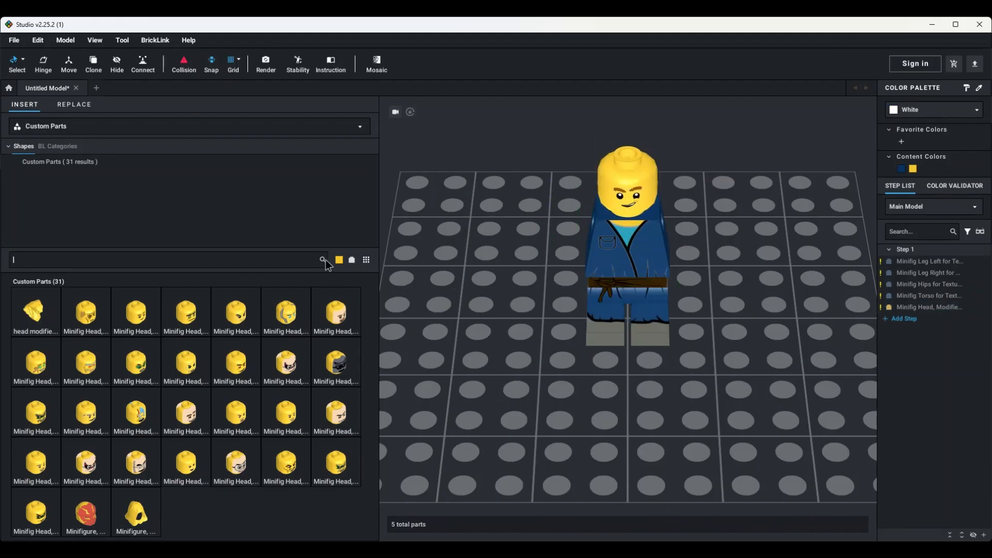
Step: Switch the part library from Custom Parts to the Main palette and search it for "arm"
left_click(325, 260)
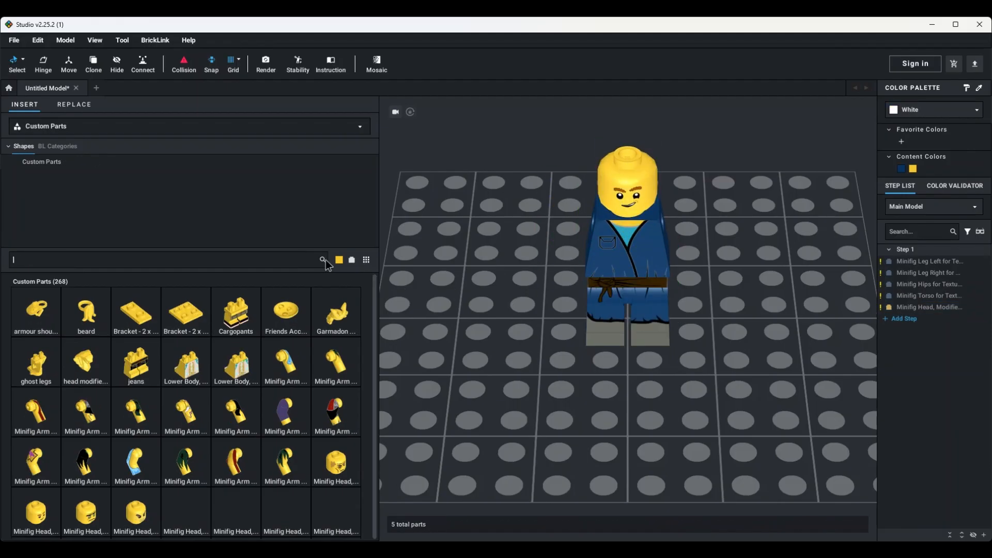
left_click(48, 126)
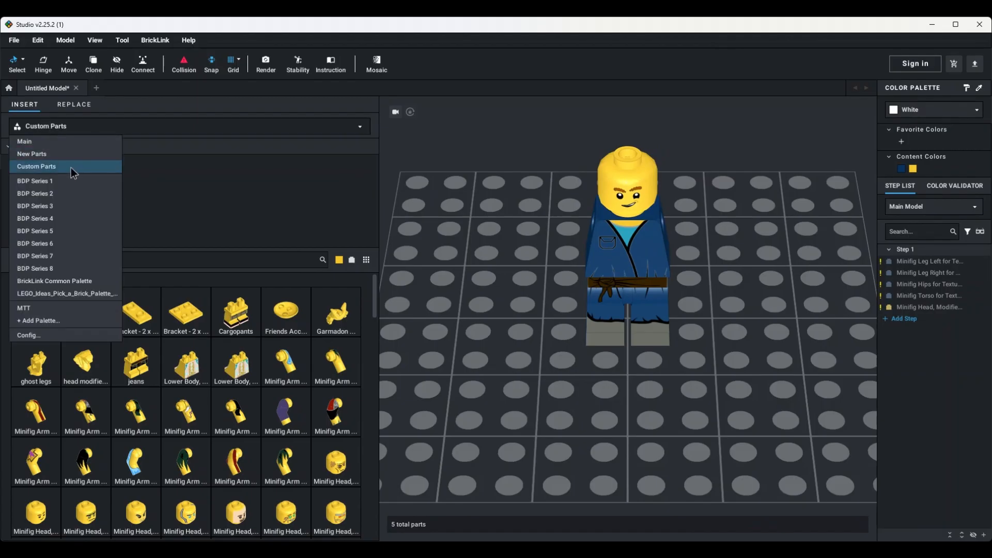
left_click(65, 141)
left_click(129, 253)
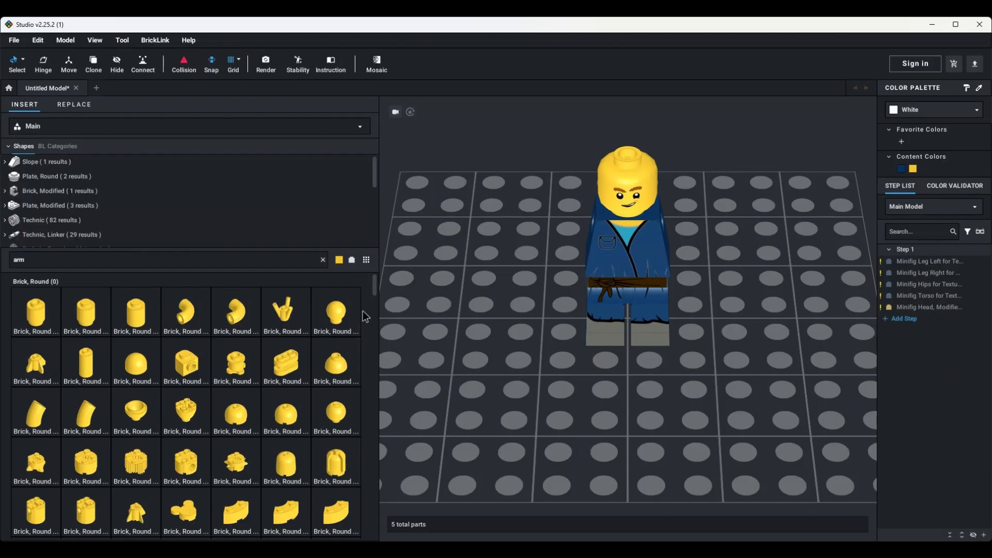
Step: Find the standard "Arm, Right" among the minifigure parts and attach it to the torso's right shoulder
left_click_drag(374, 290, 375, 302)
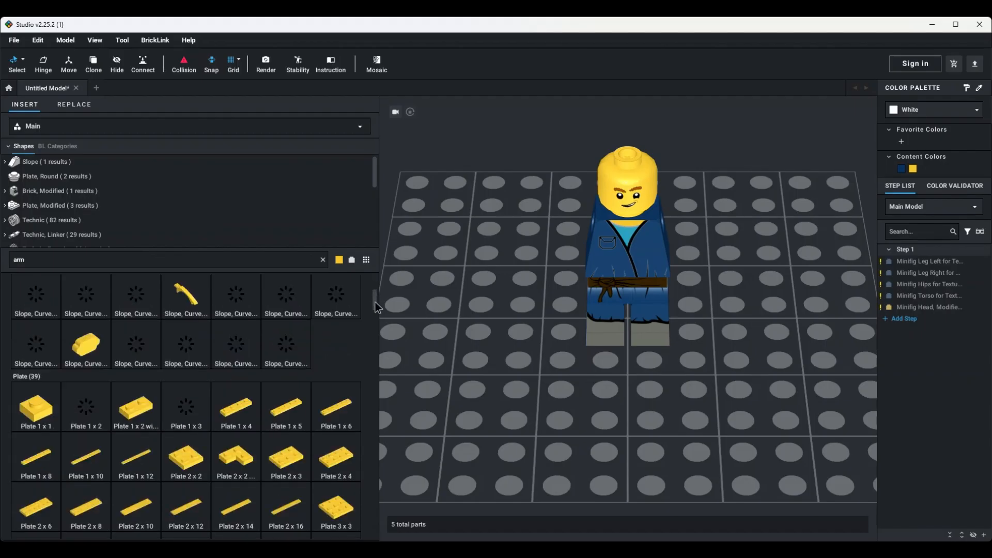
left_click_drag(375, 306, 363, 361)
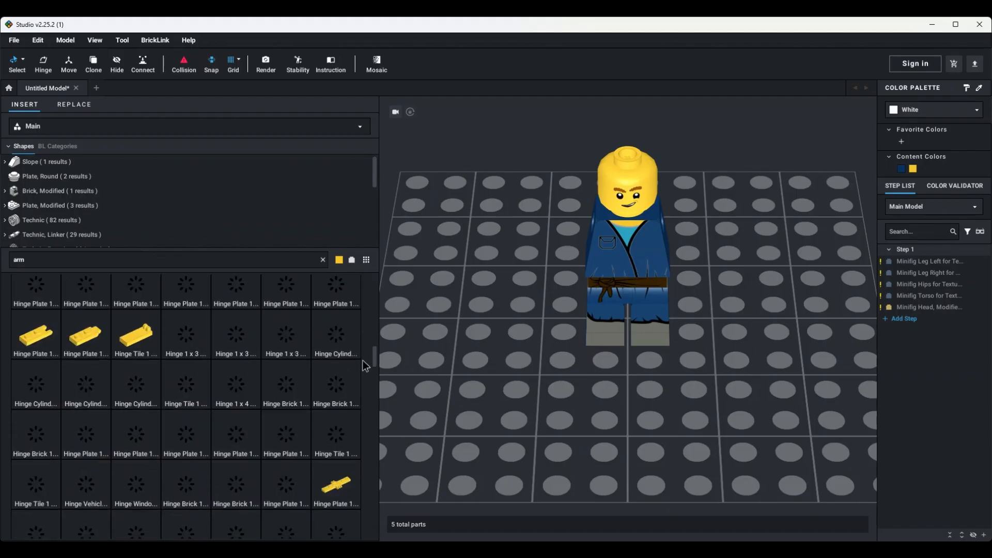
scroll(368, 385, "down", 5)
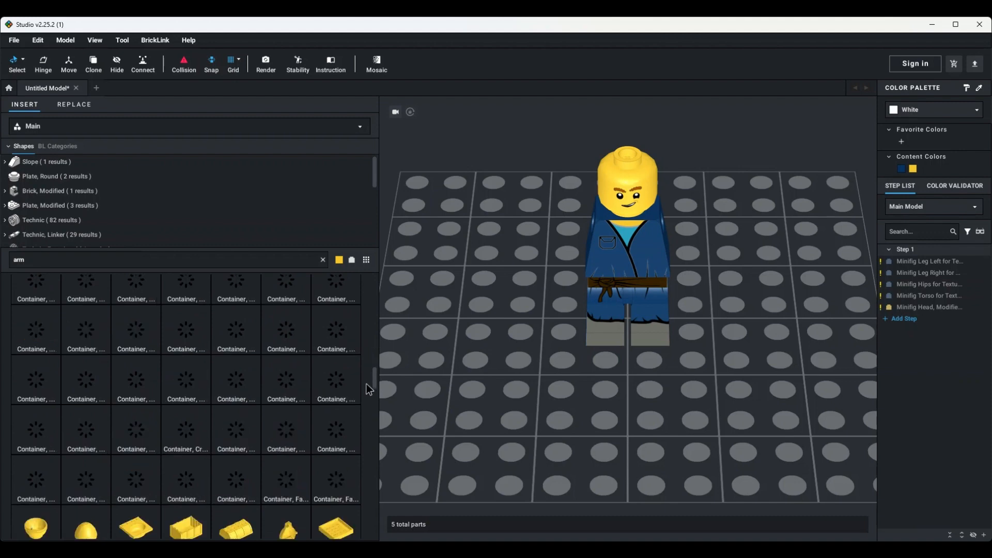
scroll(365, 414, "down", 5)
scroll(365, 417, "down", 5)
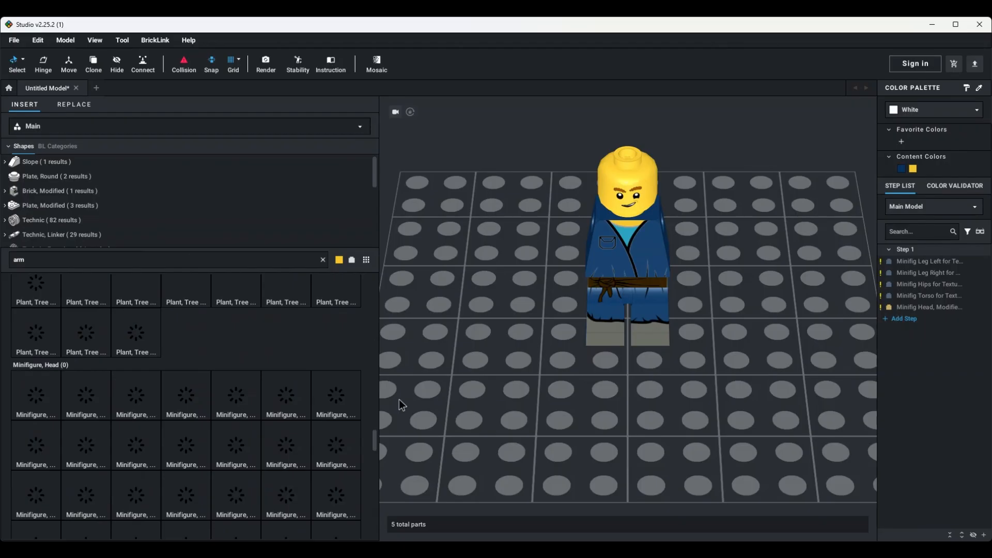
scroll(373, 433, "down", 2)
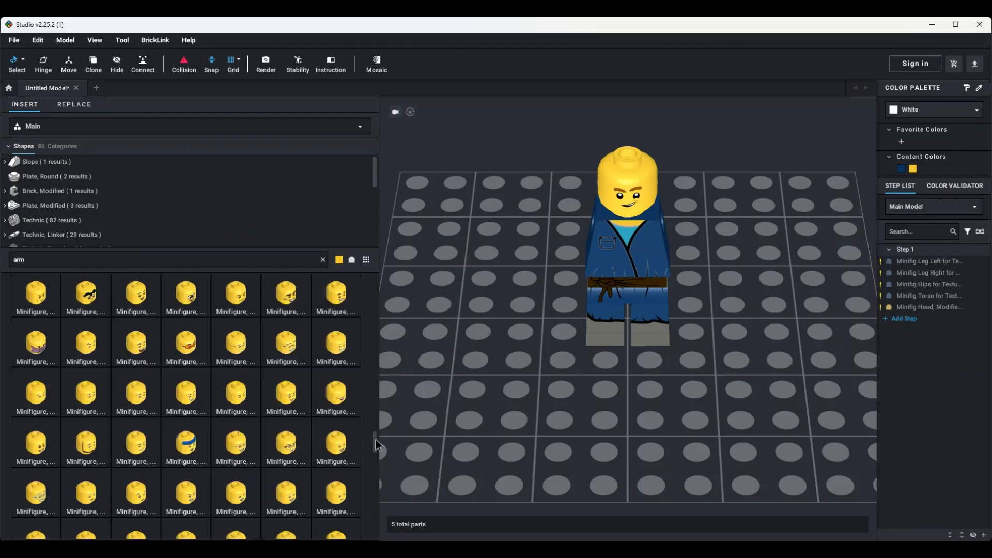
left_click_drag(376, 439, 372, 466)
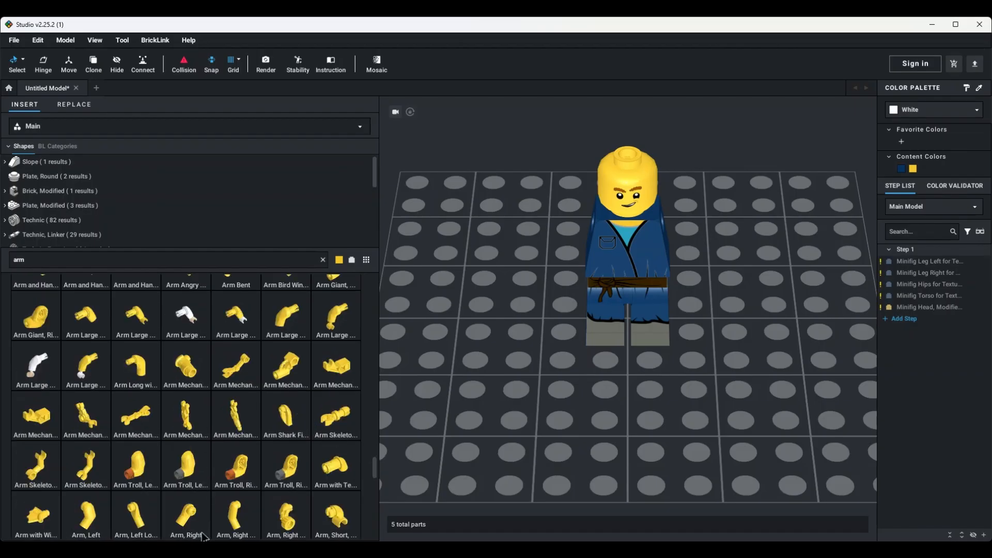
left_click_drag(201, 537, 509, 333)
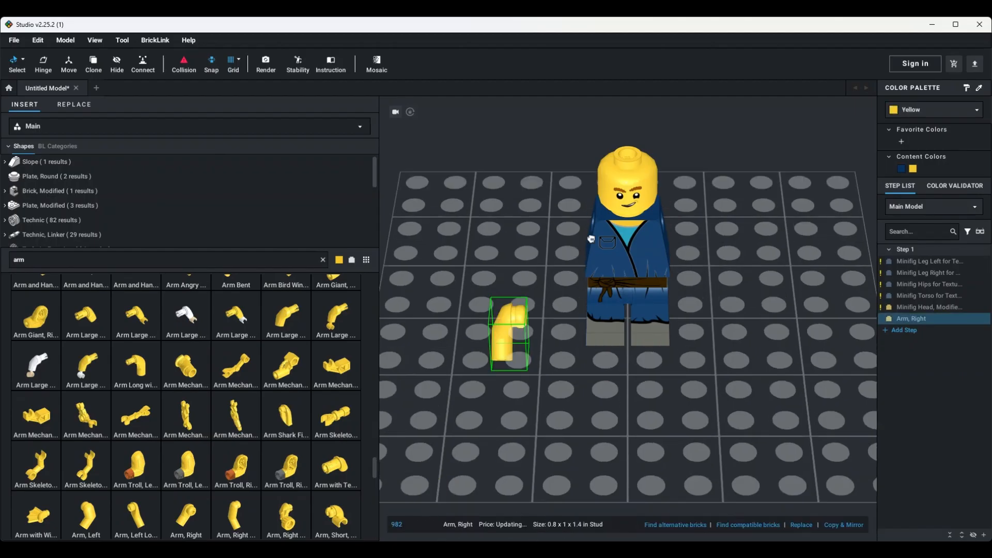
left_click_drag(591, 239, 603, 217)
left_click(597, 256)
left_click(543, 350)
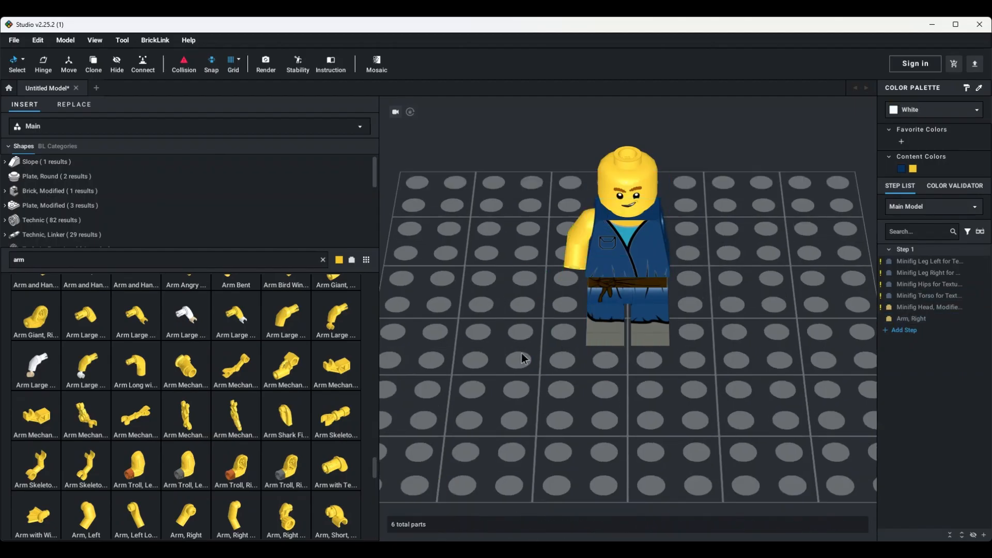
Step: Attach the standard "Arm, Left" to the torso's left shoulder and colour both arms dark blue
left_click_drag(87, 517, 646, 238)
left_click(646, 239)
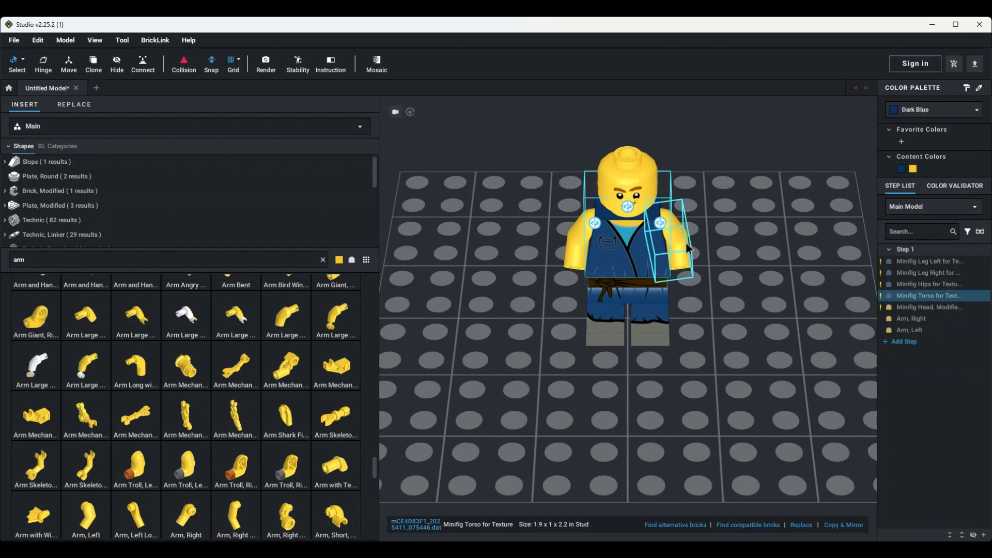
left_click(682, 245)
left_click(901, 169)
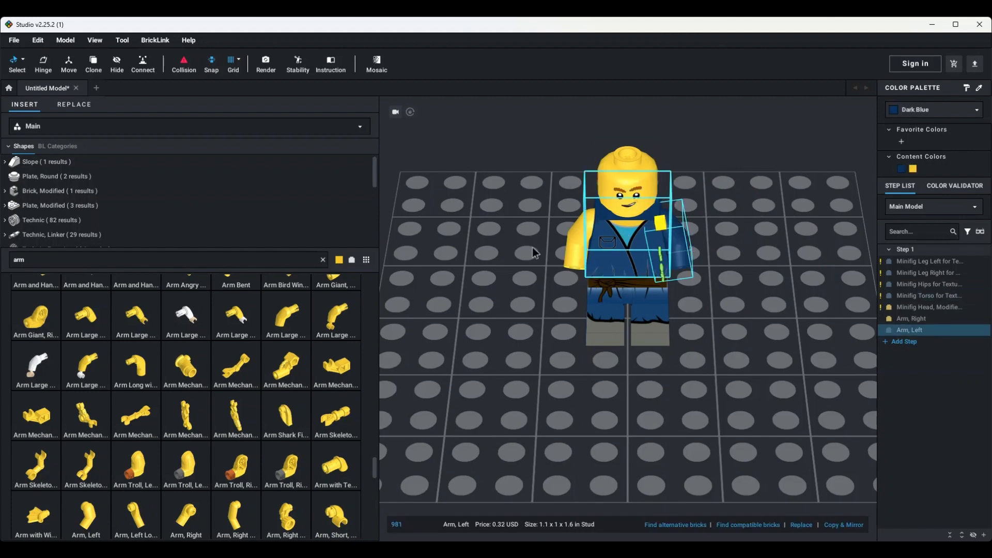
left_click(572, 249)
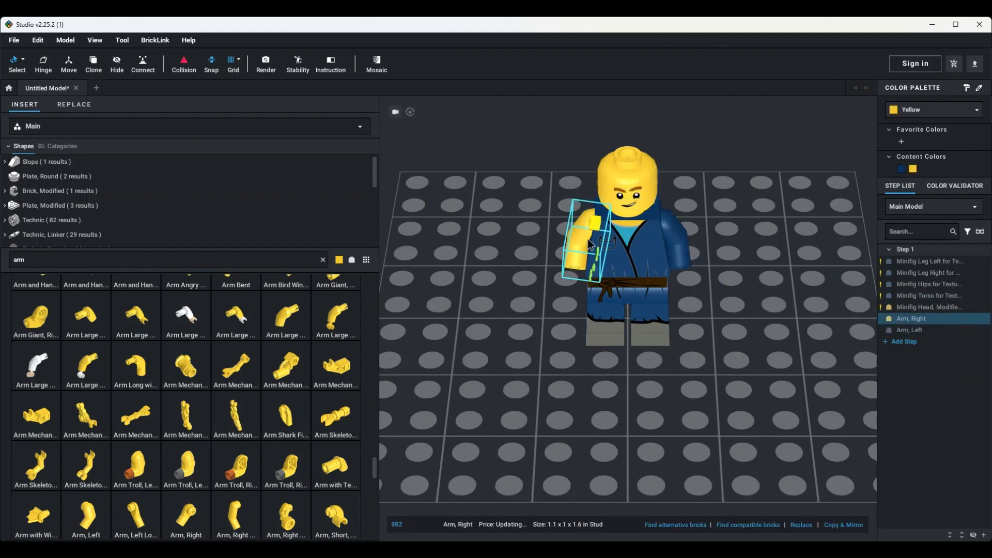
left_click(902, 169)
left_click(753, 209)
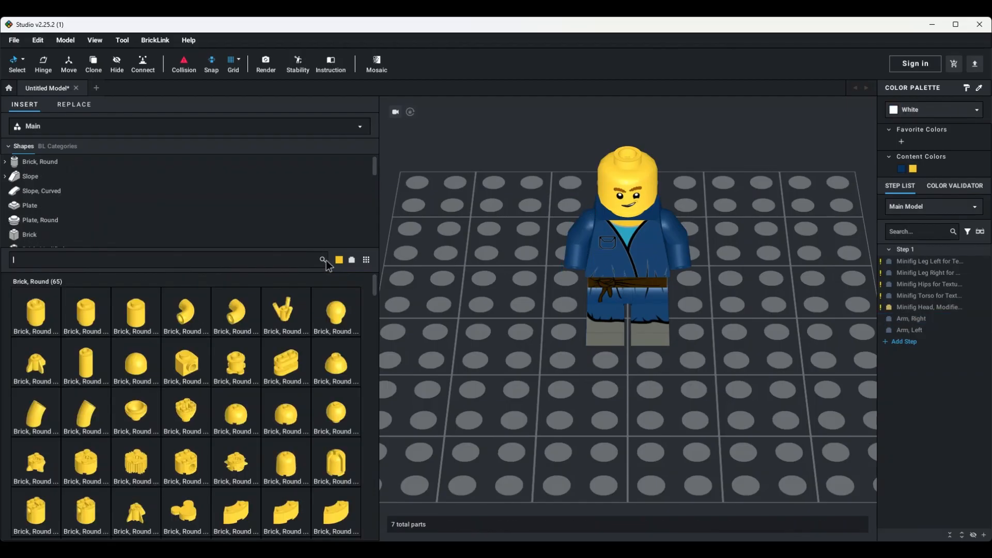
Step: Search the Main palette for "hand" and fit the standard yellow Hand into the minifigure's right arm
left_click(263, 257)
type("hand")
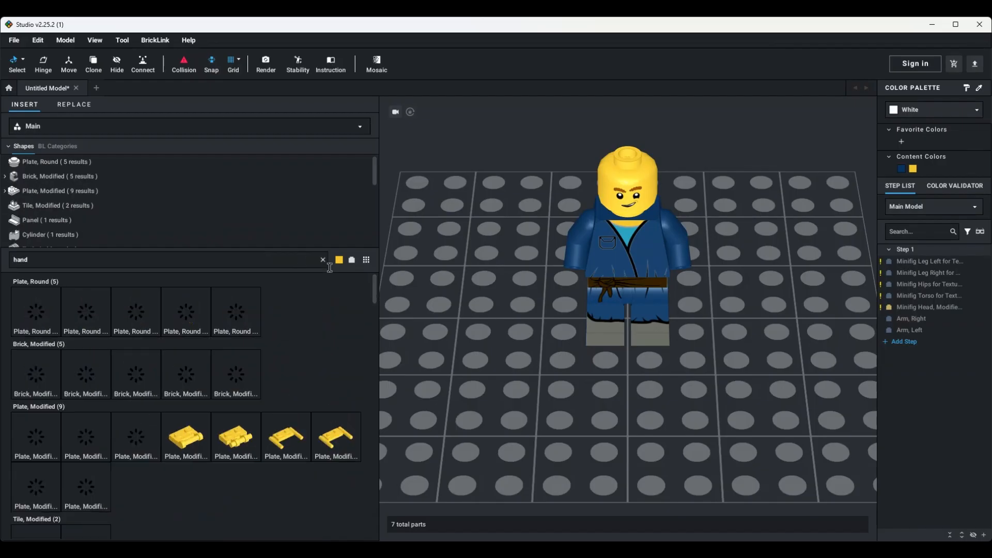
left_click_drag(376, 286, 368, 466)
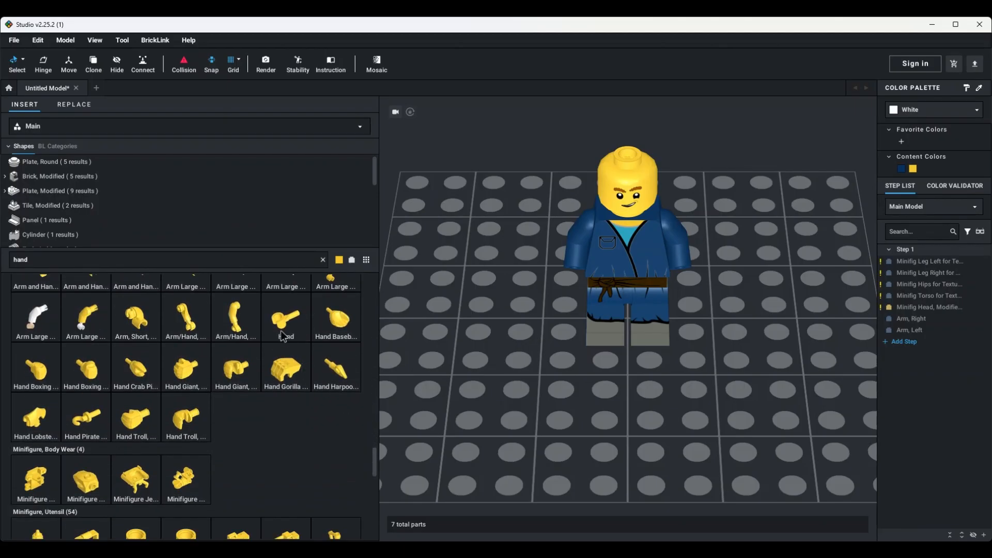
left_click_drag(342, 353, 584, 322)
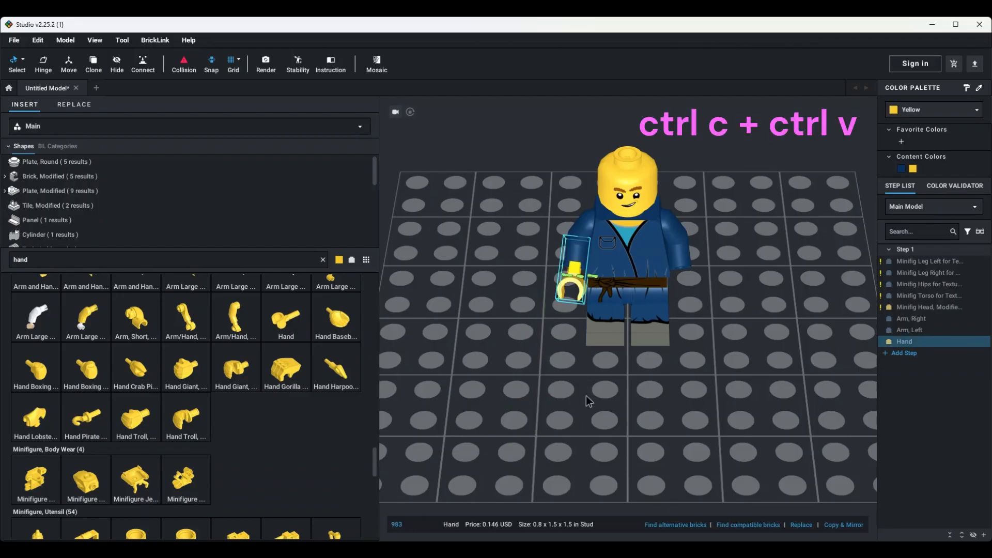
Step: Duplicate the yellow hand and fit the copy into the minifigure's left arm
key("ctrl+c")
key("ctrl+v")
left_click(668, 277)
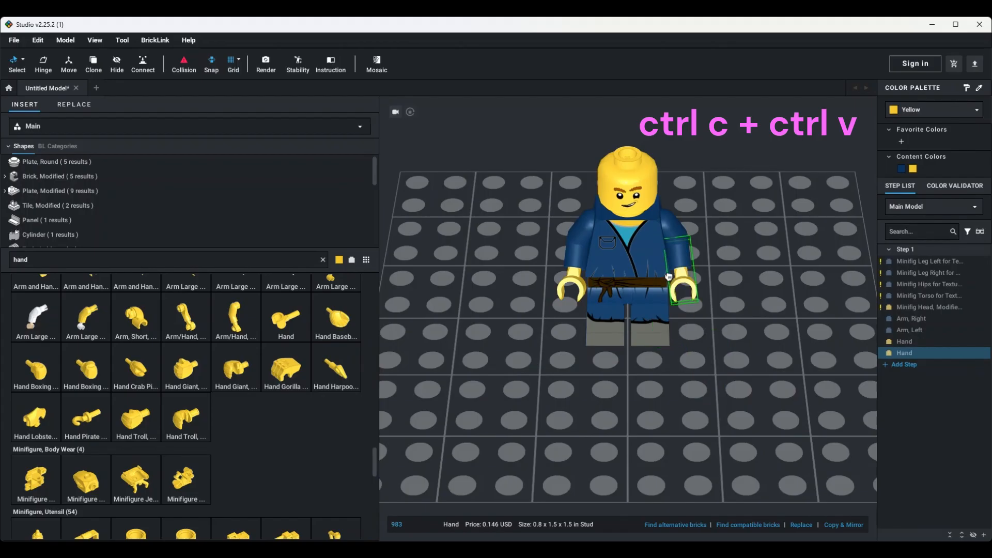
Step: Search the Main palette for "hair" and try the Hair Combed Sideways piece on the minifigure's head, removing it again
left_click(745, 377)
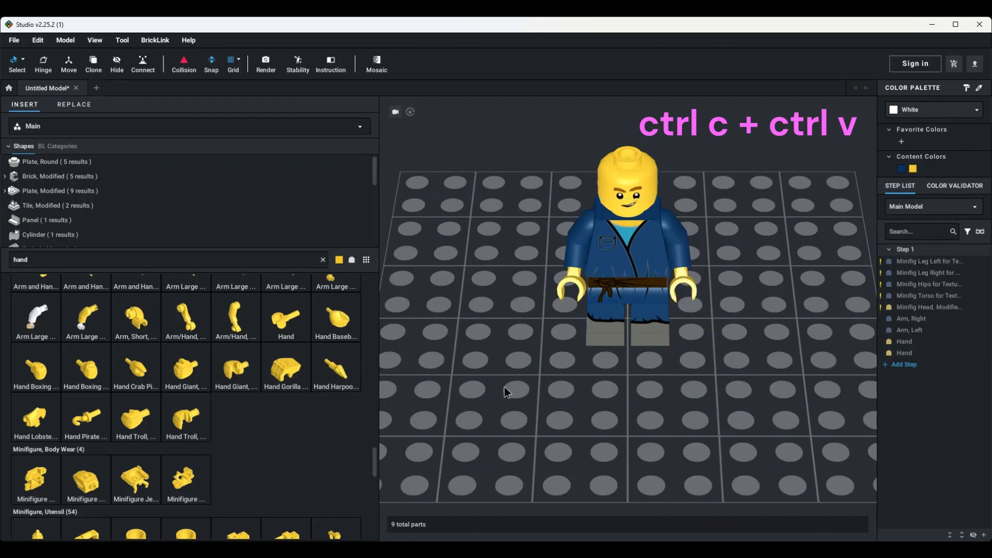
left_click(323, 262)
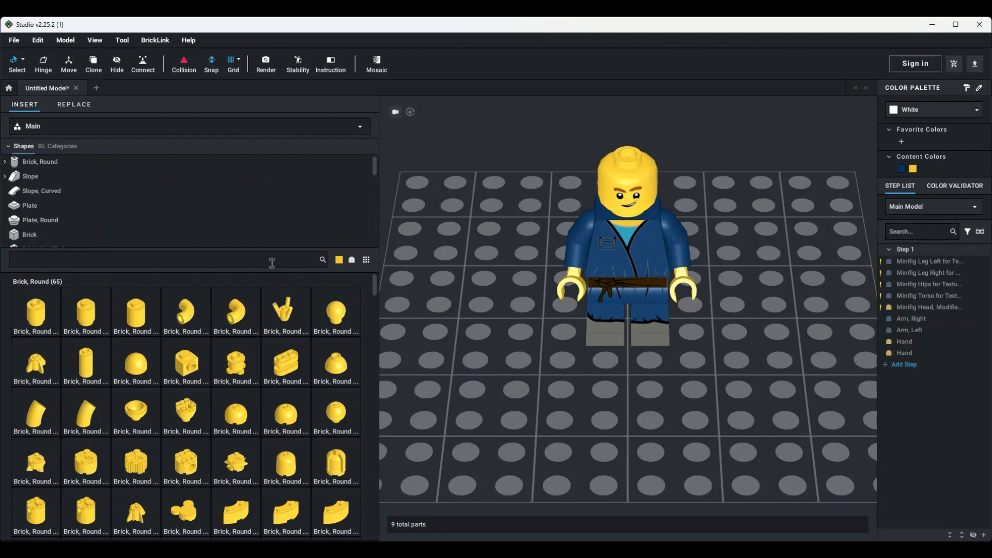
type("hair")
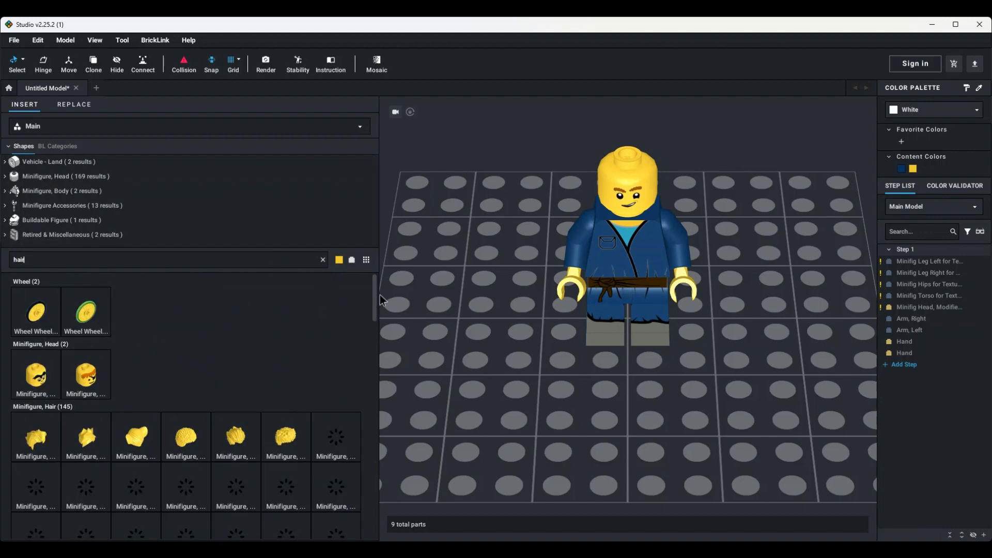
left_click_drag(376, 295, 376, 312)
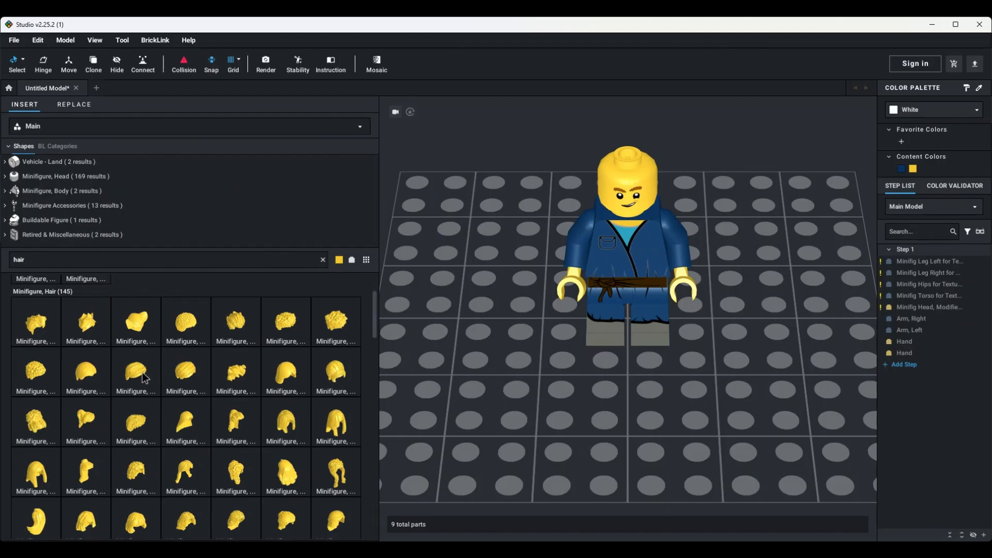
left_click_drag(145, 378, 643, 159)
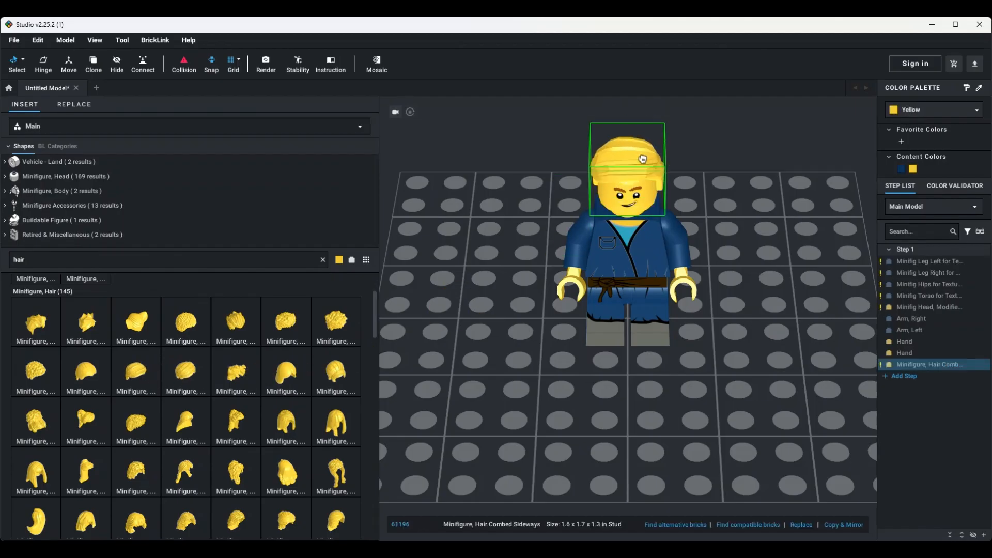
key("ctrl+x")
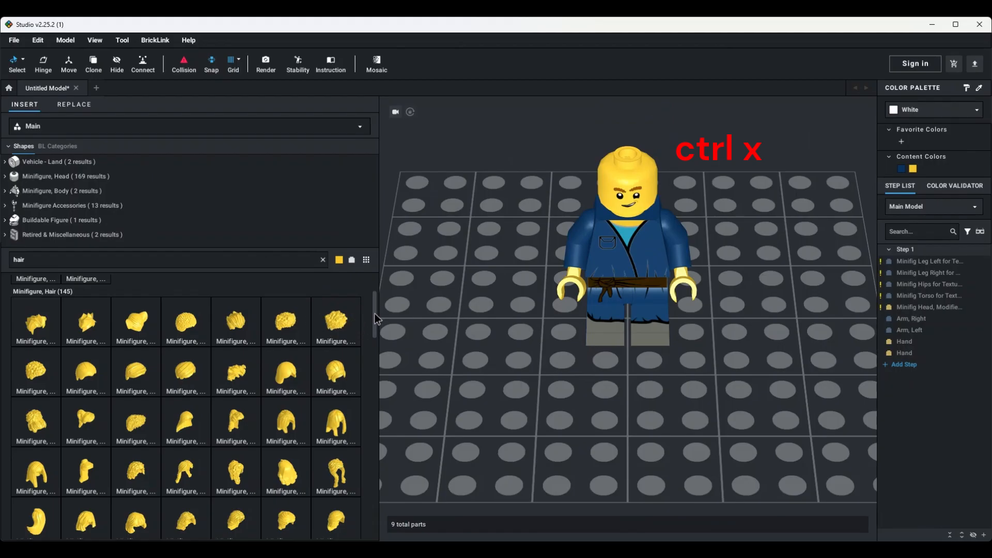
Step: Fit the Hair Short Tousled with Side Part piece on the minifigure's head and colour it Dark Orange
left_click_drag(374, 313, 364, 420)
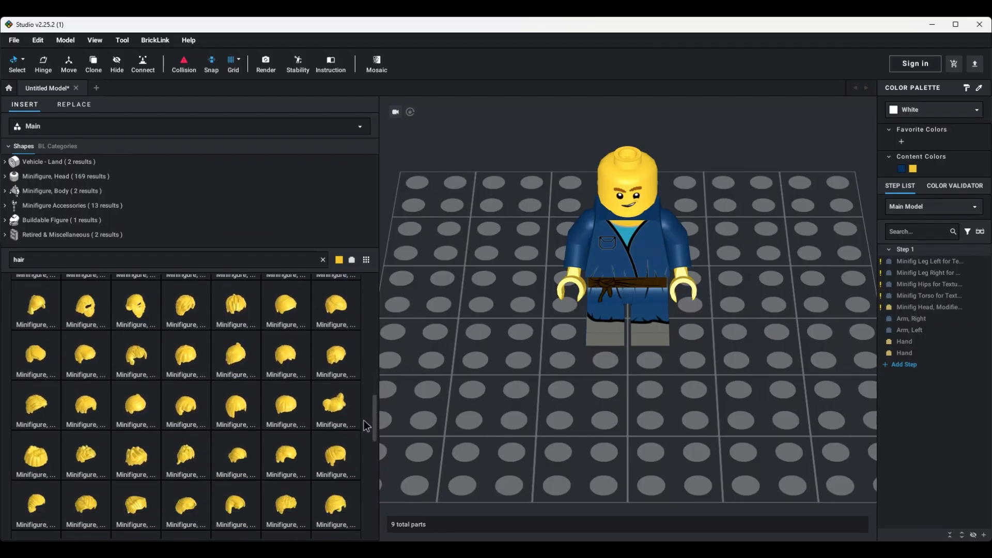
left_click_drag(288, 358, 628, 171)
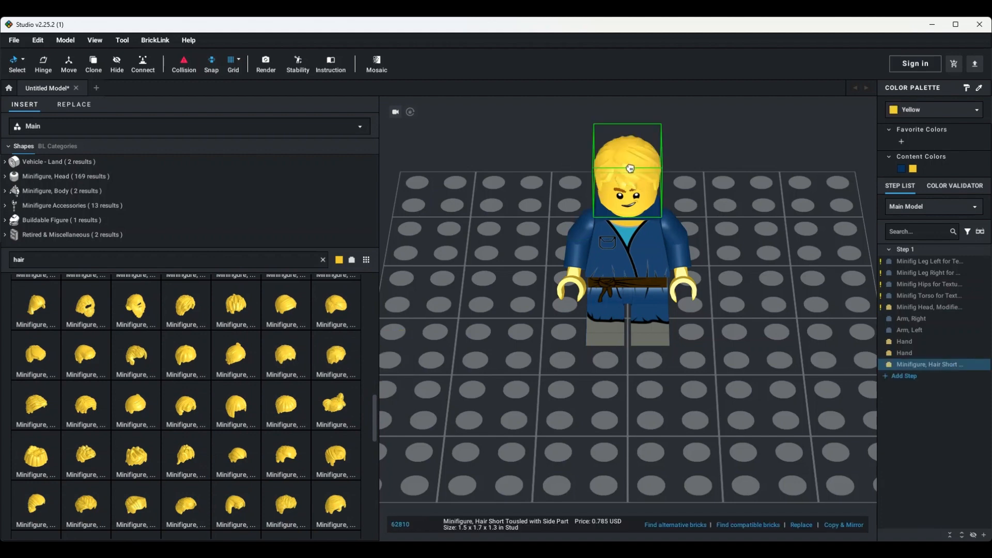
left_click(940, 111)
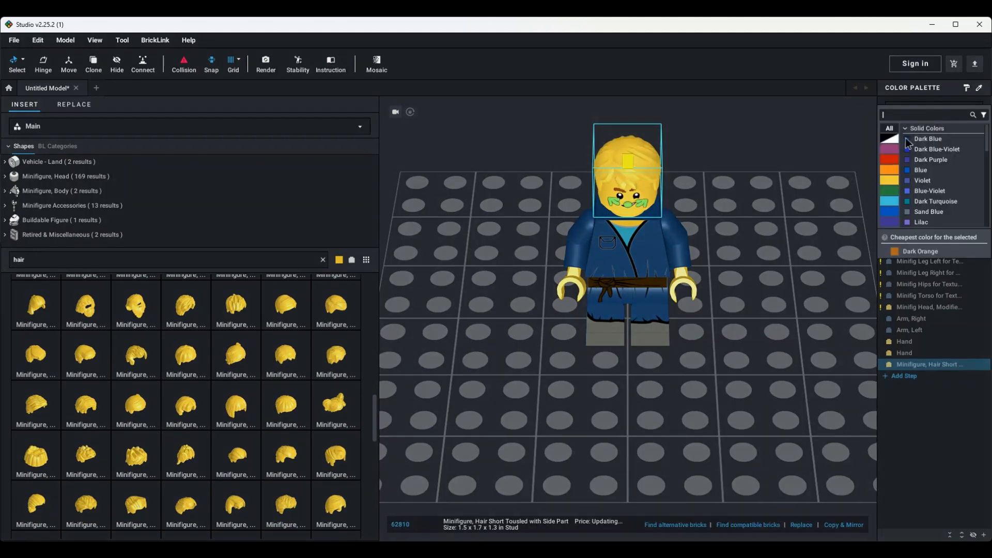
left_click(913, 253)
left_click(758, 261)
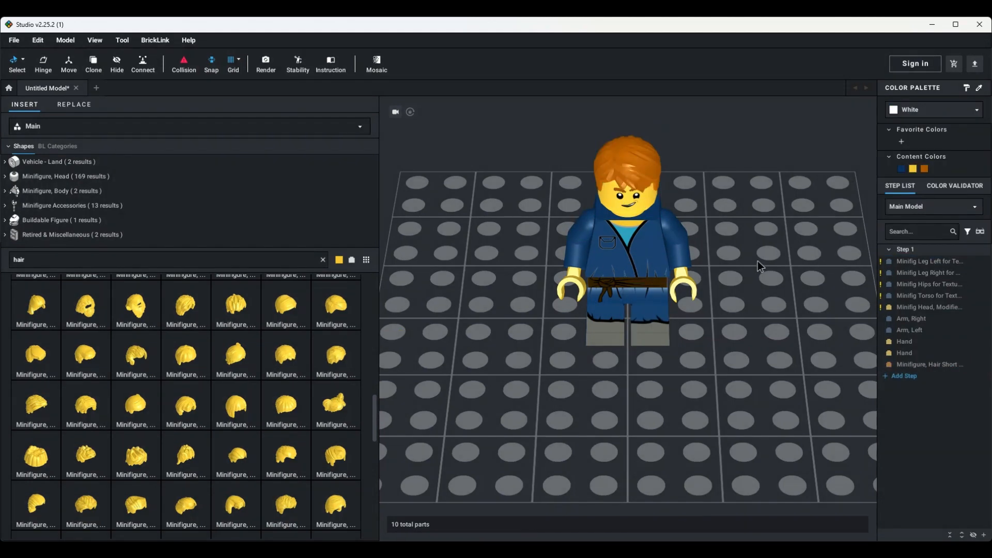
Step: Search the Main palette for "bag"
mouse_move(740, 296)
left_mouse_down()
mouse_move(751, 287)
mouse_move(821, 290)
mouse_move(697, 253)
mouse_move(599, 281)
mouse_move(681, 297)
mouse_move(751, 289)
left_mouse_up()
left_click_drag(730, 330, 675, 436)
scroll(727, 365, "up", 3)
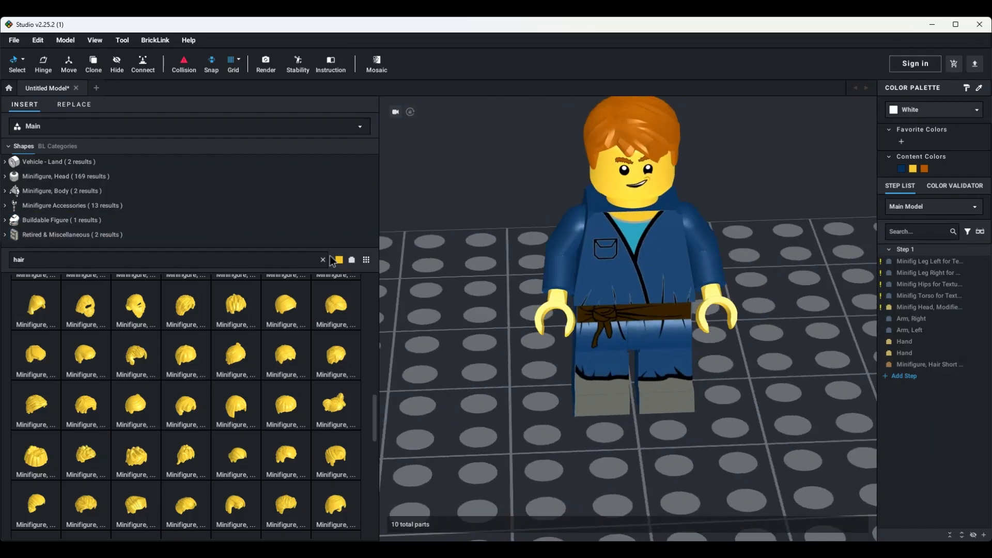
type("ba")
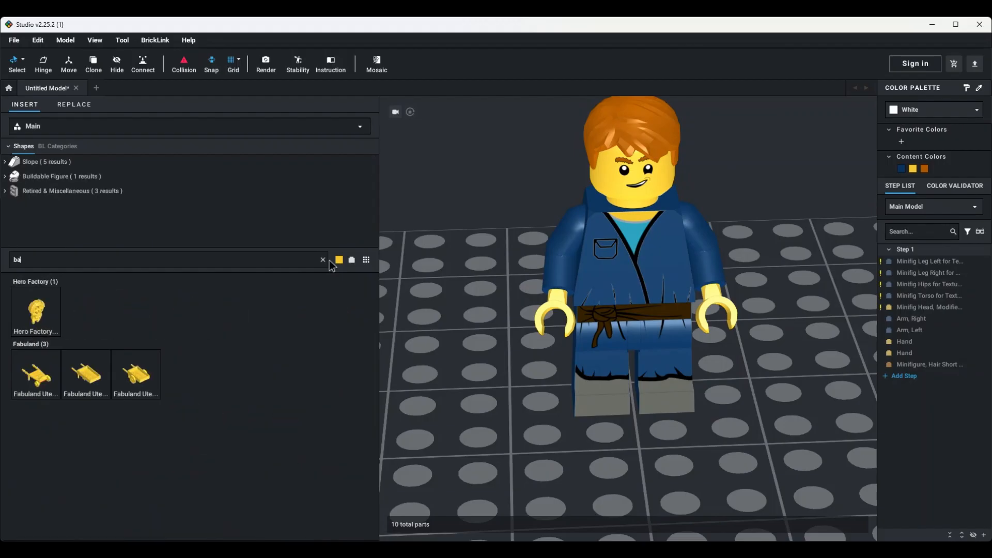
type("dg")
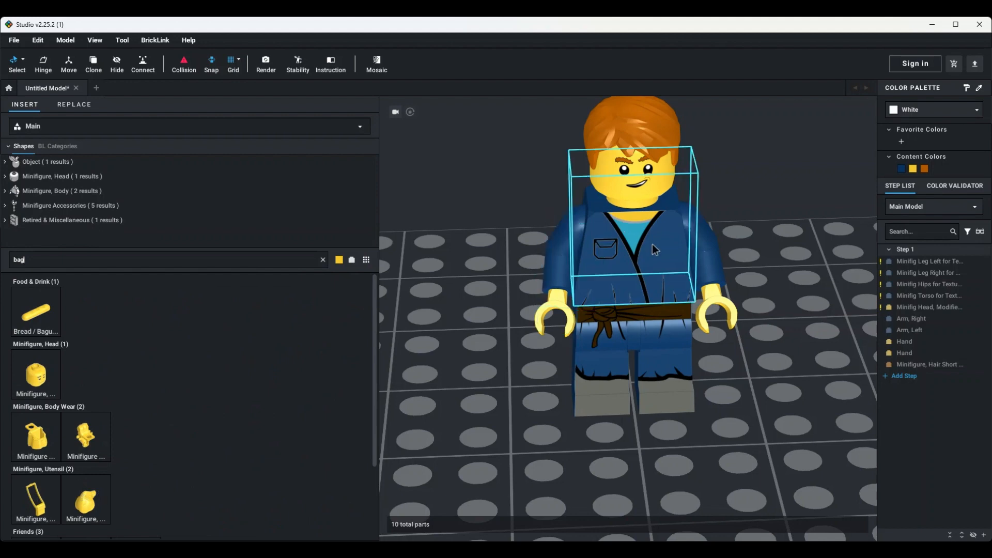
Step: Select the minifigure's left arm together with its hand and rotate both forward and up at the shoulder
left_click(701, 242)
left_click(678, 222)
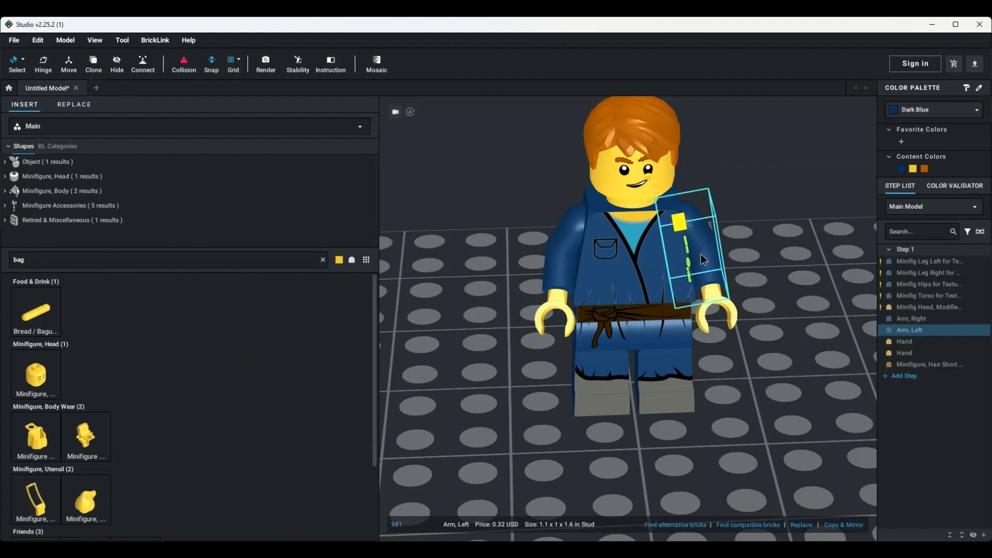
left_click_drag(736, 392, 715, 404)
left_click(680, 360, "ctrl")
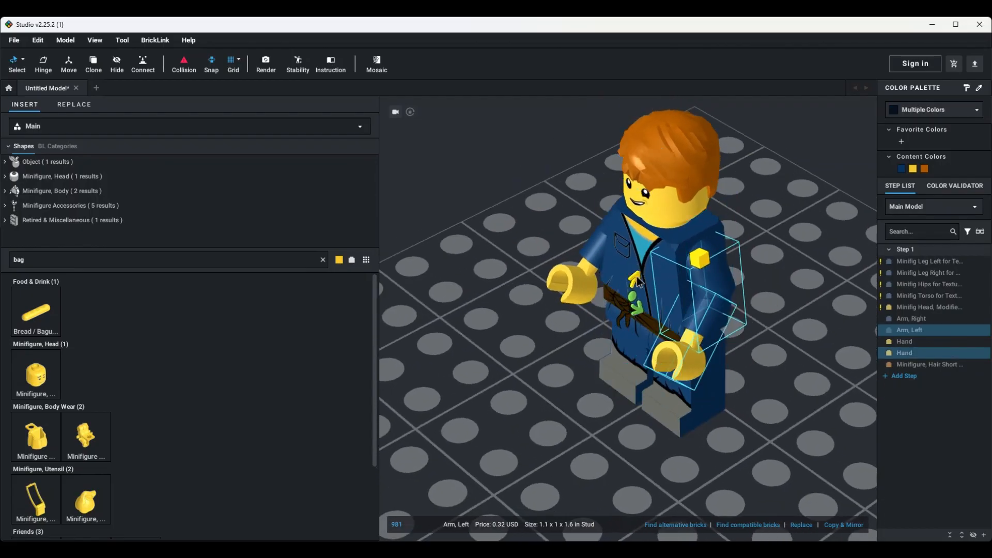
left_click_drag(639, 282, 739, 299)
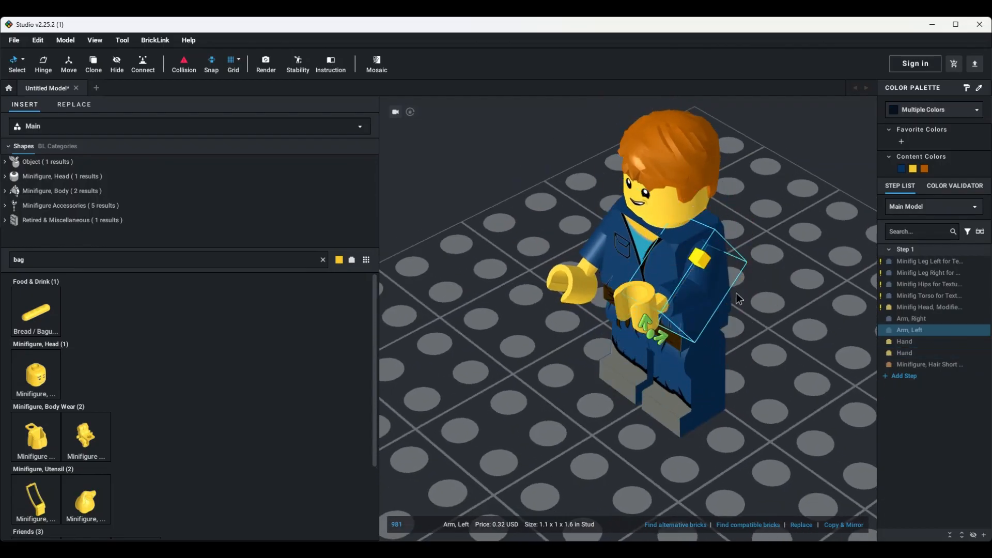
left_click(737, 294)
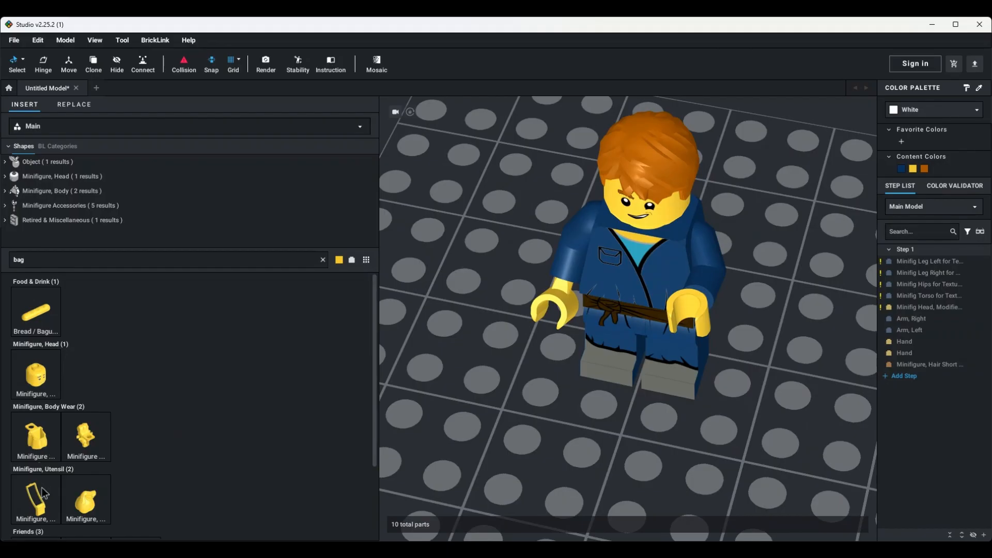
Step: Fit the Minifigure Utensil Bag Messenger Pouch across the torso and colour it Reddish Brown
left_click_drag(44, 492, 677, 213)
left_click(684, 221)
left_click(712, 250)
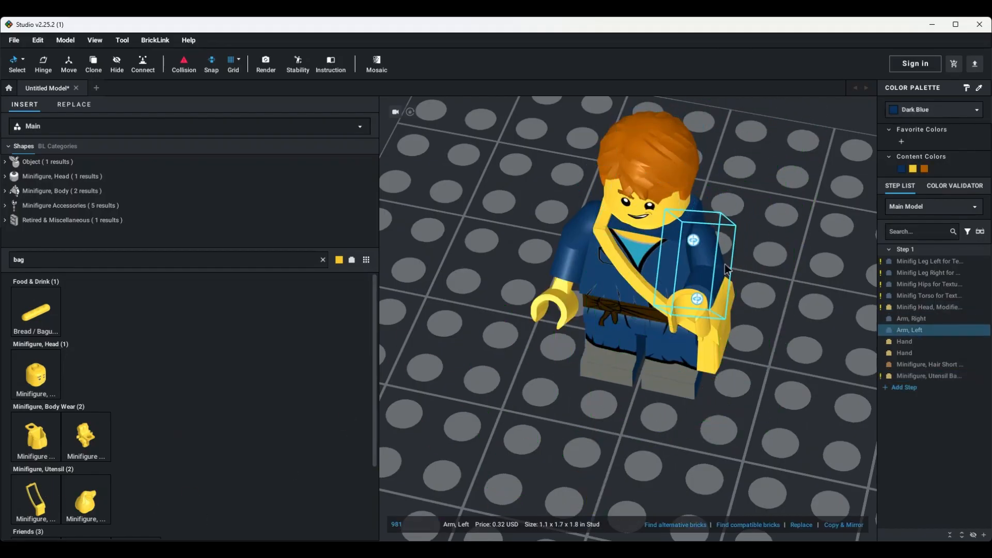
left_click(745, 259)
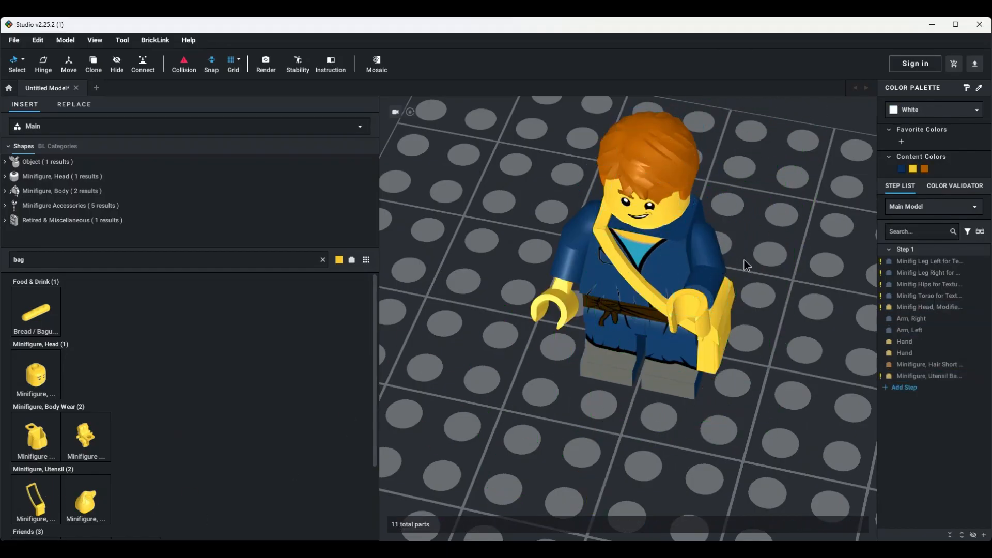
left_click(721, 339)
left_click(916, 112)
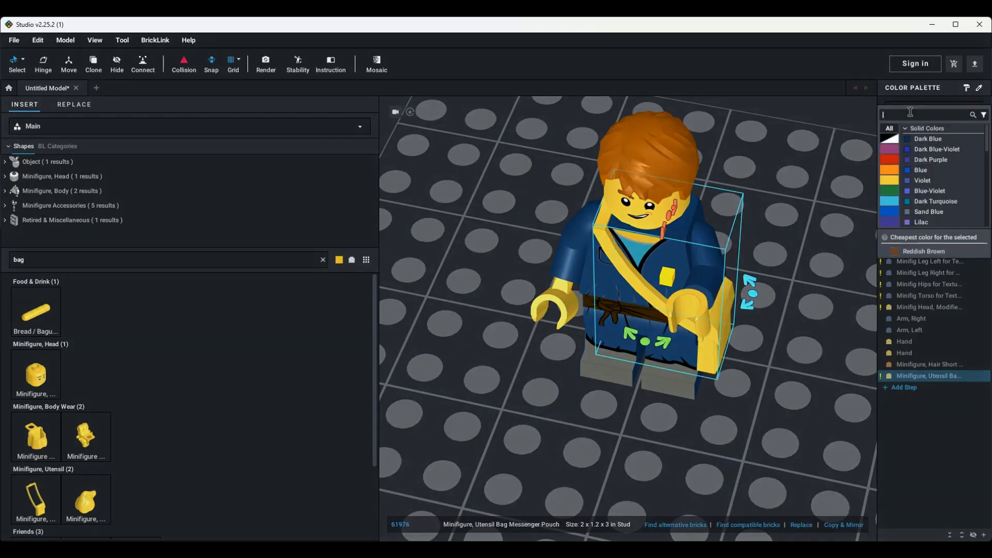
left_click(909, 253)
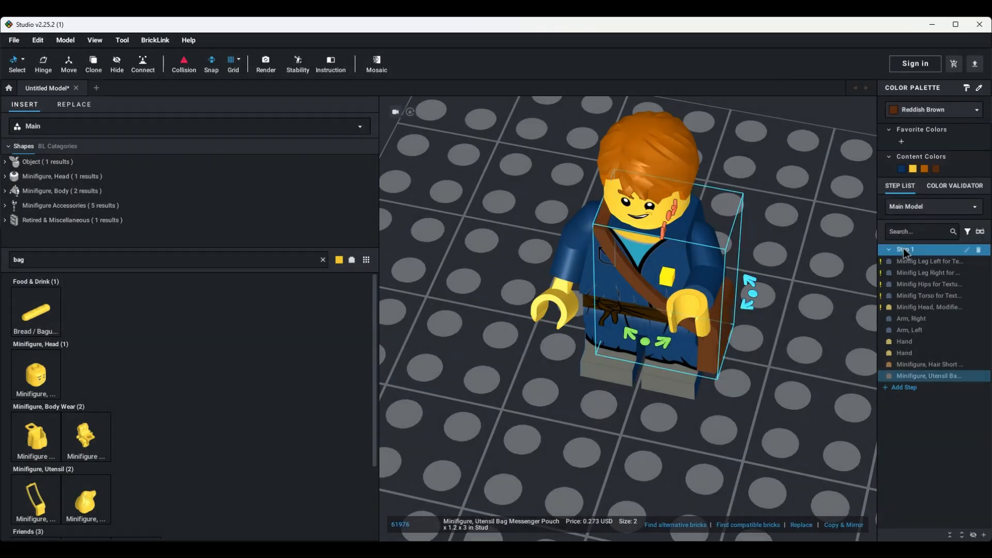
left_click(815, 263)
Step: Rotate the left arm and its hand back down at the shoulder, in front of the messenger bag
left_click_drag(809, 229, 717, 240)
left_click(712, 238)
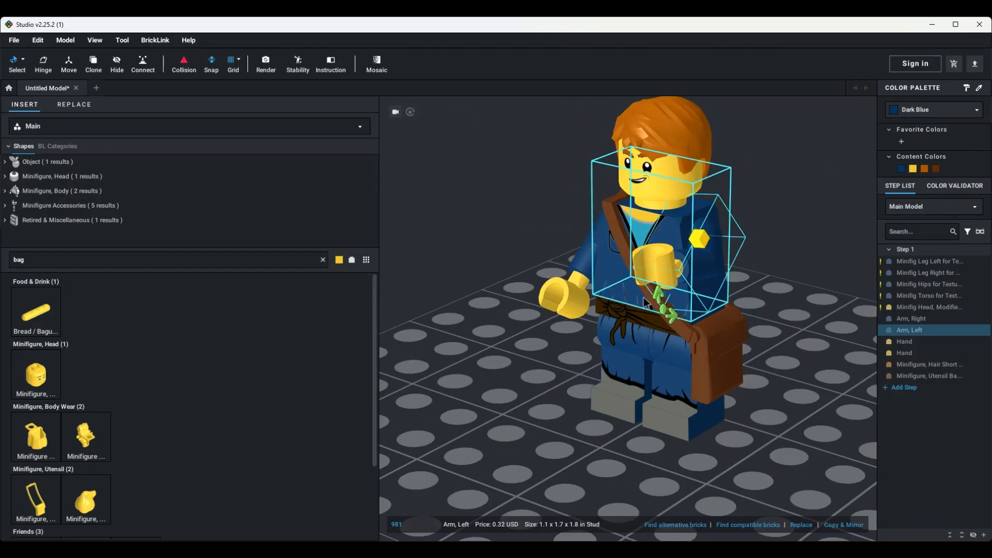
left_click_drag(643, 296, 671, 350)
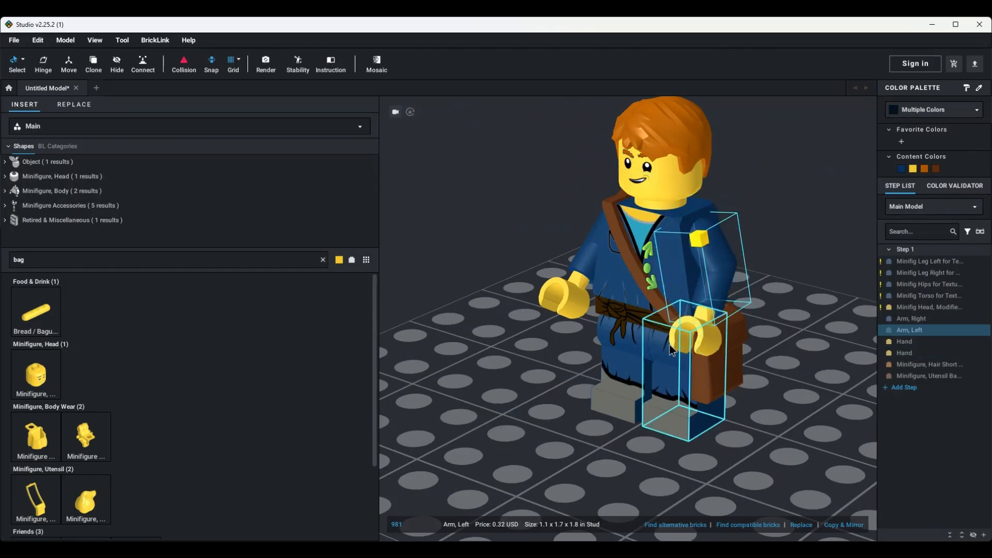
left_click(787, 383)
left_click_drag(778, 413, 778, 441)
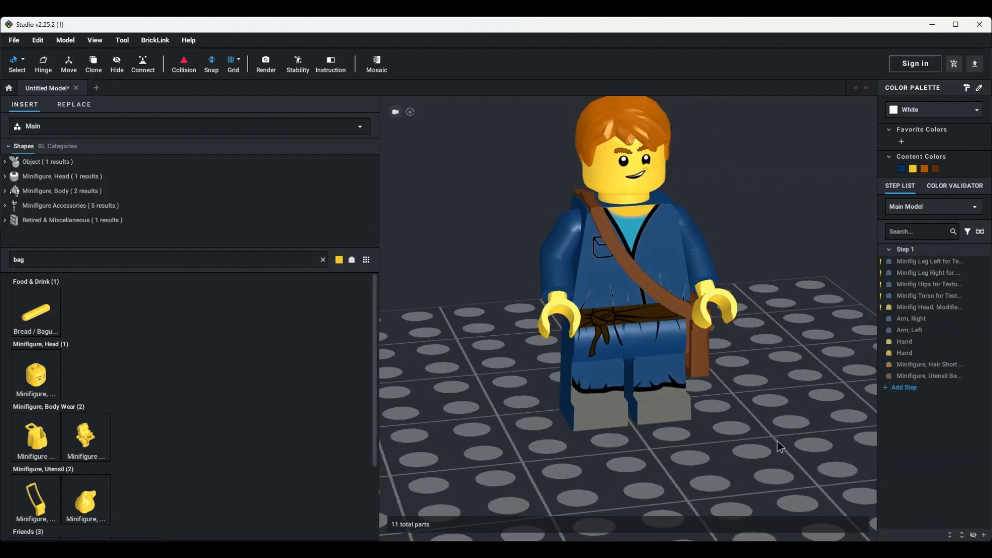
left_click_drag(767, 368, 770, 401)
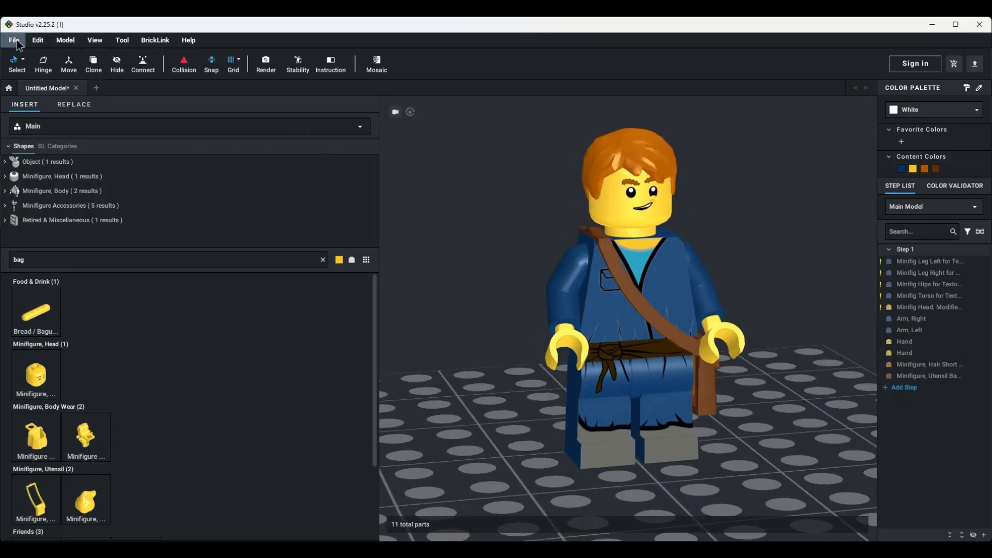
Step: Frame the minifigure in the render preview and render a photoreal image at Medium quality
left_click(266, 64)
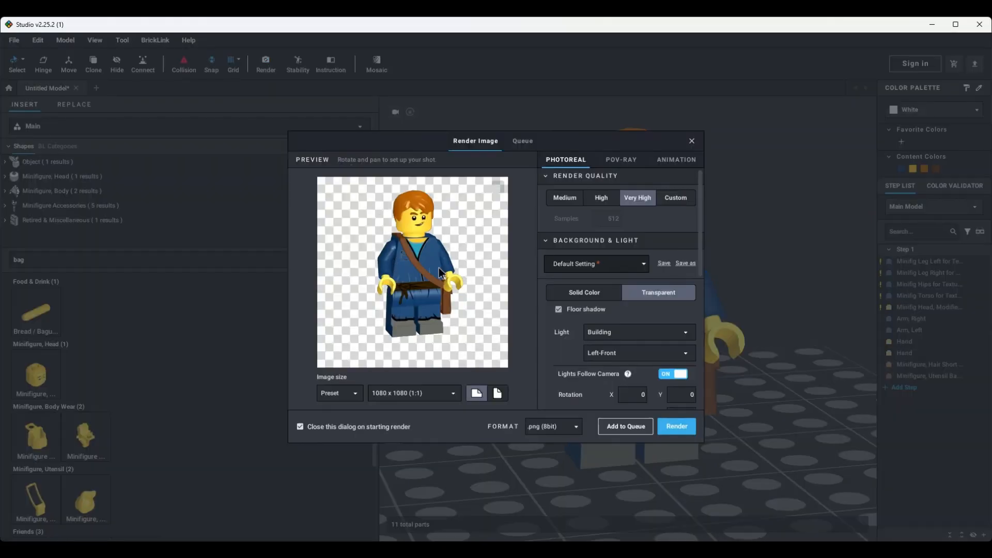
left_click_drag(429, 265, 449, 278)
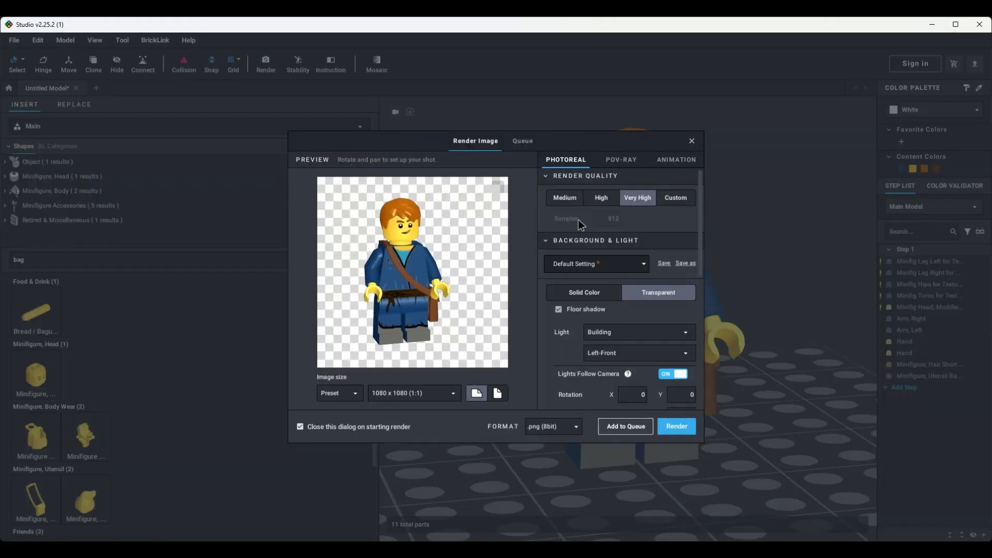
left_click(563, 199)
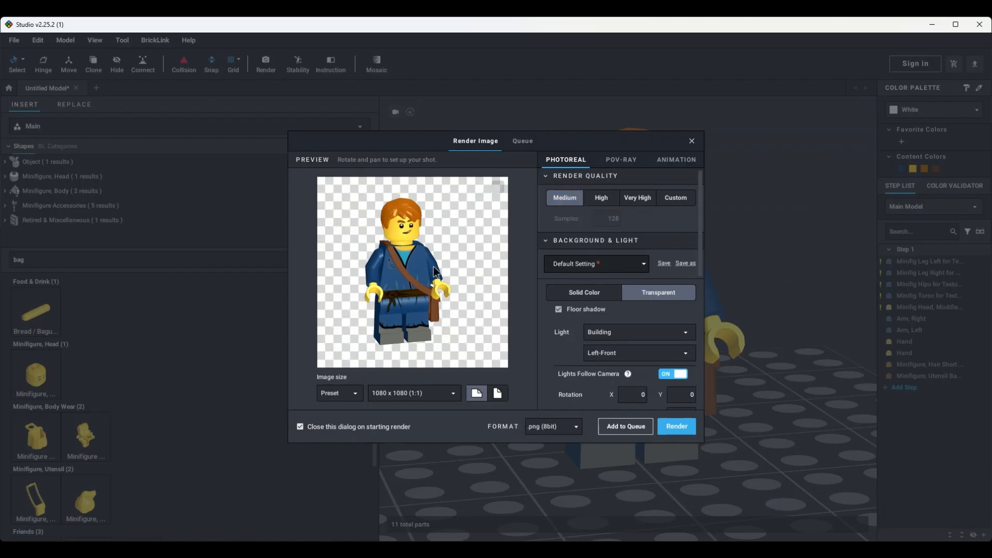
left_click_drag(433, 267, 430, 262)
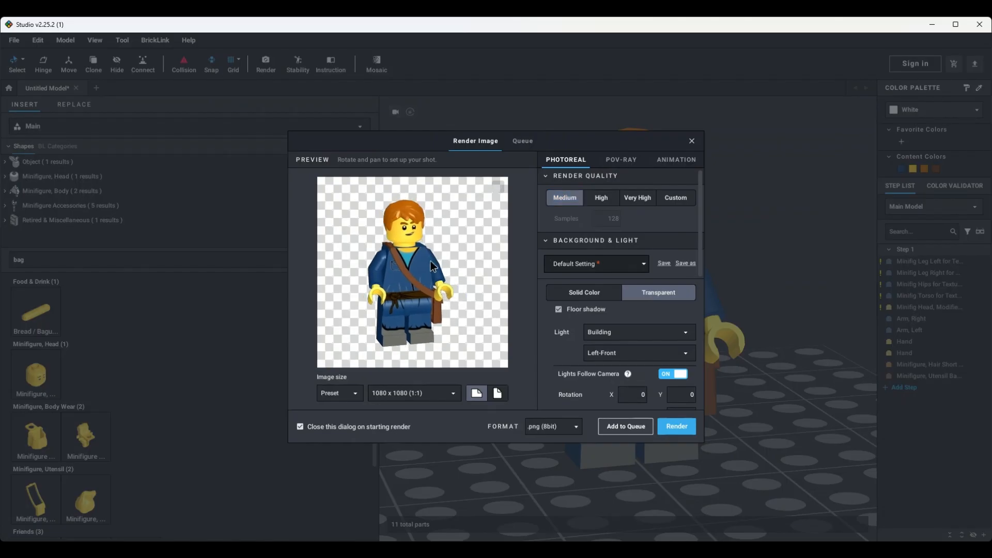
scroll(438, 266, "up", 1)
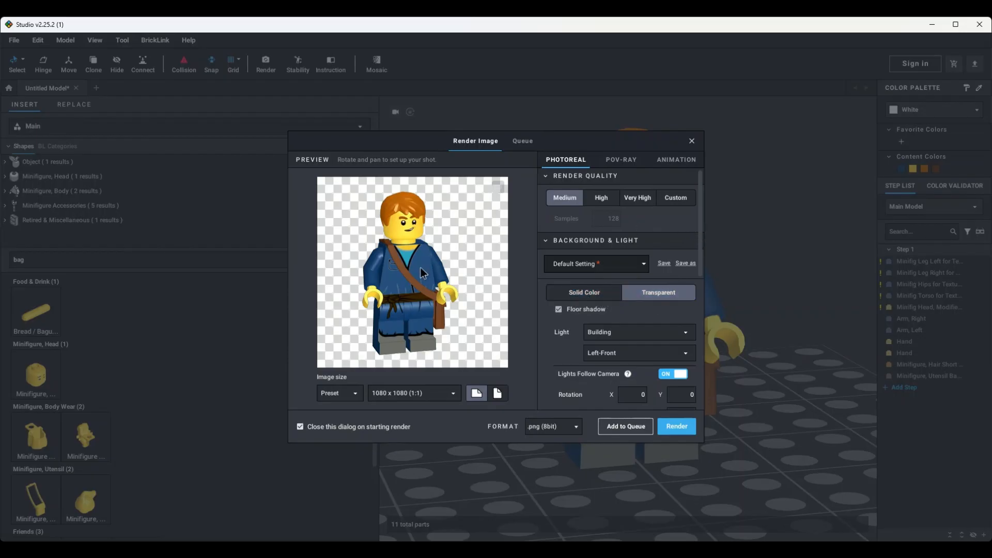
left_click_drag(420, 268, 420, 268)
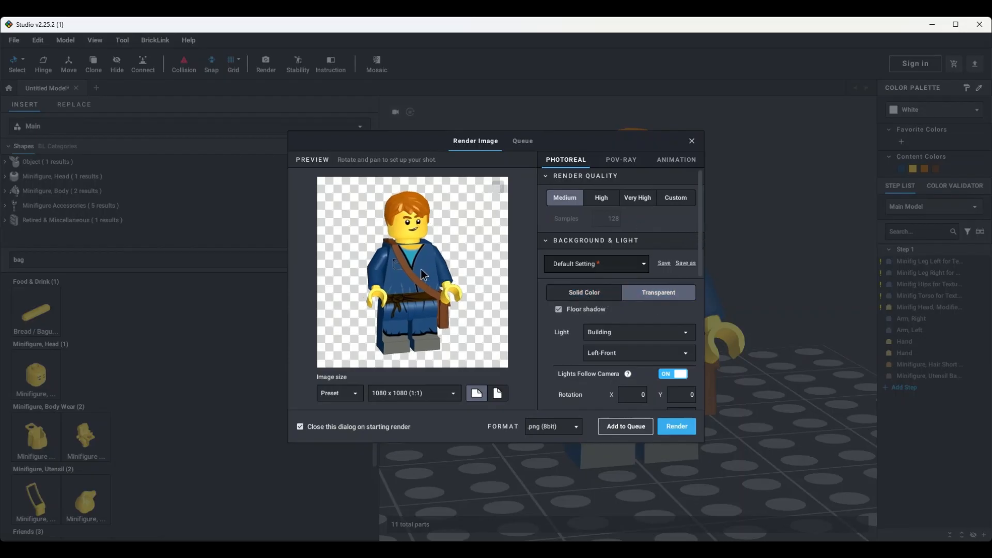
left_click(669, 429)
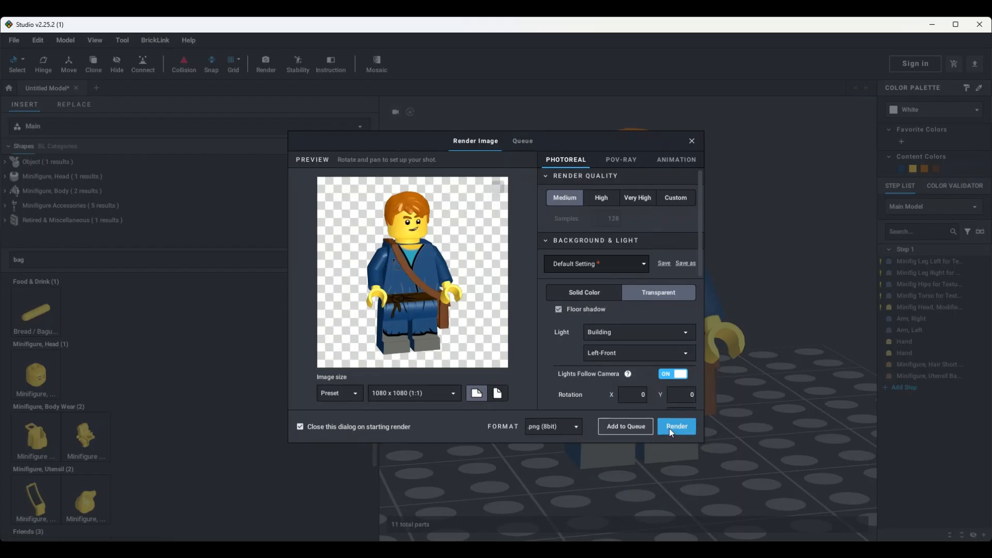
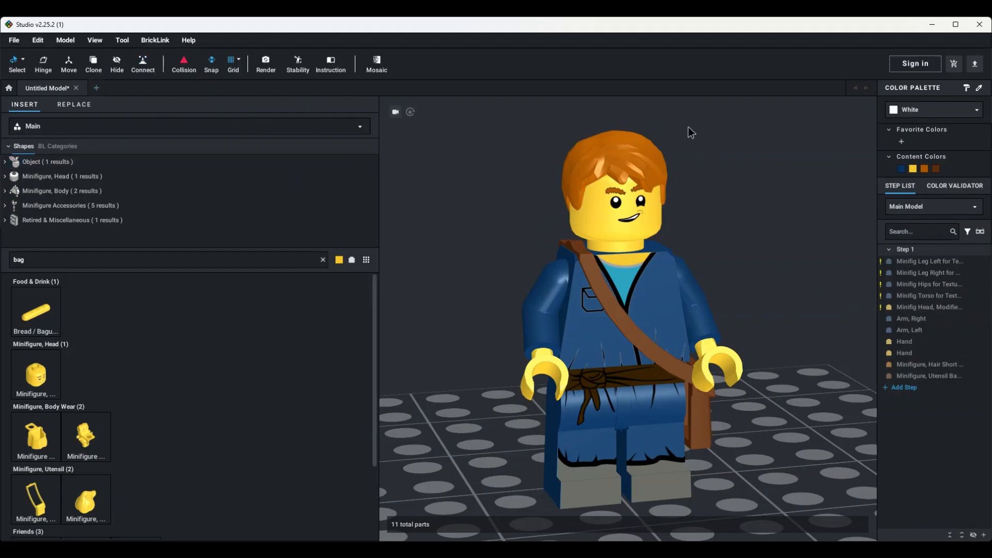
Step: Start a new empty model and search the Main palette for "hat"
left_click(97, 88)
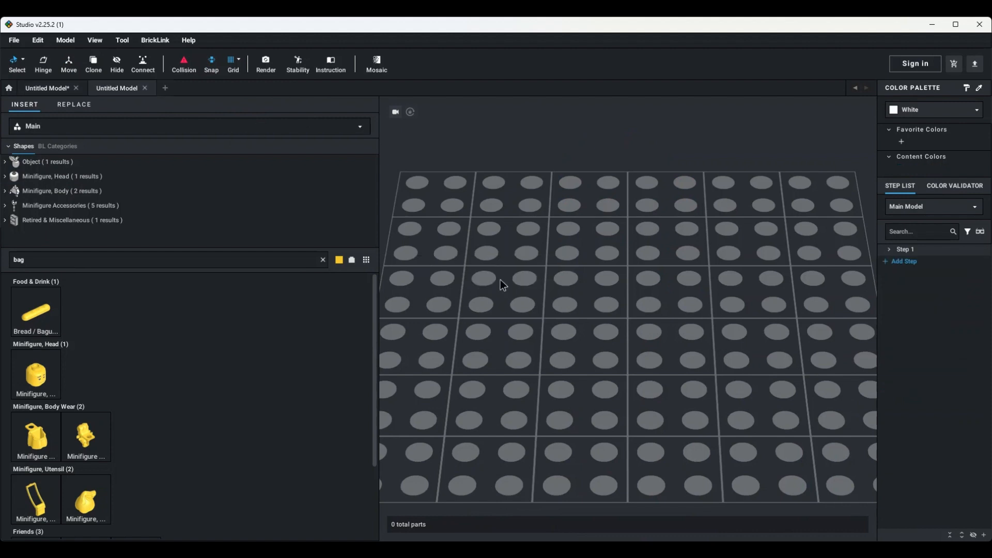
left_click(324, 260)
type("hat")
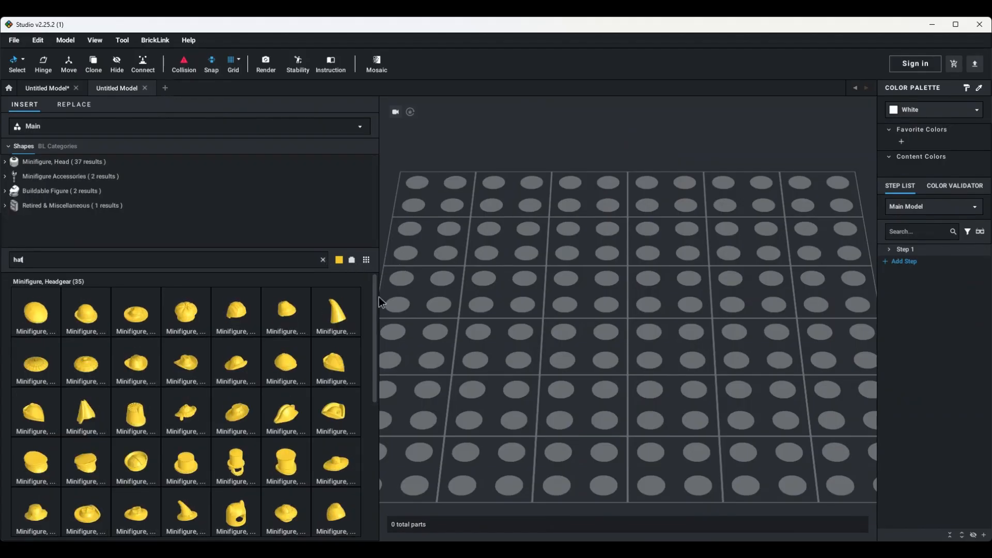
Step: Add the Minifigure Headgear Hat, Conical Asian with Raised Center to the model and colour it Dark Brown
left_click_drag(376, 317, 373, 333)
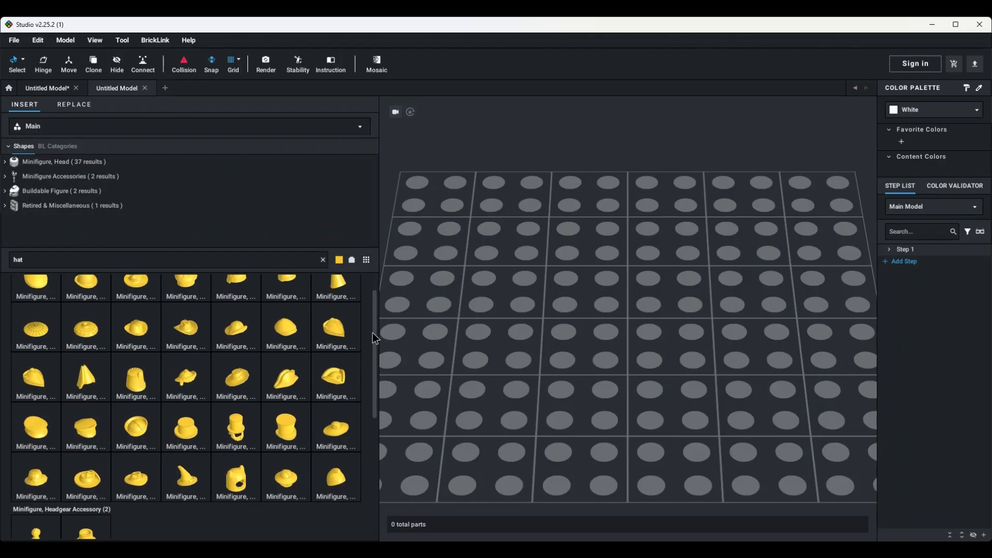
left_click_drag(53, 321, 641, 284)
left_click(636, 306)
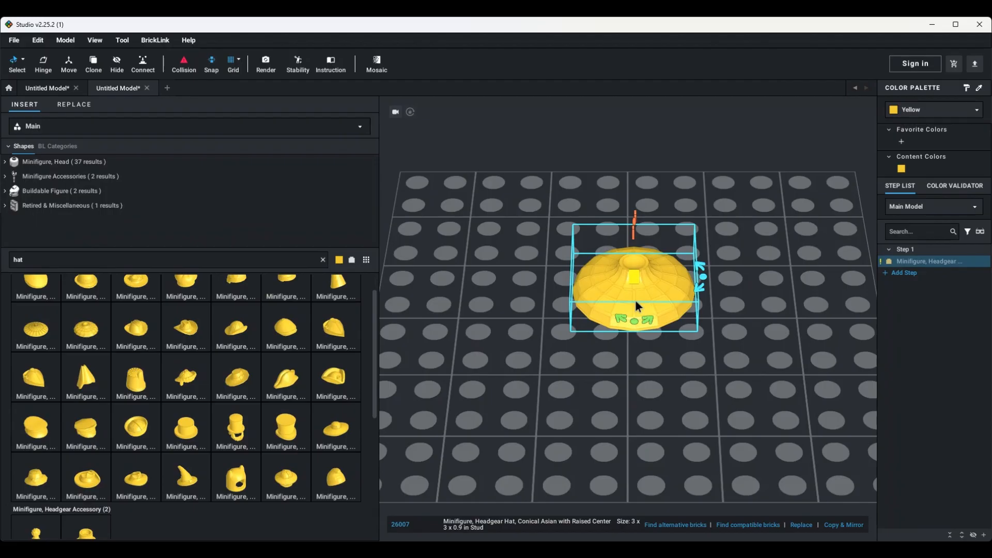
left_click(927, 109)
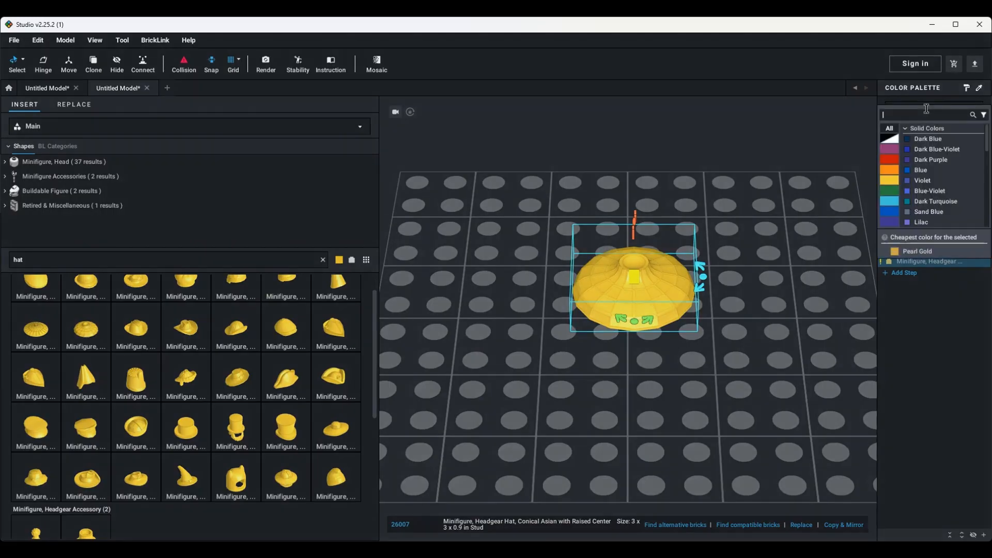
type("da")
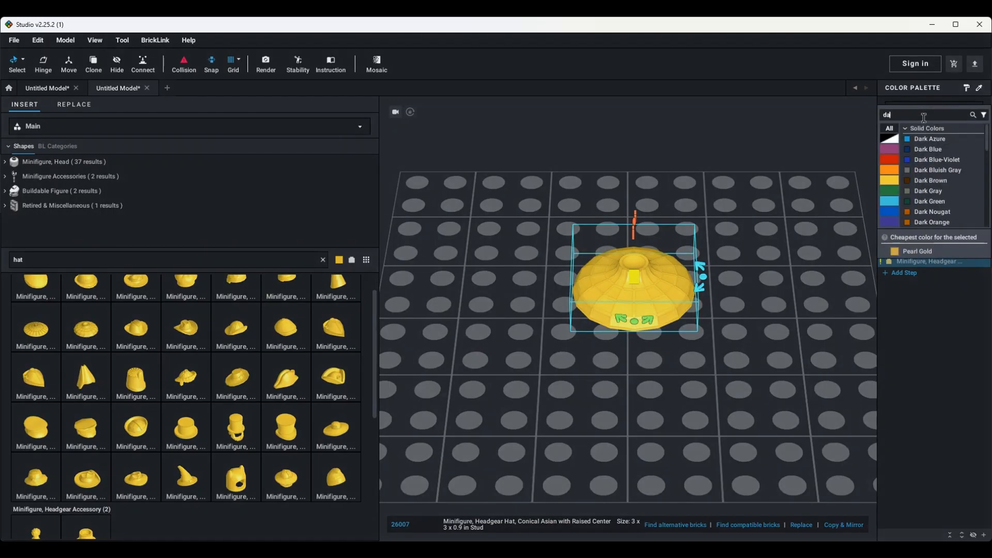
left_click(918, 180)
Step: Export the hat model as an LDraw file
left_click(14, 39)
mouse_move(23, 131)
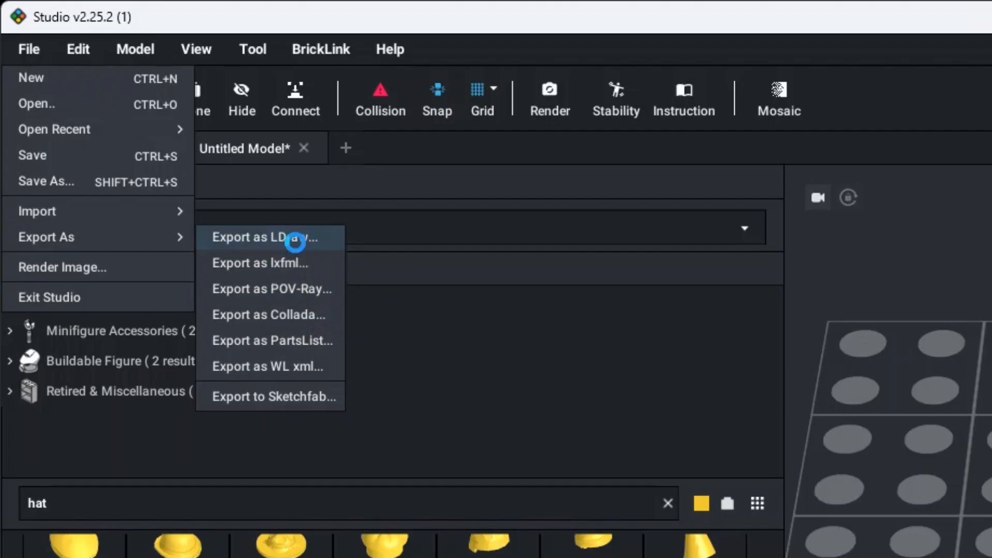
left_click(295, 241)
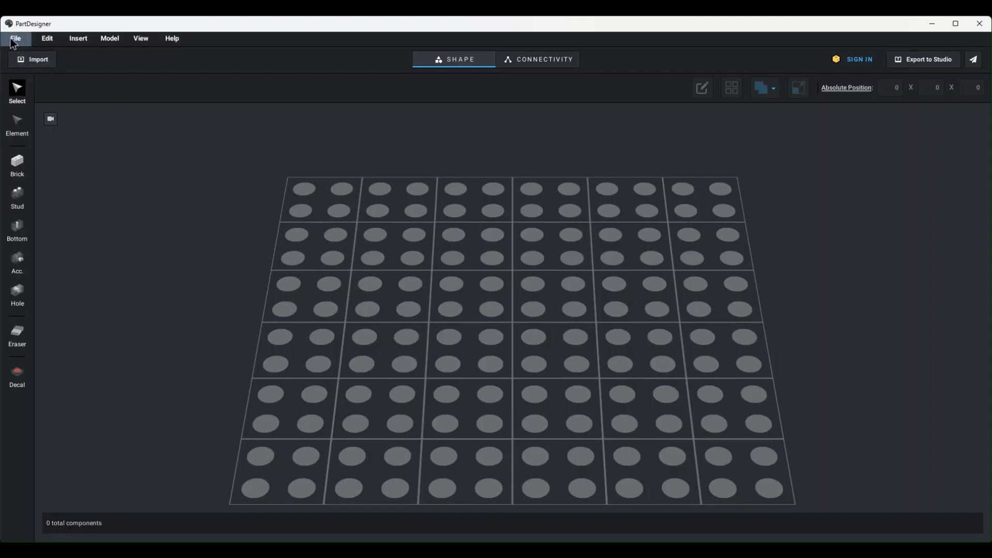
Step: In PartDesigner, import the exported hat file as a 3D object and view it from several angles
left_click(34, 61)
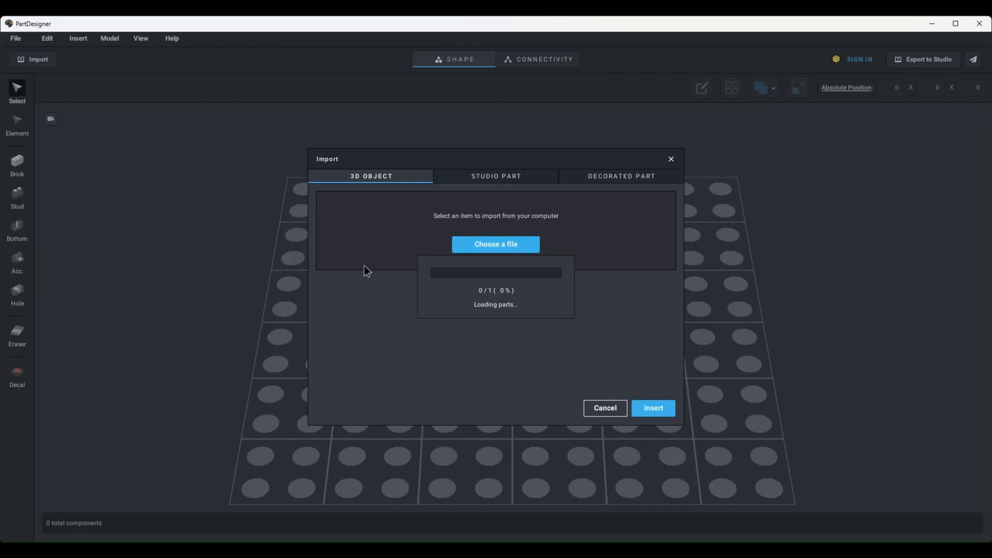
left_click(665, 408)
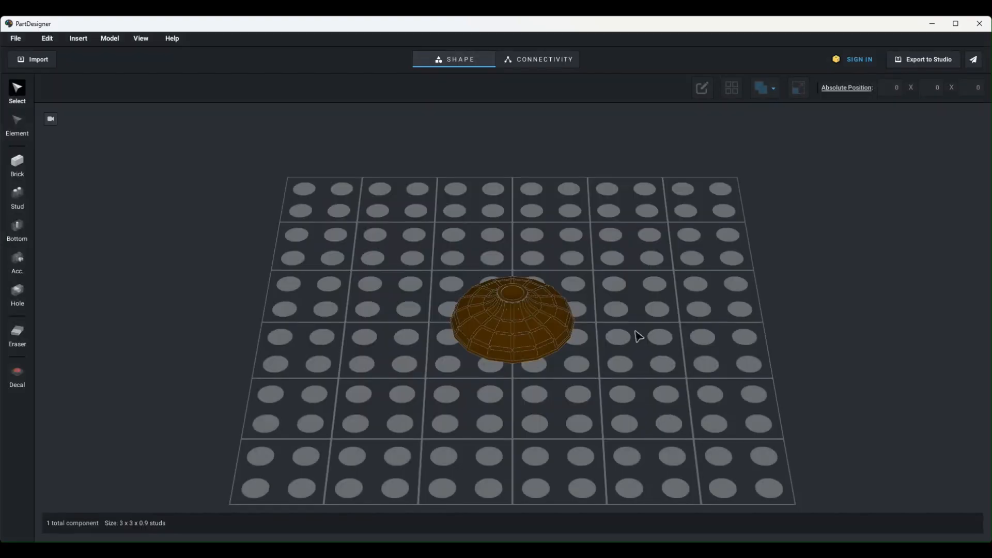
left_click_drag(651, 352, 655, 375)
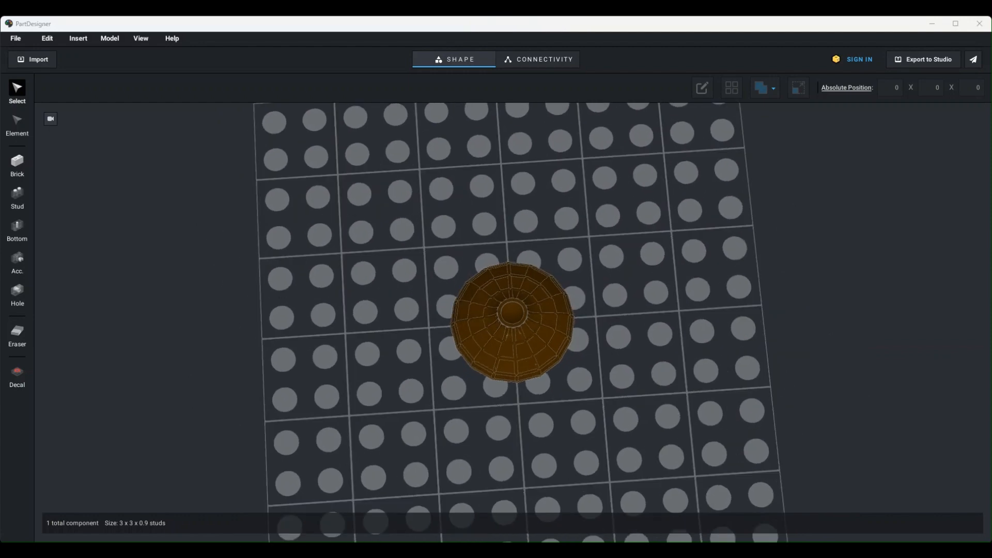
left_click_drag(646, 382, 615, 346)
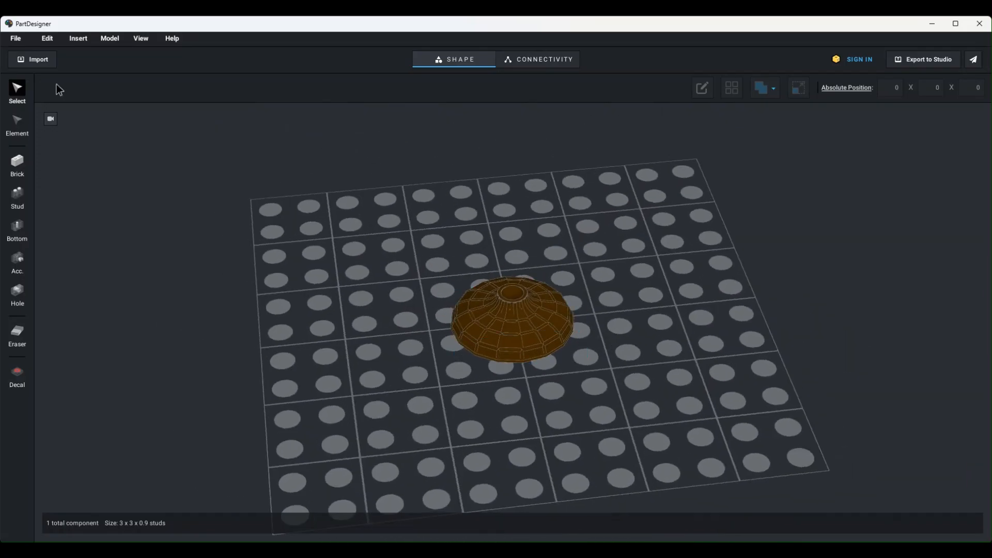
Step: Search the importable Studio parts for "hair"
left_click(37, 64)
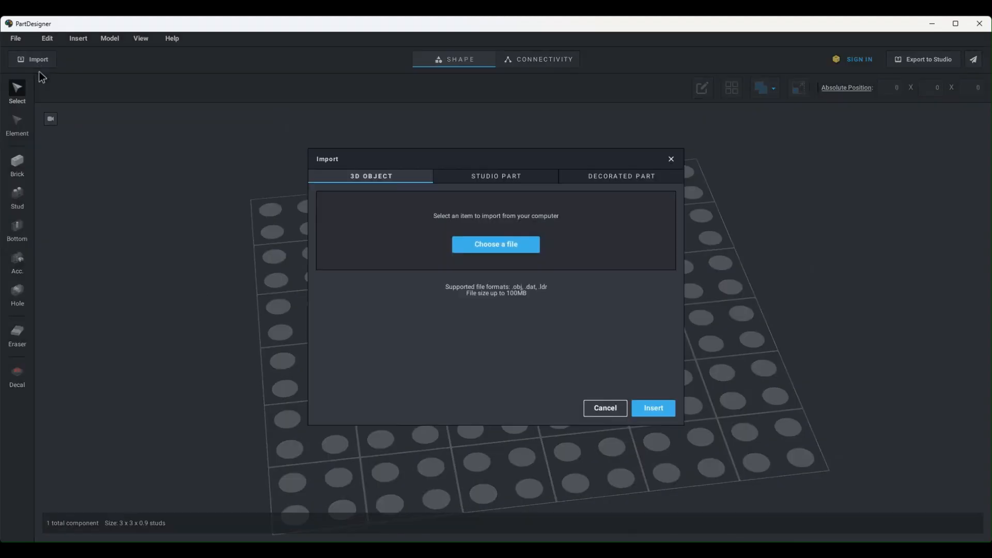
left_click(464, 176)
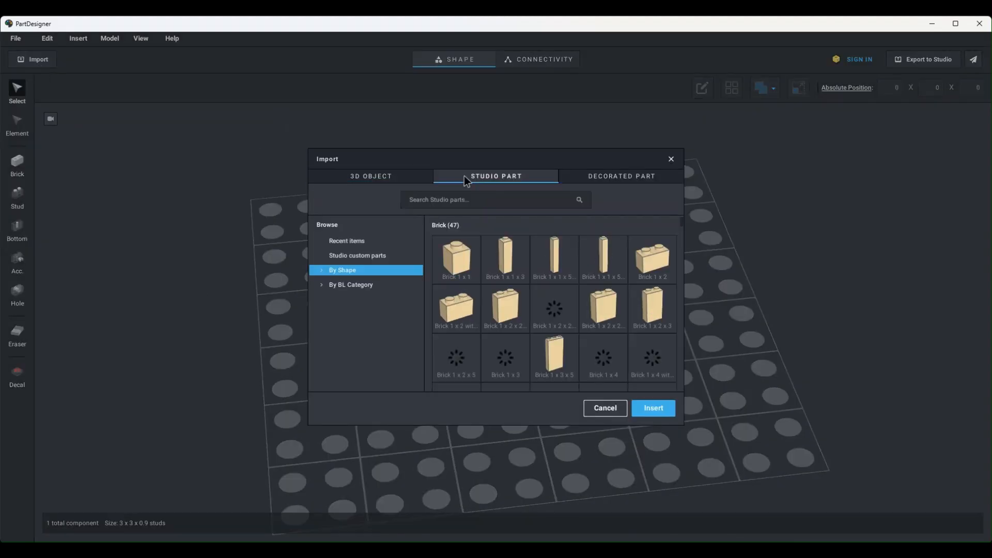
left_click(507, 199)
type("ha")
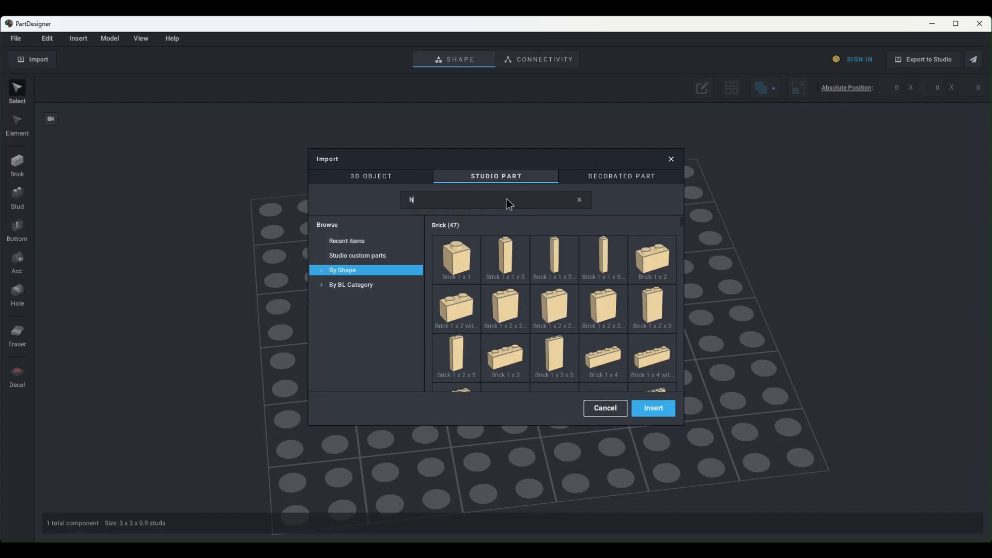
type("ir")
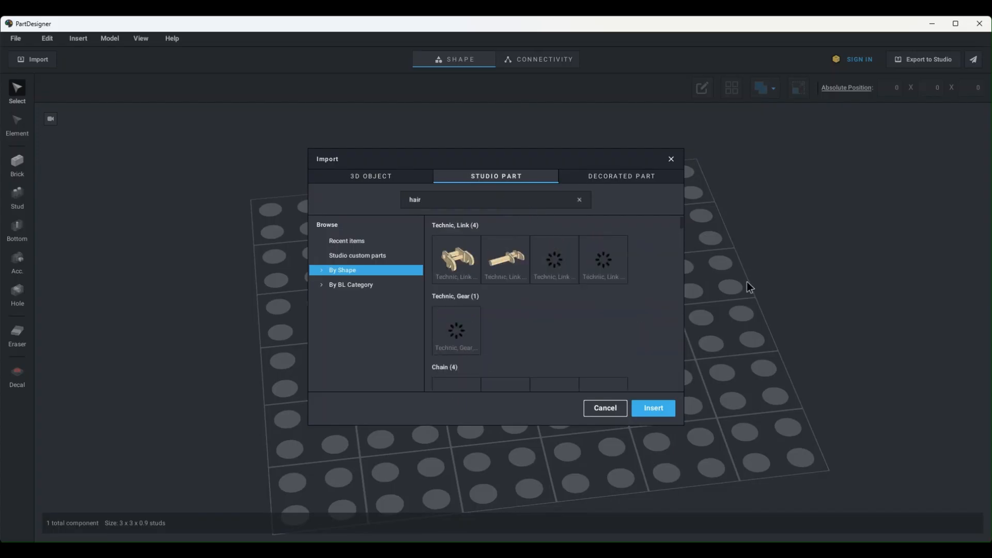
Step: Browse the hair pieces and import Minifigure, Hair Short Tousled with Side Part (62810)
scroll(666, 253, "down", 3)
scroll(666, 253, "down", 2)
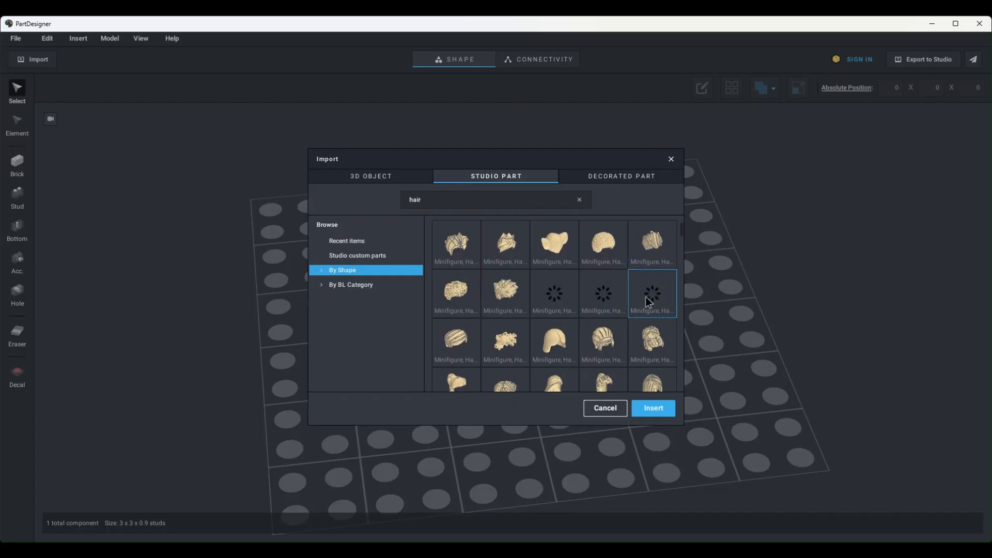
scroll(648, 294, "down", 1)
scroll(646, 297, "down", 4)
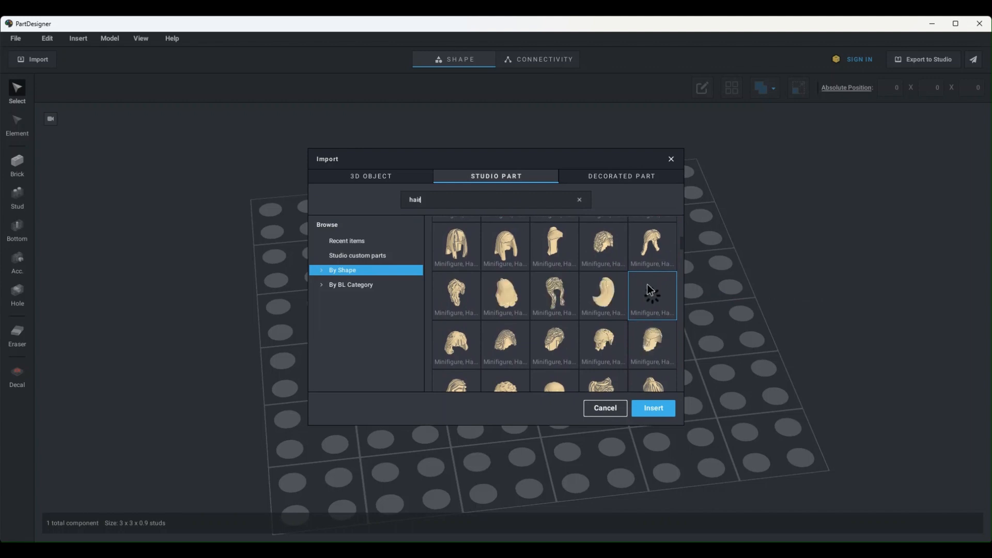
scroll(650, 289, "down", 1)
scroll(650, 289, "down", 4)
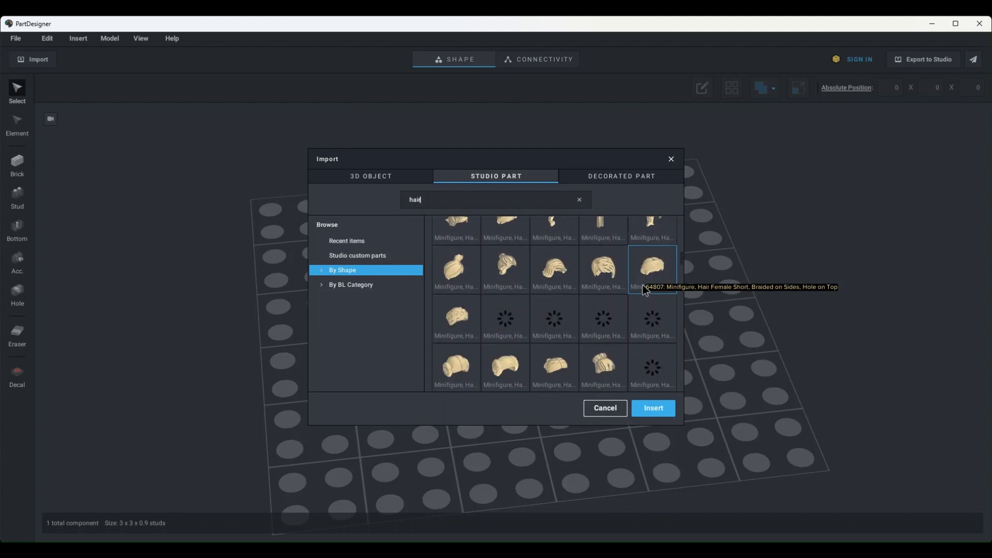
scroll(645, 290, "down", 3)
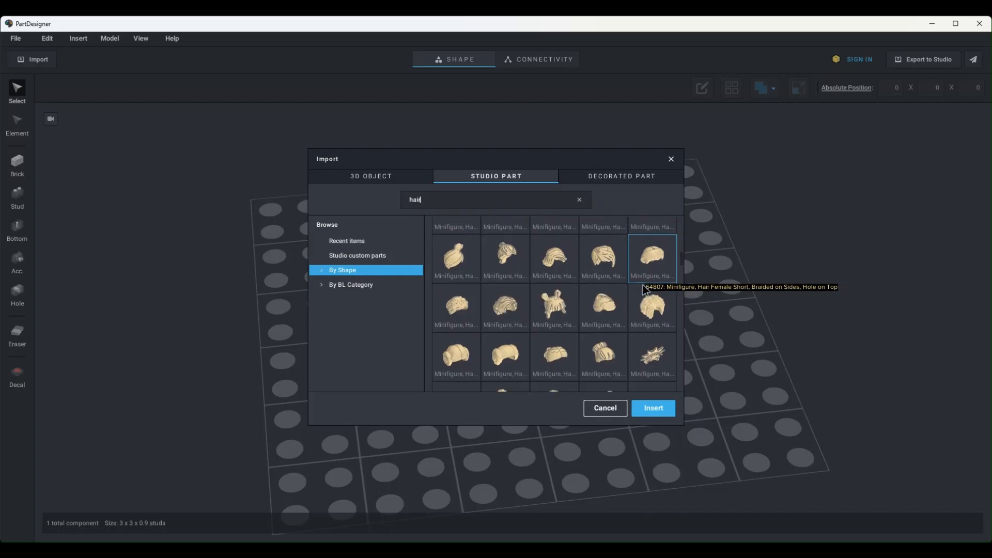
scroll(642, 285, "down", 5)
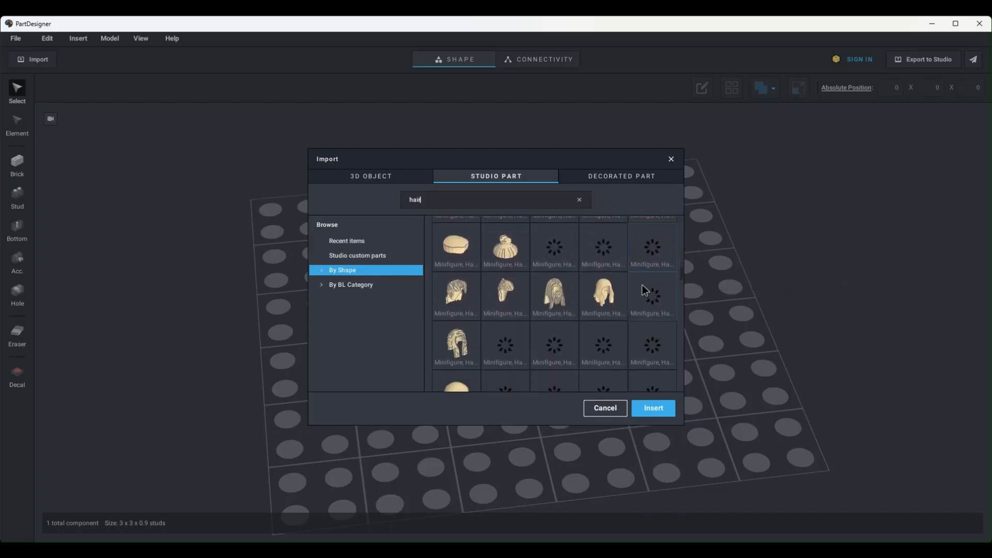
scroll(644, 289, "down", 3)
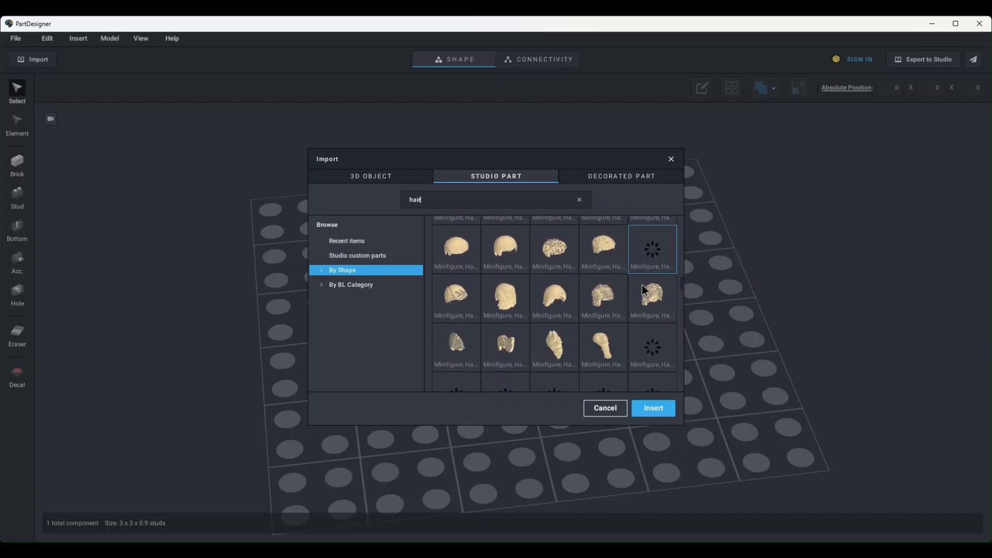
double_click(644, 284)
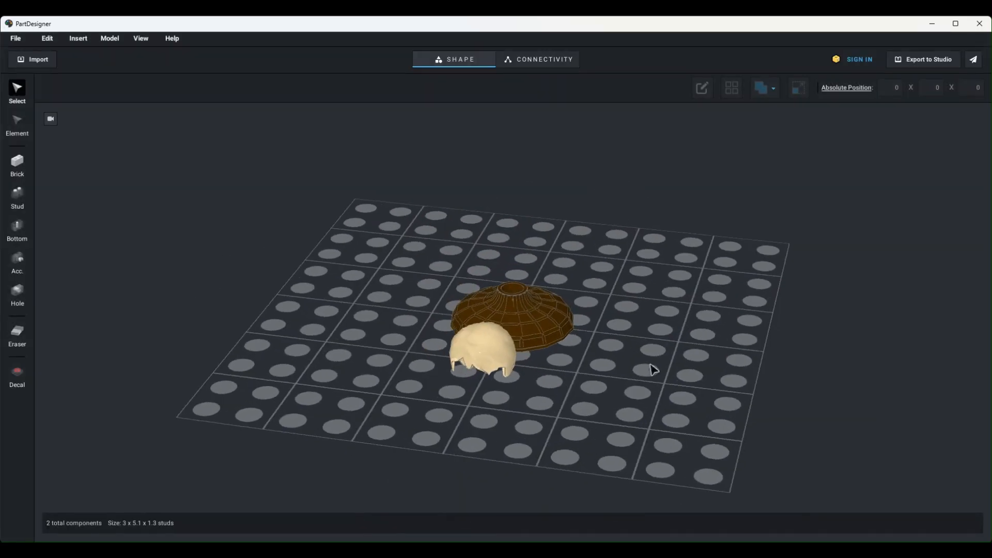
Step: Compare the hat's and hair's connection points, and centre the hair on the hat by setting its second absolute position value to 0
left_click(486, 359)
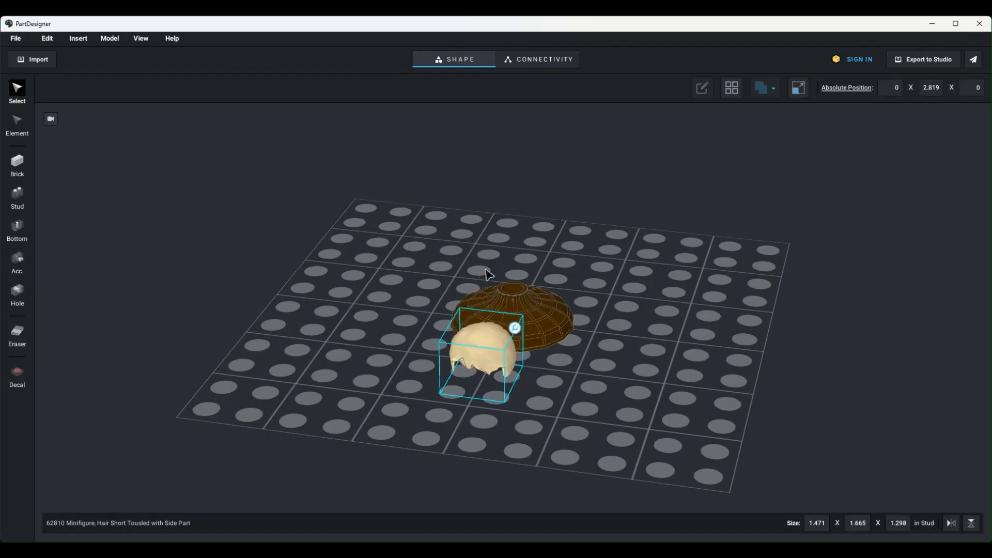
left_click(532, 60)
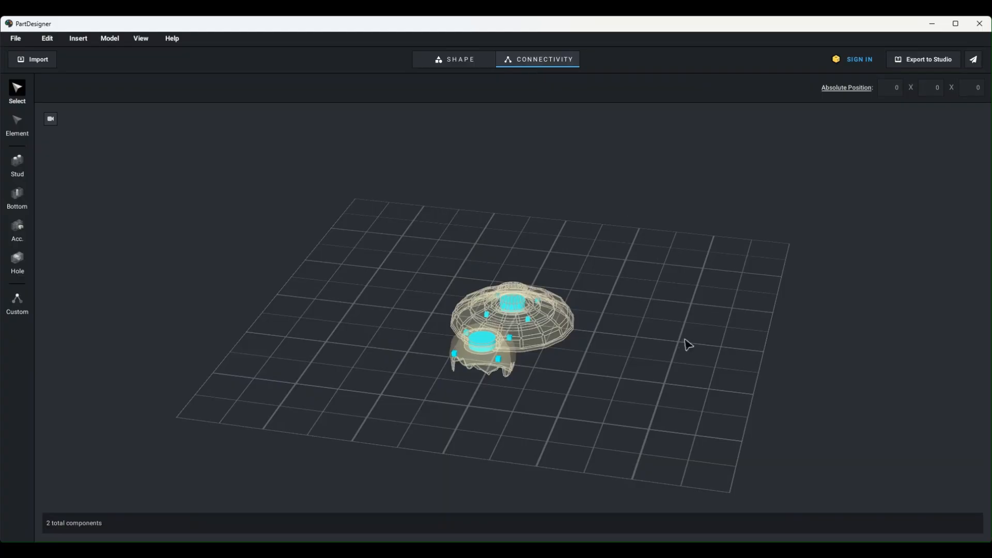
left_click_drag(685, 340, 664, 333)
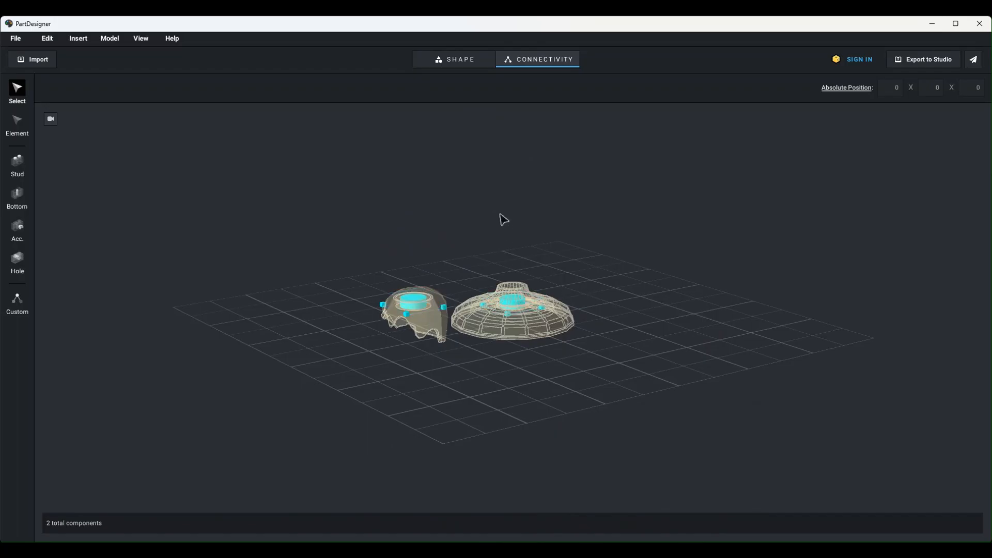
mouse_move(661, 304)
left_mouse_down()
mouse_move(695, 327)
mouse_move(665, 310)
mouse_move(677, 261)
mouse_move(679, 309)
mouse_move(700, 319)
mouse_move(660, 285)
mouse_move(647, 302)
left_mouse_up()
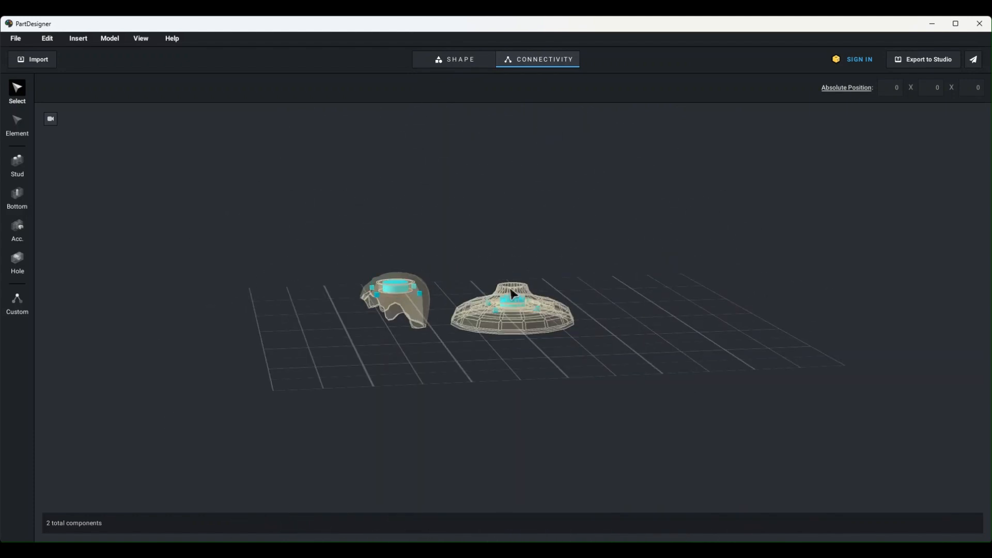
left_click(447, 61)
left_click(401, 312)
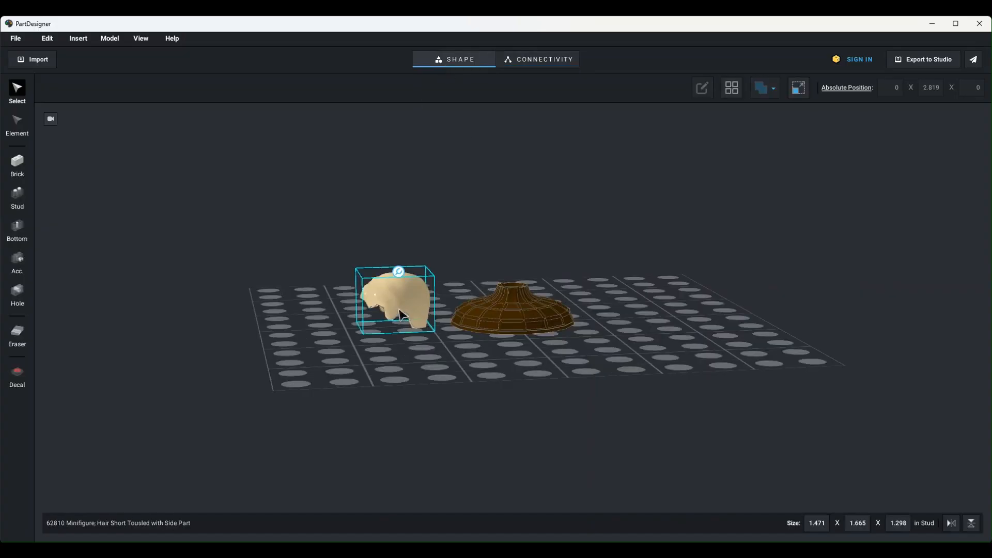
left_click_drag(626, 419, 666, 442)
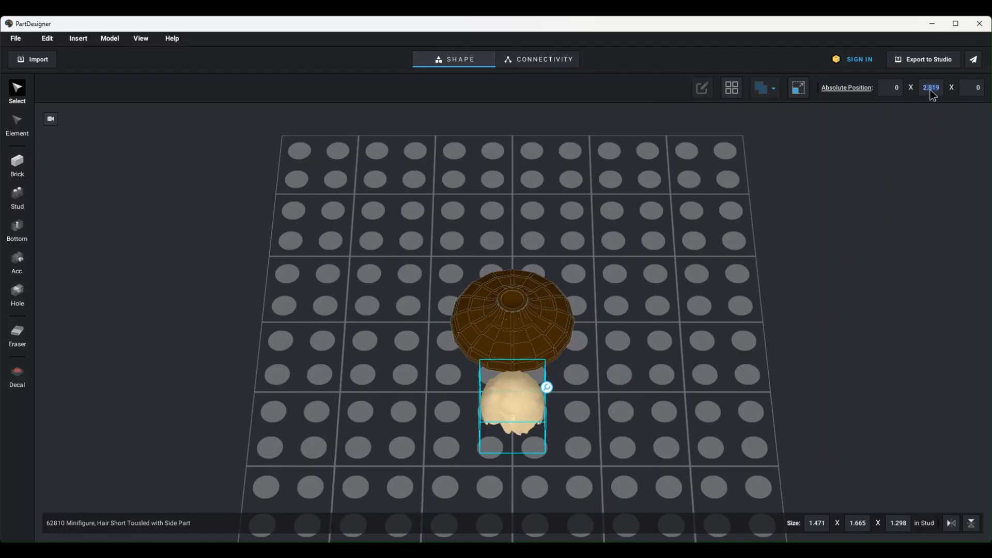
type("0")
key("Return")
Step: Lower the hair piece by setting its vertical absolute position to -1 and view it from below
left_click_drag(749, 243, 632, 310)
left_click(530, 294)
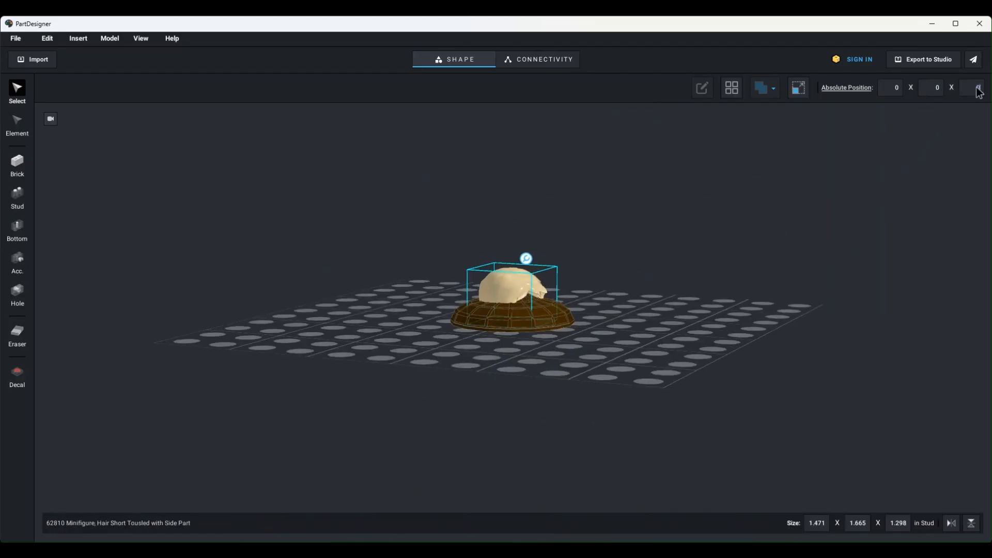
type("-1")
left_click_drag(737, 168, 722, 266)
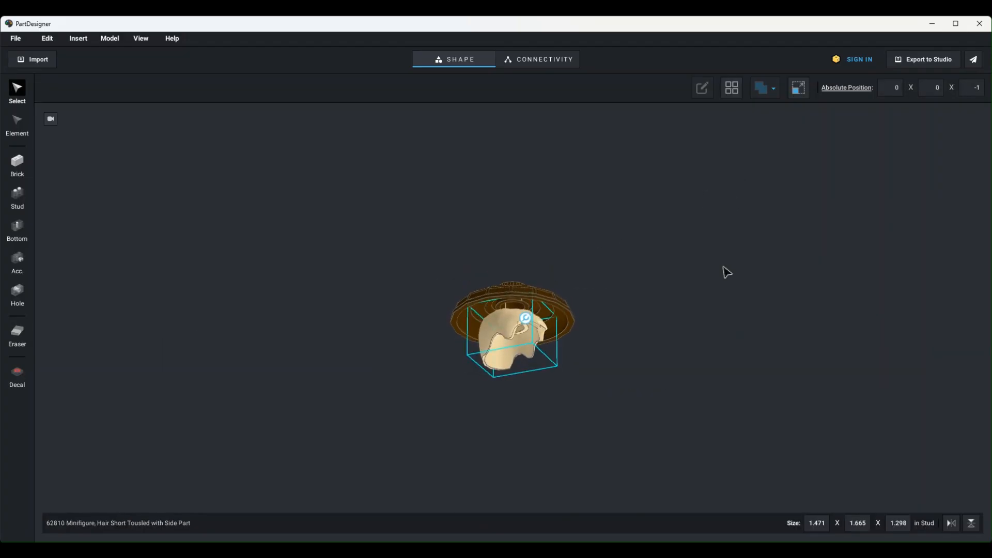
Step: Set the hair's vertical absolute position to -0.5 and check its connectors against the hat's in the connectivity view
left_click(977, 93)
type("-0.5")
left_click(695, 219)
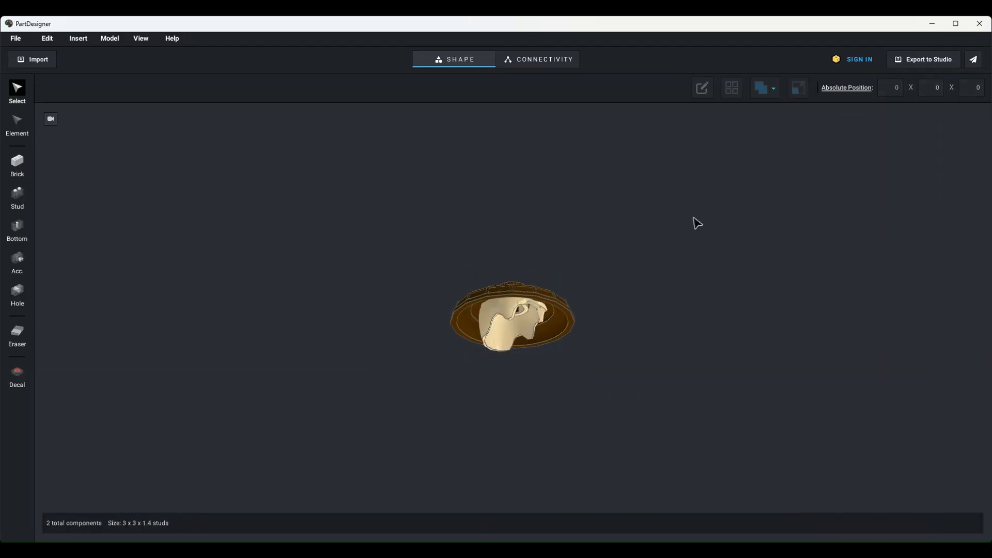
left_click_drag(694, 219, 652, 195)
left_click(545, 61)
left_click_drag(639, 294, 726, 328)
scroll(641, 244, "up", 5)
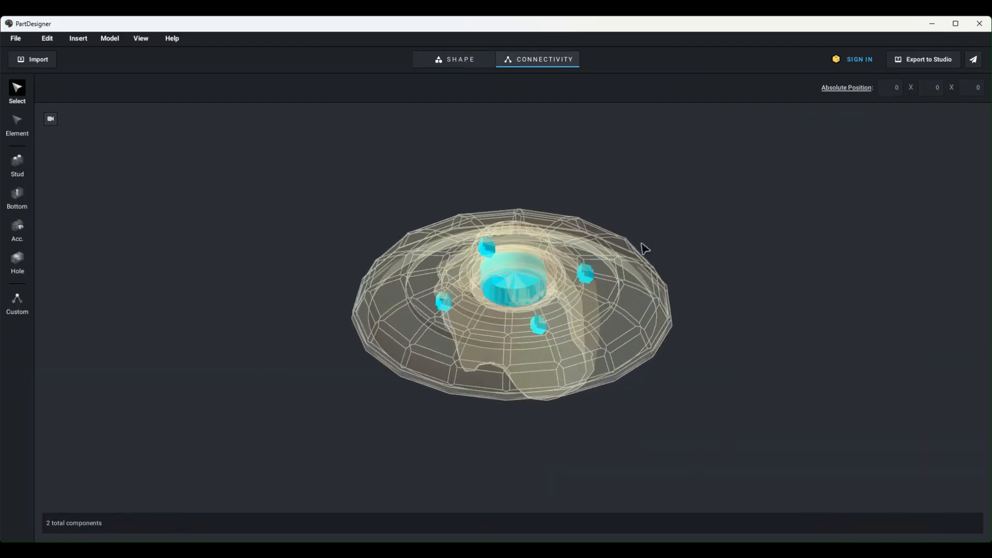
left_click_drag(641, 245, 821, 302)
Step: Adjust the hair's vertical absolute position to -0.48 and recheck how its connectors line up with the hat's
left_click(457, 60)
left_click_drag(558, 171, 625, 272)
left_click(550, 310)
left_click_drag(744, 339, 785, 258)
left_click(976, 93)
type("-0.48")
left_click(643, 166)
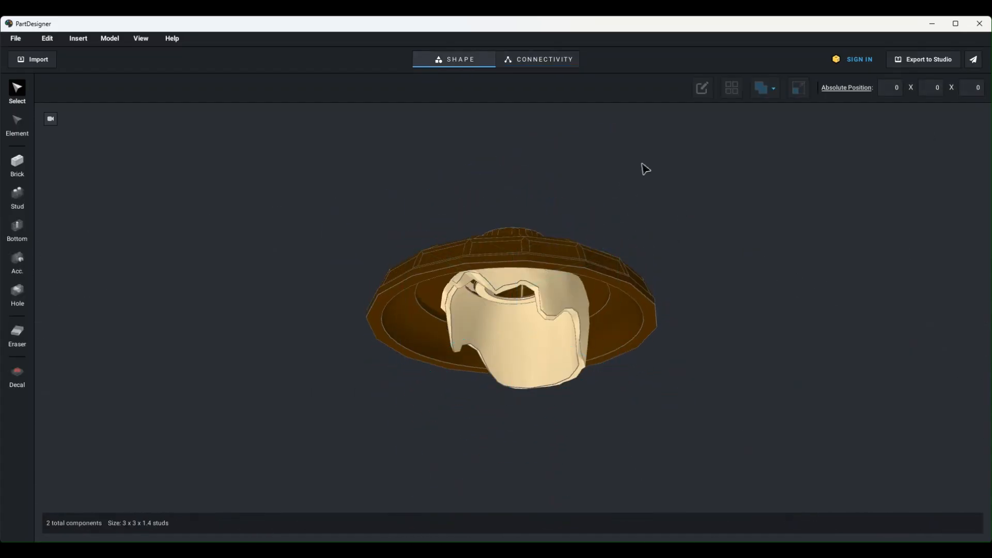
left_click(538, 61)
left_click_drag(641, 134, 786, 226)
scroll(715, 194, "up", 3)
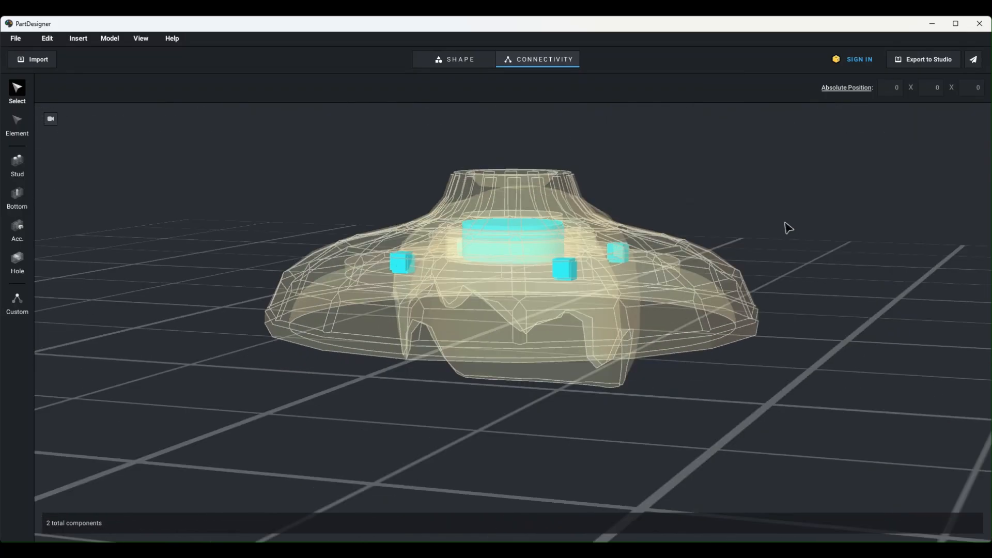
Step: Raise the hair piece slightly inside the hat by setting its vertical absolute position to -0.46
left_click(458, 61)
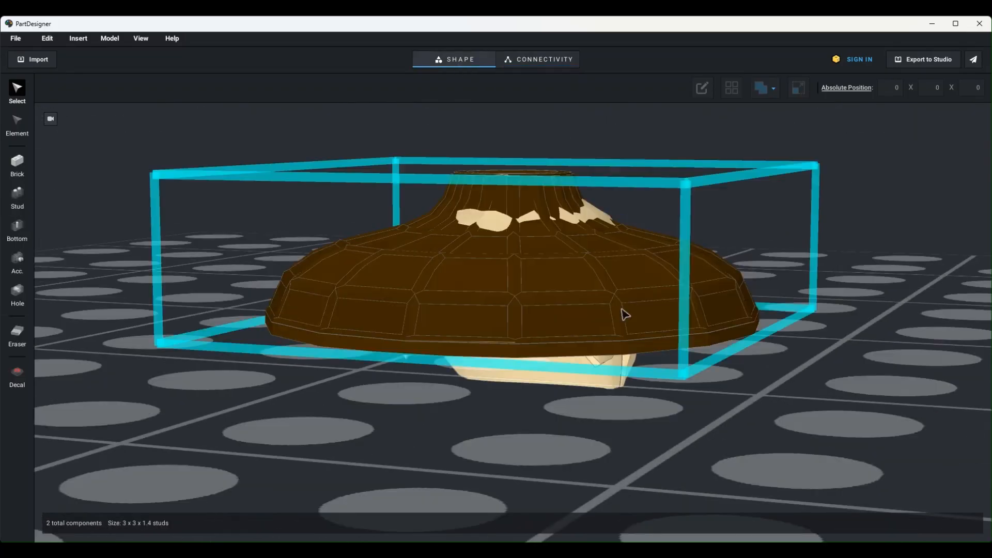
left_click(615, 371)
left_click(970, 92)
type("-0.46")
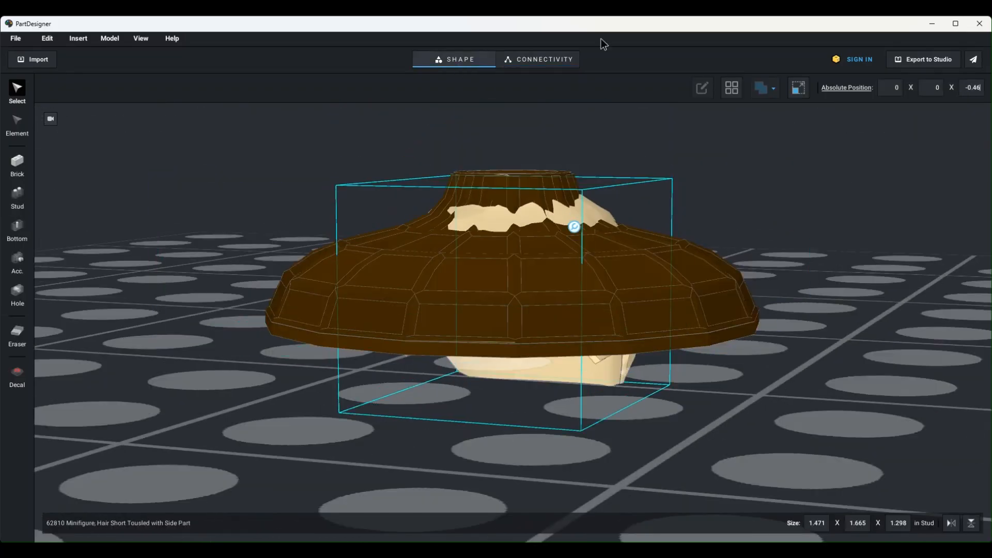
Step: Set the hair piece's second absolute position value to 0.01 and compare its alignment with the hat in the connectivity view
left_click(538, 59)
mouse_move(713, 199)
left_mouse_down()
mouse_move(684, 206)
mouse_move(698, 205)
left_mouse_up()
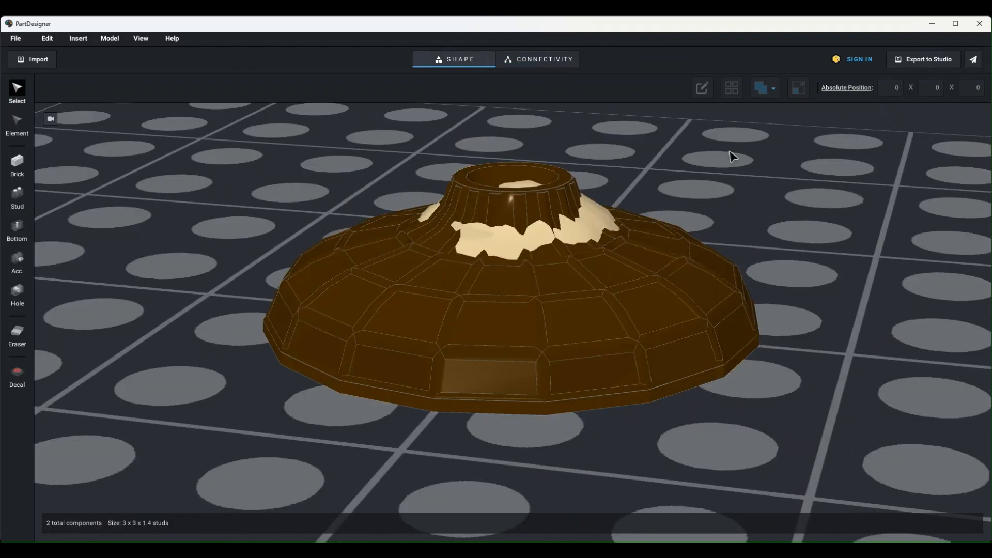
left_click(457, 60)
left_click_drag(730, 155, 675, 184)
left_click(581, 341)
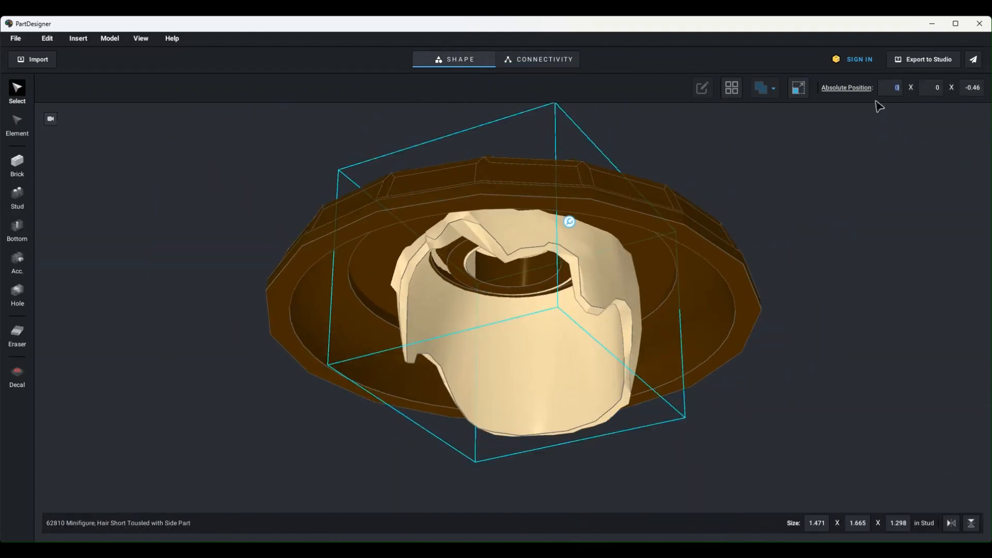
left_click_drag(920, 90, 944, 91)
type("0.01")
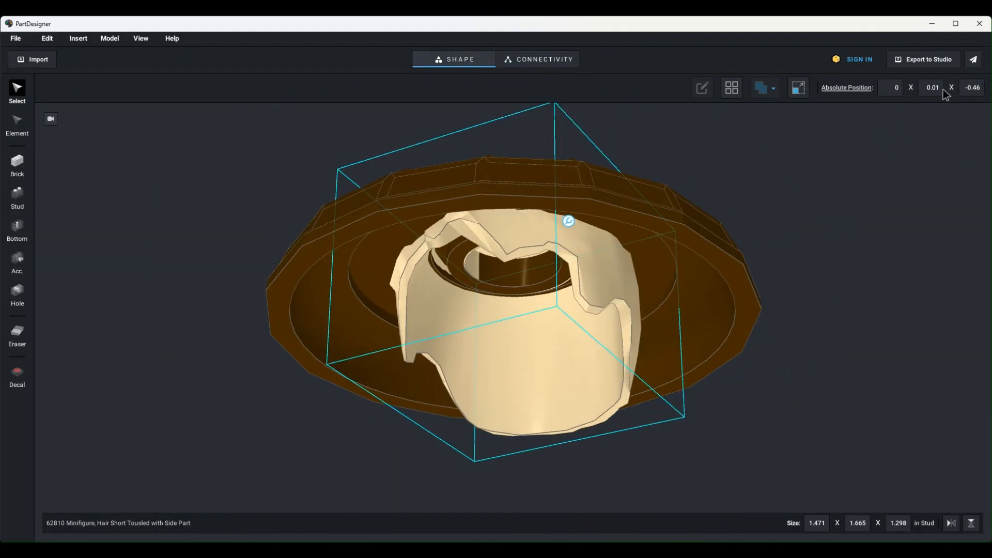
left_click(577, 59)
mouse_move(788, 352)
left_mouse_down()
mouse_move(791, 319)
mouse_move(795, 366)
mouse_move(815, 386)
mouse_move(837, 355)
mouse_move(822, 363)
mouse_move(784, 332)
left_mouse_up()
left_click(458, 61)
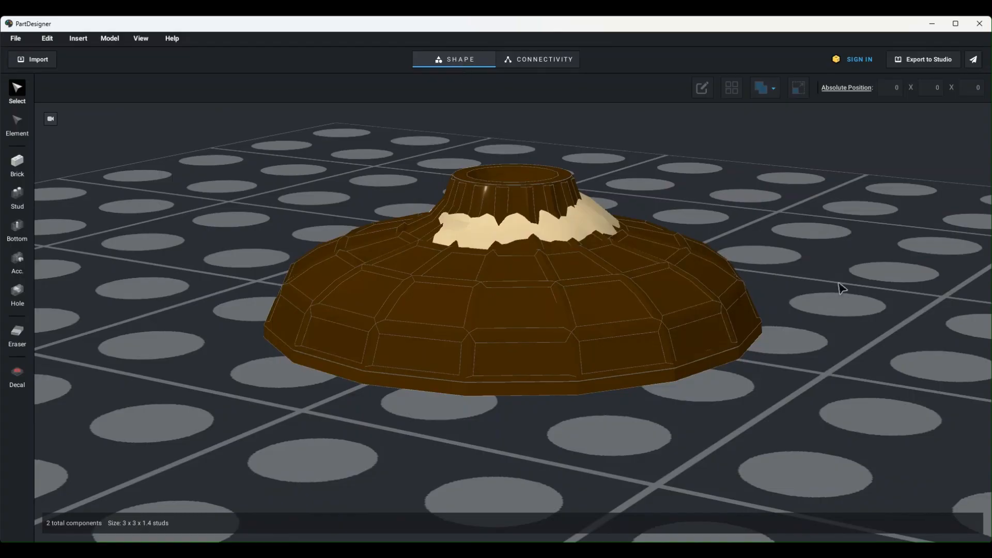
Step: Move the hair piece sideways out of the hat by setting its first absolute position value to 2
mouse_move(837, 283)
left_mouse_down()
mouse_move(804, 268)
mouse_move(819, 284)
left_mouse_up()
left_click(585, 222)
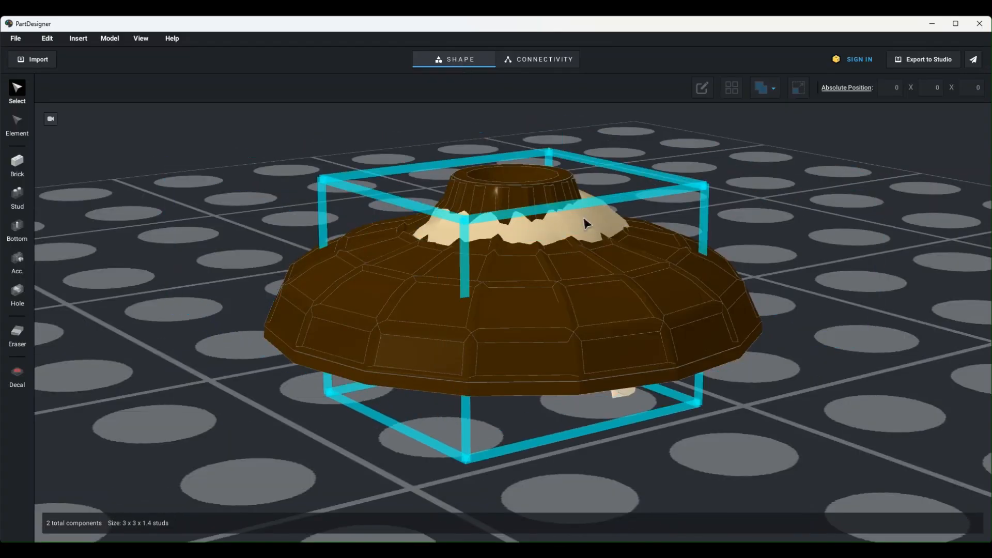
left_click(585, 222)
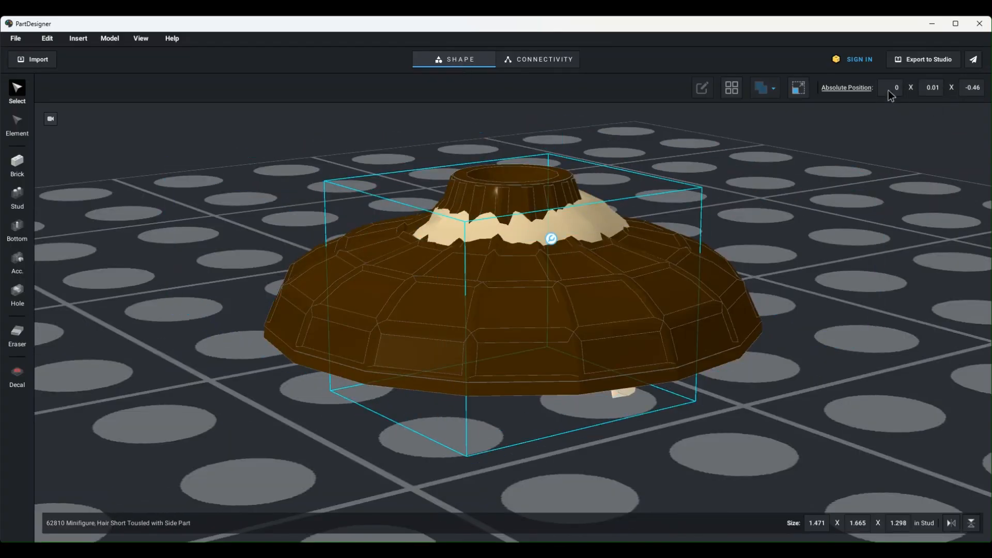
type("2")
key("Return")
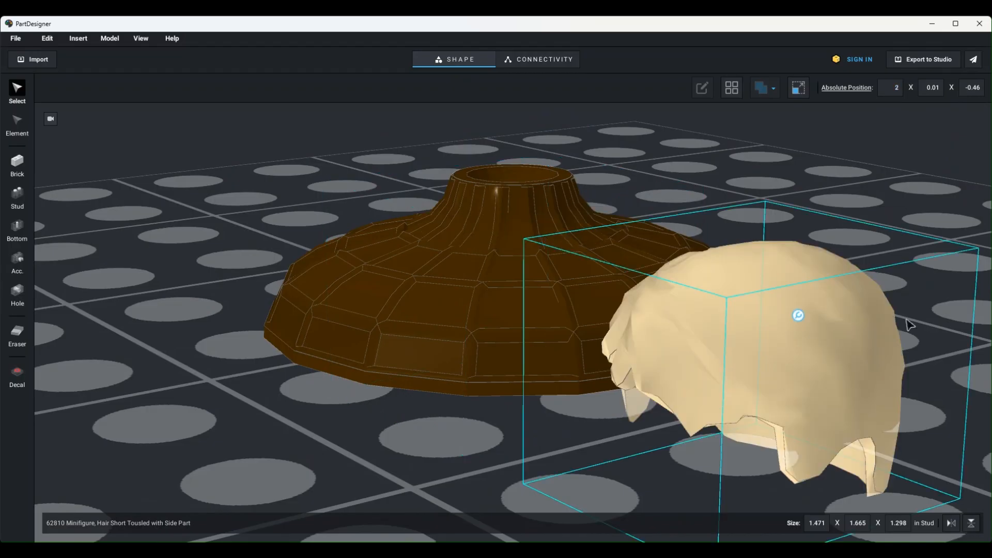
Step: Move the hair piece fully clear of the hat by setting its first absolute position value to 3
left_click(690, 150)
left_click_drag(712, 160, 747, 177)
left_click(842, 186)
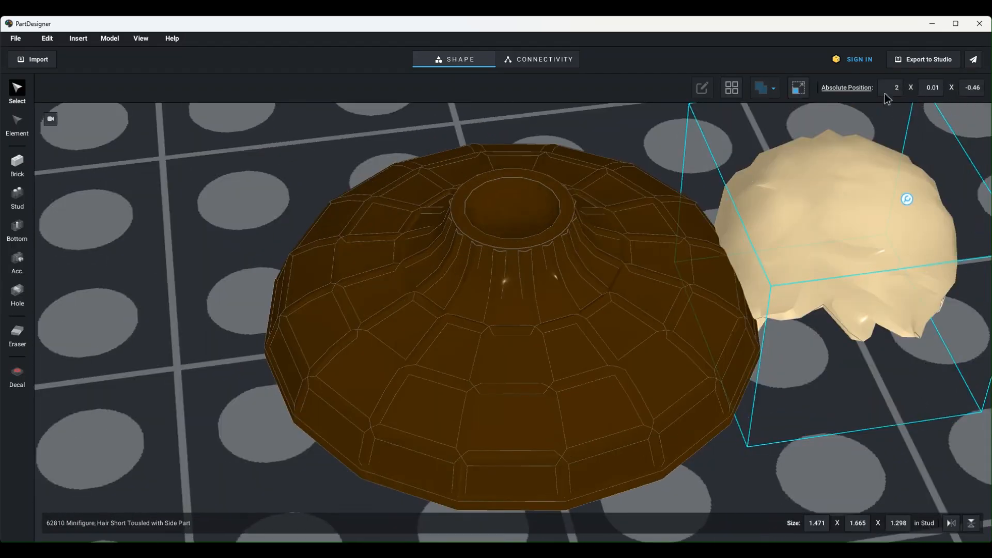
type("3")
key("Return")
left_click(806, 210)
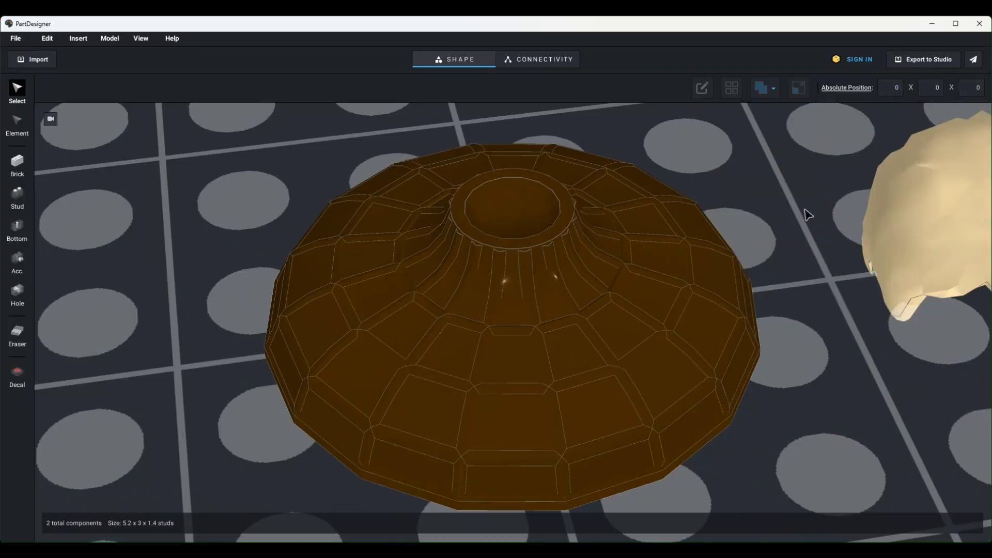
left_click_drag(770, 215, 655, 231)
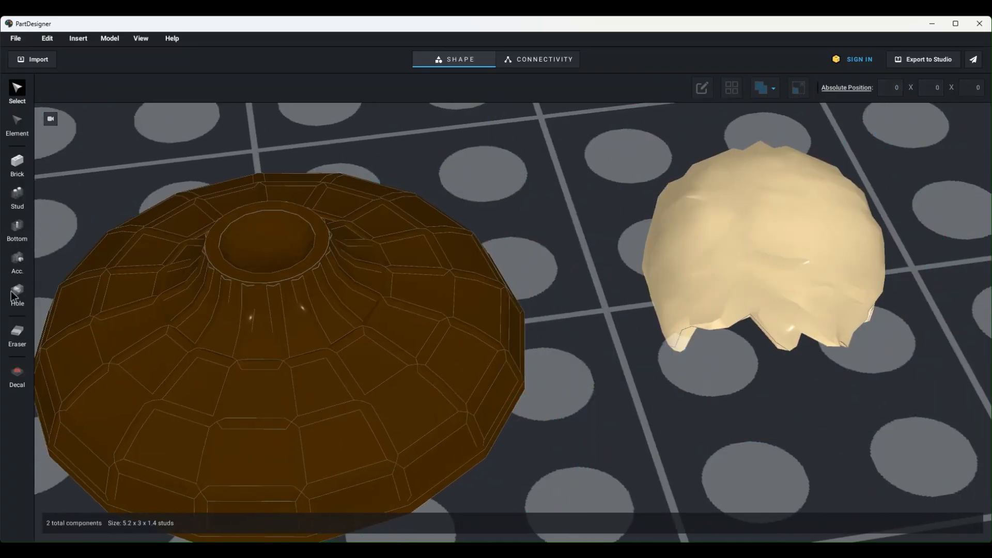
Step: Try to erase a 1 x 1 x 0.4 stud block from the hair piece's top and undo the cut
left_click(17, 333)
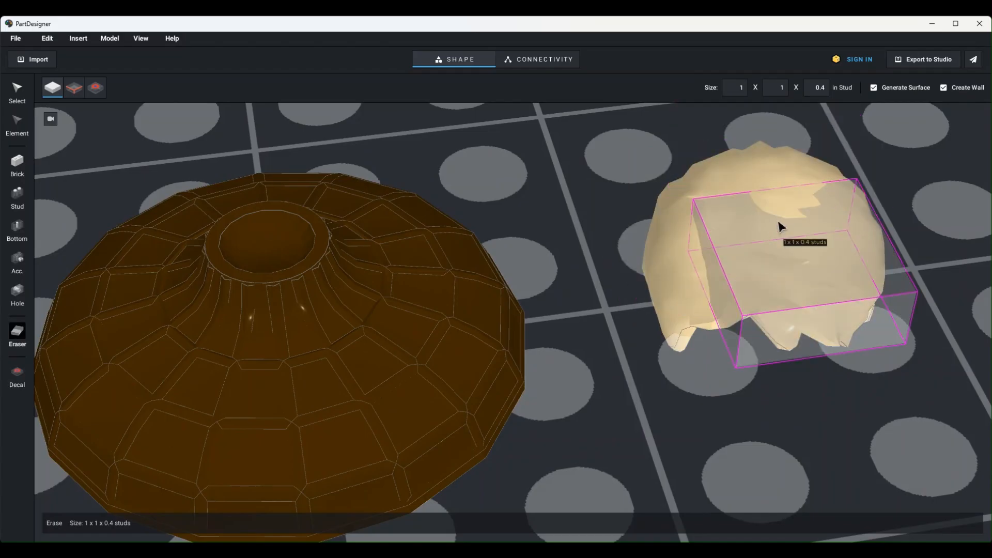
left_click(770, 191)
left_click(775, 221)
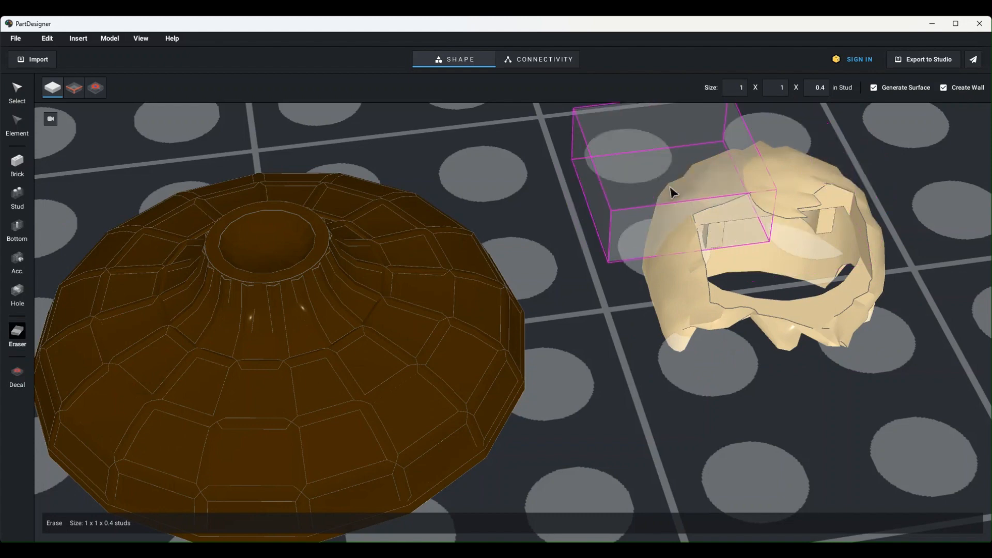
key("ctrl+z")
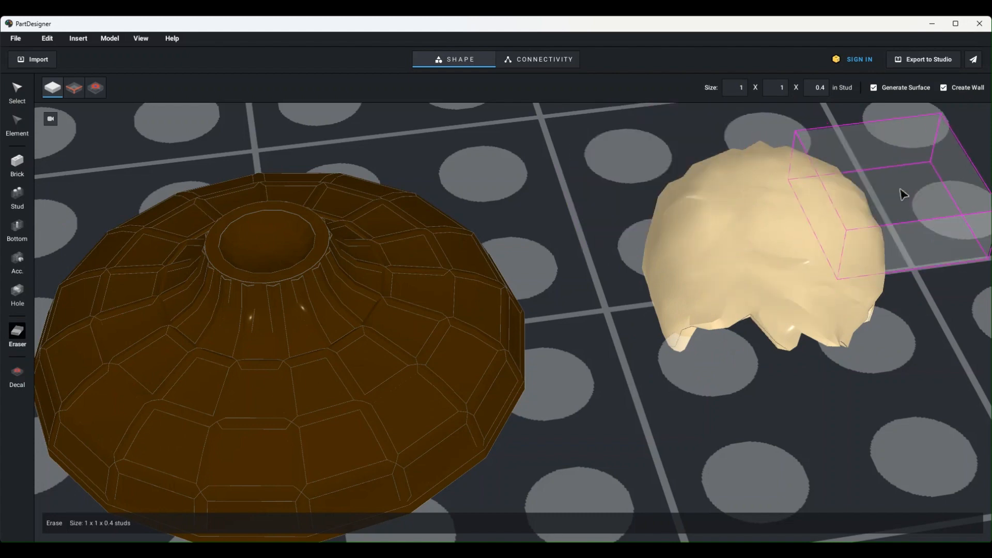
Step: Turn off Generate Surface and Create Wall for the eraser and set its size to 2 x 2 x 0.4 studs
left_click(874, 88)
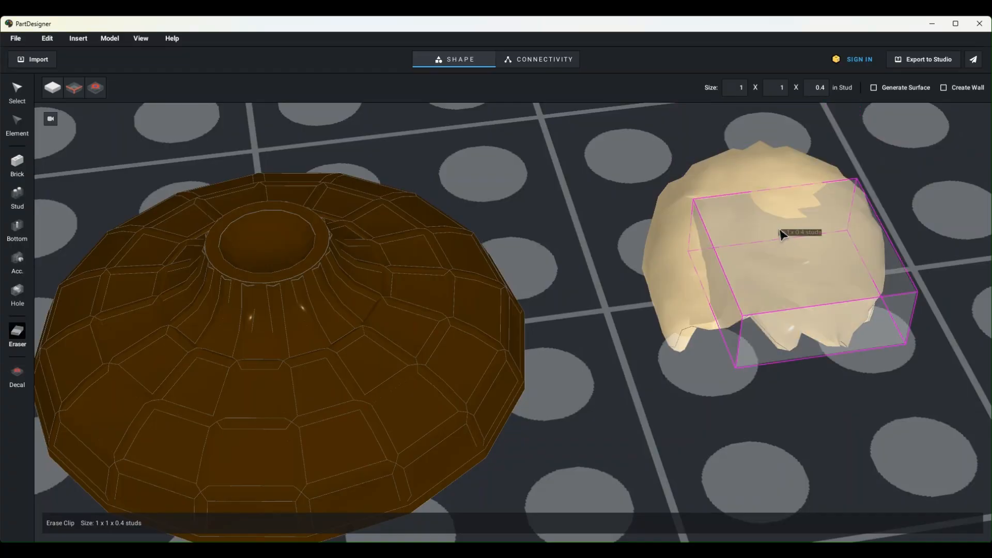
left_click_drag(779, 230, 873, 388)
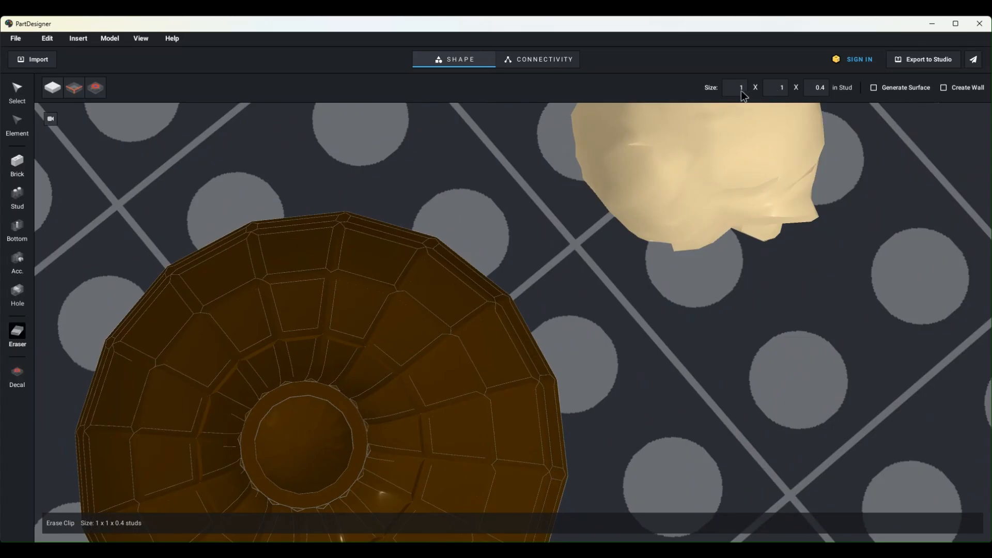
type("2")
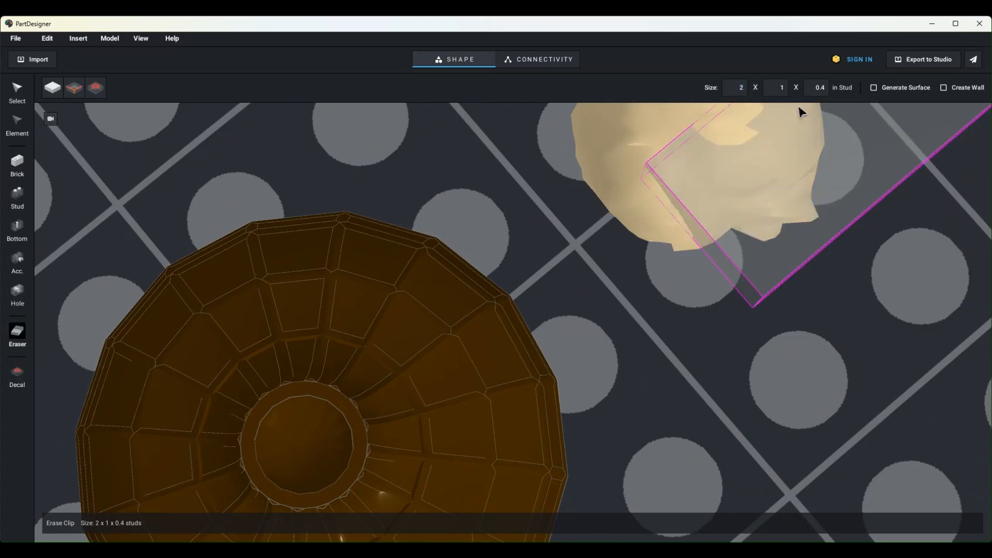
left_click(787, 88)
type("2")
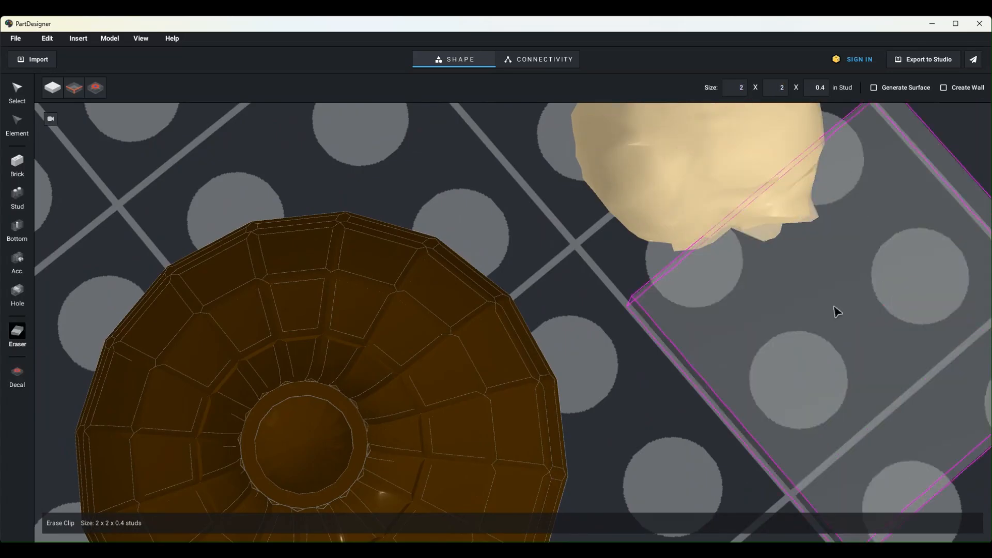
Step: Cut away the crown of the hair piece with the 2 x 2 x 0.4 stud eraser
left_click_drag(903, 350, 902, 347)
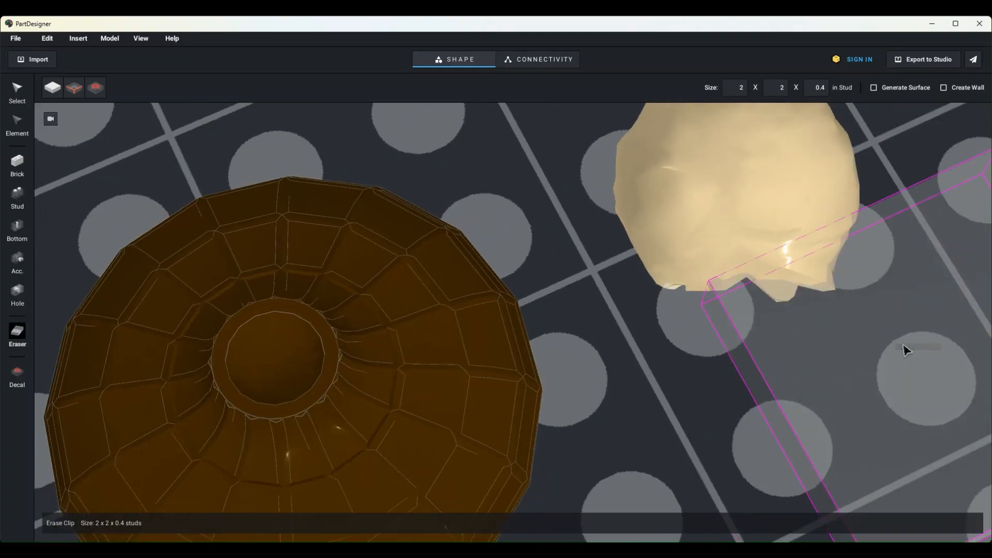
left_click(758, 177)
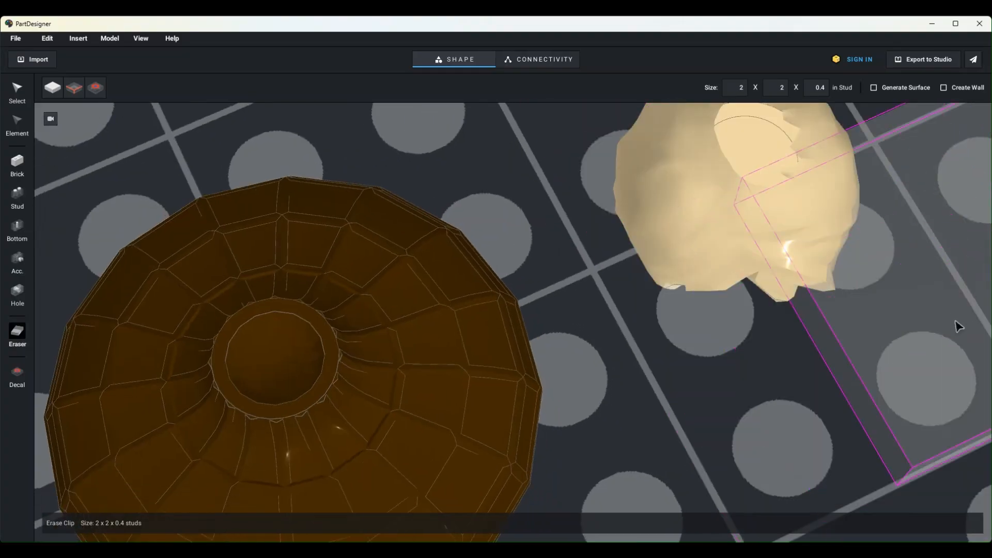
left_click(758, 196)
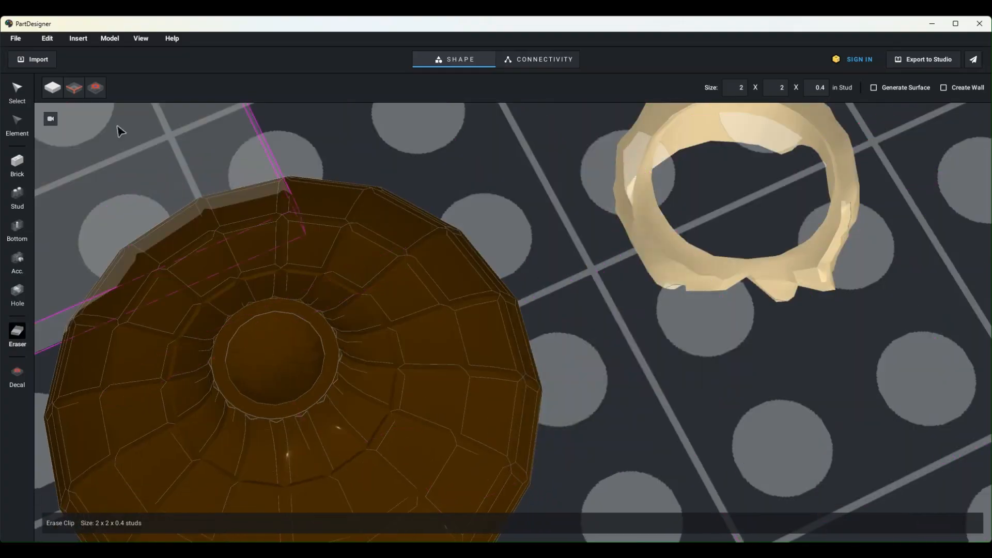
left_click(16, 38)
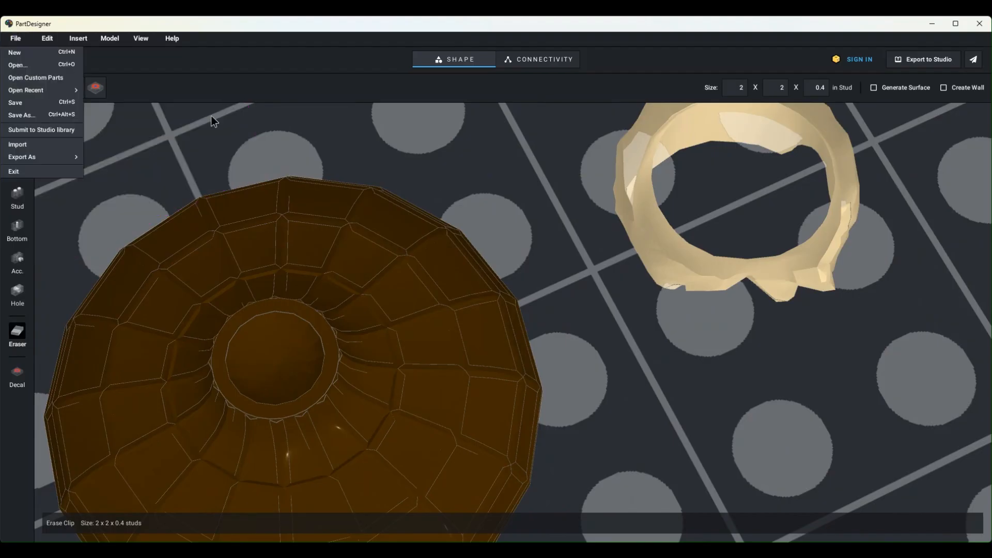
left_click(57, 199)
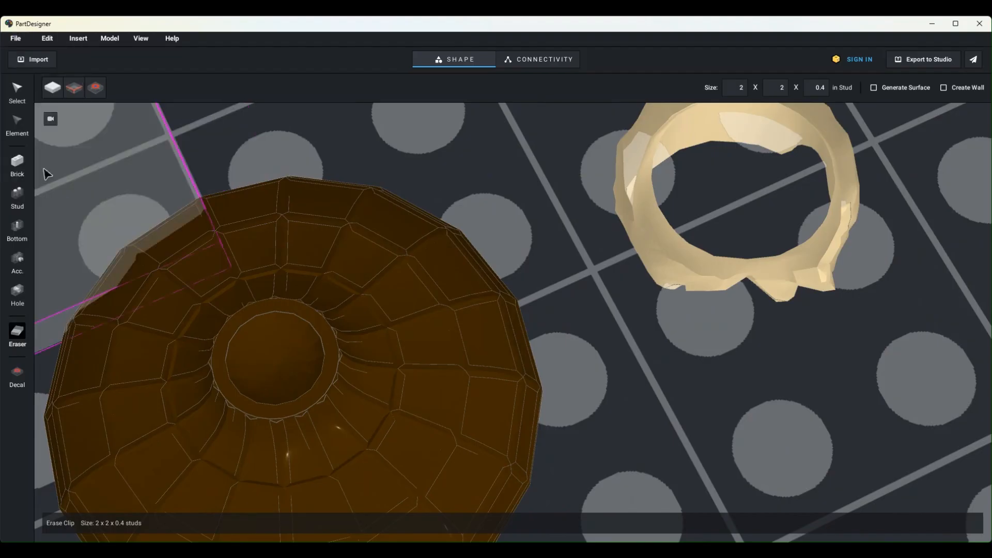
Step: Move the trimmed hair piece back inside the hat by setting its first absolute position value to 0
left_click(15, 91)
left_click_drag(738, 333, 752, 394)
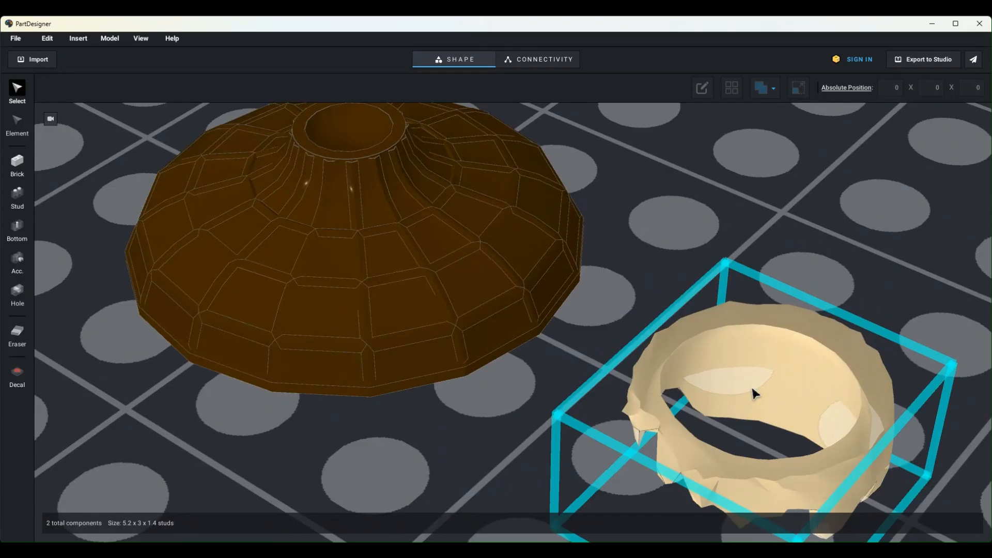
left_click(825, 371)
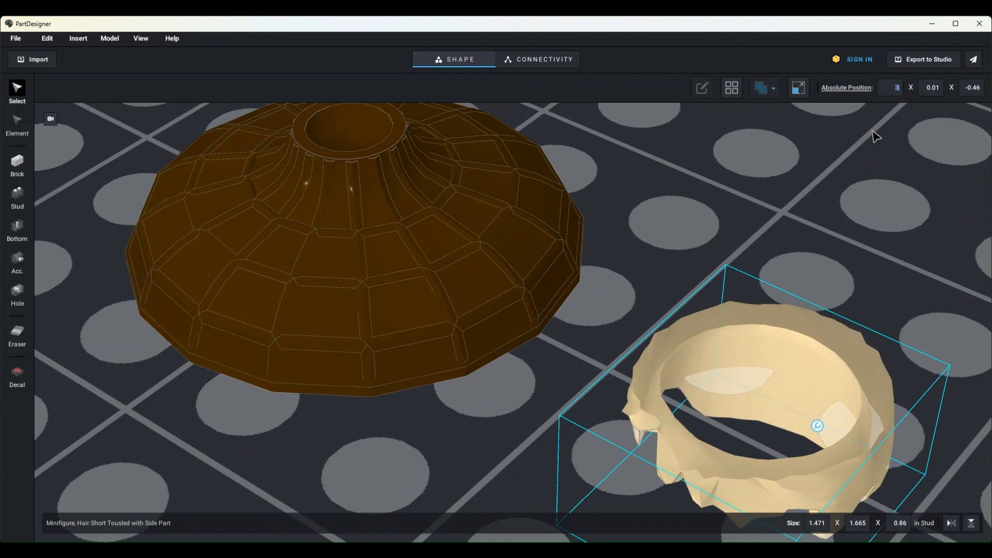
type("0")
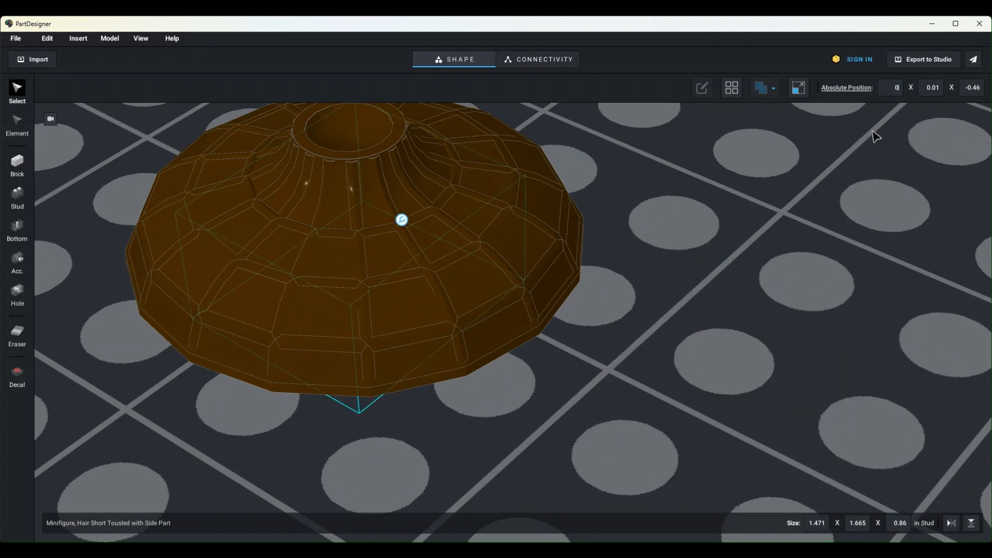
left_click(765, 275)
Step: Inspect the trimmed hair's fit inside the hat from below and outside, and check the combined part's connectors
left_click_drag(837, 287, 813, 264)
scroll(810, 259, "up", 5)
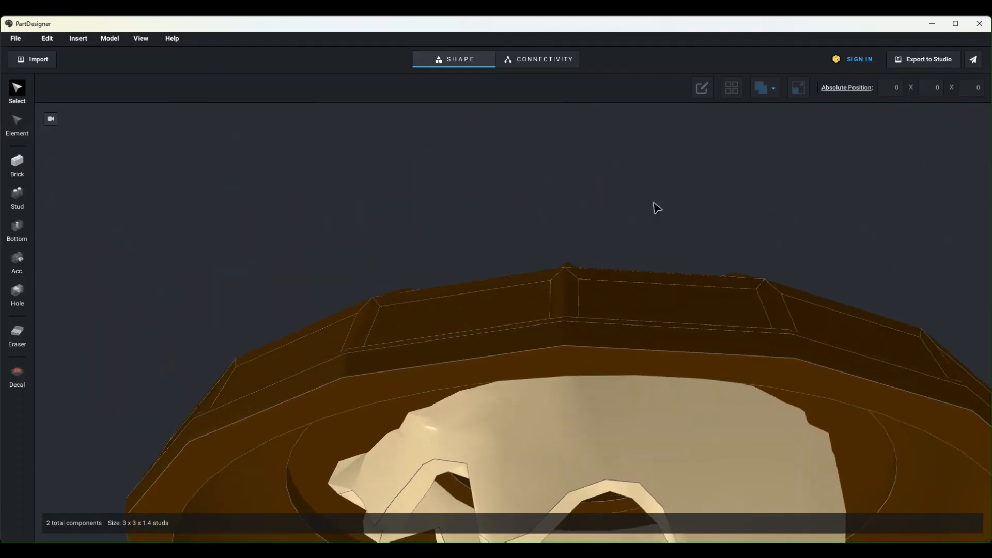
left_click_drag(654, 205, 290, 393)
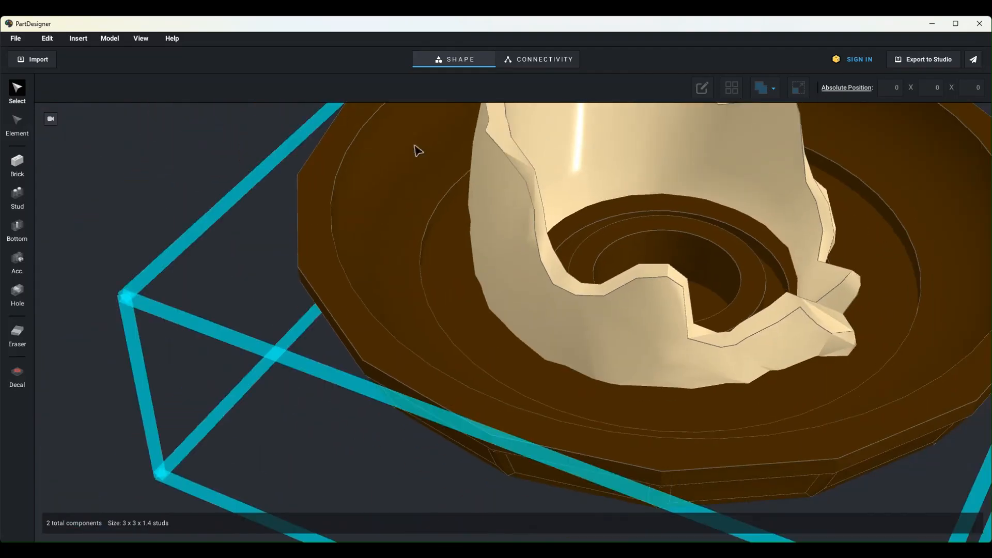
left_click(547, 60)
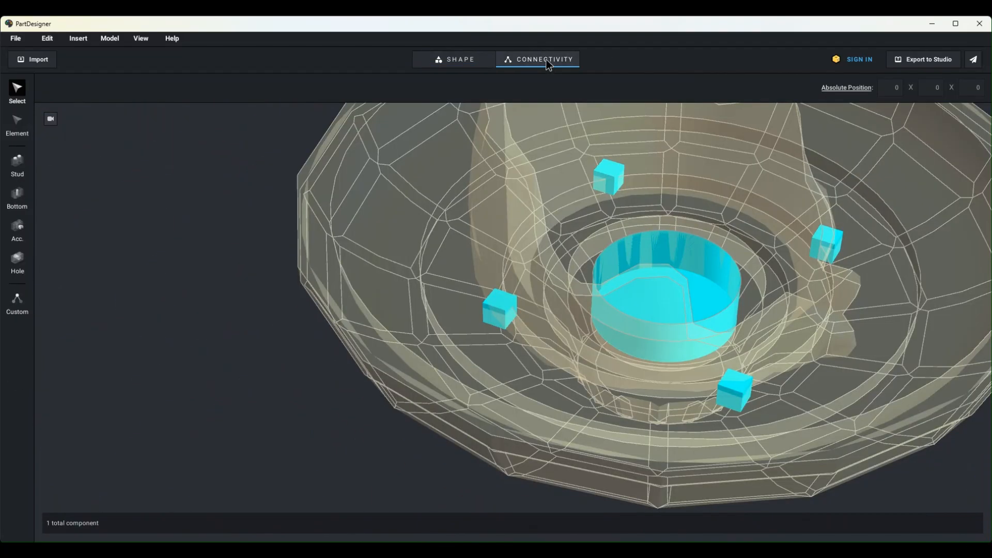
left_click(441, 64)
left_click_drag(146, 223, 290, 301)
left_click(857, 388)
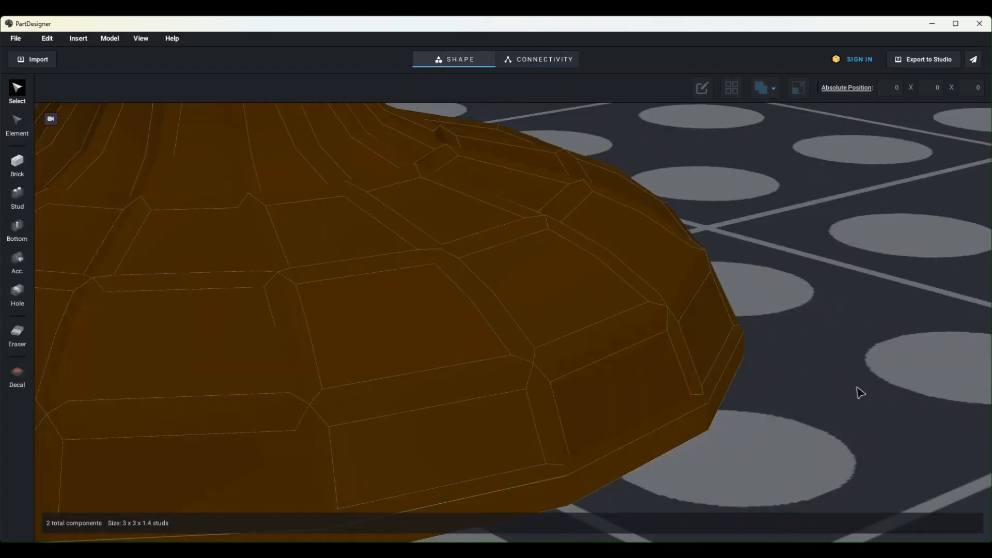
scroll(856, 388, "down", 5)
scroll(856, 388, "down", 3)
left_click_drag(691, 376, 750, 383)
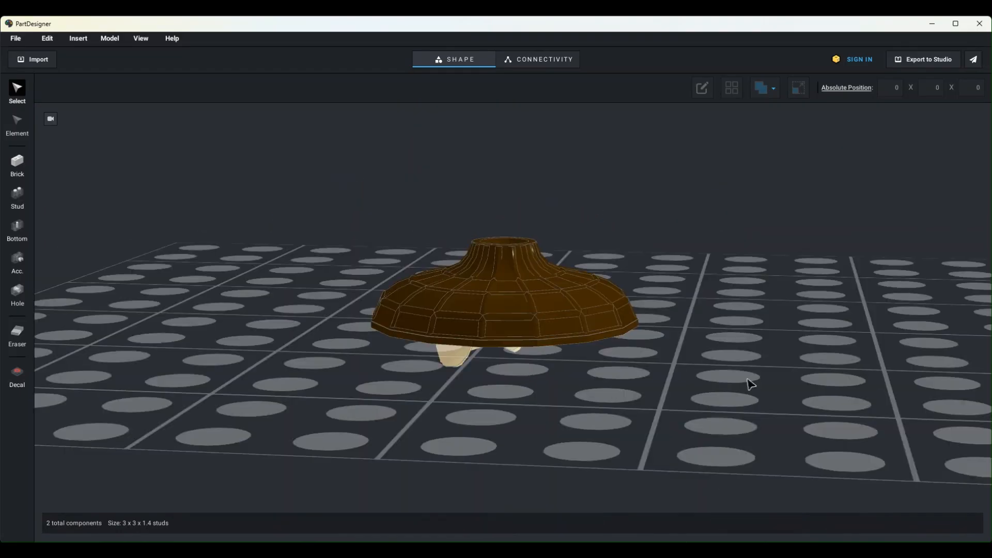
Step: Export the complete model to Studio as "hair hat combo" with Selected parts only turned off
left_click(919, 59)
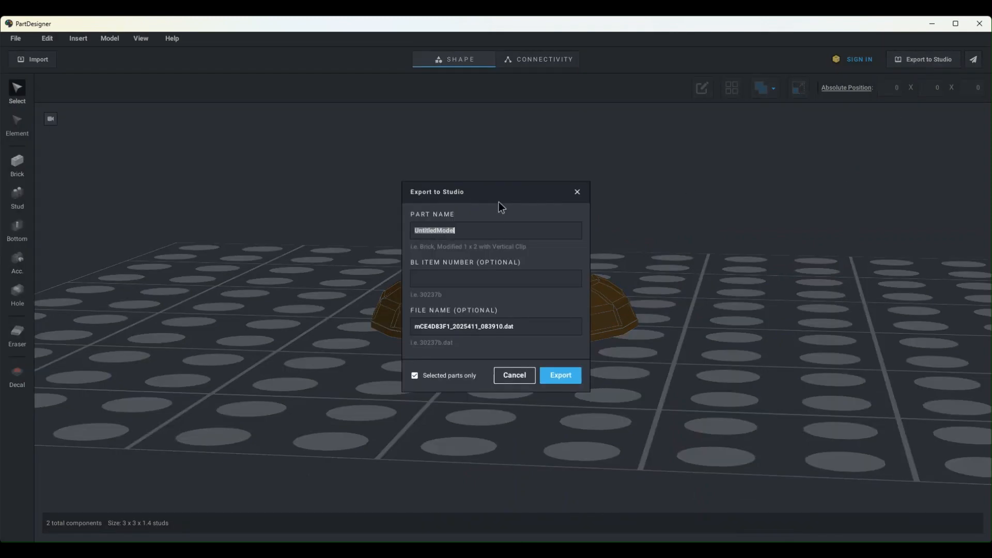
key("BackSpace")
type("hair hat combo")
left_click(412, 376)
left_click(570, 374)
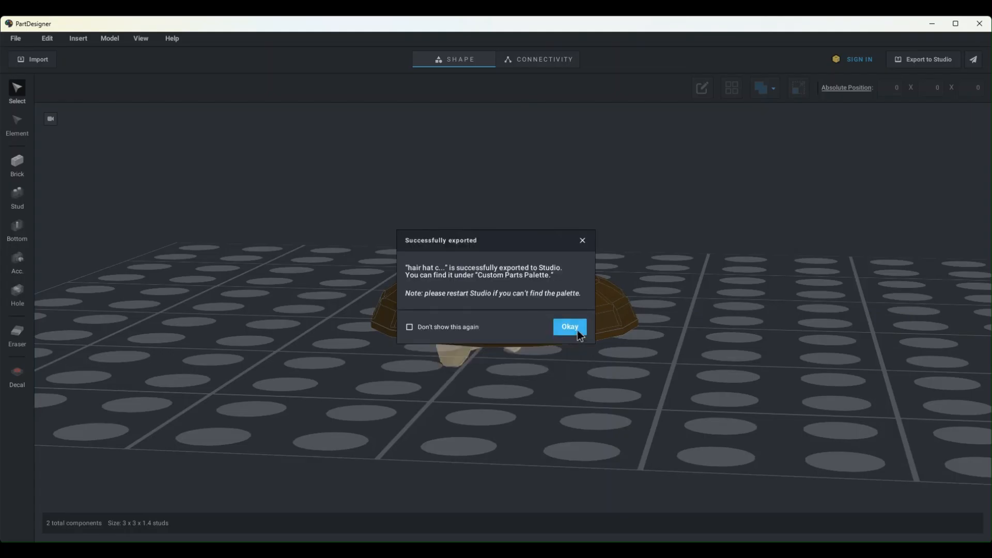
left_click(571, 328)
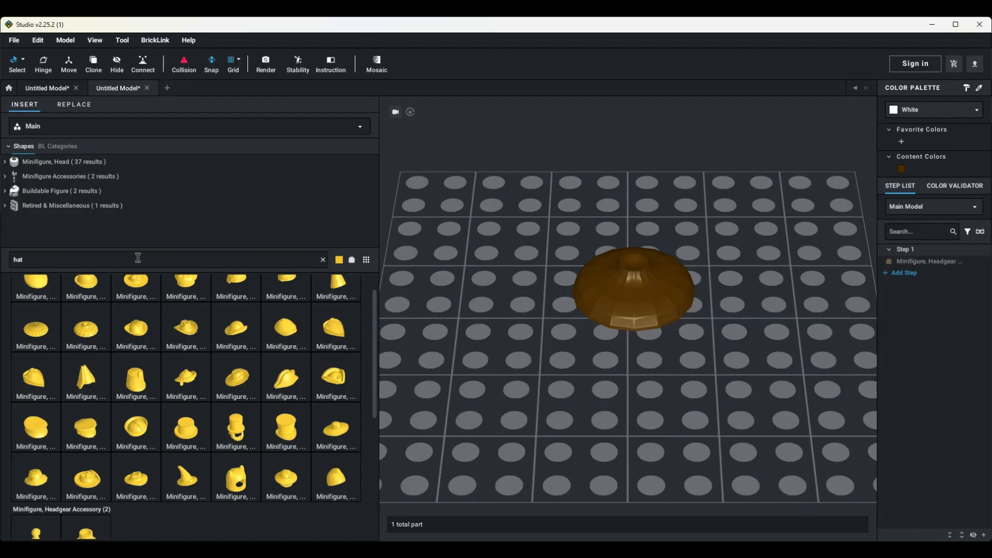
Step: Add the custom "hair hat combo" part beside the minifigure in its original model and colour it Dark Orange
left_click(54, 92)
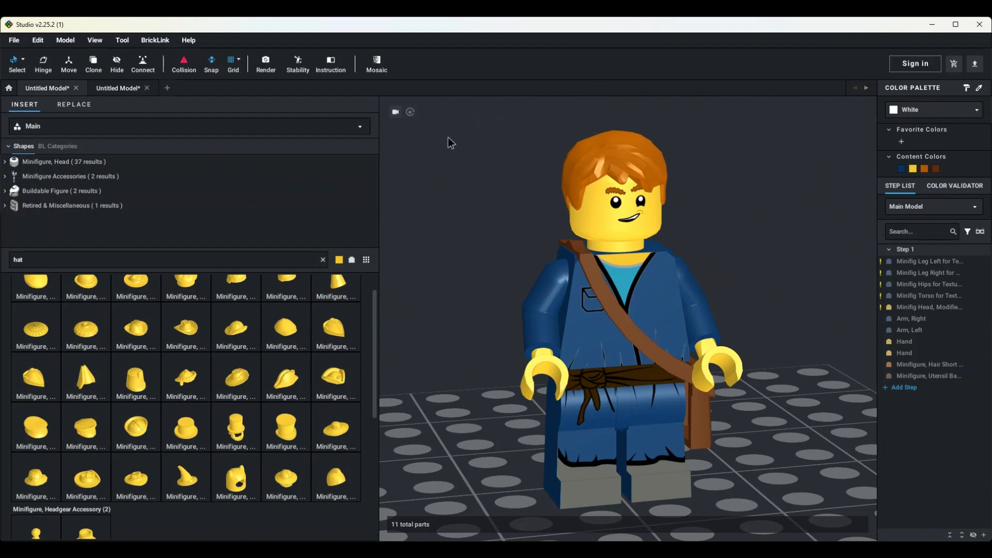
left_click(80, 126)
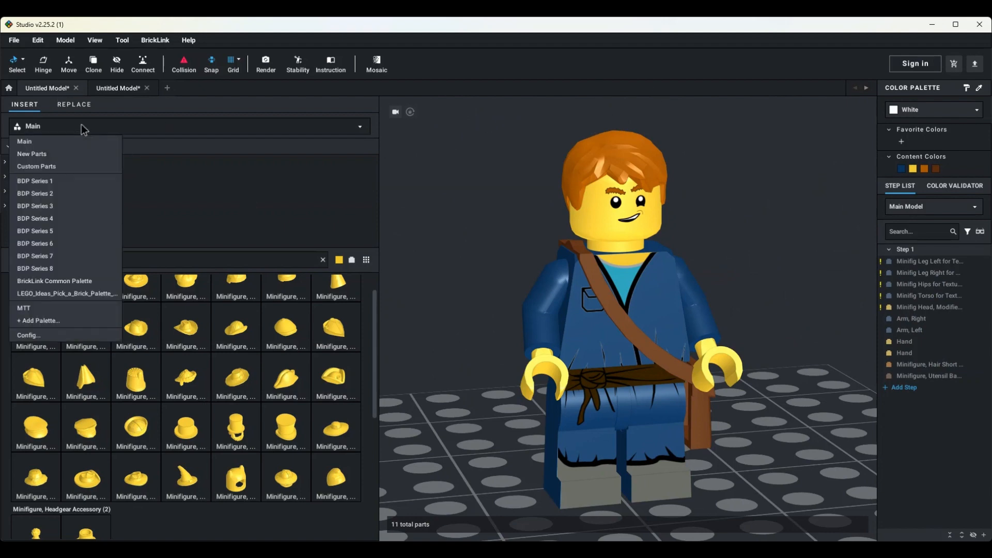
left_click(63, 171)
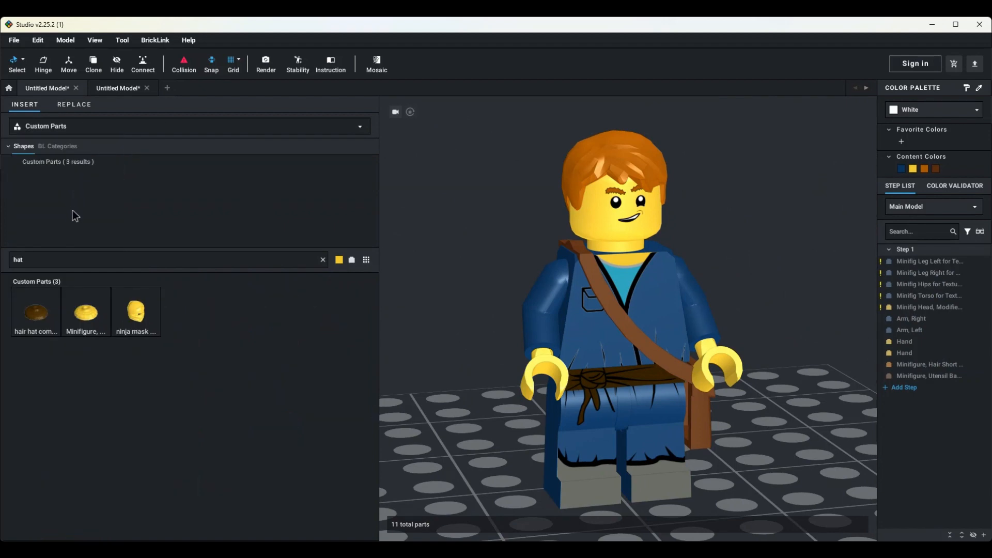
left_click_drag(36, 317, 811, 288)
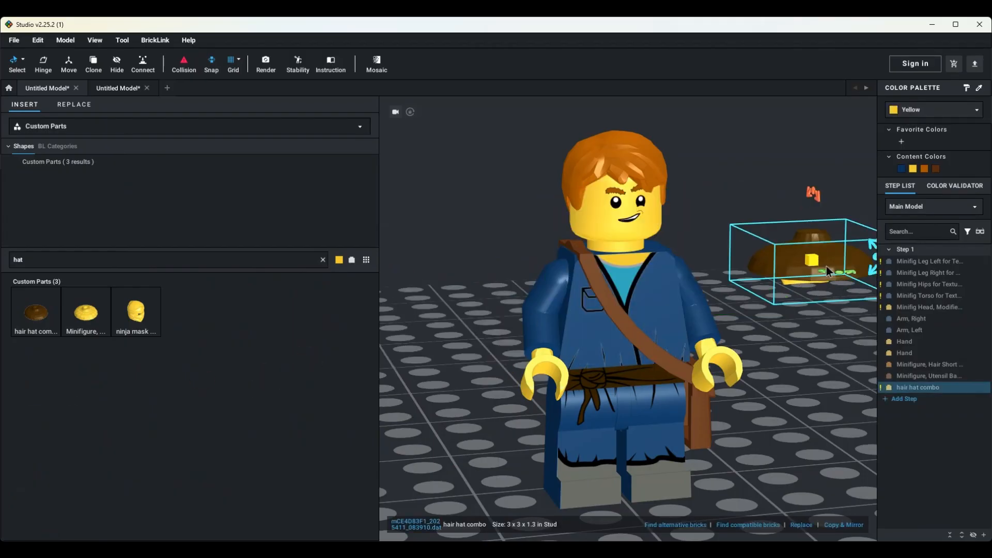
left_click(926, 169)
left_click(814, 287)
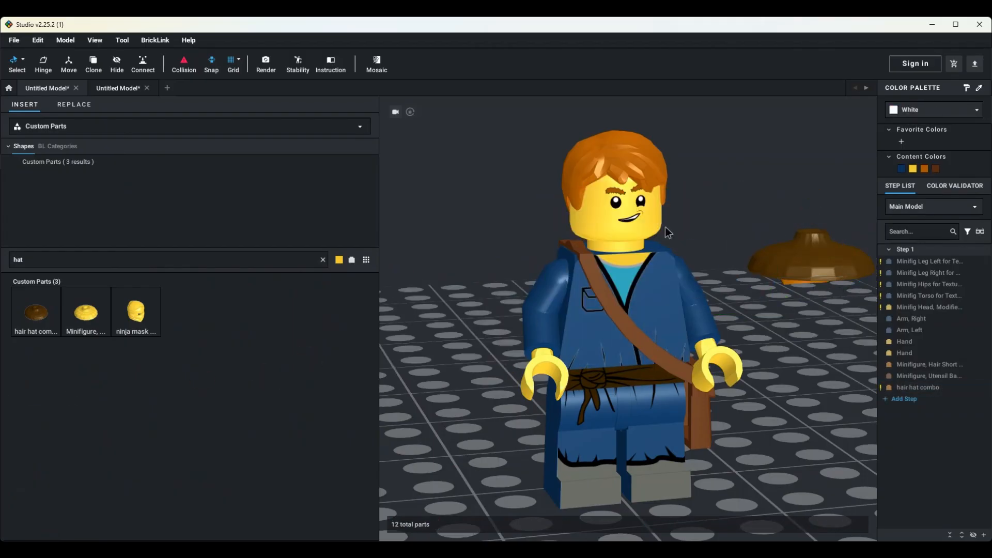
Step: Replace the minifigure's existing hair piece with the hair hat combo, fitting it onto the head
left_click(639, 178)
key("Delete")
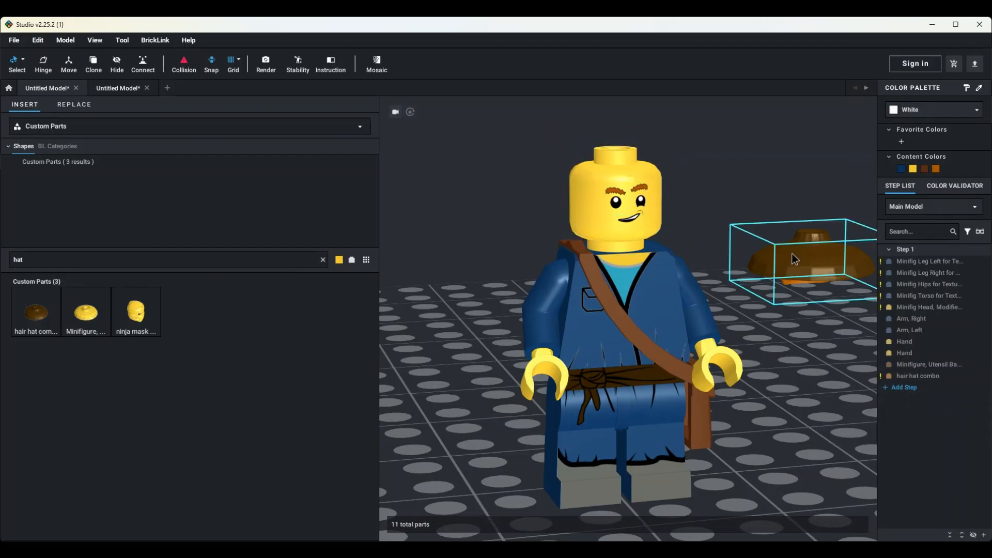
left_click_drag(797, 259, 615, 166)
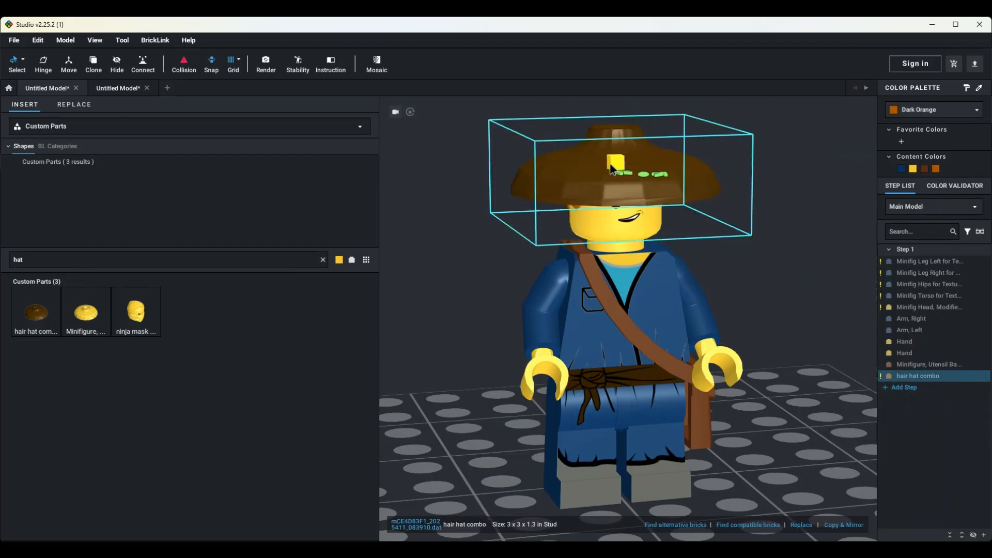
left_click(750, 274)
left_click_drag(749, 265, 782, 287)
mouse_move(777, 275)
left_mouse_down()
mouse_move(745, 280)
mouse_move(755, 274)
mouse_move(744, 301)
mouse_move(747, 268)
mouse_move(775, 294)
left_mouse_up()
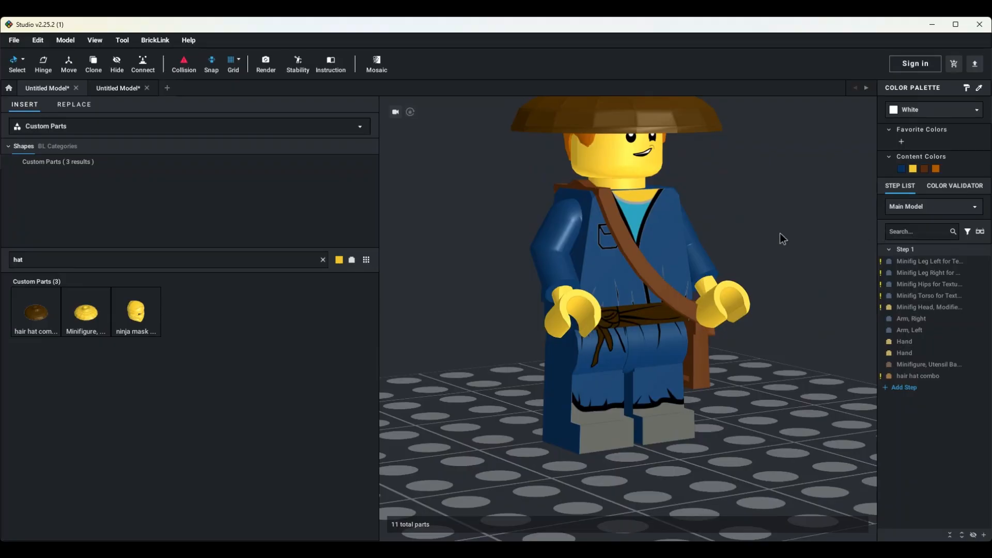
Step: Duplicate the complete minifigure and place the copy next to the original on the baseplate
scroll(780, 233, "down", 1)
scroll(780, 234, "down", 2)
left_click_drag(753, 143, 524, 414)
key("ctrl+c")
key("ctrl+v")
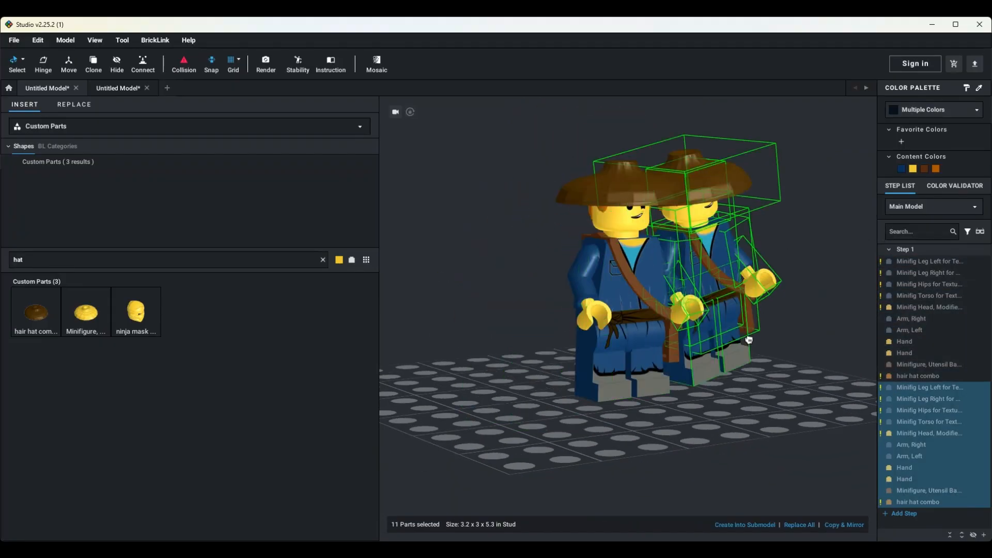
left_click(773, 290)
left_click(697, 388)
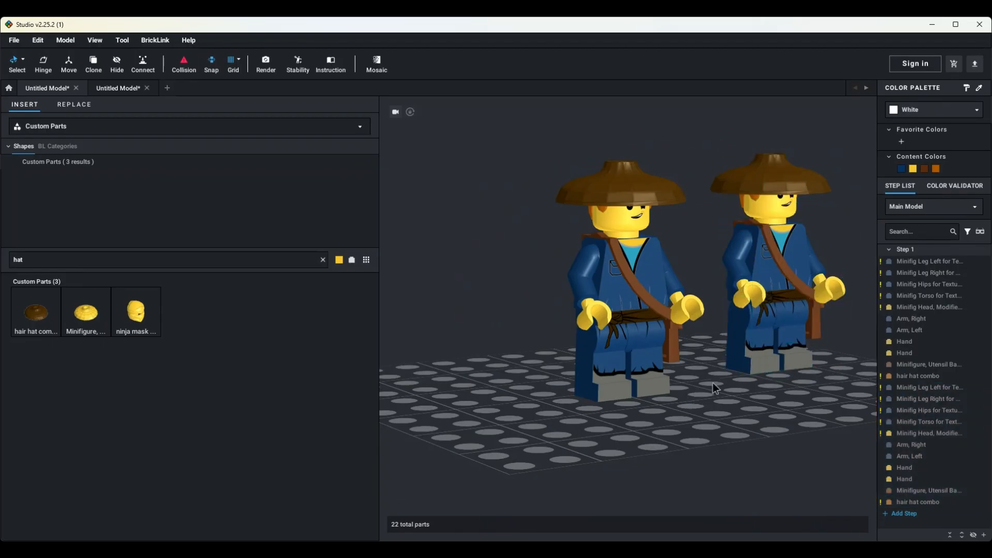
Step: Colour the duplicate minifigure's hair hat combo Light Bluish Gray
left_click(786, 168)
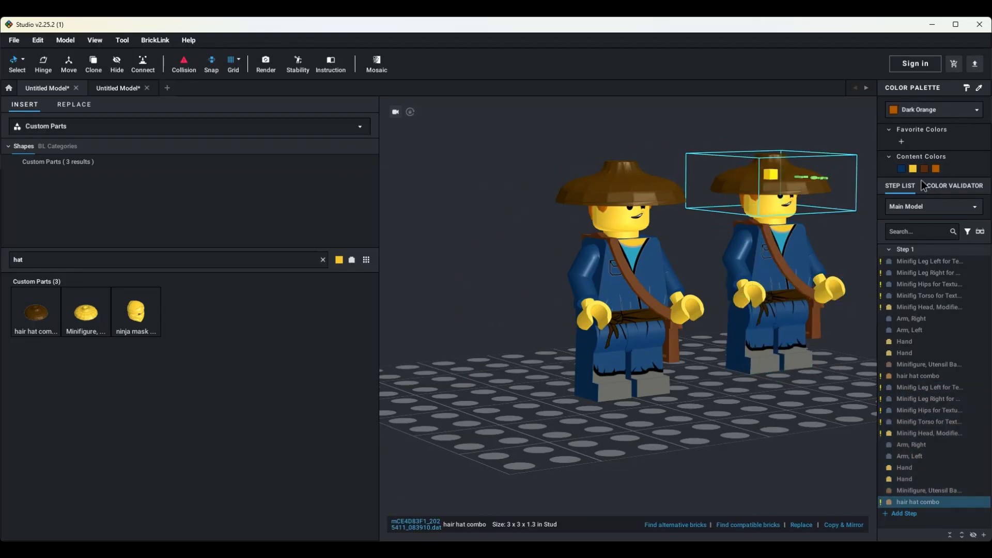
left_click(932, 112)
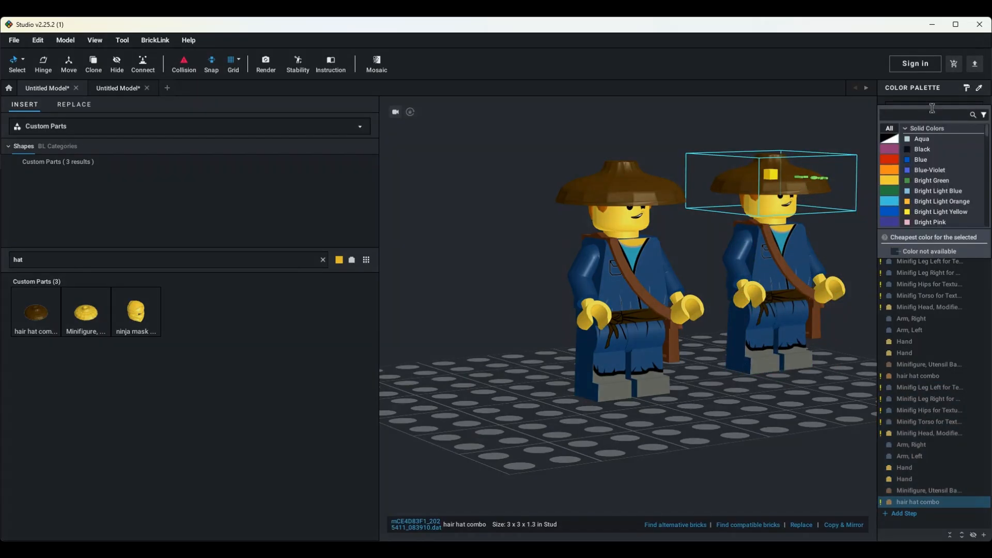
type("gre")
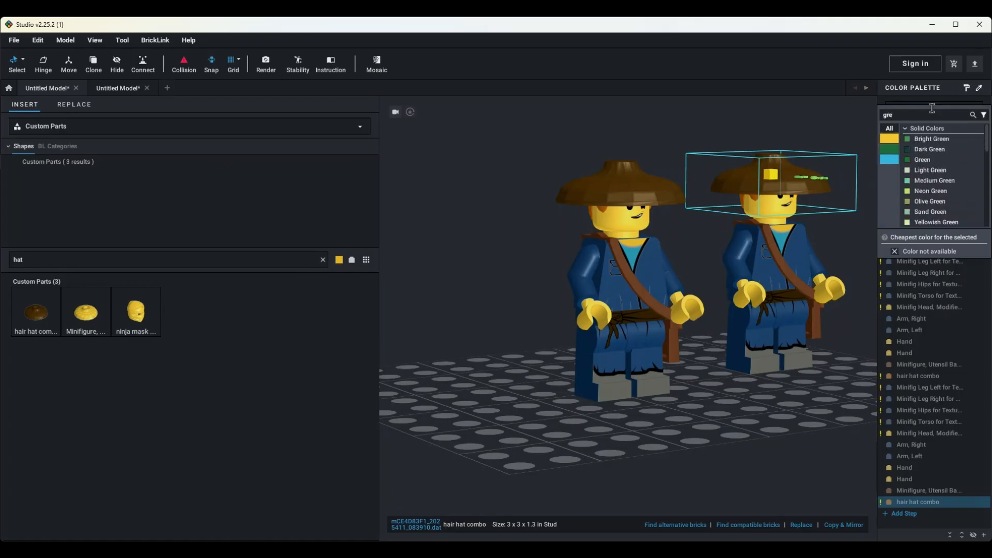
type("y")
key("BackSpace")
key("BackSpace")
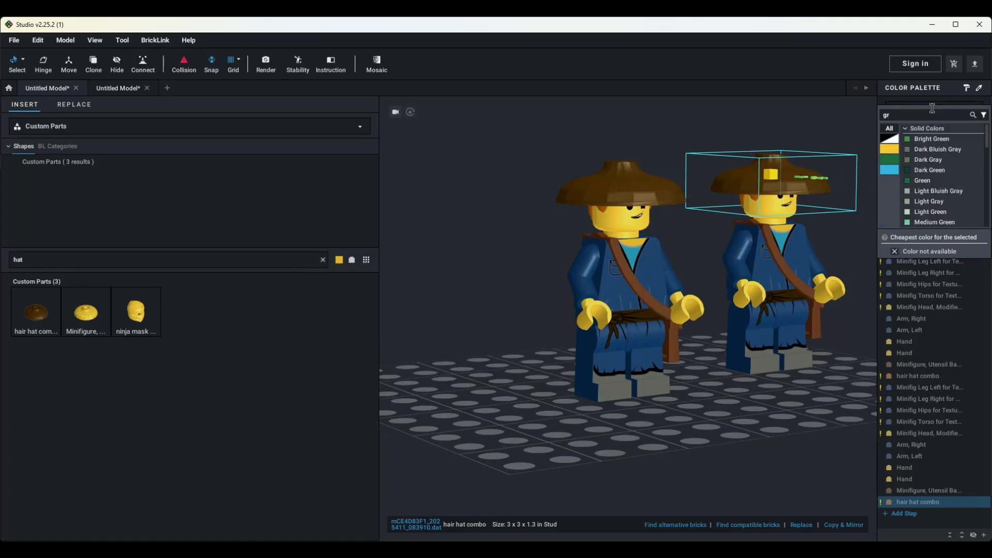
type("ay")
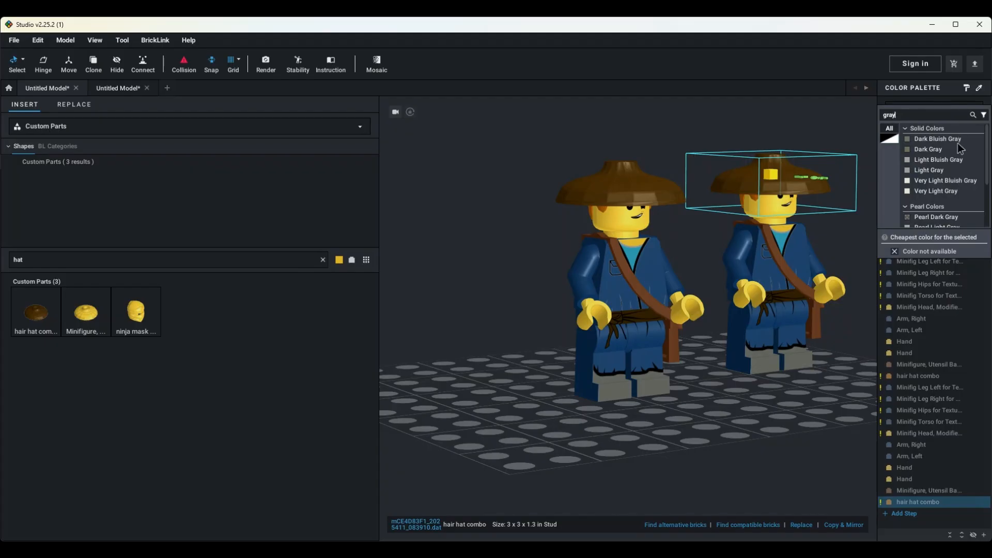
left_click(934, 159)
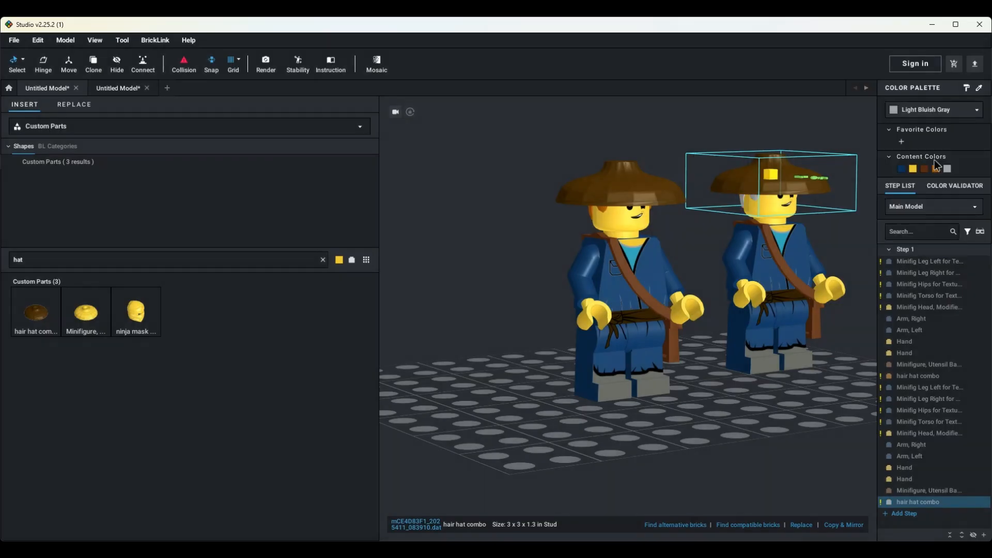
left_click(708, 365)
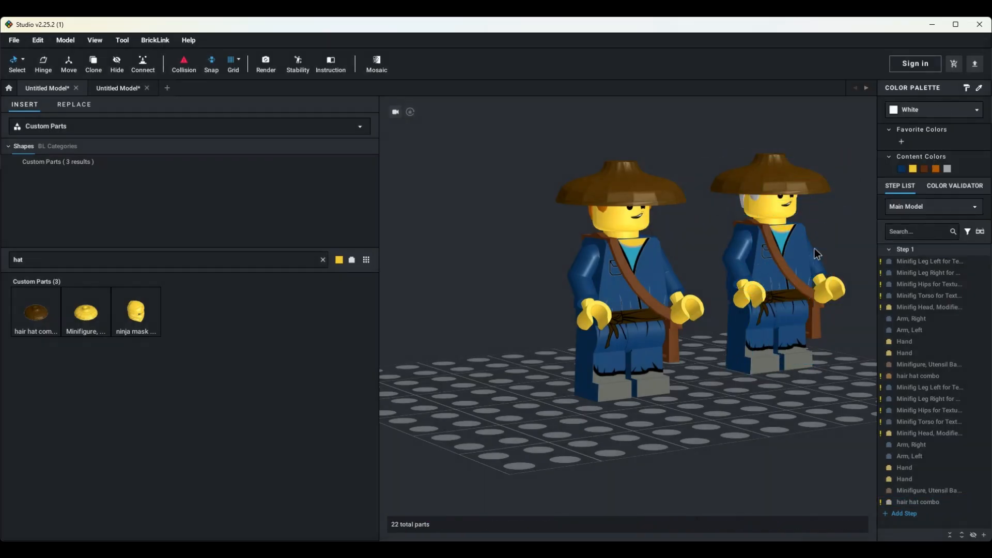
Step: Colour the duplicate minifigure's torso and both arms Sand Green
left_click(770, 258)
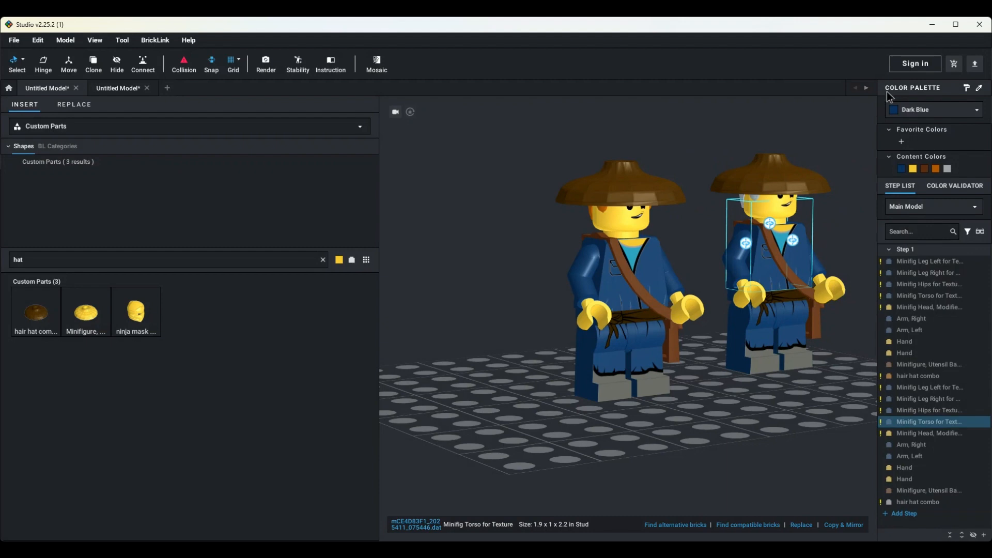
left_click(903, 114)
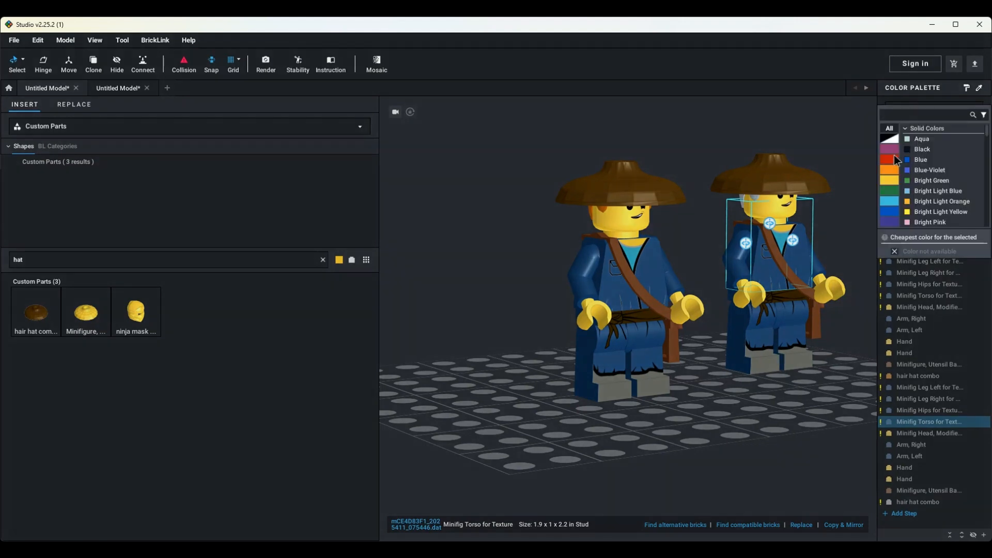
type("sand")
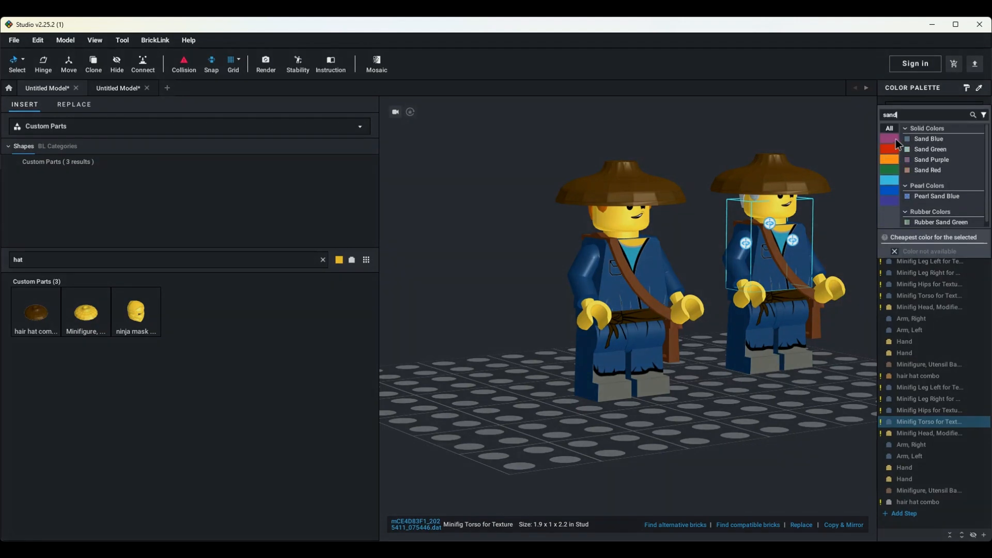
left_click(925, 149)
left_click(739, 268)
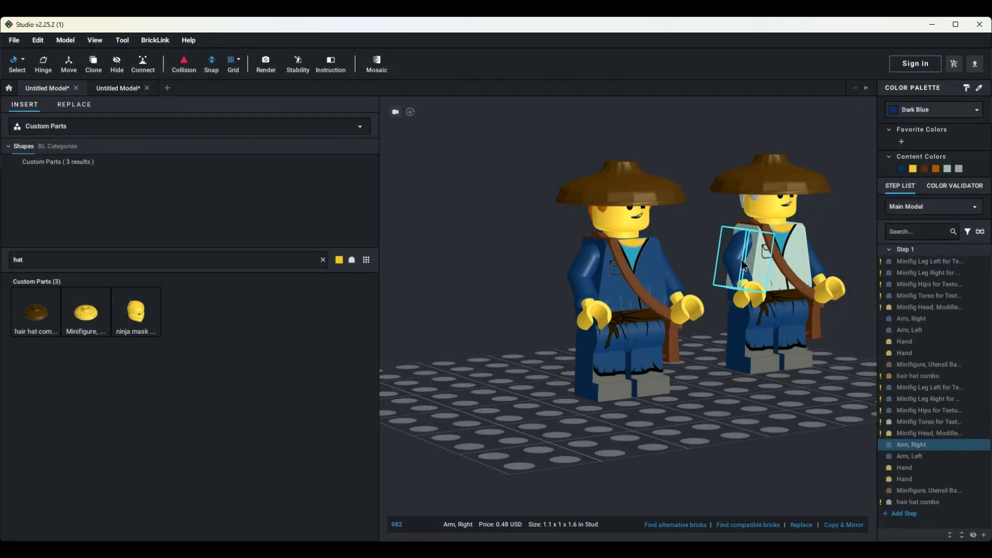
left_click(947, 171)
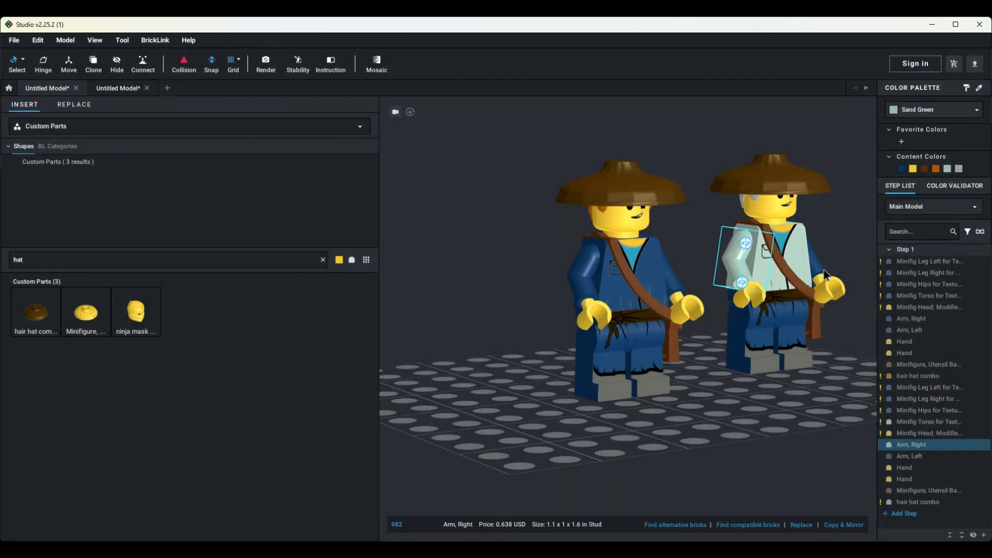
left_click(823, 270)
left_click(947, 170)
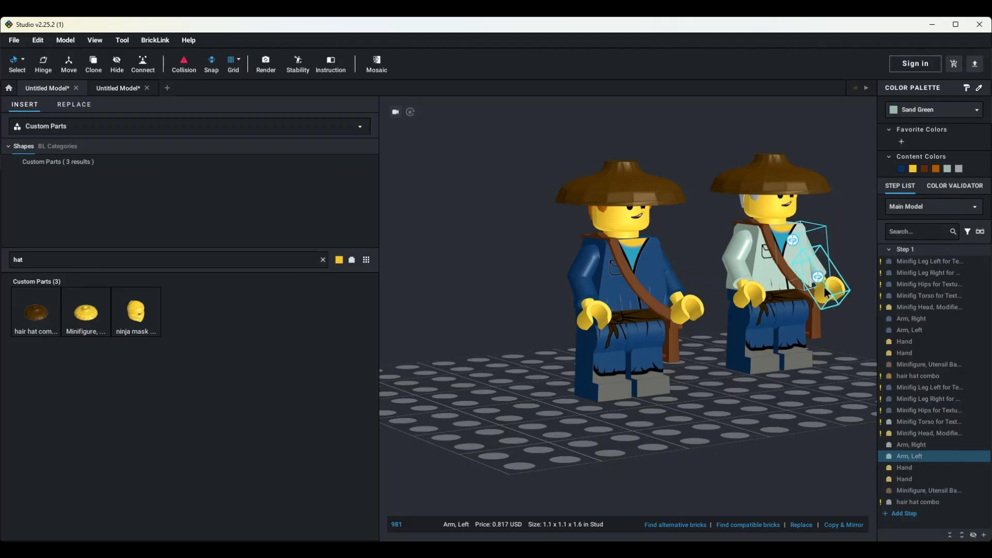
Step: Colour the duplicate minifigure's hips and both legs Sand Green
left_click(798, 331)
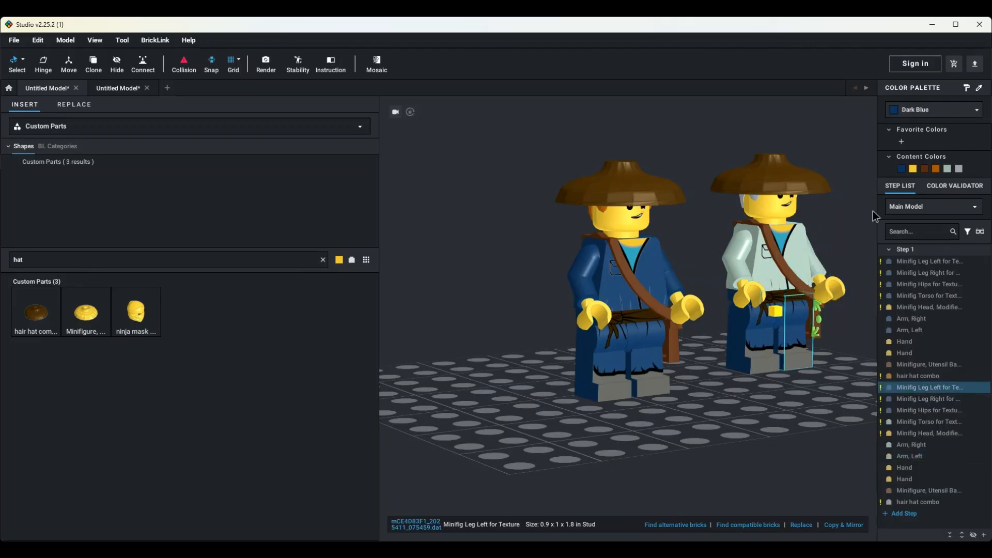
left_click(946, 170)
left_click(783, 302)
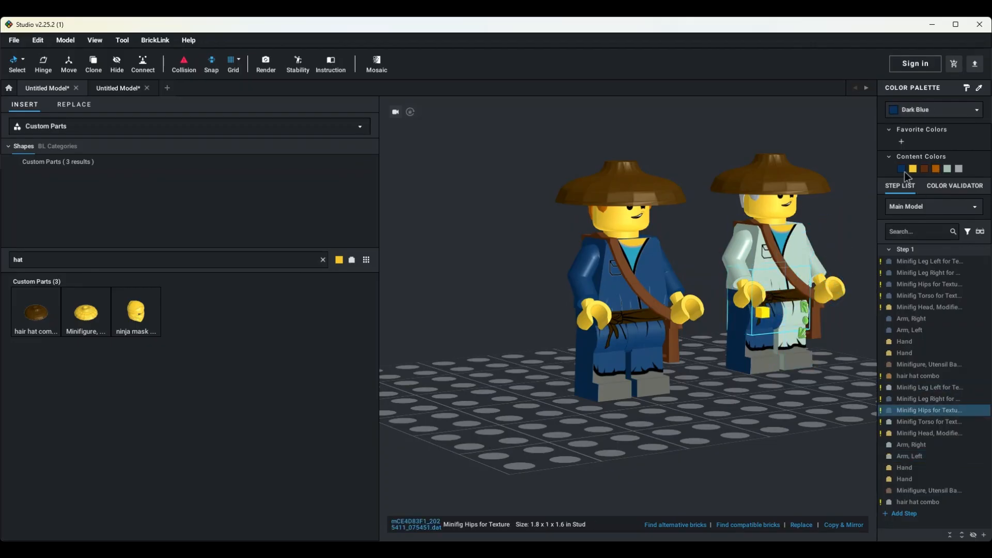
left_click(950, 169)
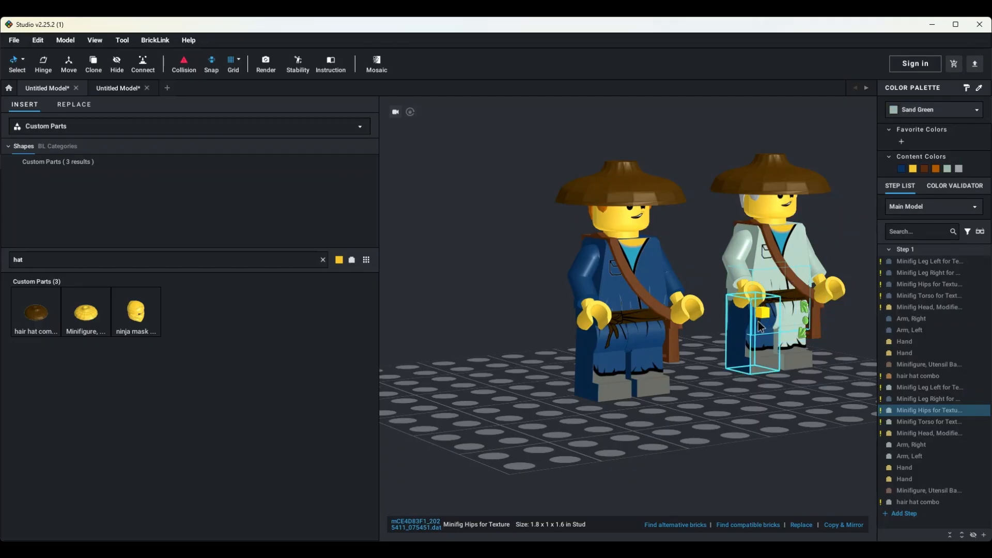
left_click(759, 325)
left_click(950, 170)
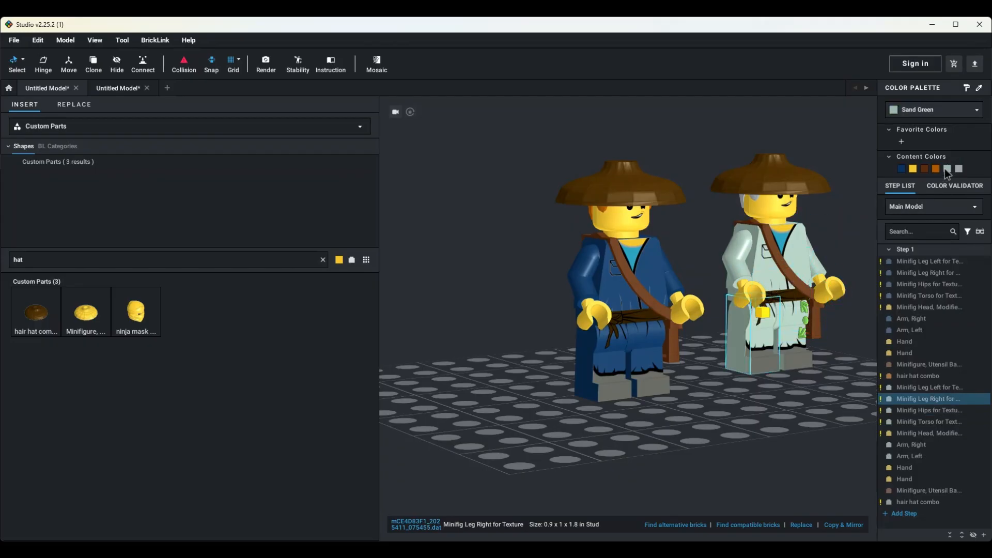
Step: Delete the shoulder bag and the head from the duplicate minifigure
left_click(783, 268)
key("Delete")
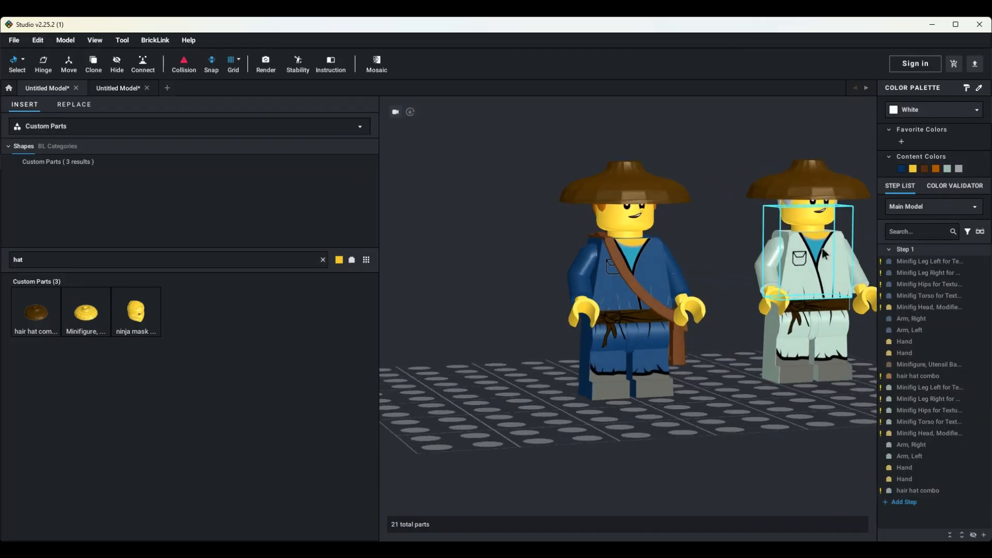
left_click(816, 219)
key("Delete")
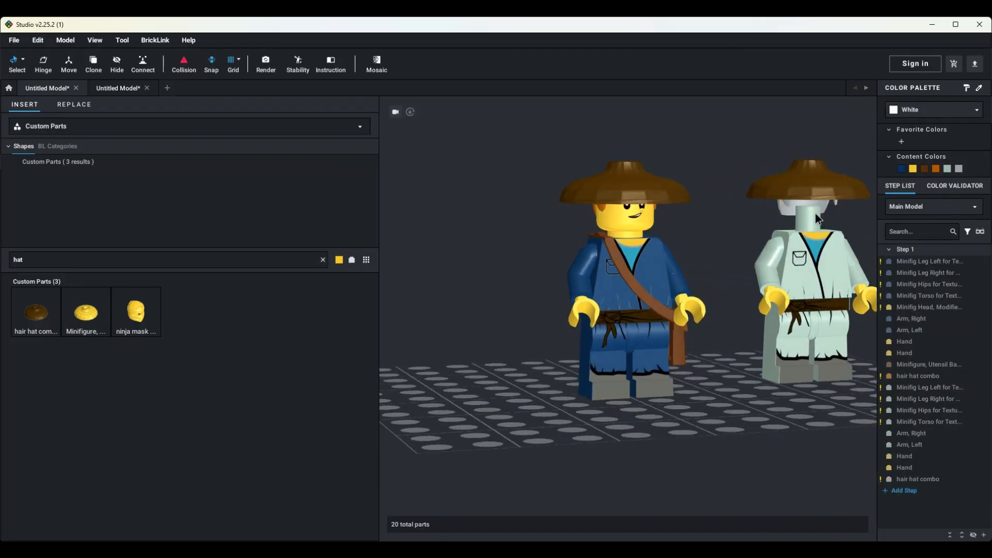
Step: Search the Main parts palette for "head" and look through the minifigure heads for an older, bearded face
left_click(58, 129)
left_click(44, 142)
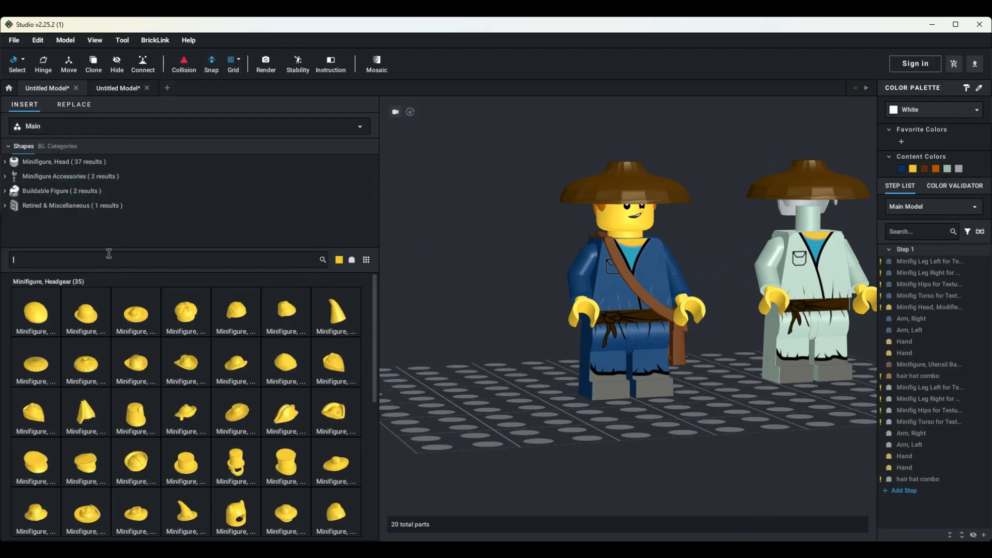
type("head")
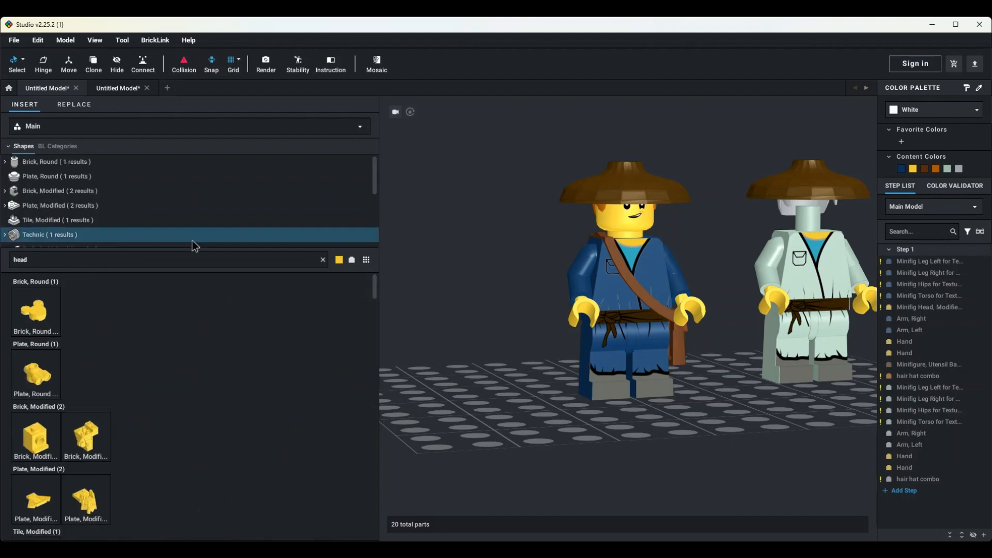
scroll(179, 321, "down", 10)
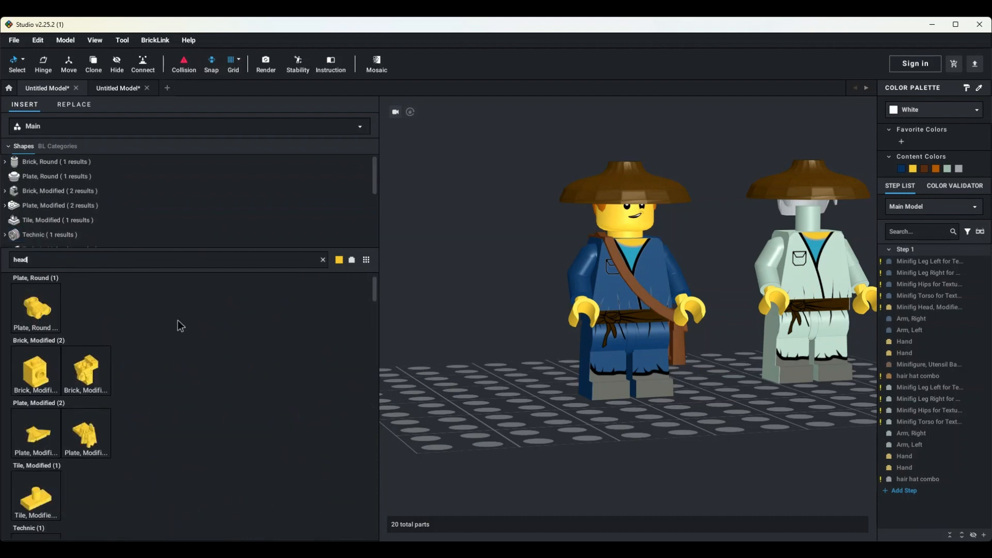
scroll(182, 325, "down", 2)
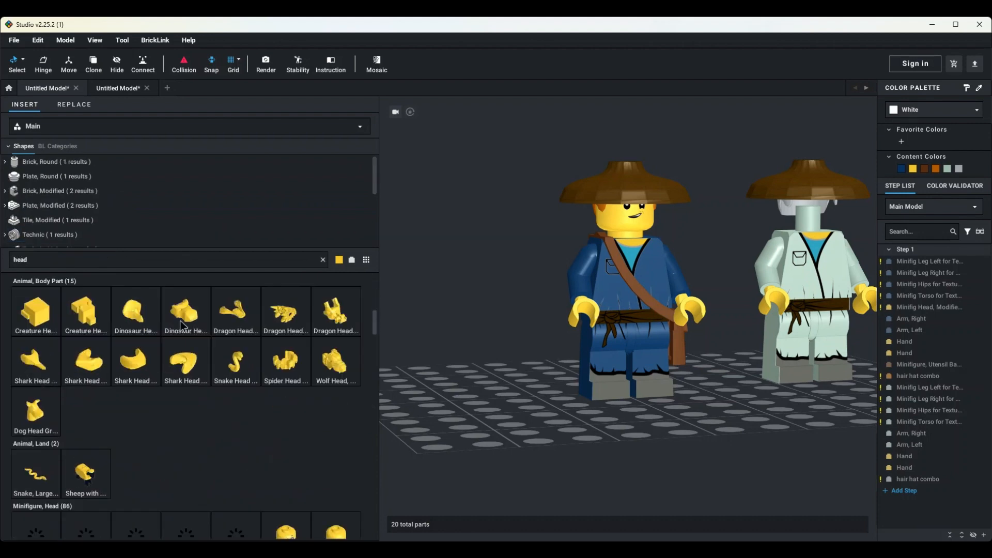
scroll(211, 316, "down", 5)
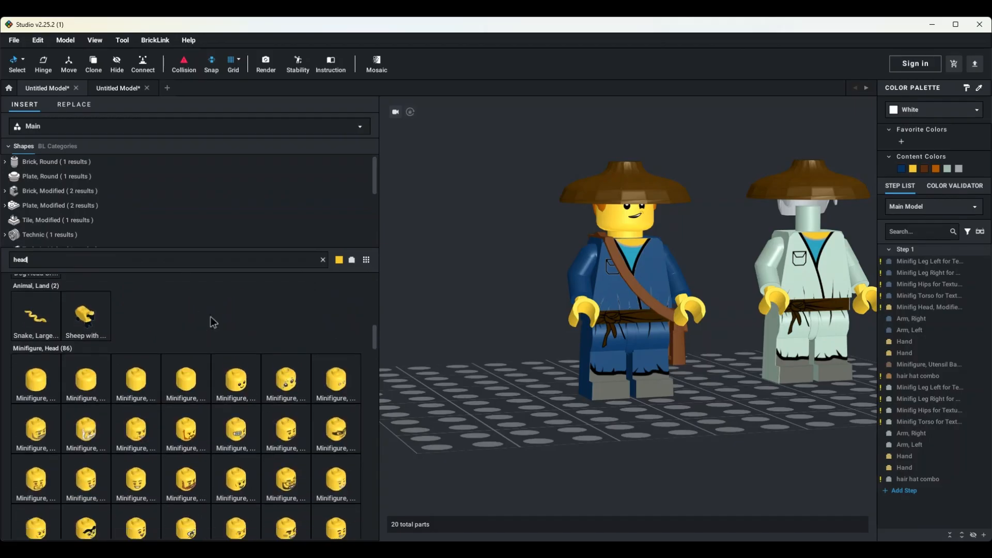
scroll(210, 317, "down", 4)
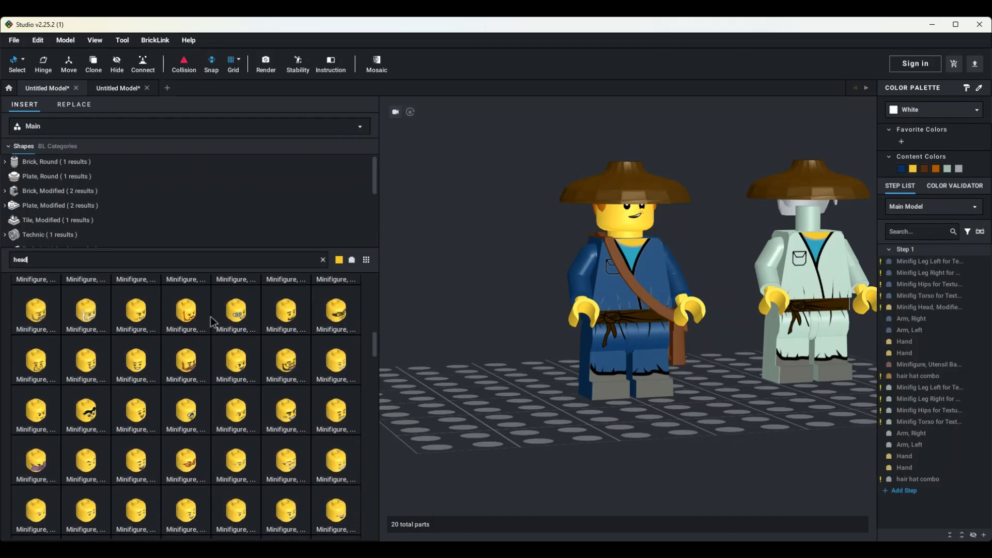
scroll(210, 316, "down", 2)
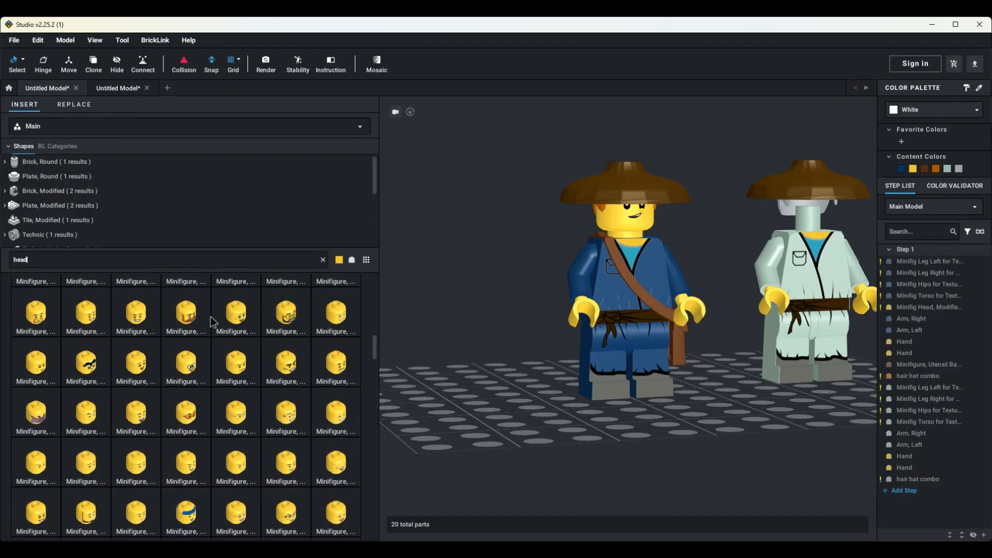
scroll(213, 322, "down", 3)
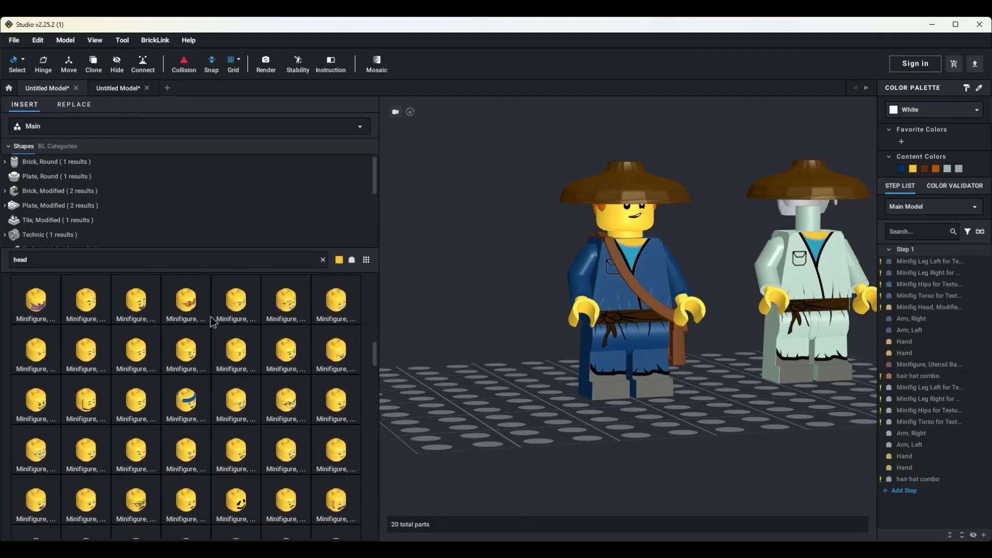
scroll(213, 322, "down", 3)
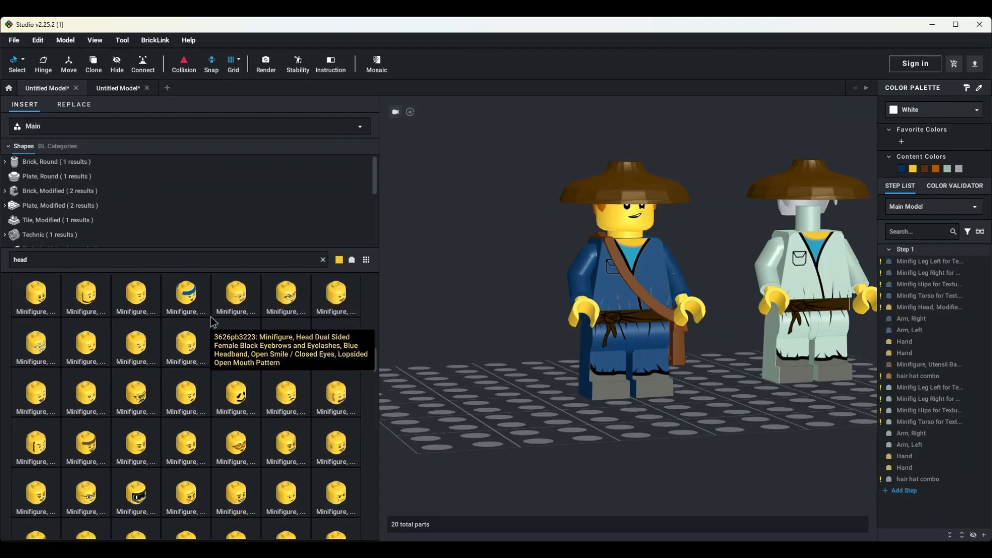
scroll(210, 319, "down", 3)
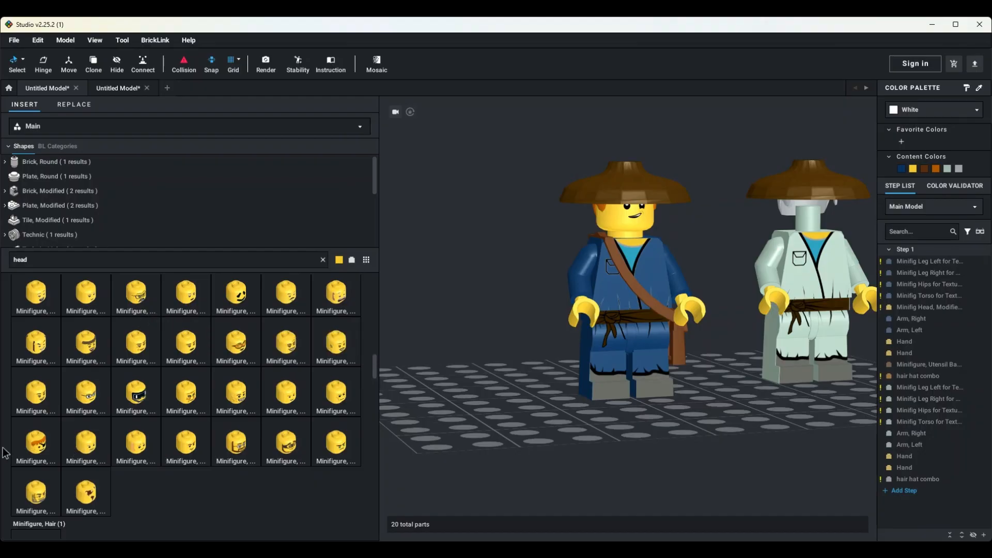
Step: Try out the grinning head with thick black eyebrows, dark bluish gray beard and lightning bolt scar, and delete it
left_click_drag(36, 493, 625, 445)
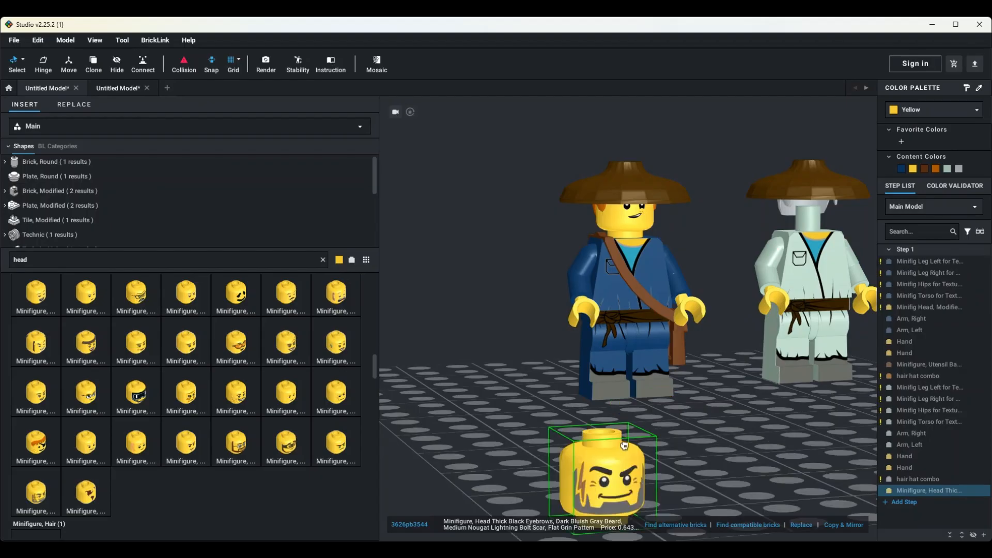
key("Delete")
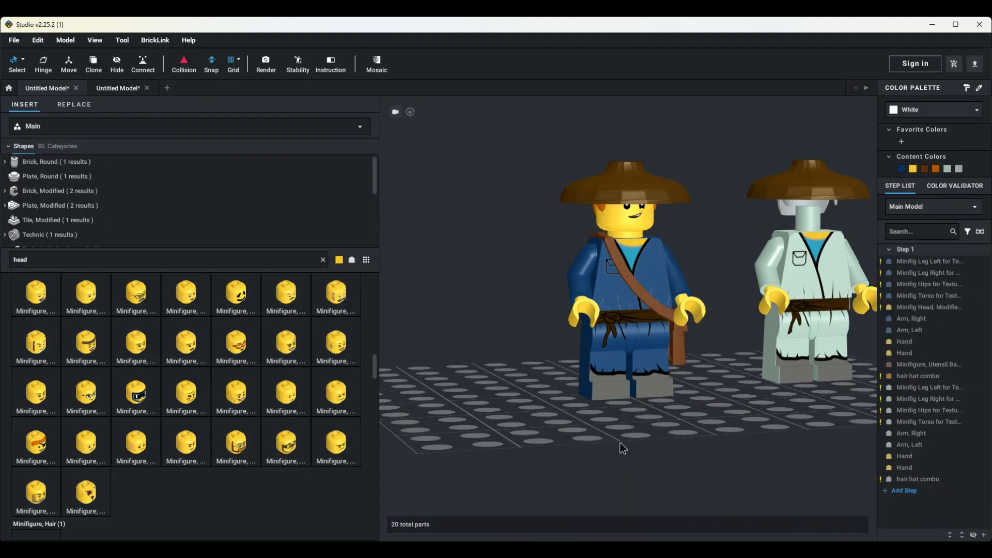
Step: Place the yellow head with the dark tan angular beard and teeth pattern on the sand green minifigure's neck
scroll(243, 441, "up", 3)
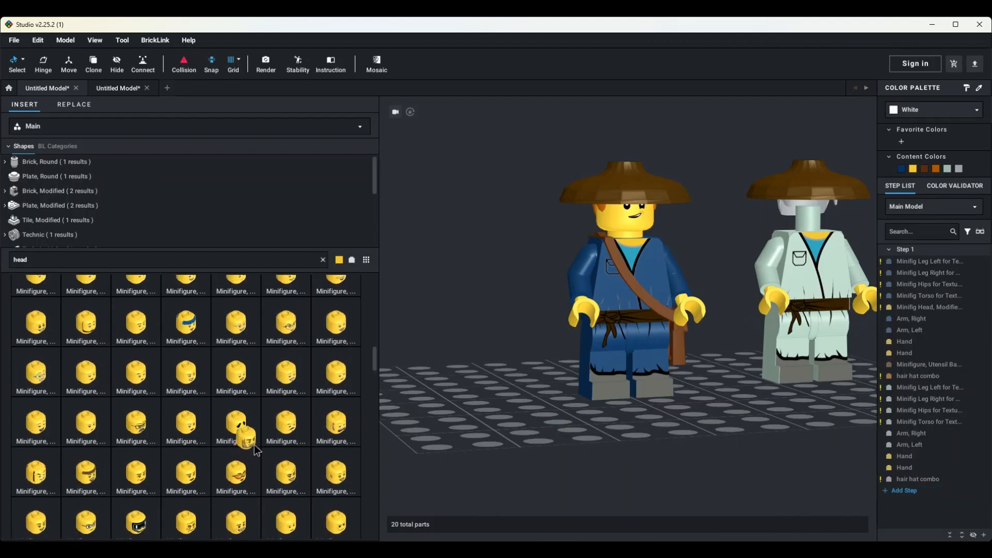
scroll(256, 445, "up", 3)
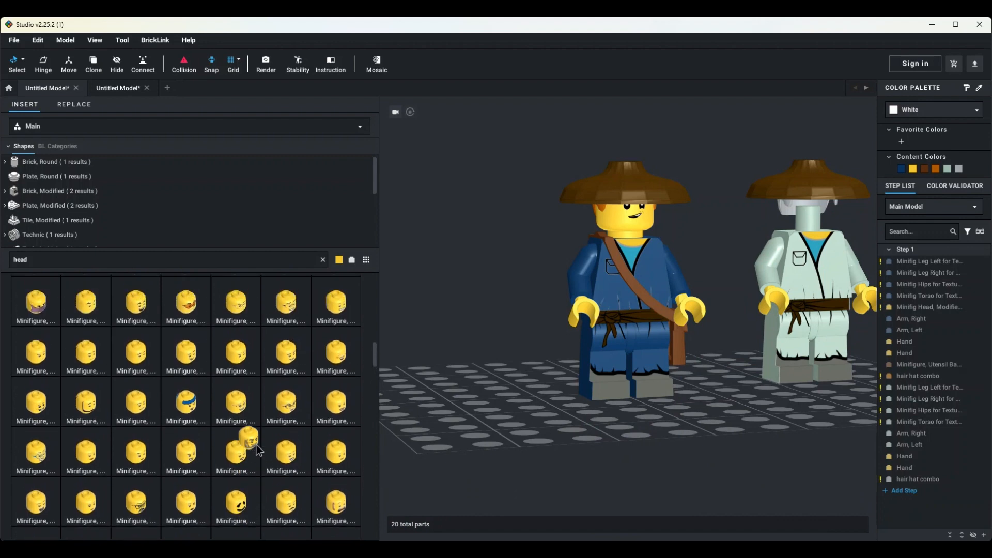
scroll(257, 447, "up", 4)
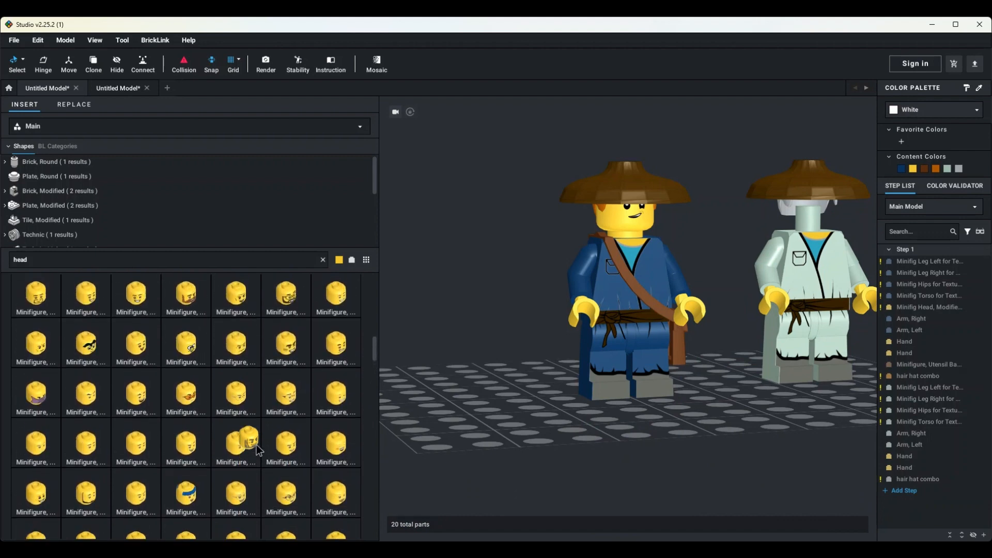
scroll(258, 450, "up", 4)
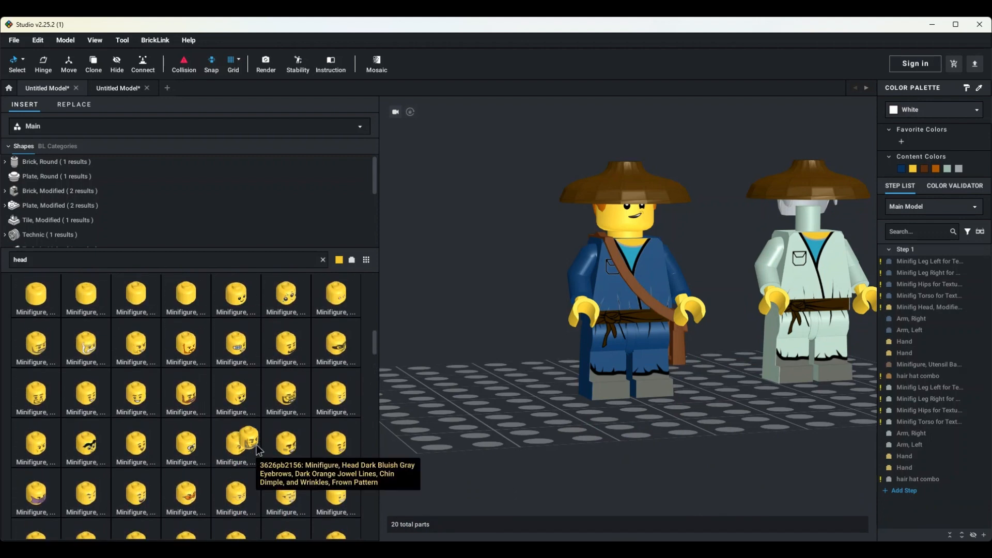
left_click_drag(38, 343, 810, 199)
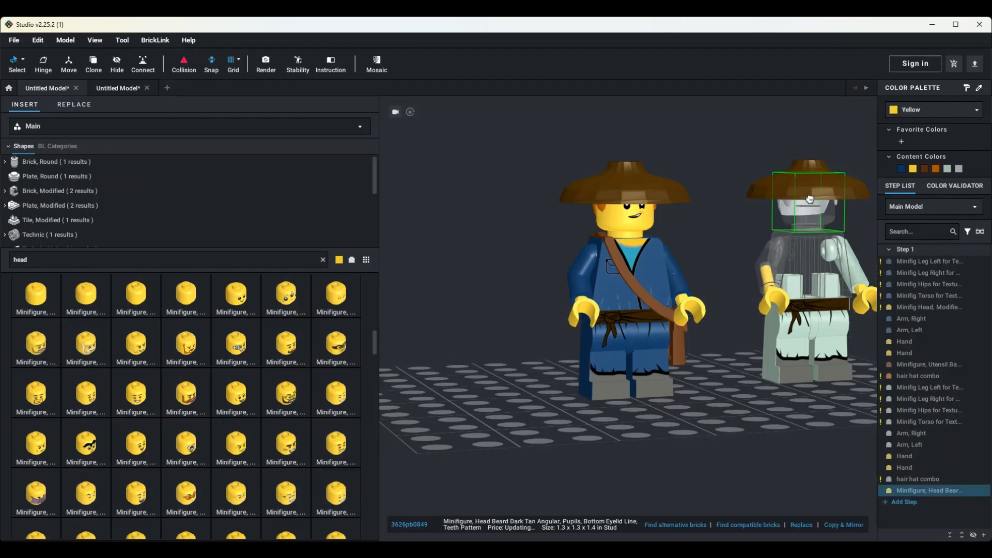
left_click(810, 190)
left_click(750, 265)
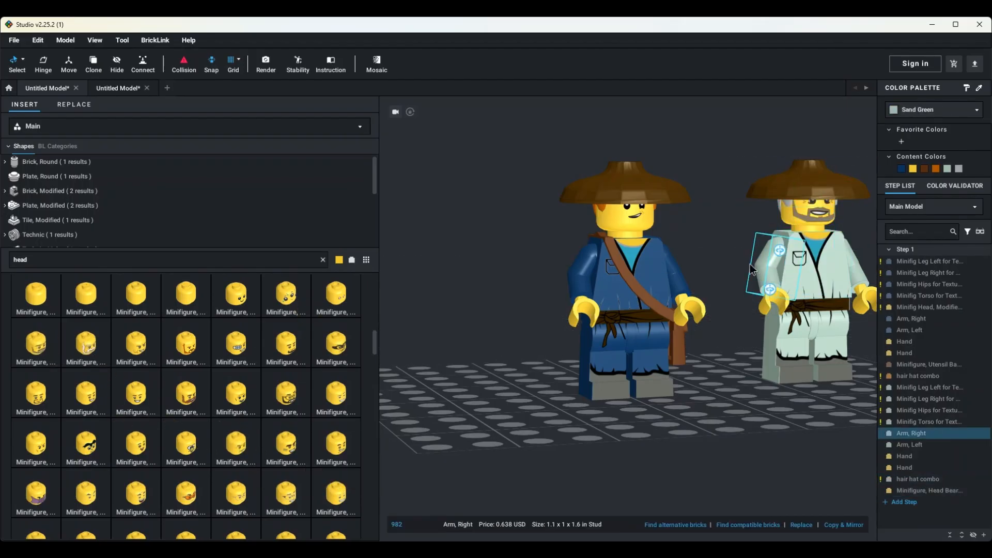
Step: Duplicate the whole sand green minifigure and place the copy on the baseplate beside it
left_click(710, 221)
left_click_drag(710, 221, 680, 241)
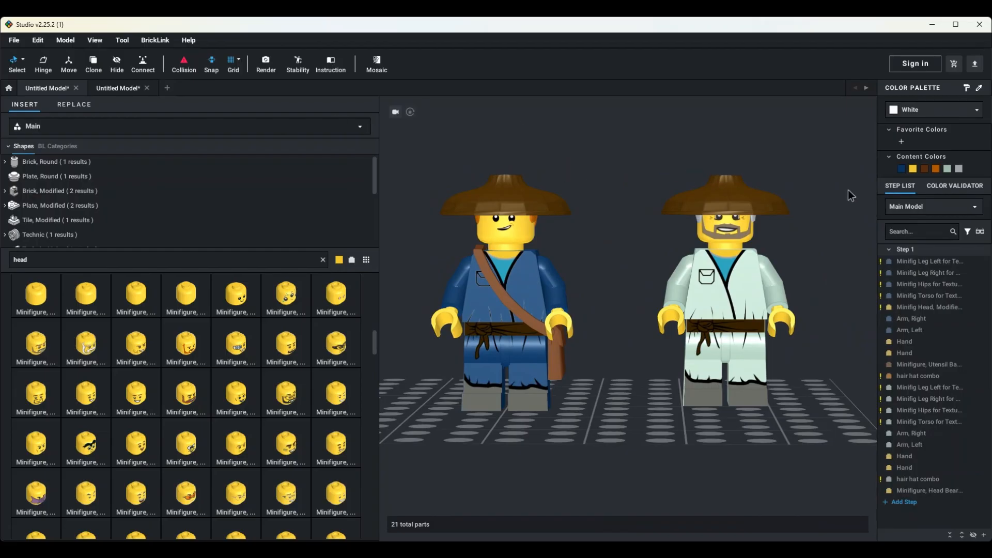
mouse_move(812, 224)
left_mouse_down()
mouse_move(766, 225)
mouse_move(909, 224)
mouse_move(828, 231)
mouse_move(790, 220)
mouse_move(798, 219)
left_mouse_up()
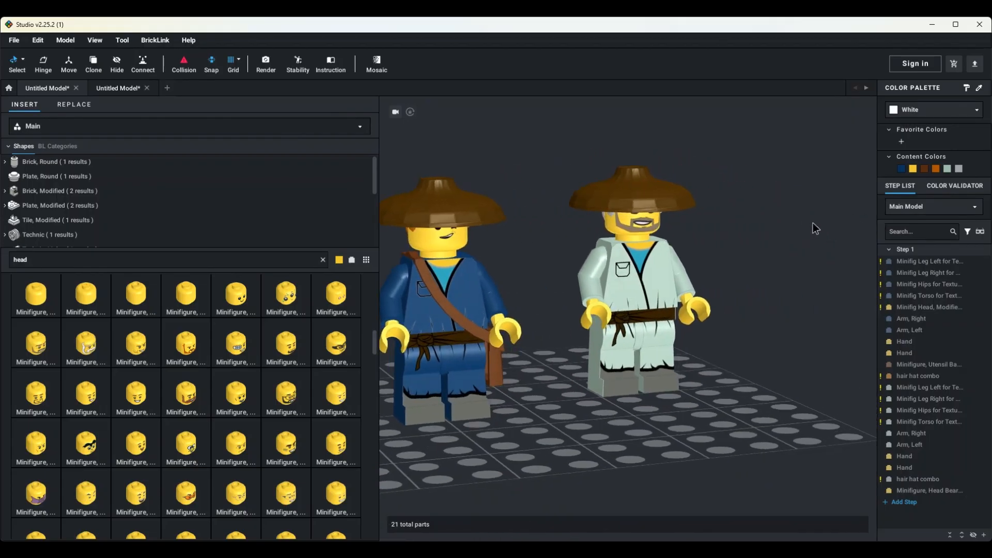
left_click_drag(729, 163, 519, 165)
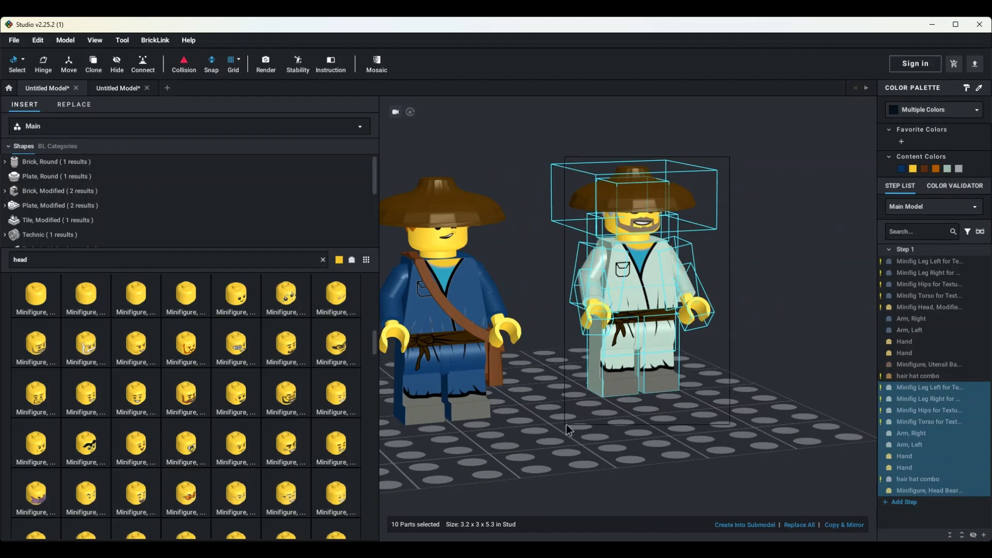
key("ctrl+v")
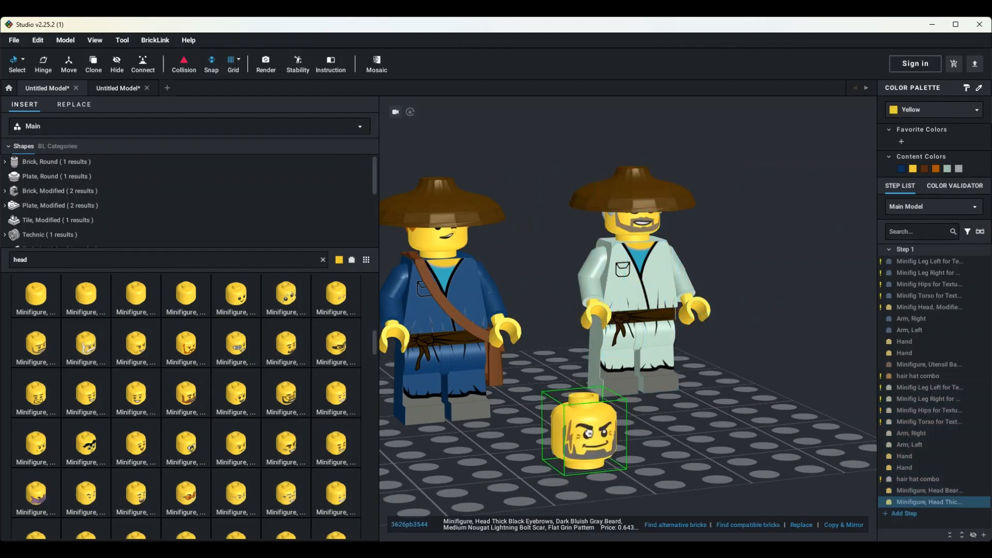
key("Escape")
key("ctrl+v")
left_click(791, 362)
Step: Remove the new copy's hair hat combo and head, and fit it with the dual-sided head with glasses
left_click(787, 188)
key("Delete")
scroll(186, 413, "down", 10)
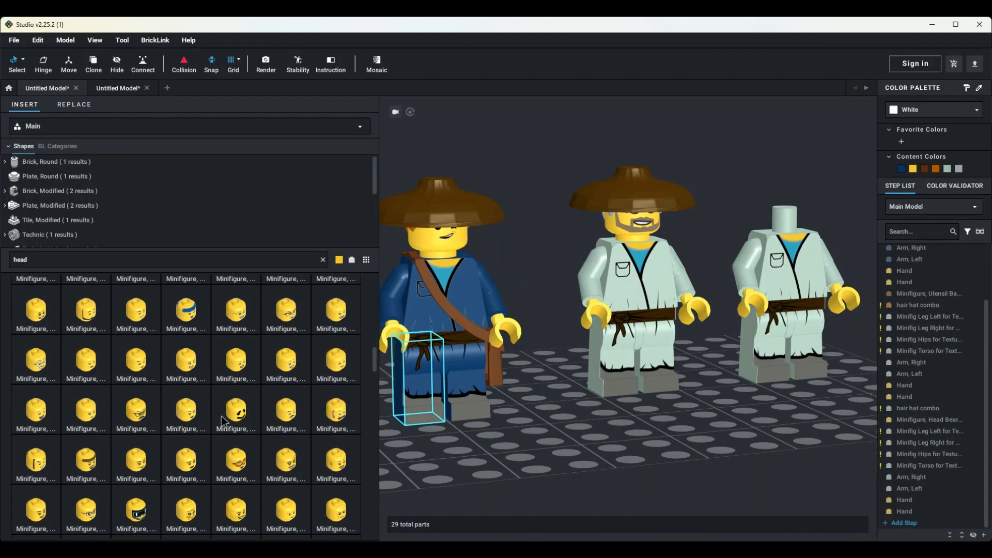
left_click(286, 310)
left_click(793, 207)
Step: Search the parts for "hair" and place the brown swept-up female hair on the third minifigure's head
left_click(323, 260)
type("hair")
scroll(186, 403, "down", 5)
left_click(336, 385)
left_click(785, 177)
Step: Colour the third minifigure's torso, arms, hips and legs Dark Purple
left_click(791, 279)
left_click(934, 110)
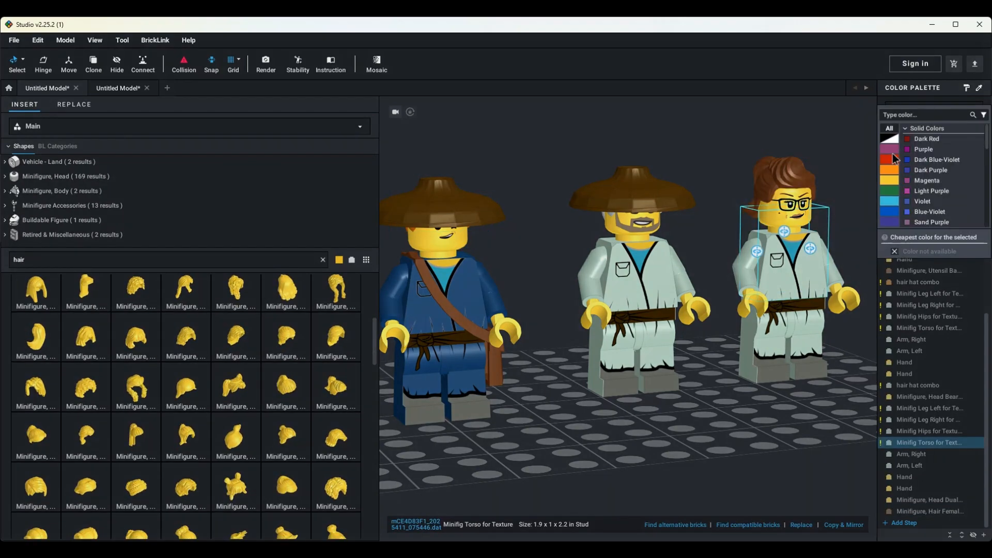
left_click(922, 168)
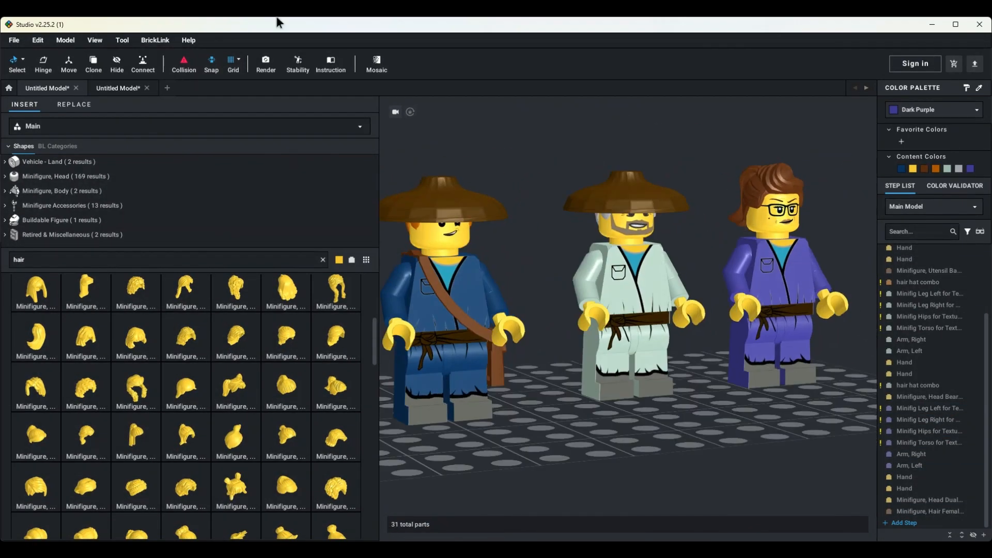
Step: Frame the three minifigures in a photoreal render at 1280 x 960 and Very High quality, add it to the queue, and open the queue
left_click(266, 65)
left_click(340, 393)
left_click(432, 393)
left_click(637, 198)
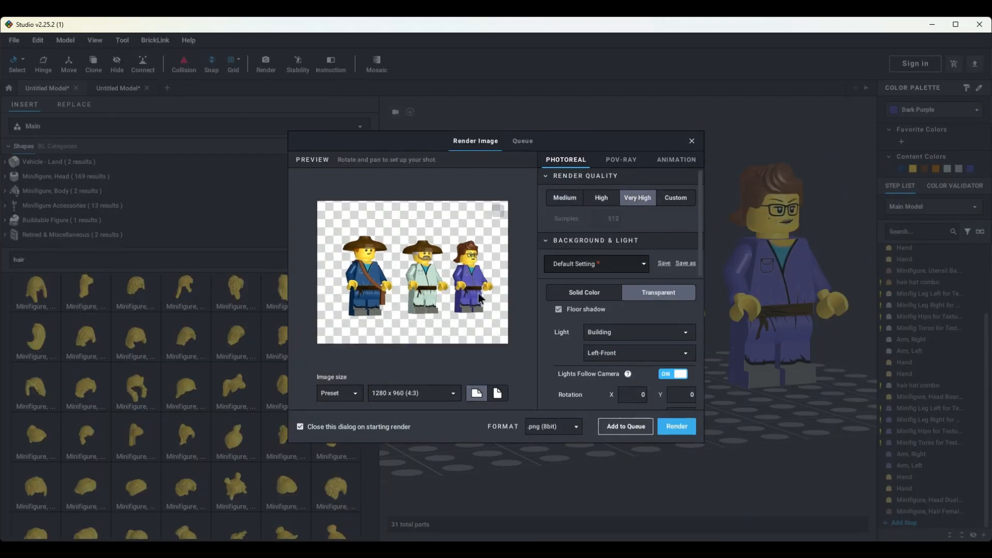
left_click(645, 428)
left_click_drag(382, 279, 483, 284)
left_click(627, 426)
left_click(523, 141)
scroll(550, 199, "down", 5)
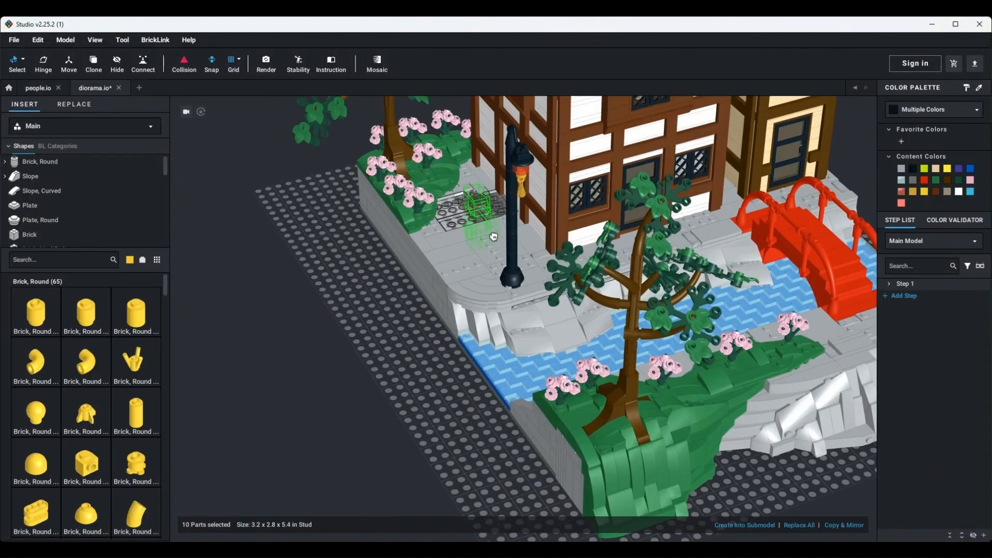